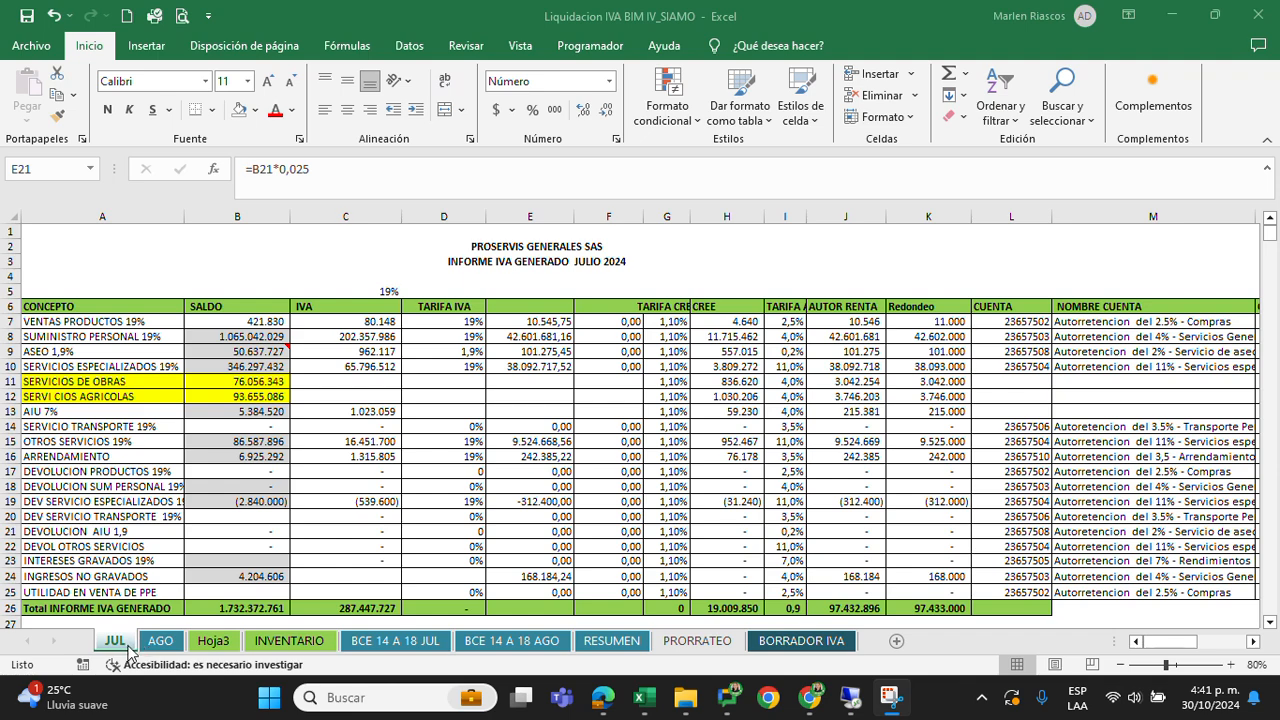
Open the Autorretencion Jul2024_Generales_Liquidacion workbook from the Autoretencion folder in File Explorer
{"action": "left_click", "coordinate": [155, 648]}
{"action": "left_click", "coordinate": [155, 643]}
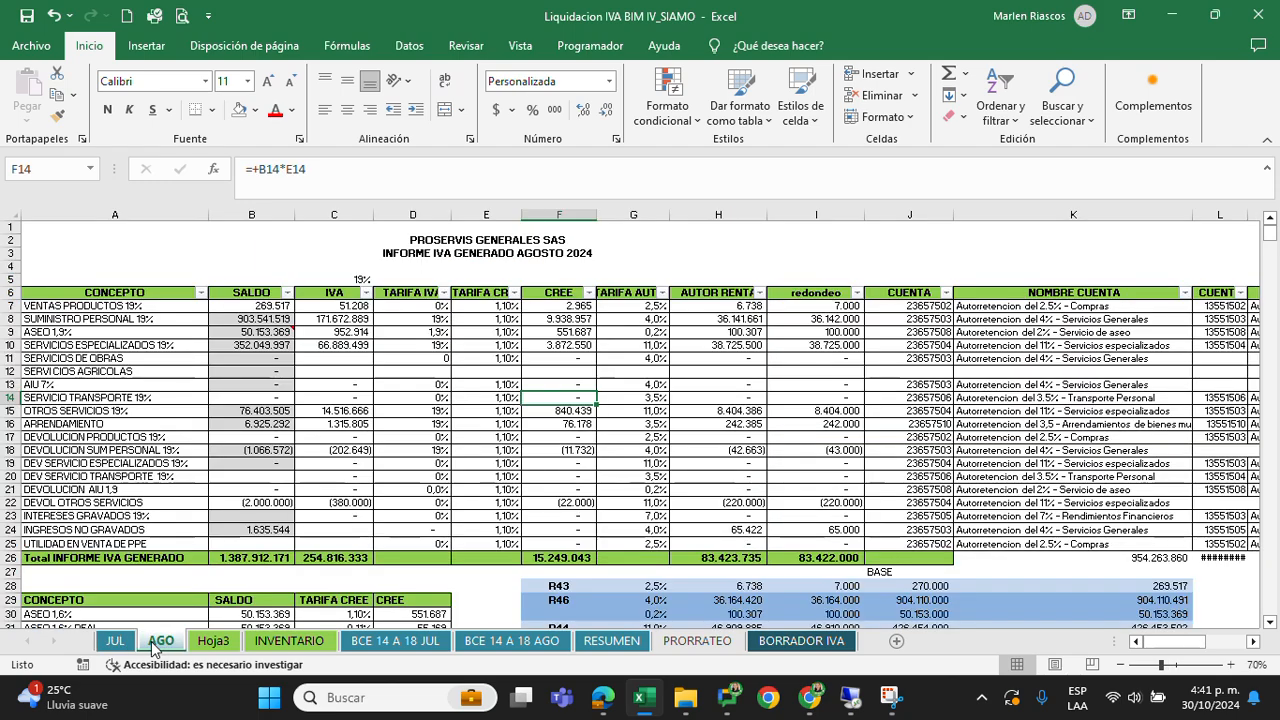
{"action": "left_click", "coordinate": [113, 645]}
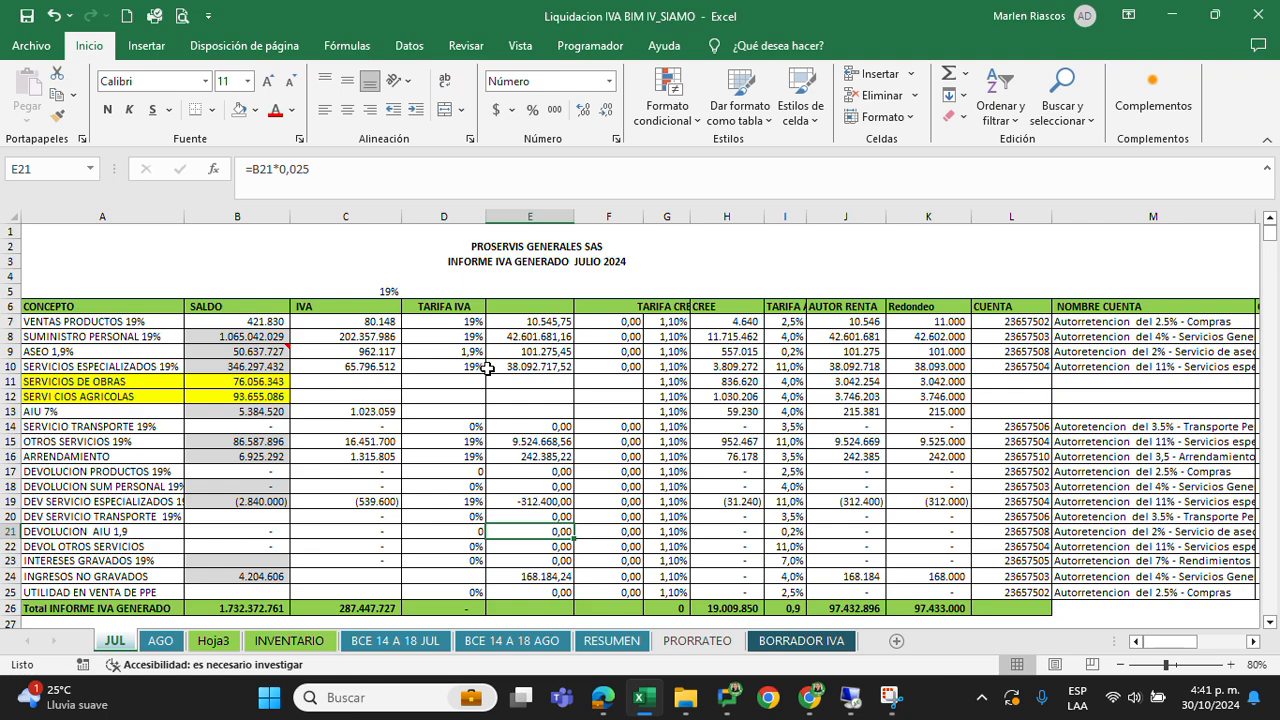
{"action": "mouse_move", "coordinate": [684, 697]}
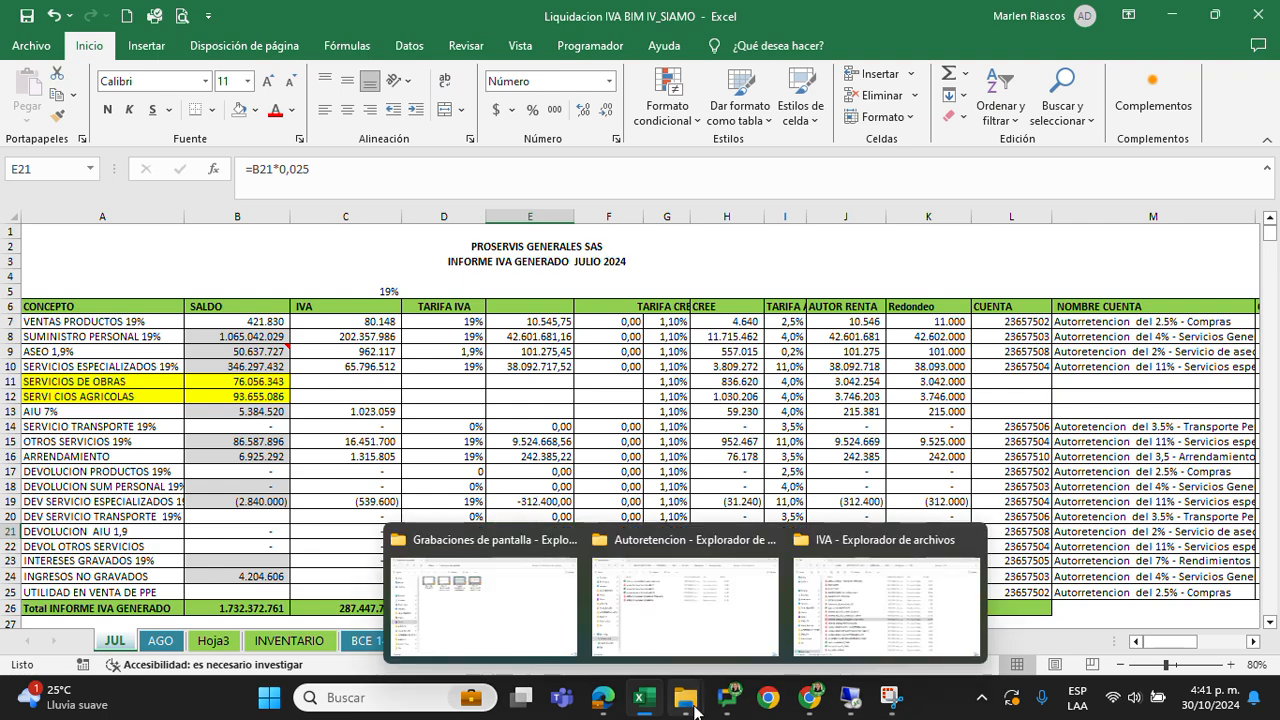
{"action": "left_click", "coordinate": [702, 617]}
{"action": "left_click", "coordinate": [338, 162]}
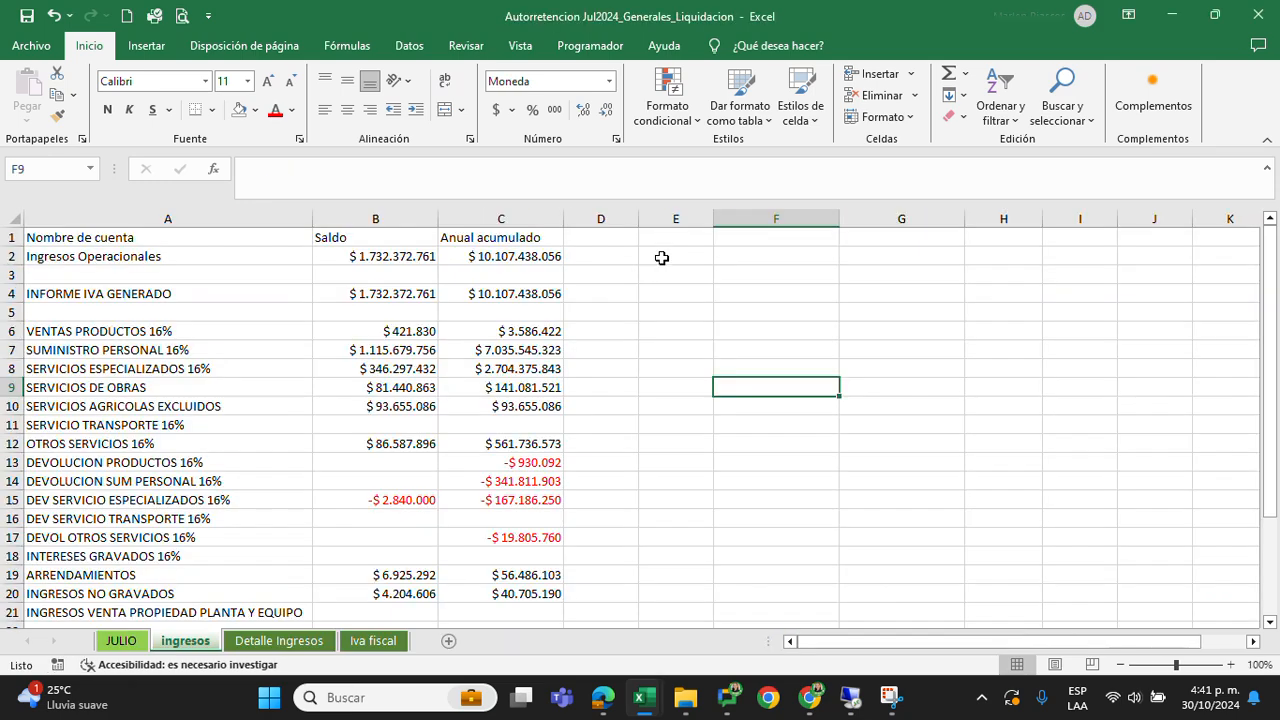
Copy the SALDO and IVA columns, rows 7 to 25, from the JULIO sheet
{"action": "left_click", "coordinate": [110, 646]}
{"action": "left_click", "coordinate": [325, 344]}
{"action": "left_click_drag", "start_coordinate": [230, 305], "coordinate": [345, 542]}
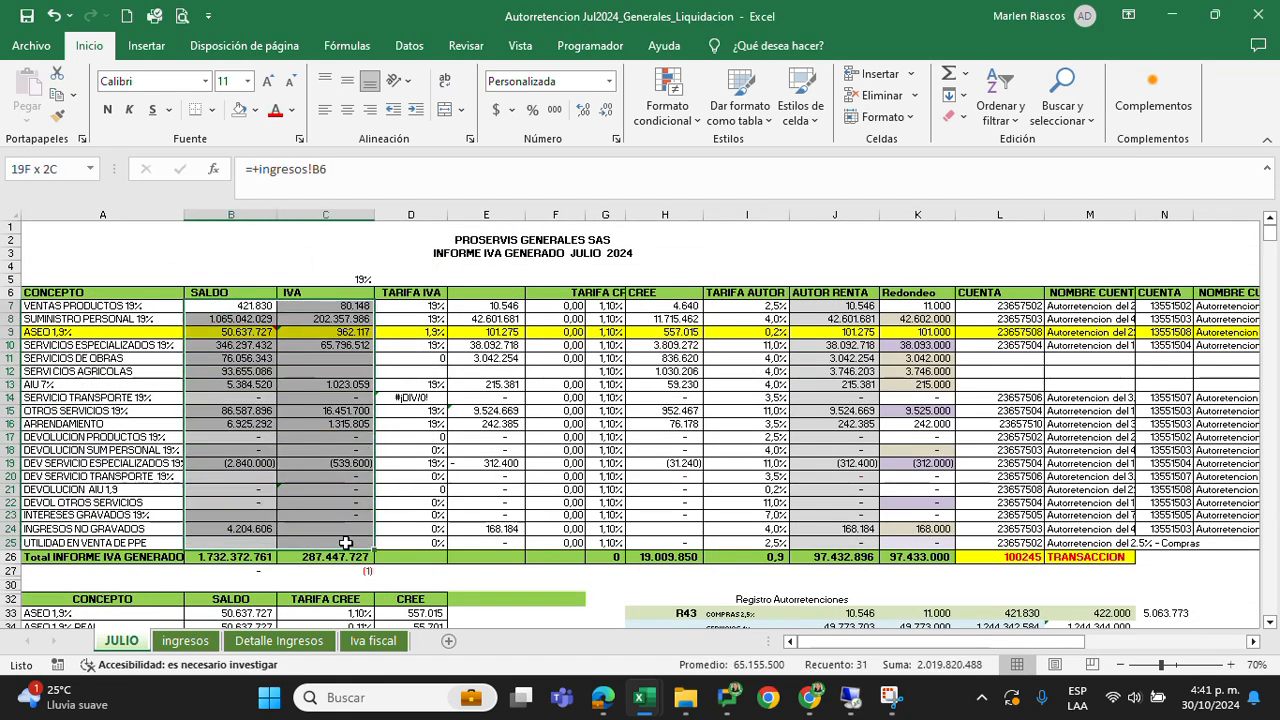
{"action": "key", "text": "ctrl+c"}
Switch to the Liquidacion IVA BIM IV_SIAMO workbook and paste the copied July figures as values starting at B7 of the JUL sheet
{"action": "key", "text": "alt+Tab"}
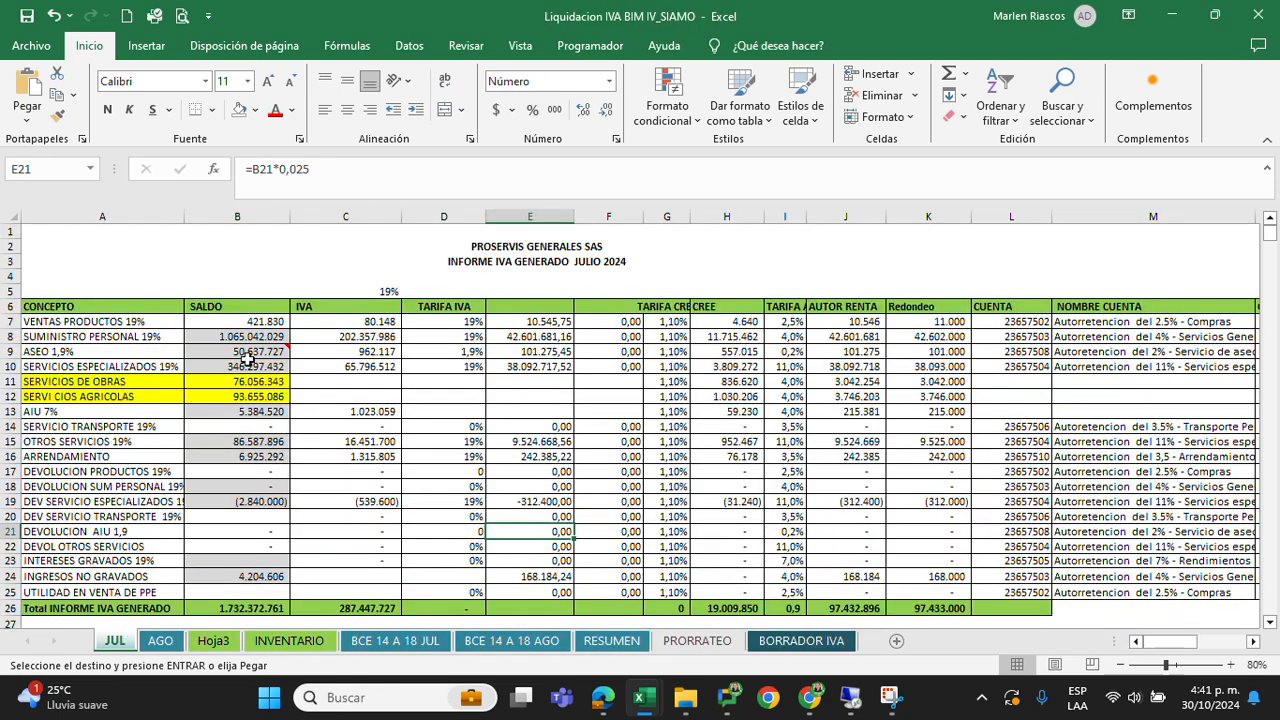
{"action": "left_click", "coordinate": [238, 322]}
{"action": "left_click", "coordinate": [27, 120]}
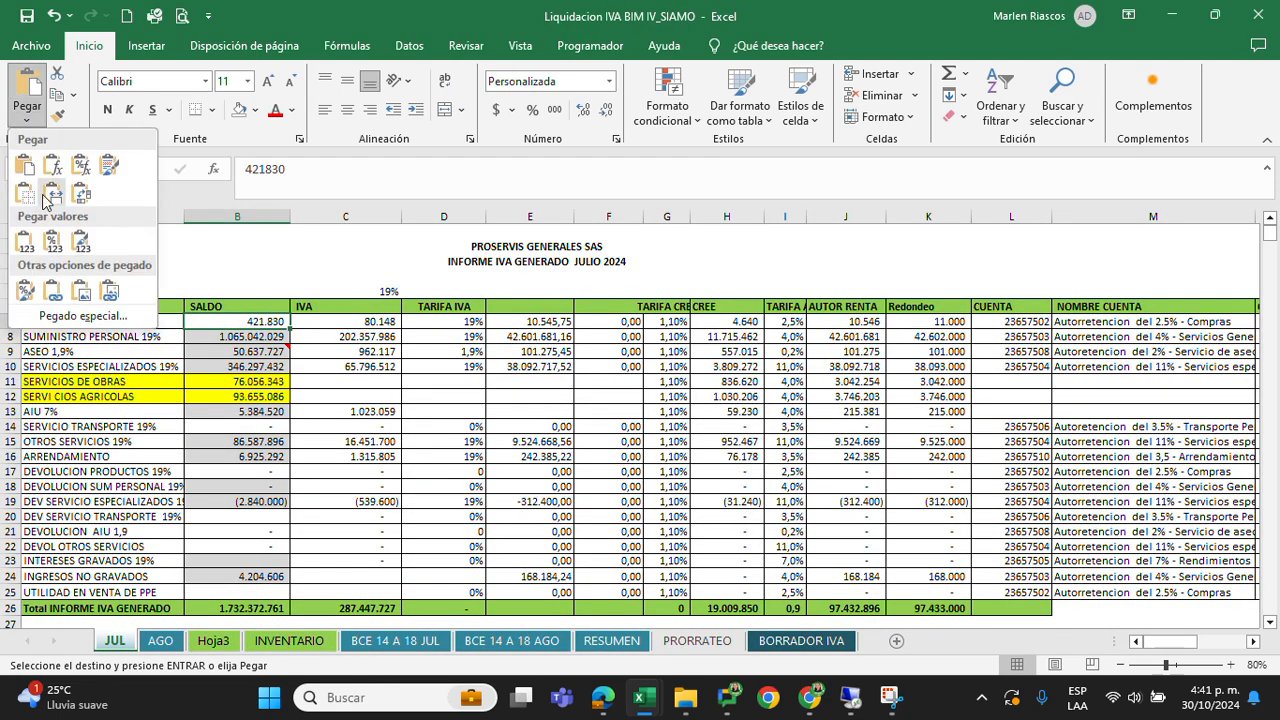
{"action": "left_click", "coordinate": [22, 241]}
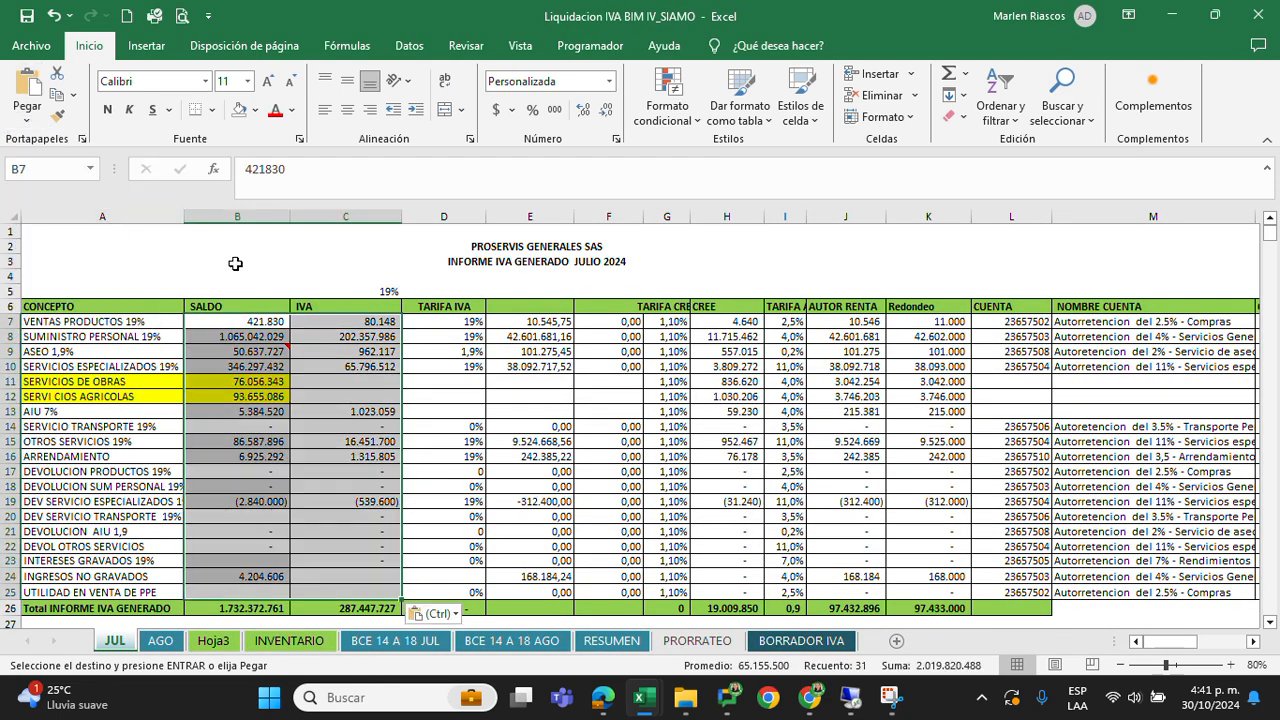
{"action": "scroll", "coordinate": [288, 507], "scroll_direction": "down", "scroll_amount": 1}
{"action": "scroll", "coordinate": [288, 507], "scroll_direction": "down", "scroll_amount": 2}
{"action": "scroll", "coordinate": [180, 455], "scroll_direction": "up", "scroll_amount": 2}
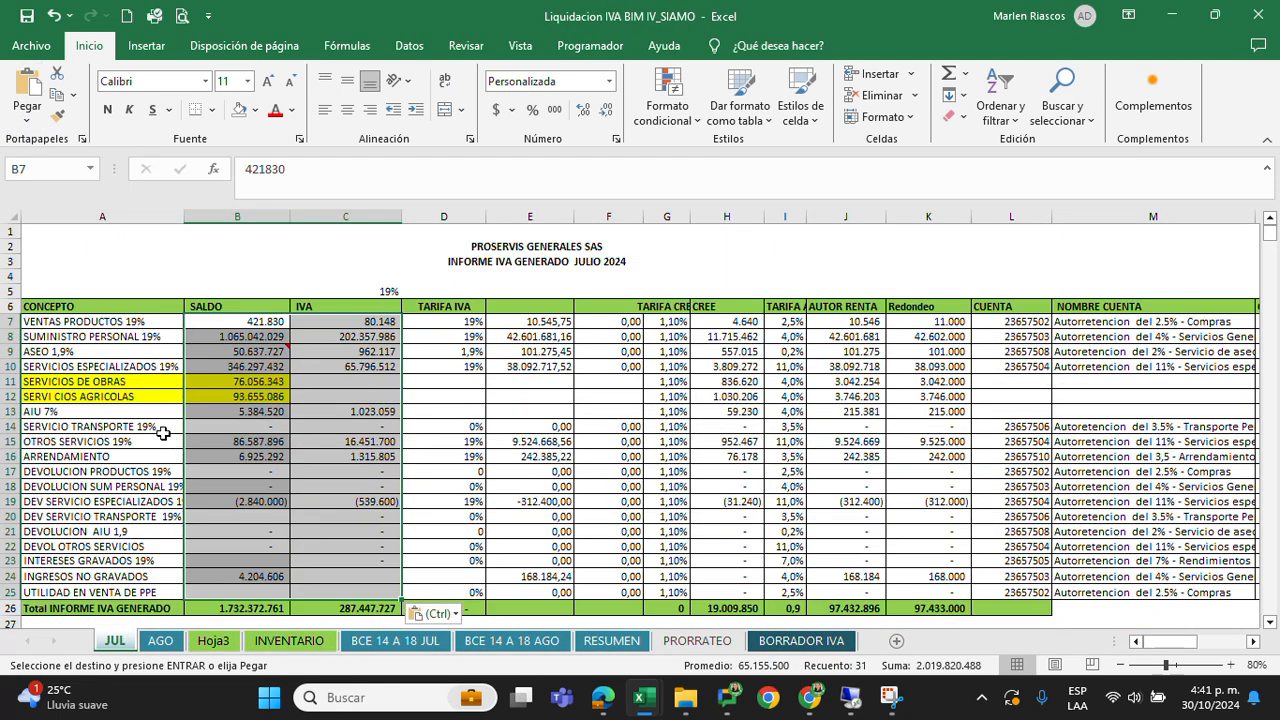
Compare the SERVICIOS DE OBRAS, SERVICIOS AGRICOLAS and ASEO 1,9% rows of the July report in both workbooks
{"action": "left_click", "coordinate": [136, 327]}
{"action": "left_click", "coordinate": [249, 385]}
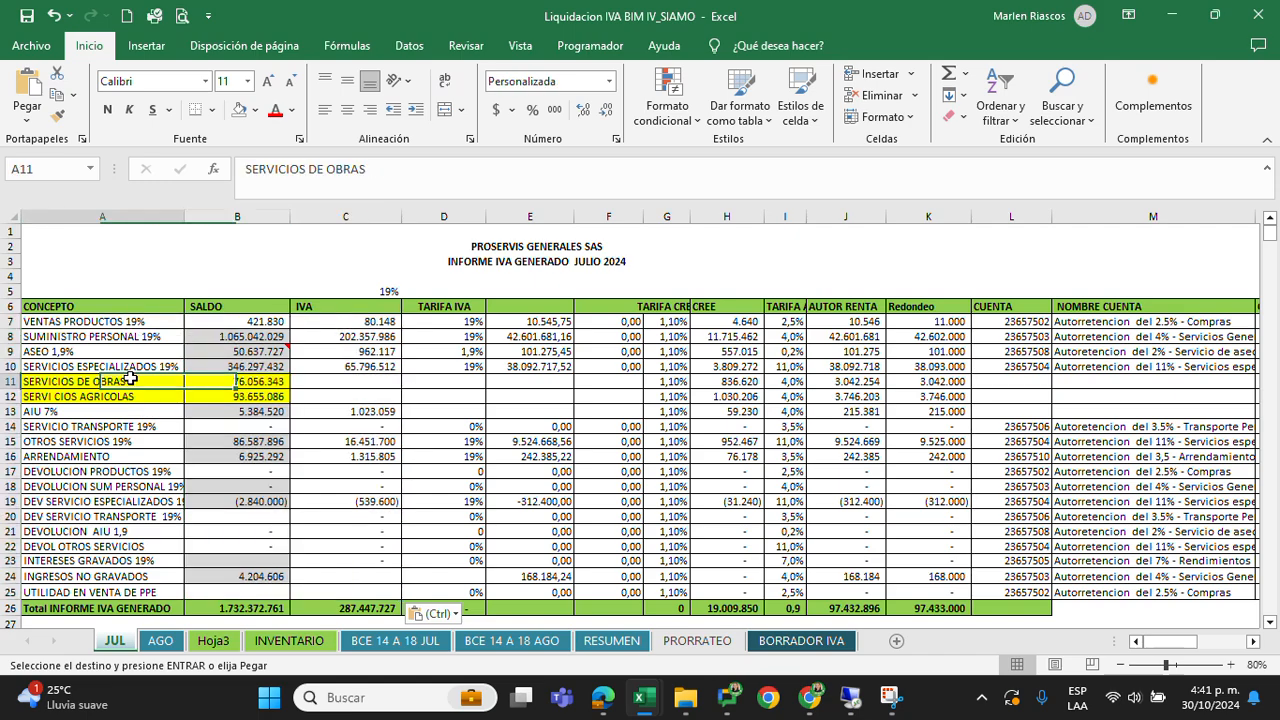
{"action": "left_click_drag", "start_coordinate": [128, 380], "coordinate": [374, 403]}
{"action": "key", "text": "alt+Tab"}
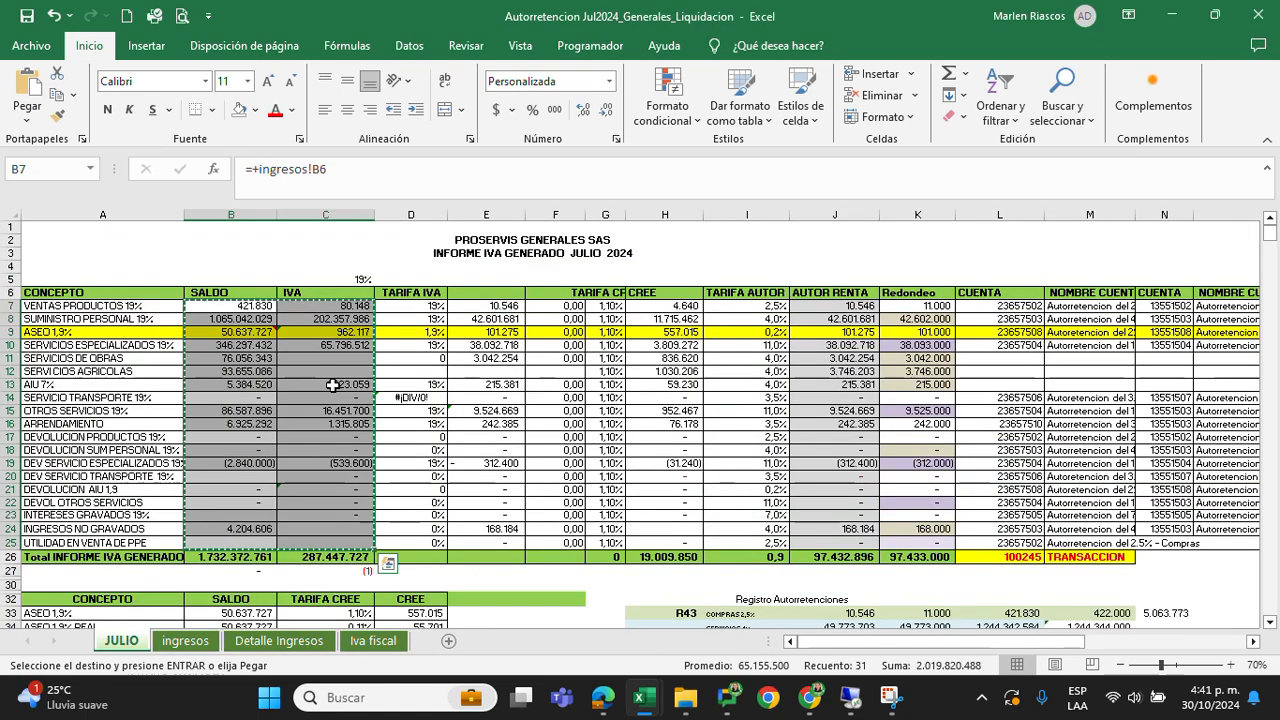
{"action": "left_click", "coordinate": [258, 370]}
{"action": "key", "text": "Escape"}
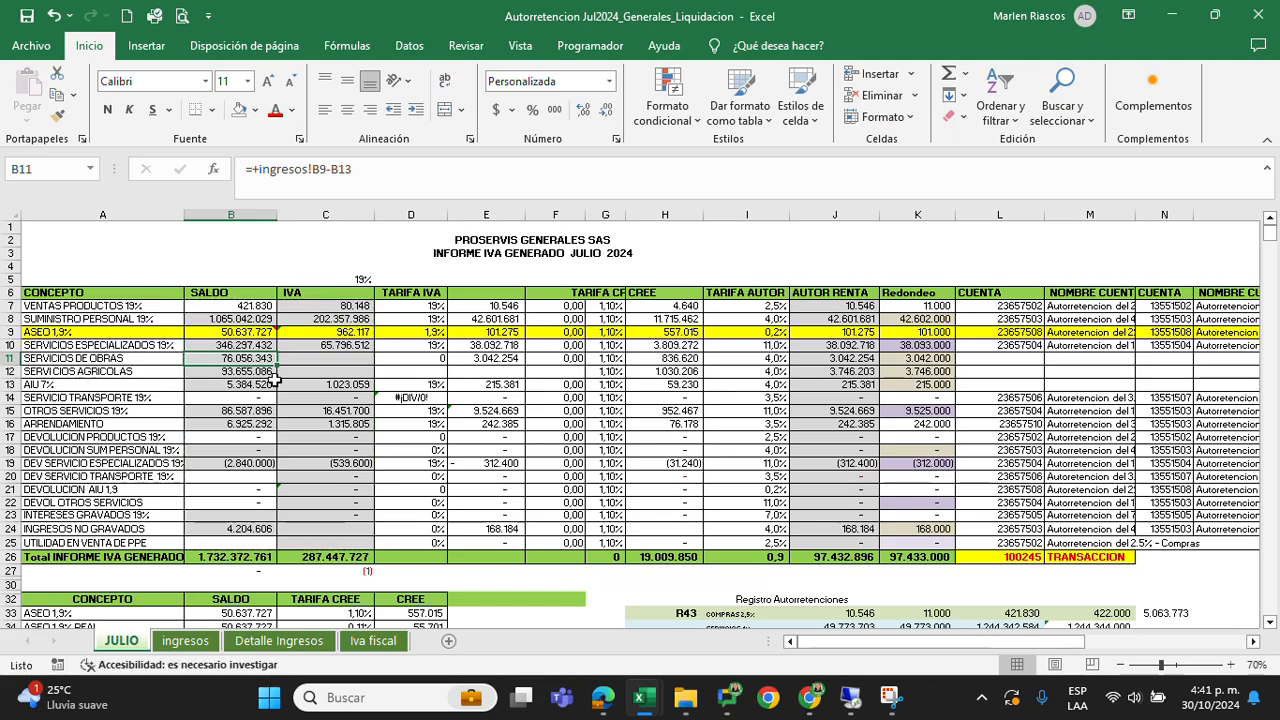
{"action": "left_click_drag", "start_coordinate": [329, 376], "coordinate": [329, 386]}
{"action": "mouse_move", "coordinate": [666, 714]}
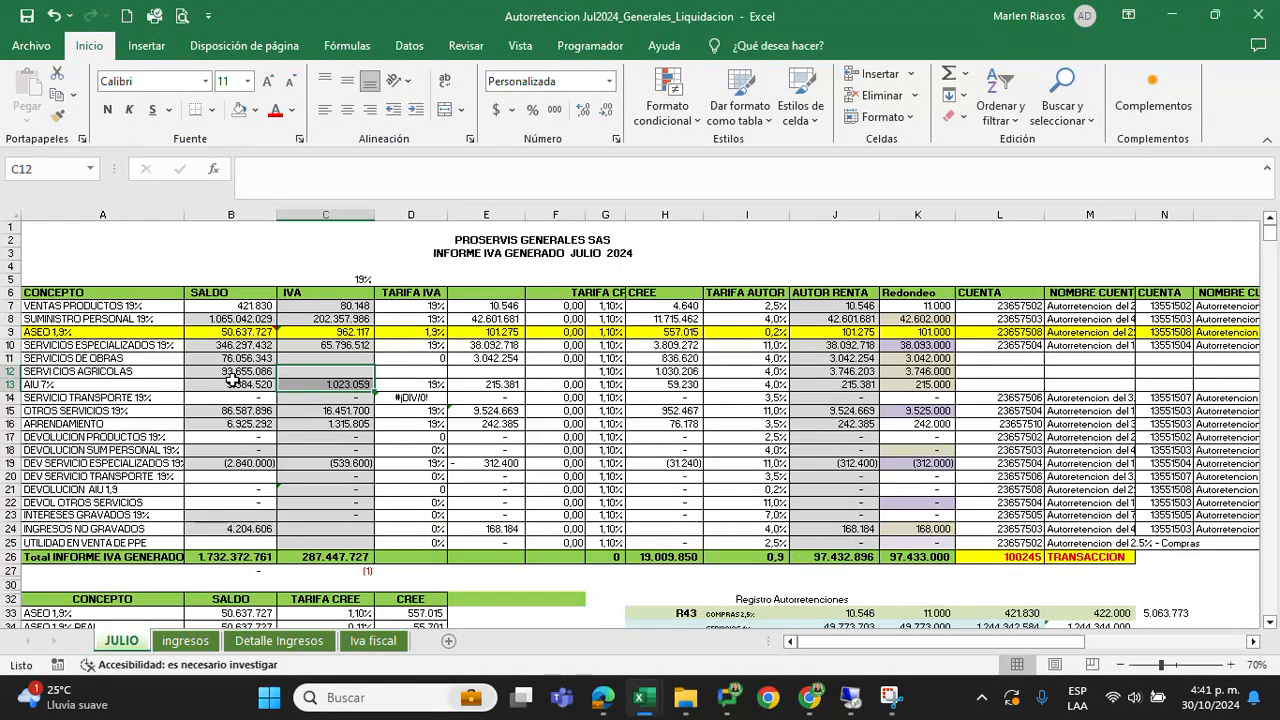
{"action": "left_click_drag", "start_coordinate": [80, 334], "coordinate": [329, 332]}
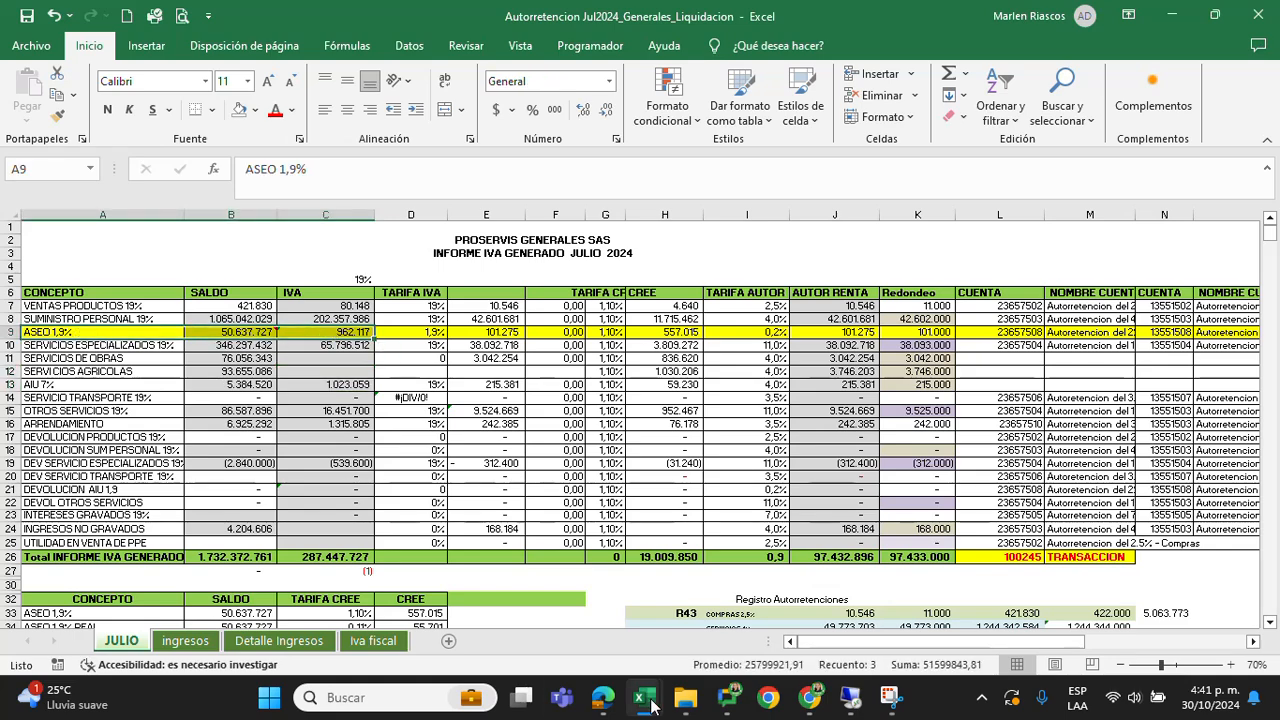
{"action": "mouse_move", "coordinate": [648, 700]}
{"action": "left_click", "coordinate": [720, 437]}
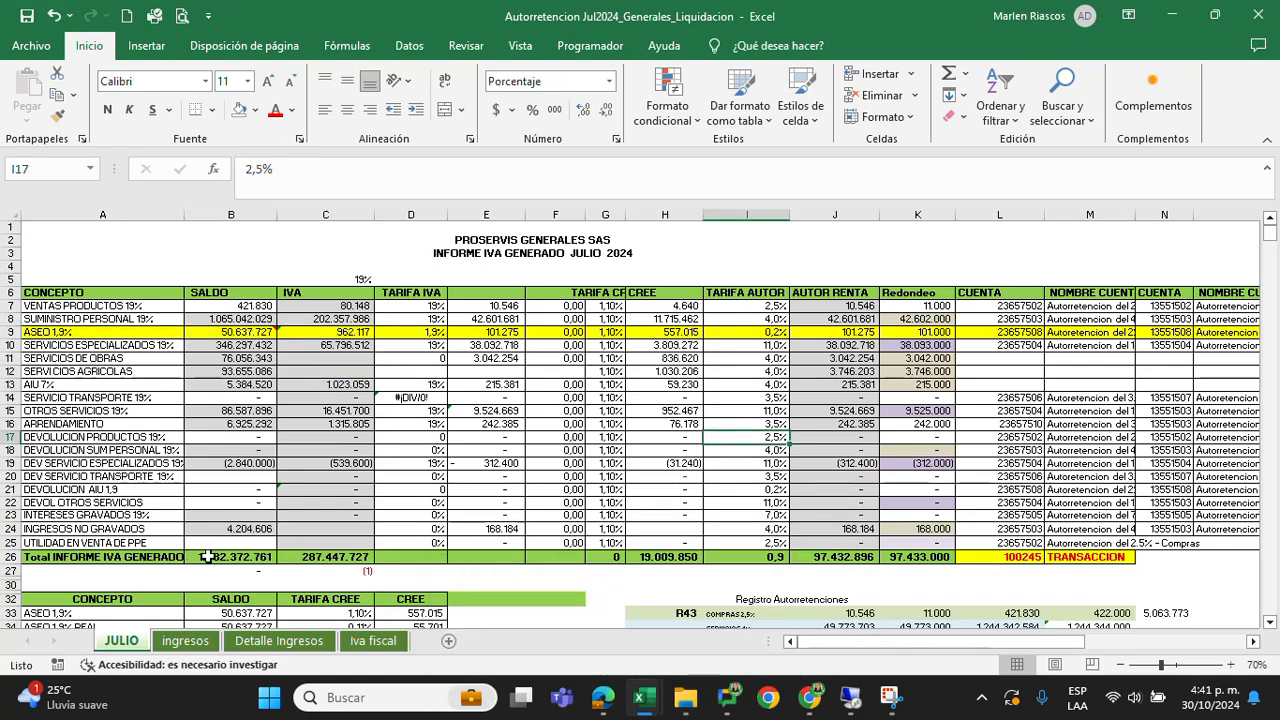
Compare the July SALDO and IVA totals in row 26 between both workbooks
{"action": "left_click_drag", "start_coordinate": [207, 557], "coordinate": [315, 563]}
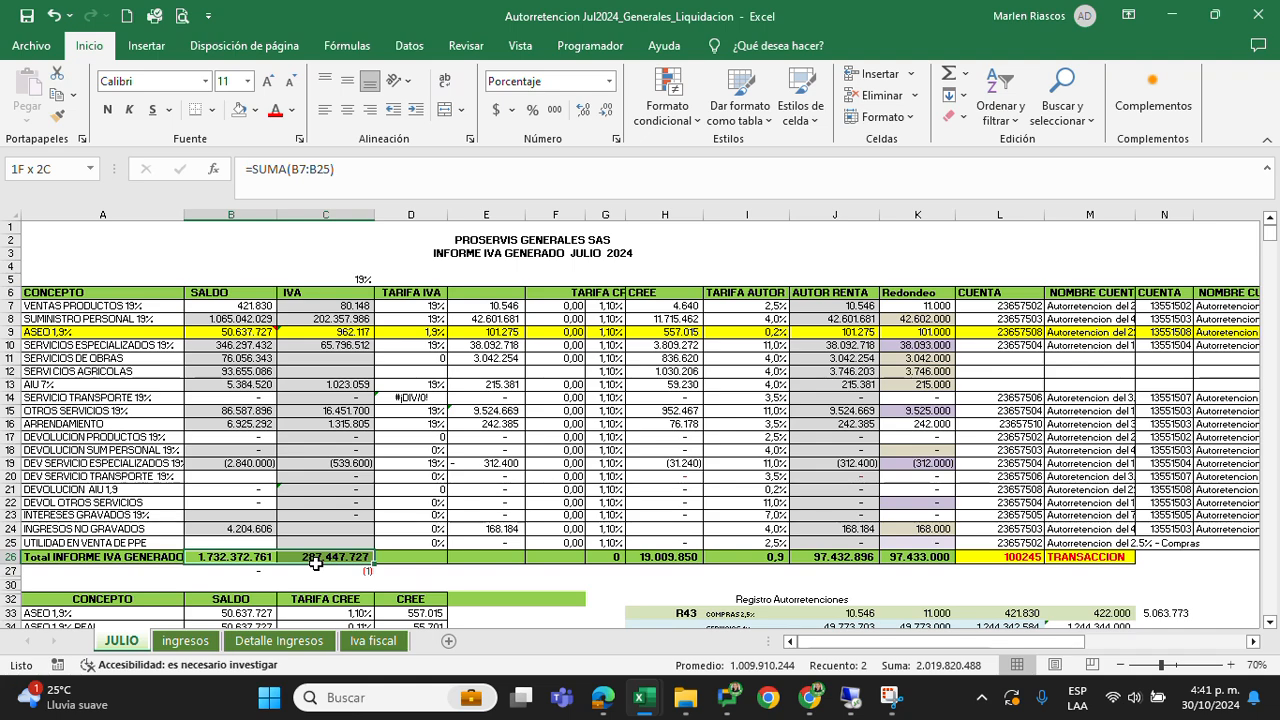
{"action": "mouse_move", "coordinate": [644, 698]}
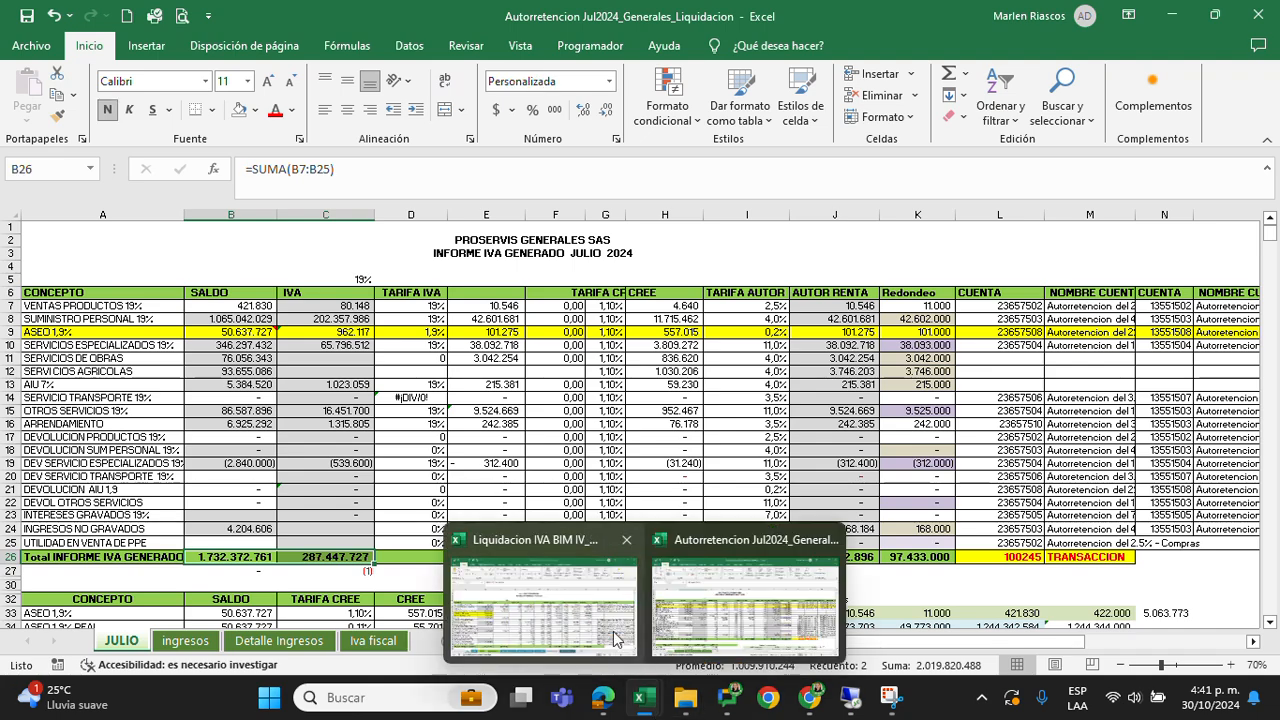
{"action": "left_click", "coordinate": [546, 618]}
{"action": "left_click_drag", "start_coordinate": [237, 608], "coordinate": [345, 608]}
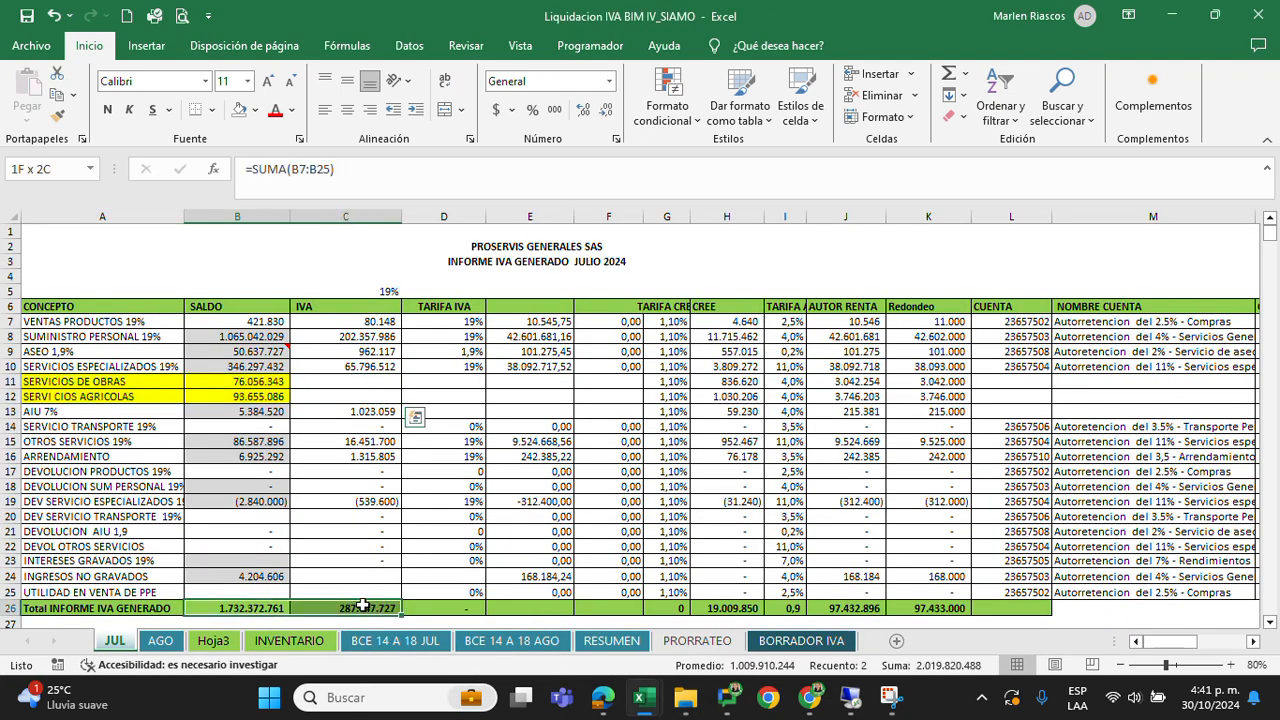
{"action": "left_click", "coordinate": [545, 455]}
{"action": "left_click", "coordinate": [1259, 27]}
{"action": "left_click", "coordinate": [1259, 27]}
Switch to File Explorer and navigate from July's Autoretencion folder to the 08. Agosto folder under 2024
{"action": "mouse_move", "coordinate": [680, 706]}
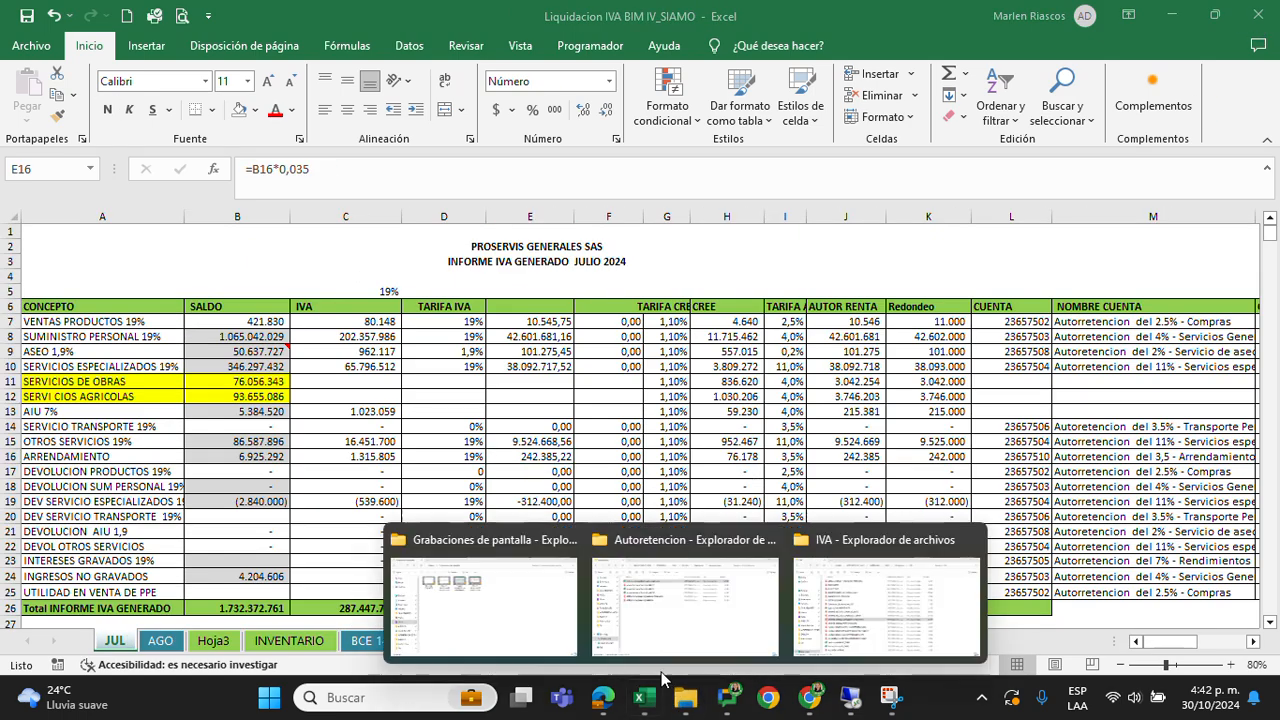
{"action": "left_click", "coordinate": [668, 604]}
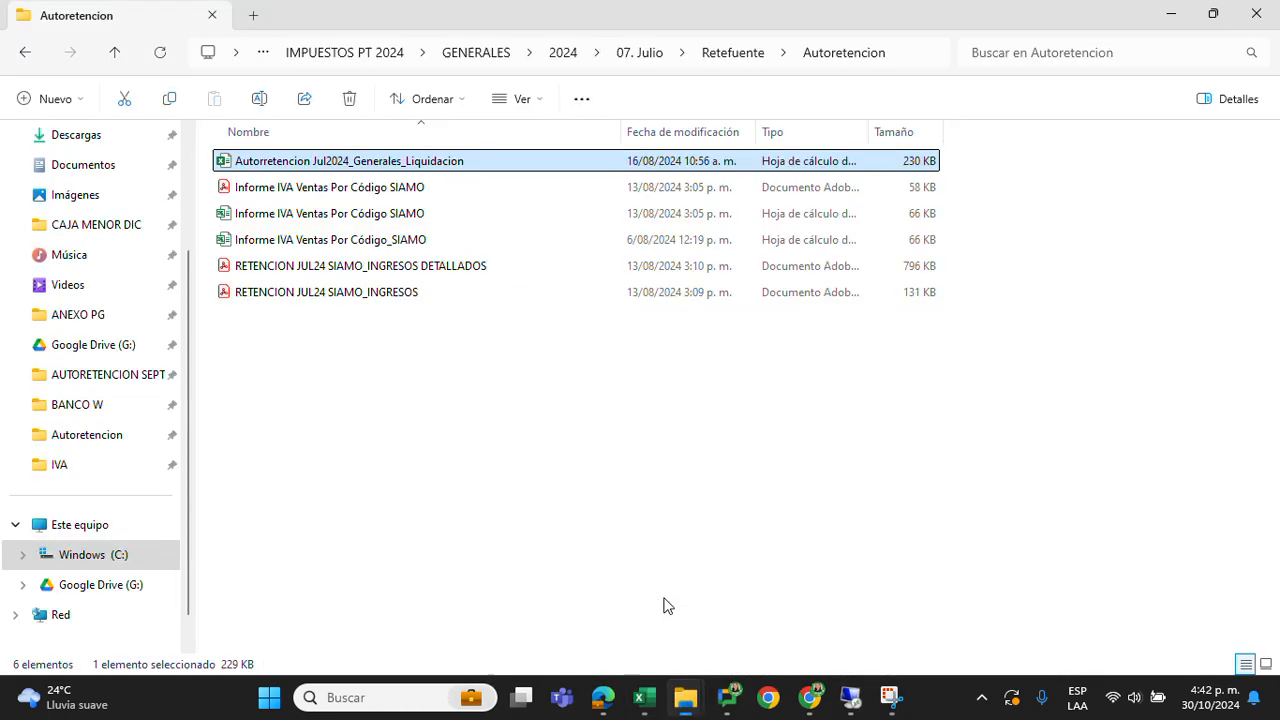
{"action": "left_click", "coordinate": [574, 62]}
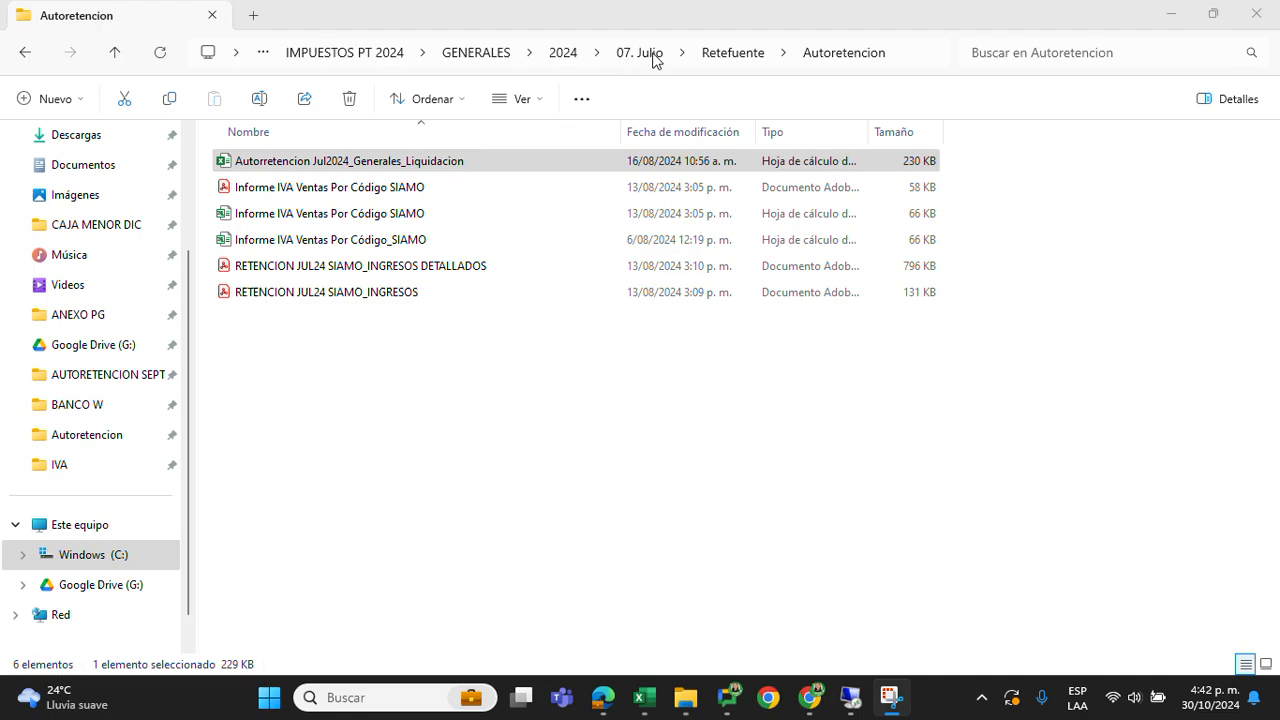
{"action": "left_click", "coordinate": [22, 52]}
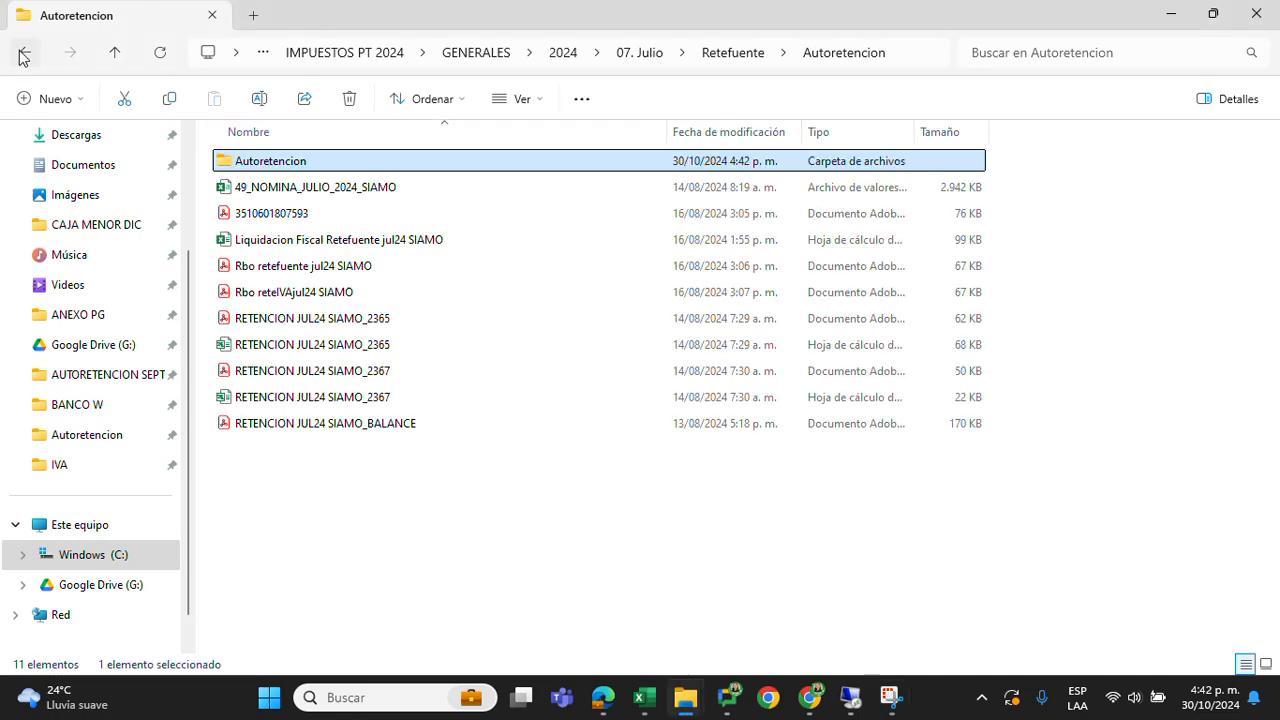
{"action": "left_click", "coordinate": [22, 52]}
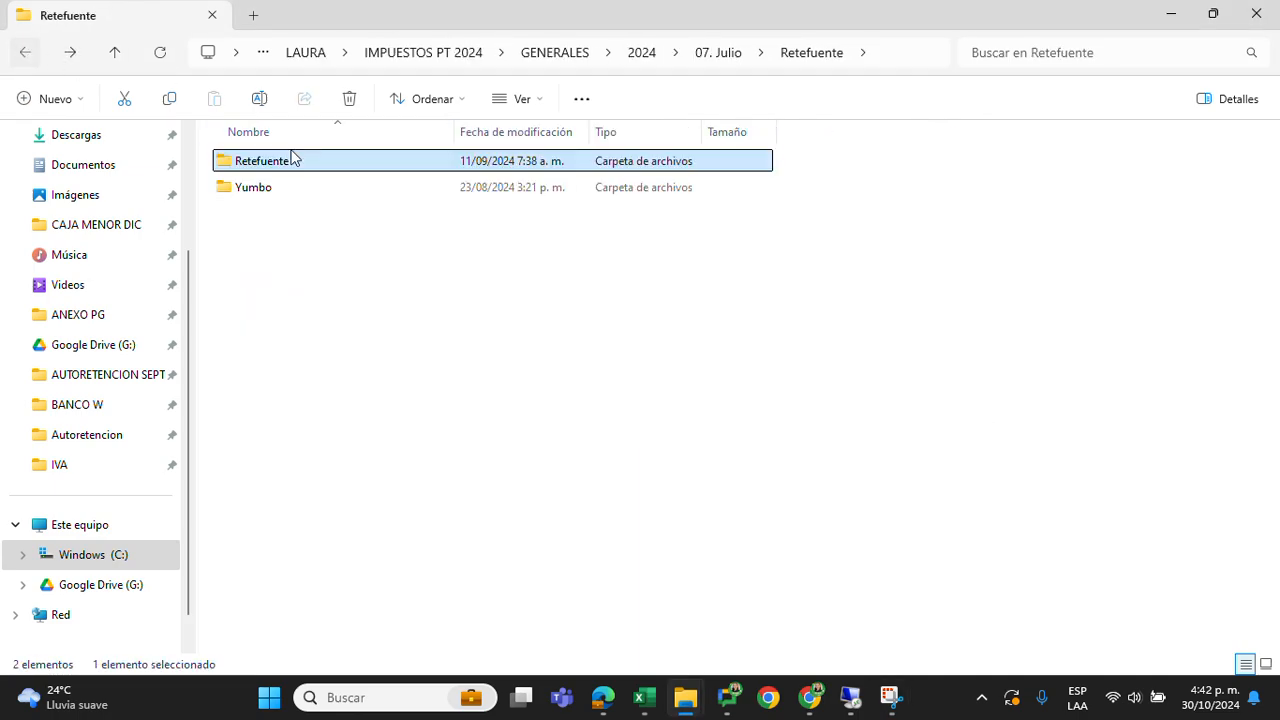
{"action": "left_click", "coordinate": [24, 54]}
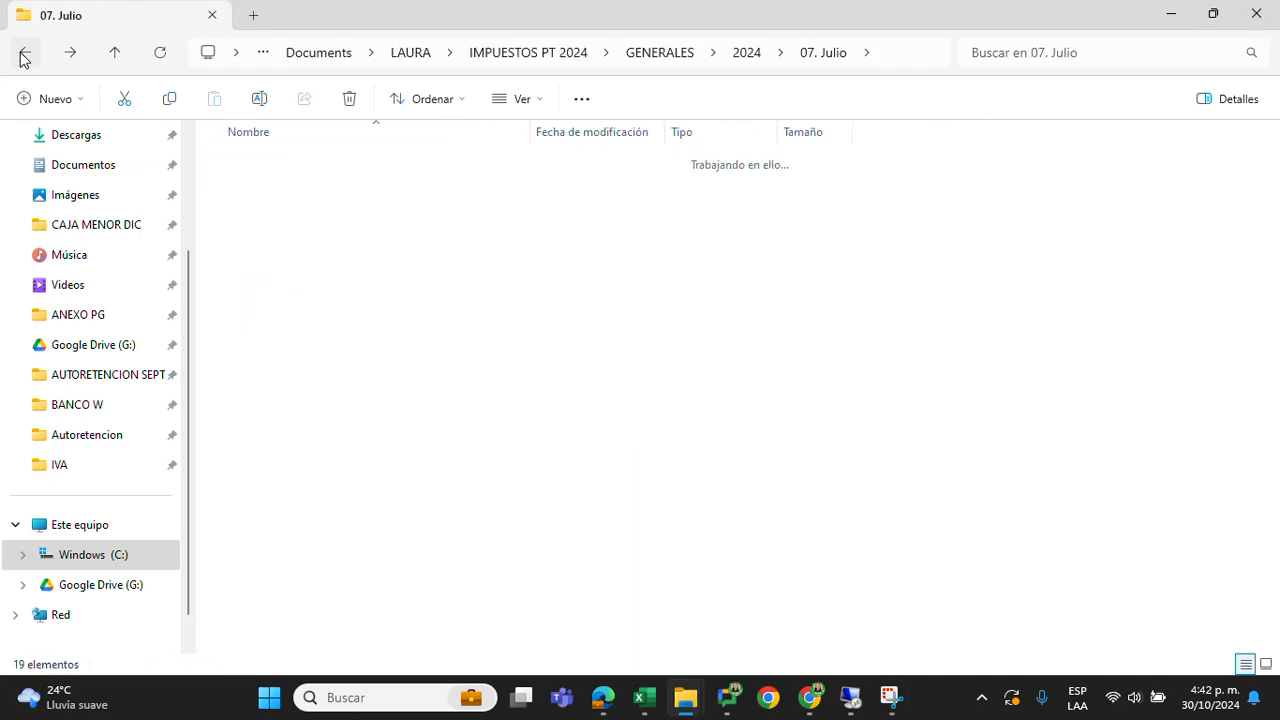
{"action": "double_click", "coordinate": [278, 187]}
{"action": "left_click", "coordinate": [263, 247]}
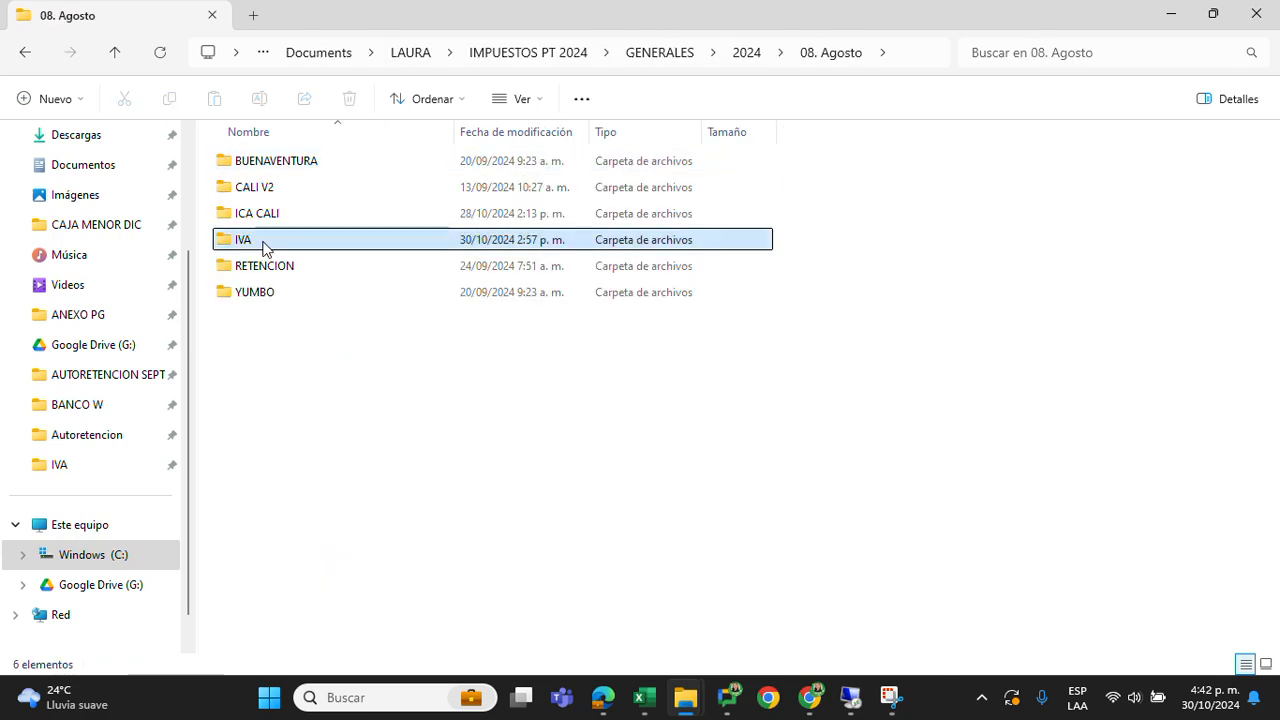
Open the Autorretencion AGO2024_SIAMO_Liquidacion workbook from the AUTORETENCION folder inside RETENCION
{"action": "double_click", "coordinate": [275, 268]}
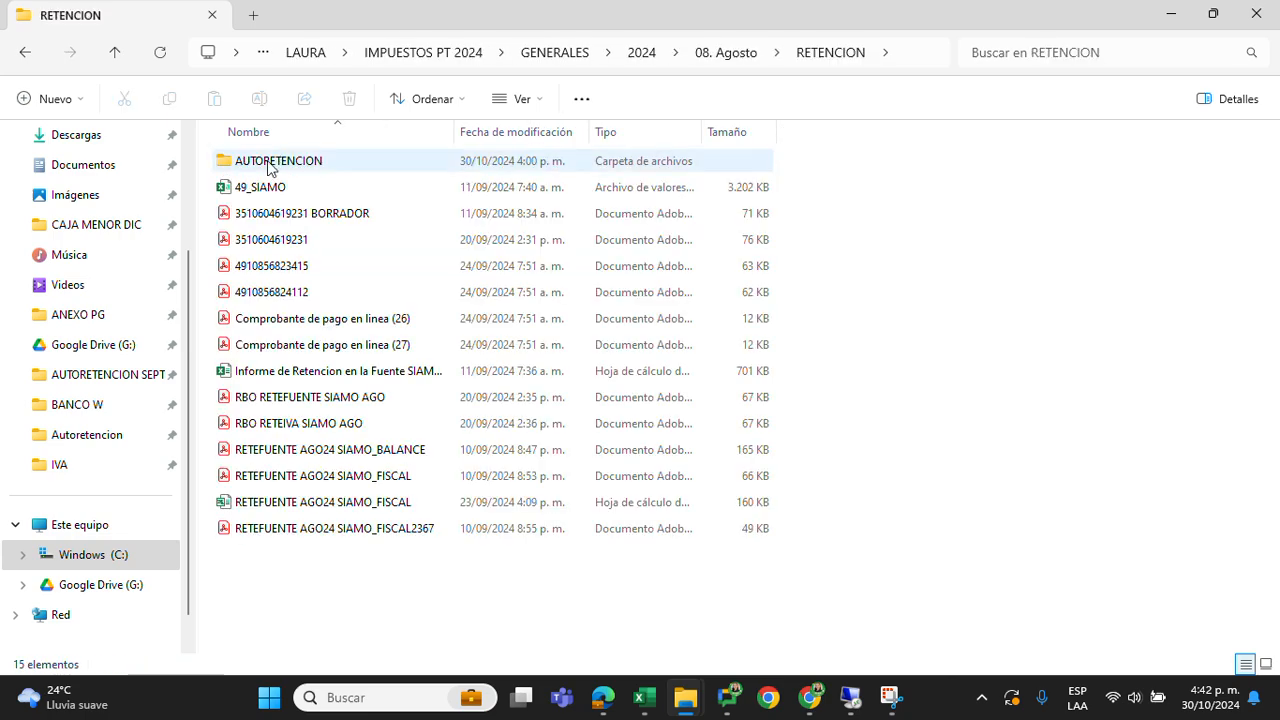
{"action": "double_click", "coordinate": [273, 160]}
{"action": "left_click", "coordinate": [270, 216]}
{"action": "double_click", "coordinate": [300, 214]}
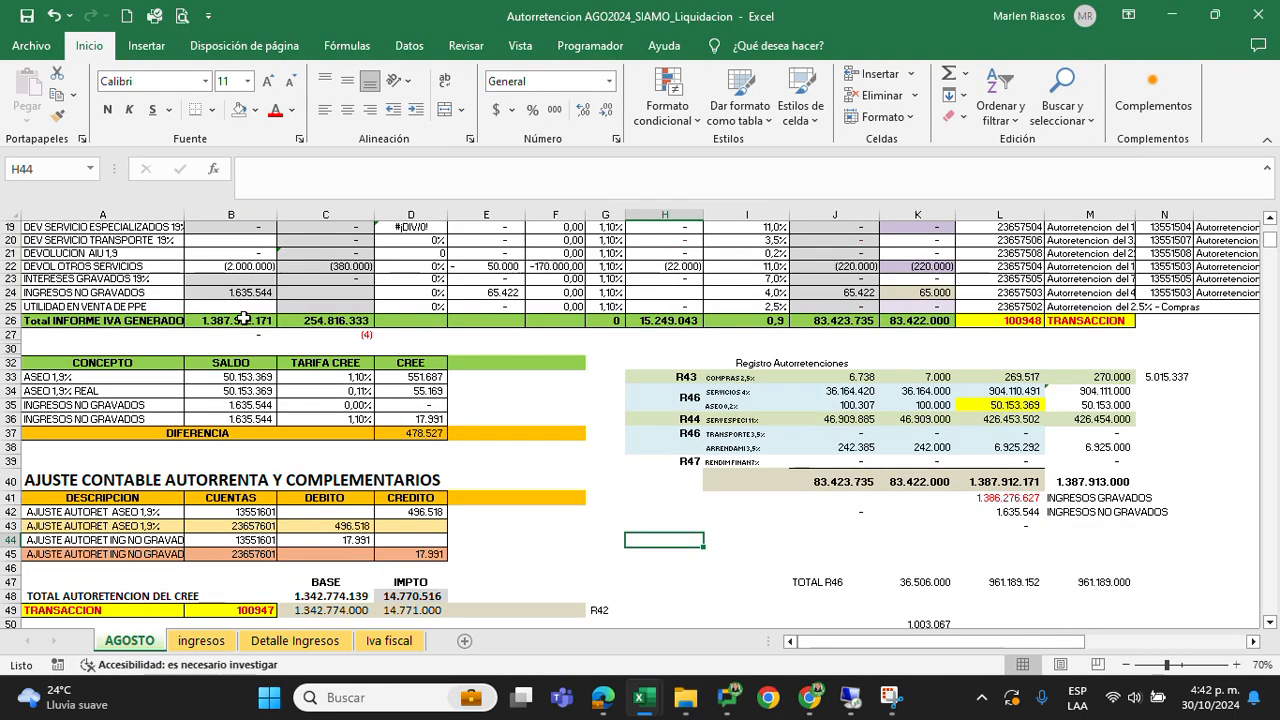
Copy the SALDO and IVA columns, rows 7 to 25, from the AGOSTO sheet
{"action": "left_click", "coordinate": [245, 320]}
{"action": "scroll", "coordinate": [260, 338], "scroll_direction": "up", "scroll_amount": 6}
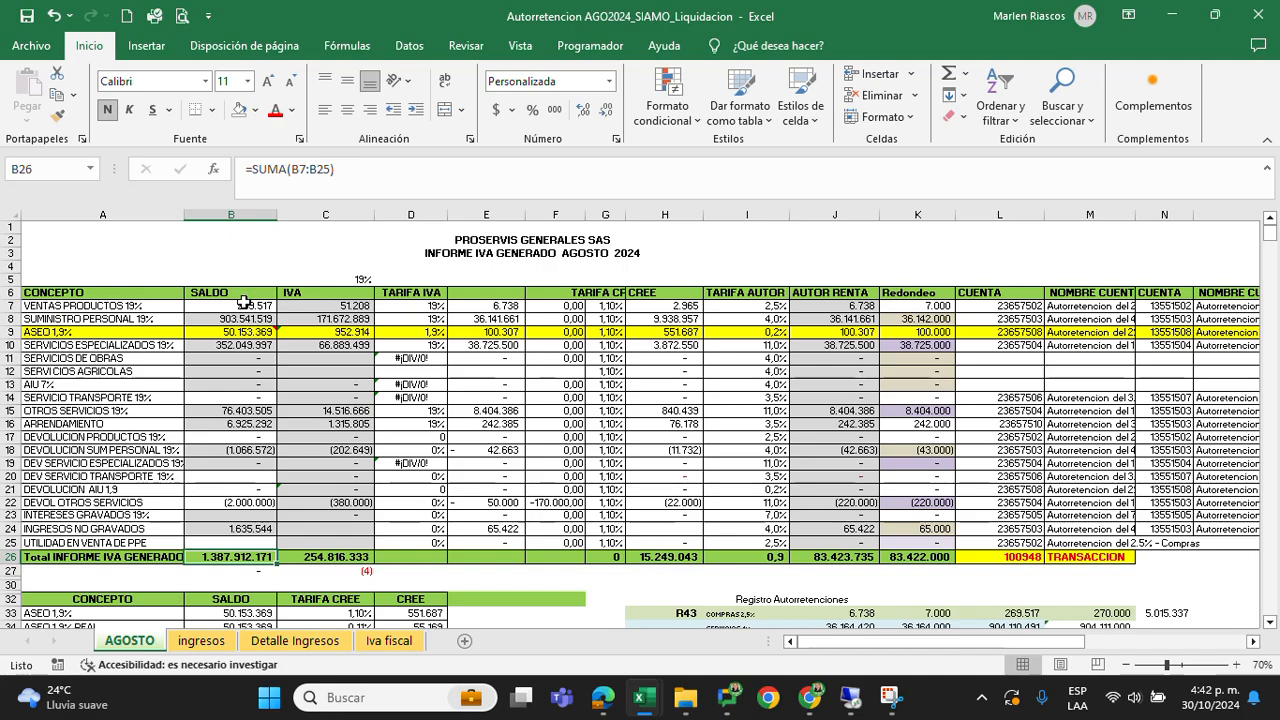
{"action": "left_click_drag", "start_coordinate": [243, 305], "coordinate": [335, 543]}
{"action": "key", "text": "ctrl+c"}
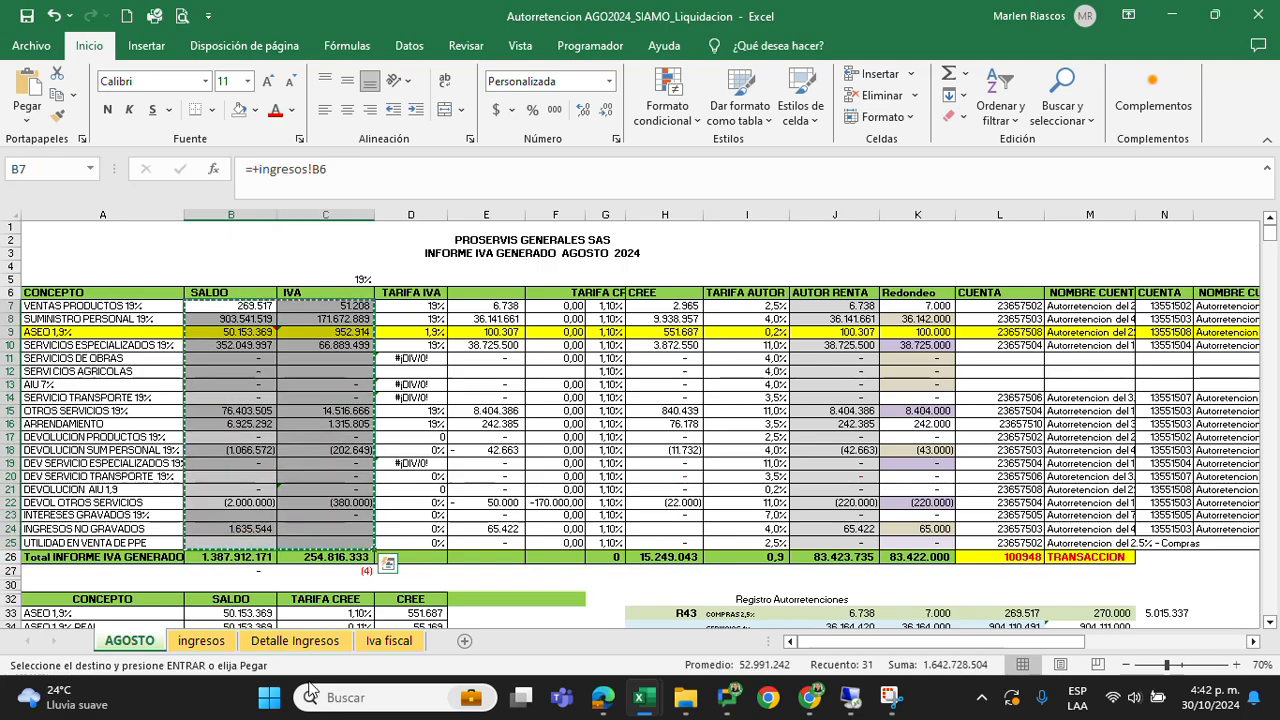
Switch to Liquidacion IVA BIM IV_SIAMO and paste the August figures as values over B7:C25 of the AGO sheet
{"action": "key", "text": "alt+Tab"}
{"action": "left_click", "coordinate": [166, 642]}
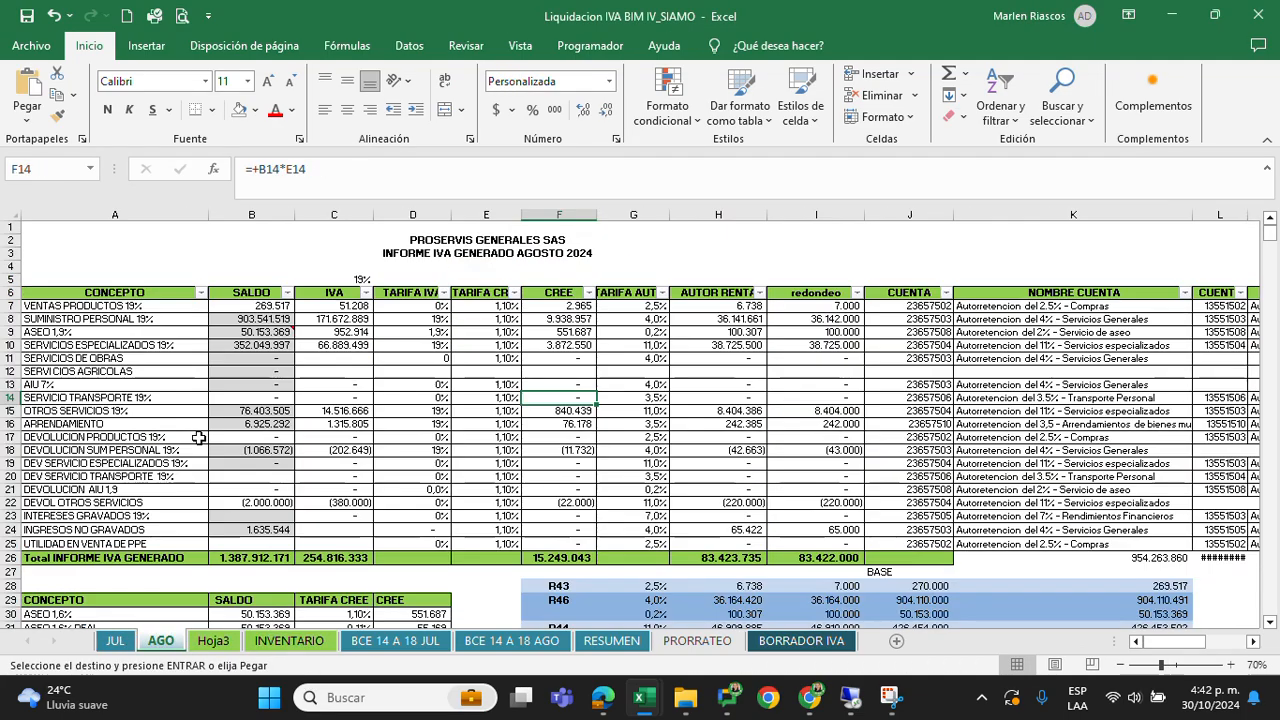
{"action": "left_click_drag", "start_coordinate": [280, 305], "coordinate": [343, 537]}
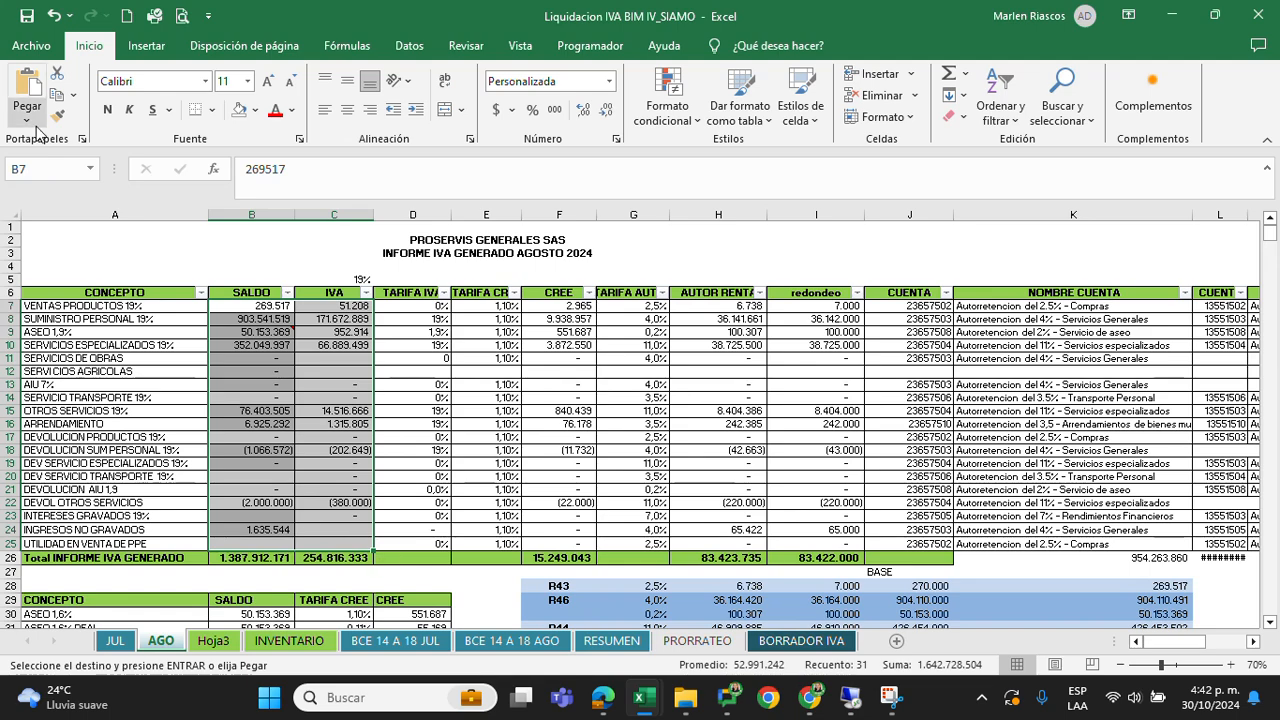
{"action": "left_click", "coordinate": [27, 118]}
{"action": "left_click", "coordinate": [24, 240]}
{"action": "left_click", "coordinate": [298, 437]}
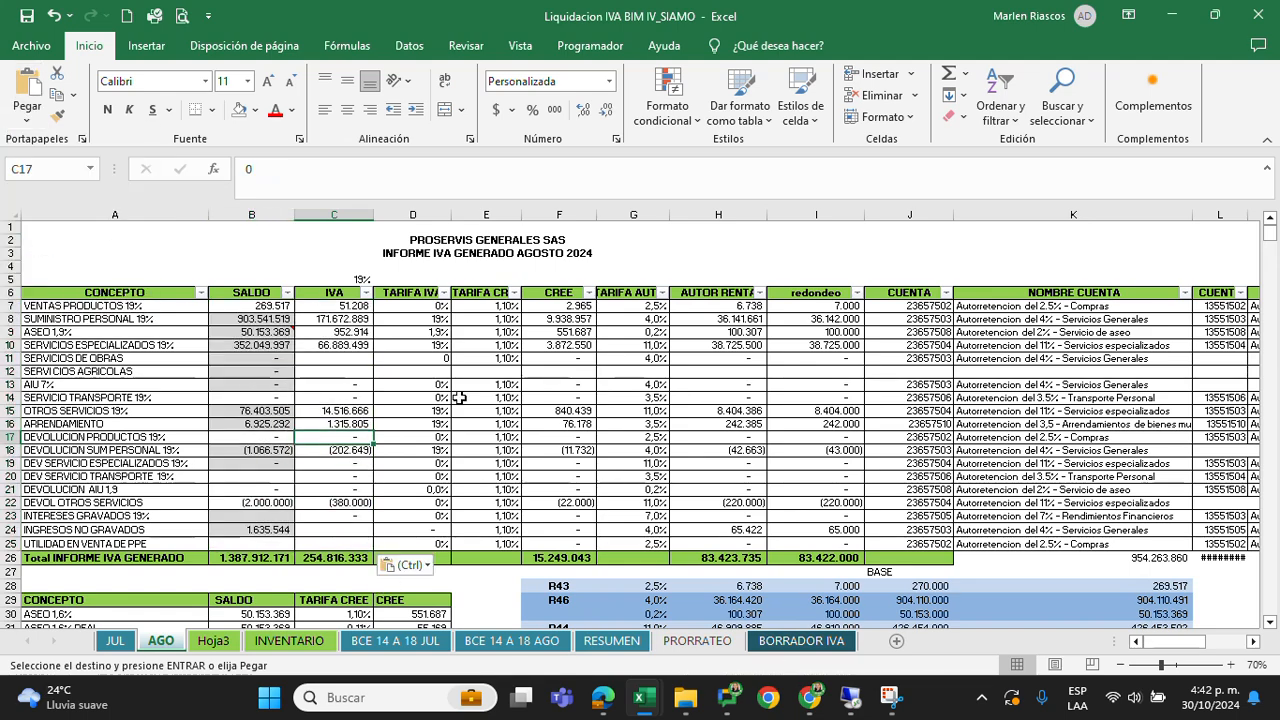
{"action": "left_click", "coordinate": [460, 398]}
{"action": "left_click", "coordinate": [555, 383]}
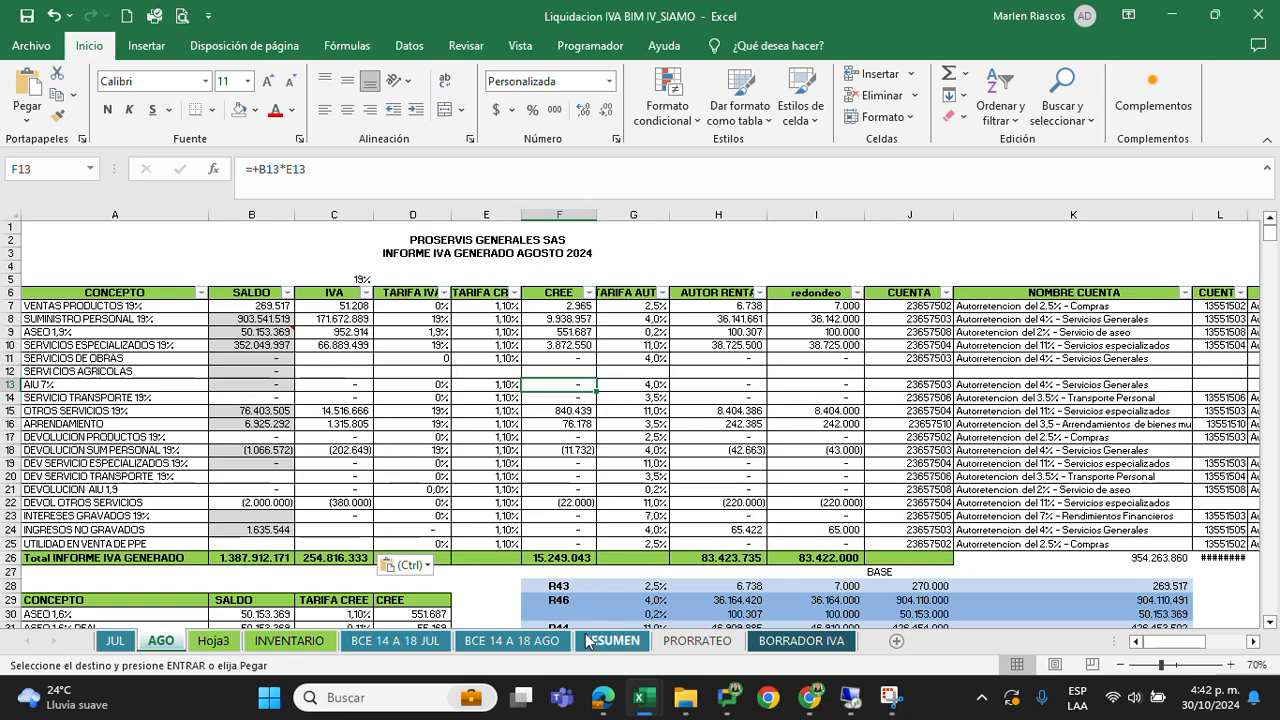
Examine the July and August TOTAL BASE and TOTAL IVA columns under RESUMEN IVA GENERADO - VENTAS on the RESUMEN sheet
{"action": "left_click", "coordinate": [590, 641]}
{"action": "scroll", "coordinate": [447, 390], "scroll_direction": "up", "scroll_amount": 4}
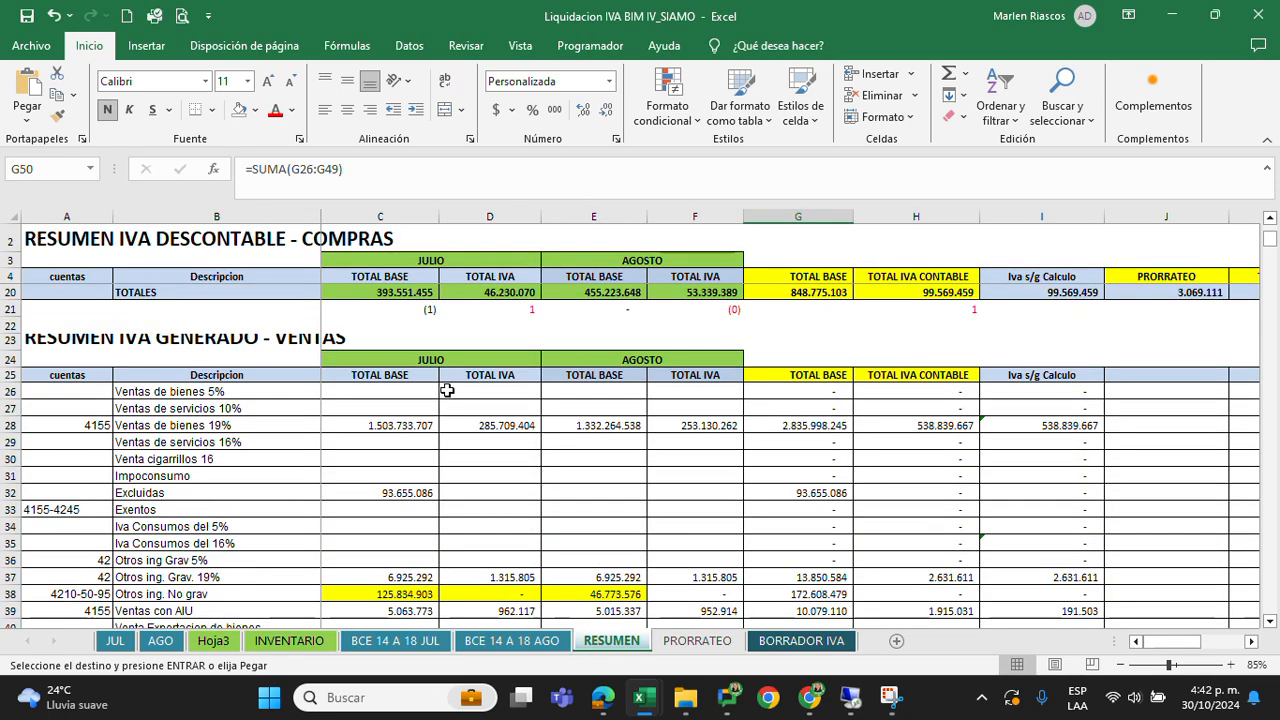
{"action": "scroll", "coordinate": [444, 391], "scroll_direction": "down", "scroll_amount": 1}
{"action": "left_click_drag", "start_coordinate": [430, 342], "coordinate": [705, 612]}
{"action": "scroll", "coordinate": [200, 420], "scroll_direction": "up", "scroll_amount": 2}
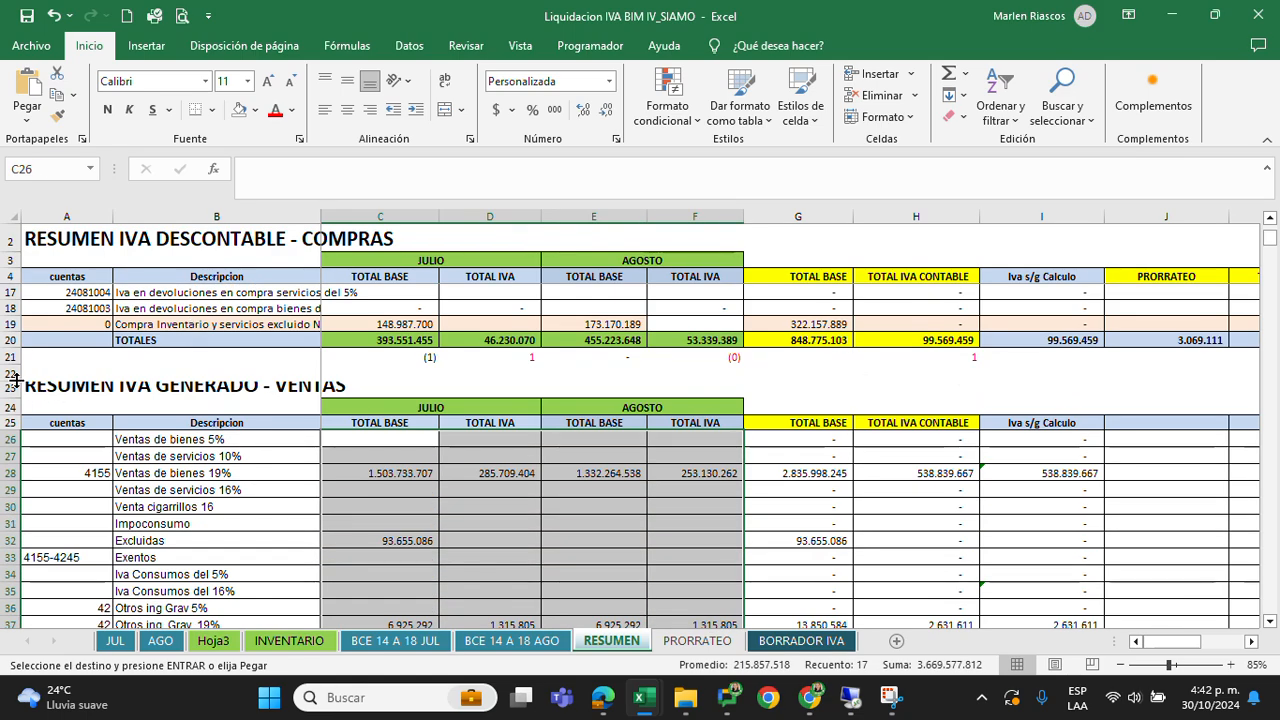
{"action": "left_click", "coordinate": [8, 390]}
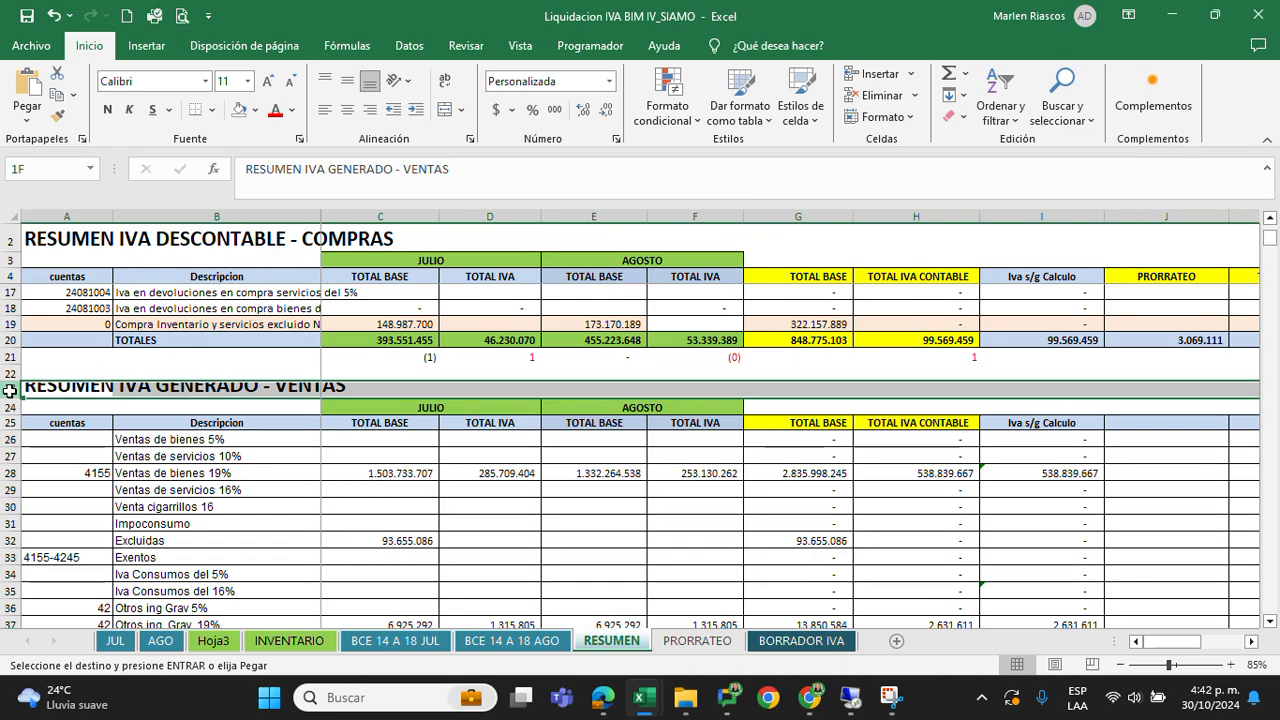
{"action": "left_click_drag", "start_coordinate": [8, 390], "coordinate": [10, 608]}
{"action": "scroll", "coordinate": [568, 500], "scroll_direction": "down", "scroll_amount": 2}
{"action": "left_click", "coordinate": [528, 449]}
{"action": "left_click_drag", "start_coordinate": [400, 338], "coordinate": [695, 560]}
{"action": "scroll", "coordinate": [864, 432], "scroll_direction": "up", "scroll_amount": 7}
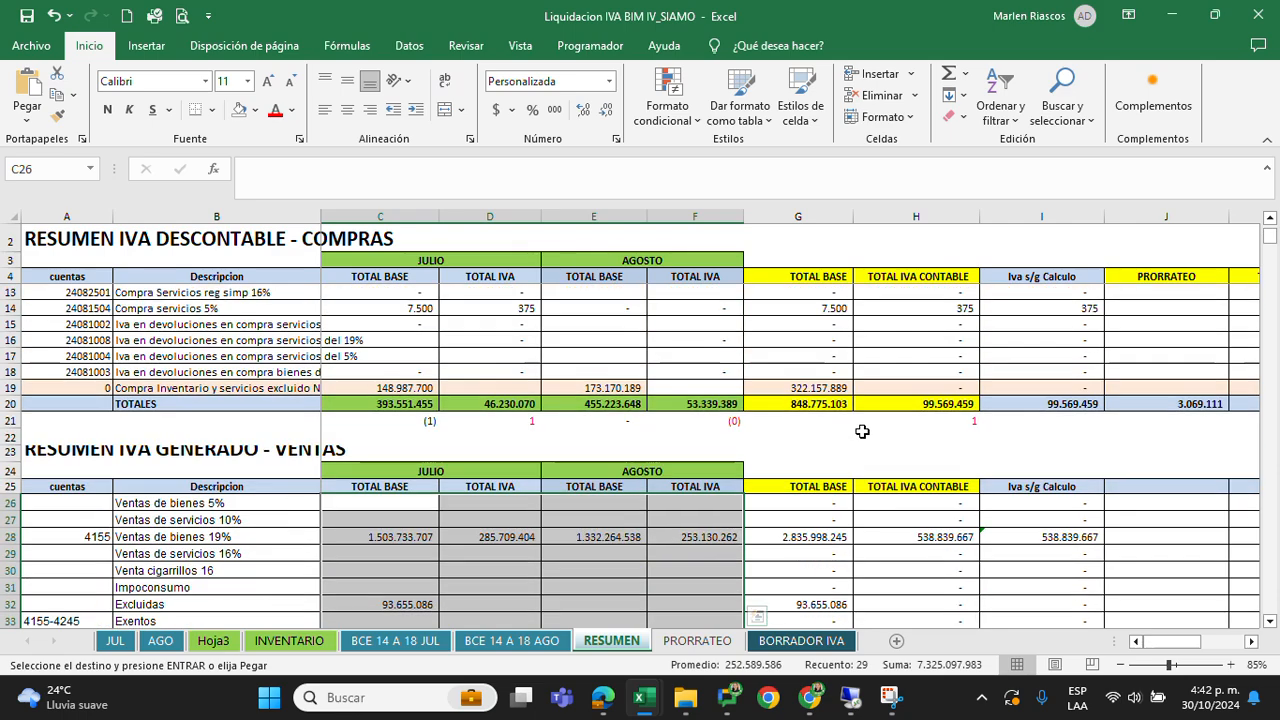
Examine the bimonthly TOTAL BASE and TOTAL IVA CONTABLE columns of the generated-IVA section from row 25 down
{"action": "left_click_drag", "start_coordinate": [797, 489], "coordinate": [888, 486]}
{"action": "scroll", "coordinate": [890, 485], "scroll_direction": "down", "scroll_amount": 2}
{"action": "scroll", "coordinate": [838, 458], "scroll_direction": "down", "scroll_amount": 2}
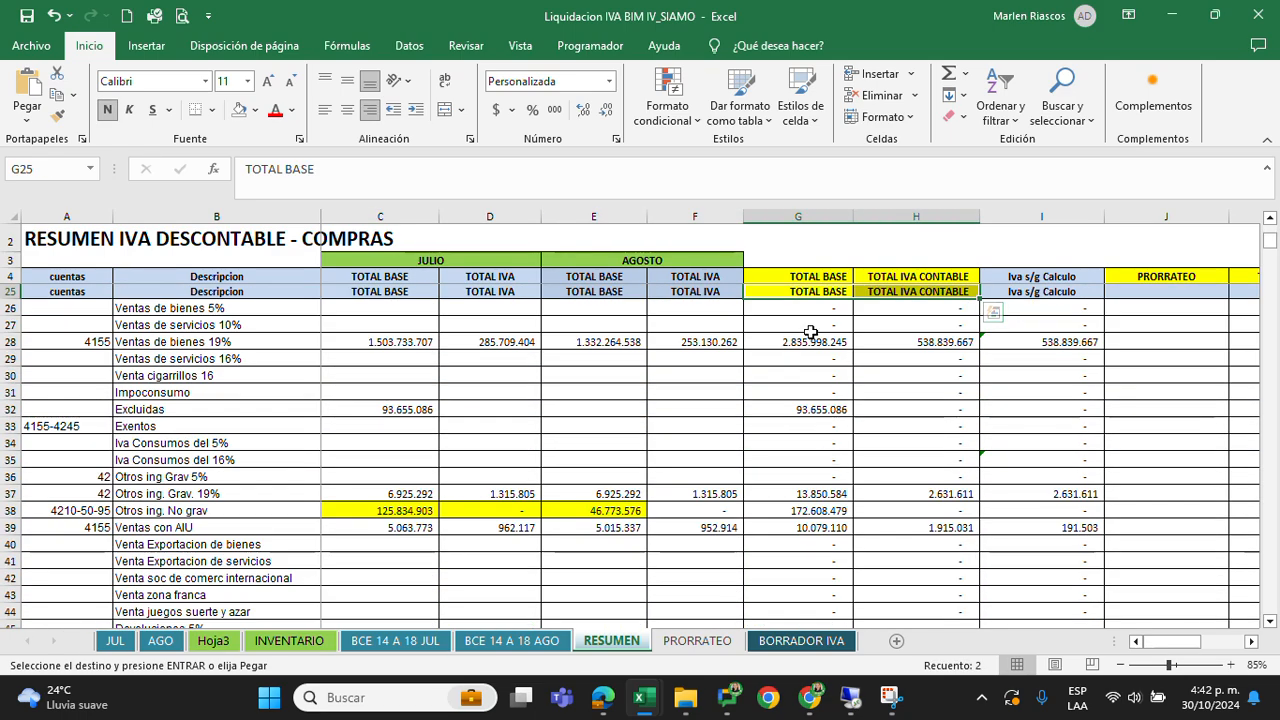
{"action": "scroll", "coordinate": [815, 362], "scroll_direction": "up", "scroll_amount": 2}
{"action": "left_click_drag", "start_coordinate": [811, 398], "coordinate": [905, 600]}
{"action": "left_click_drag", "start_coordinate": [888, 663], "coordinate": [910, 563]}
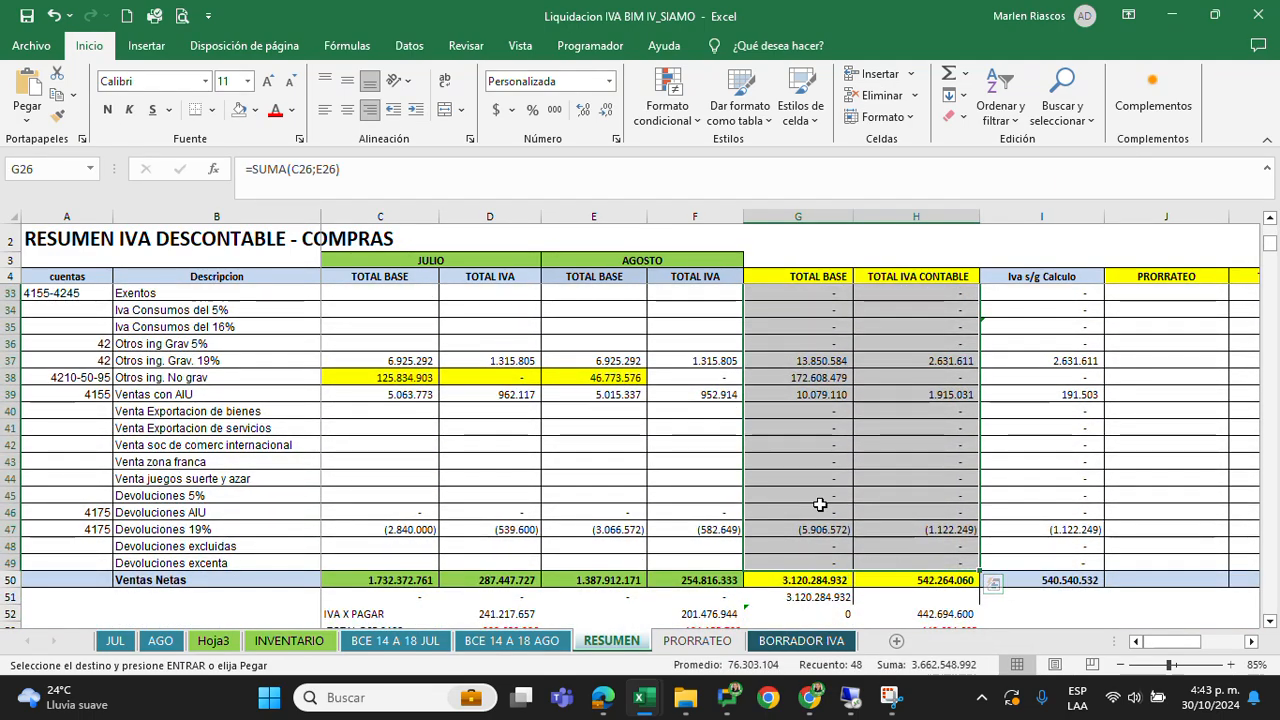
{"action": "scroll", "coordinate": [820, 503], "scroll_direction": "up", "scroll_amount": 3}
{"action": "left_click_drag", "start_coordinate": [924, 325], "coordinate": [922, 598]}
{"action": "scroll", "coordinate": [916, 484], "scroll_direction": "down", "scroll_amount": 3}
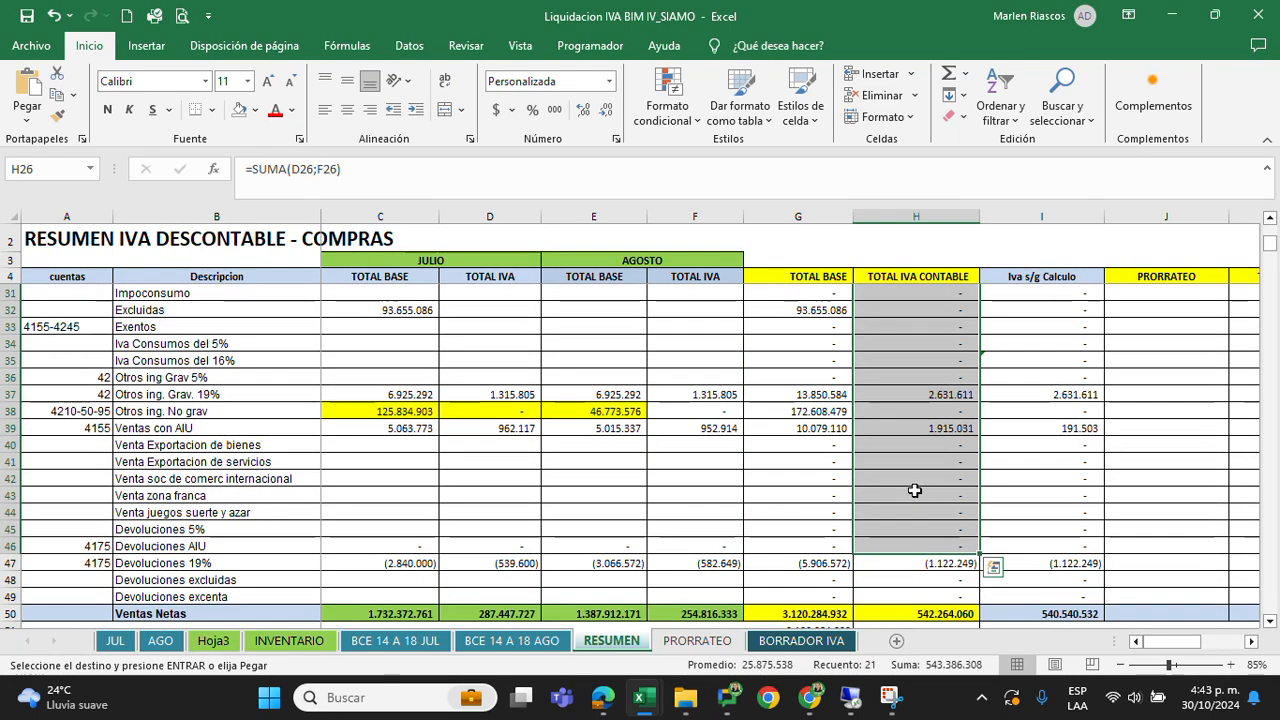
Check the Ventas Netas formulas for TOTAL IVA CONTABLE and TOTAL BASE in H50 and G50
{"action": "left_click", "coordinate": [916, 512]}
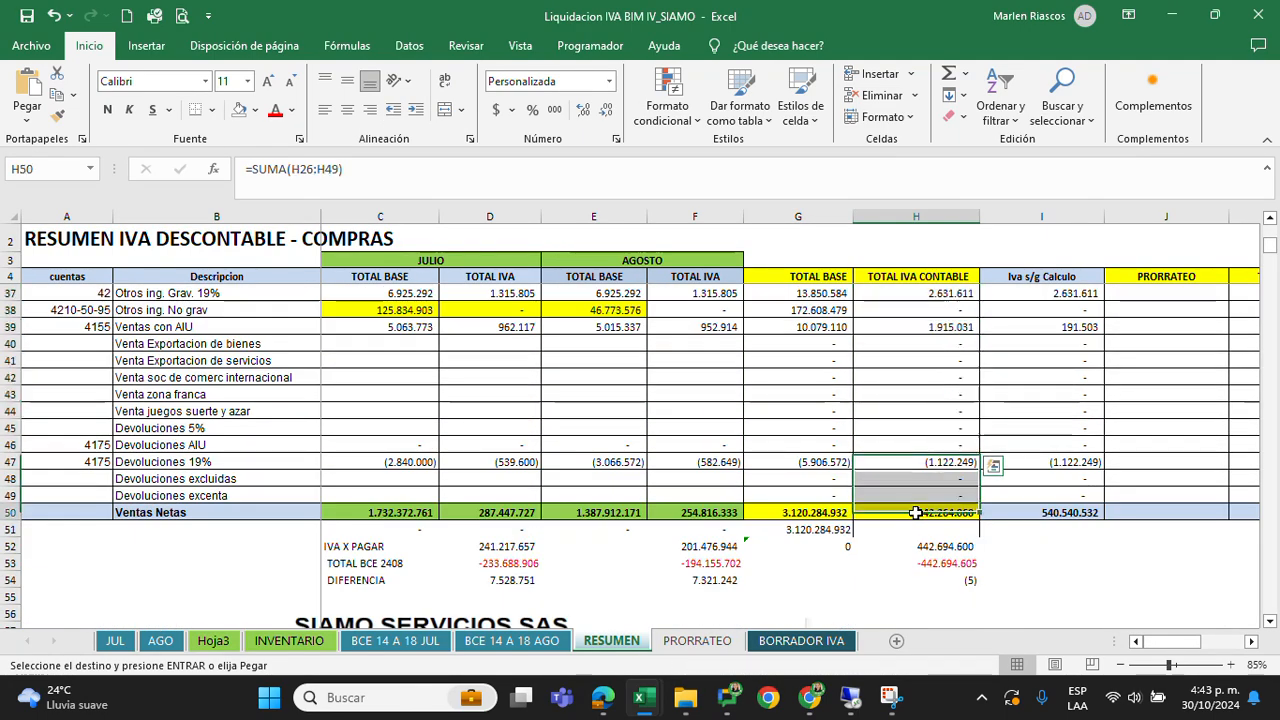
{"action": "left_click", "coordinate": [815, 512]}
{"action": "scroll", "coordinate": [812, 440], "scroll_direction": "up", "scroll_amount": 6}
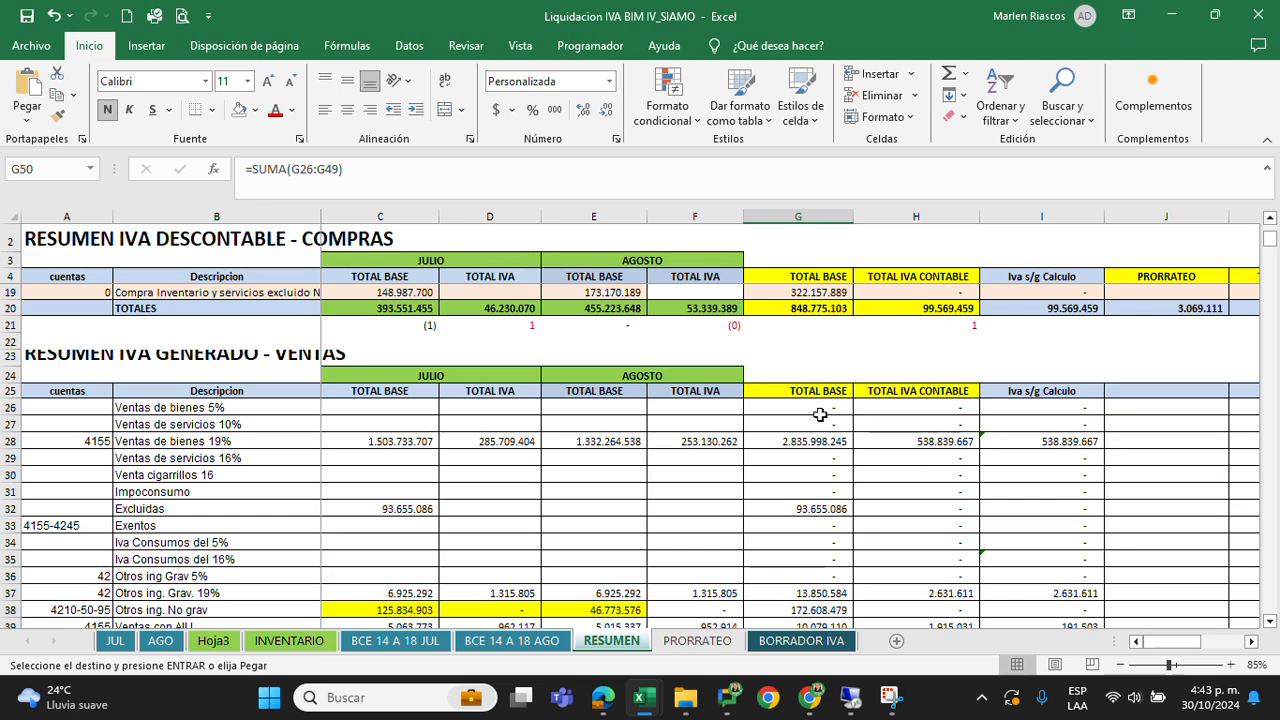
{"action": "left_click", "coordinate": [820, 395]}
{"action": "scroll", "coordinate": [820, 400], "scroll_direction": "down", "scroll_amount": 7}
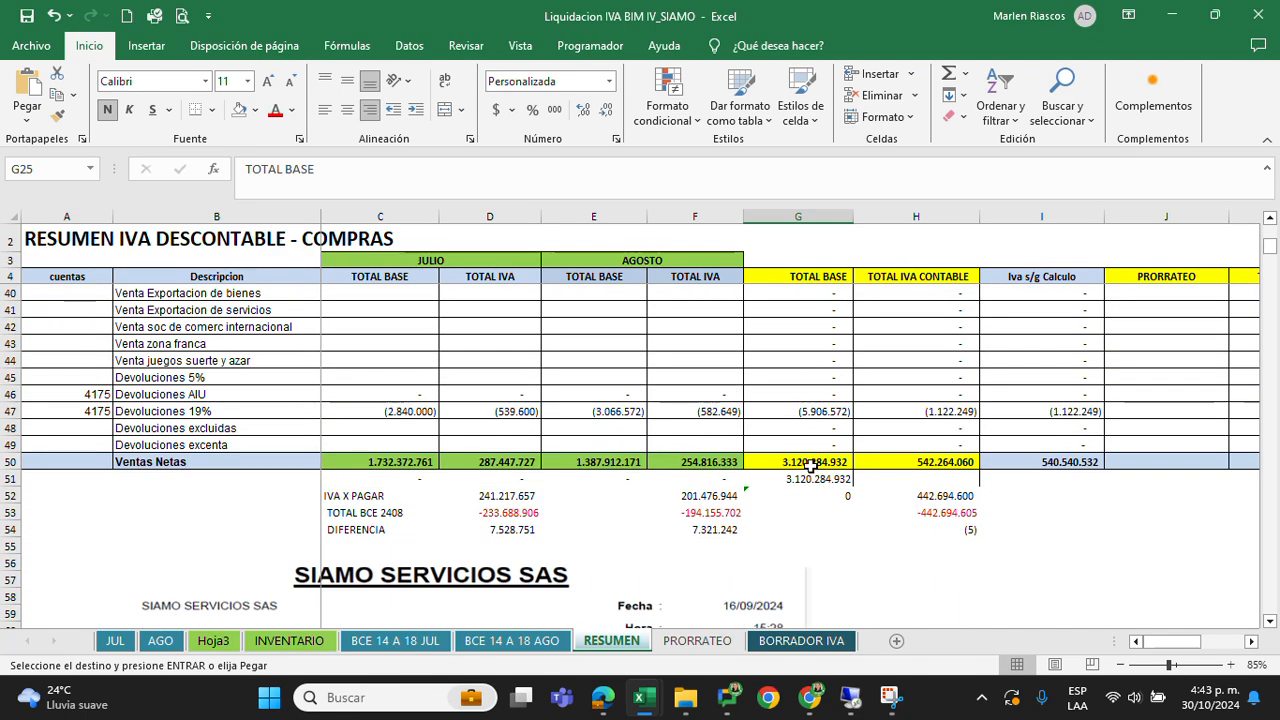
{"action": "left_click", "coordinate": [823, 461]}
Open the INFORME INGRESOS DETALLE BIM IV 2024 SIAMO PDF from August's IVA folder and find its total operating income on the last page
{"action": "mouse_move", "coordinate": [685, 708]}
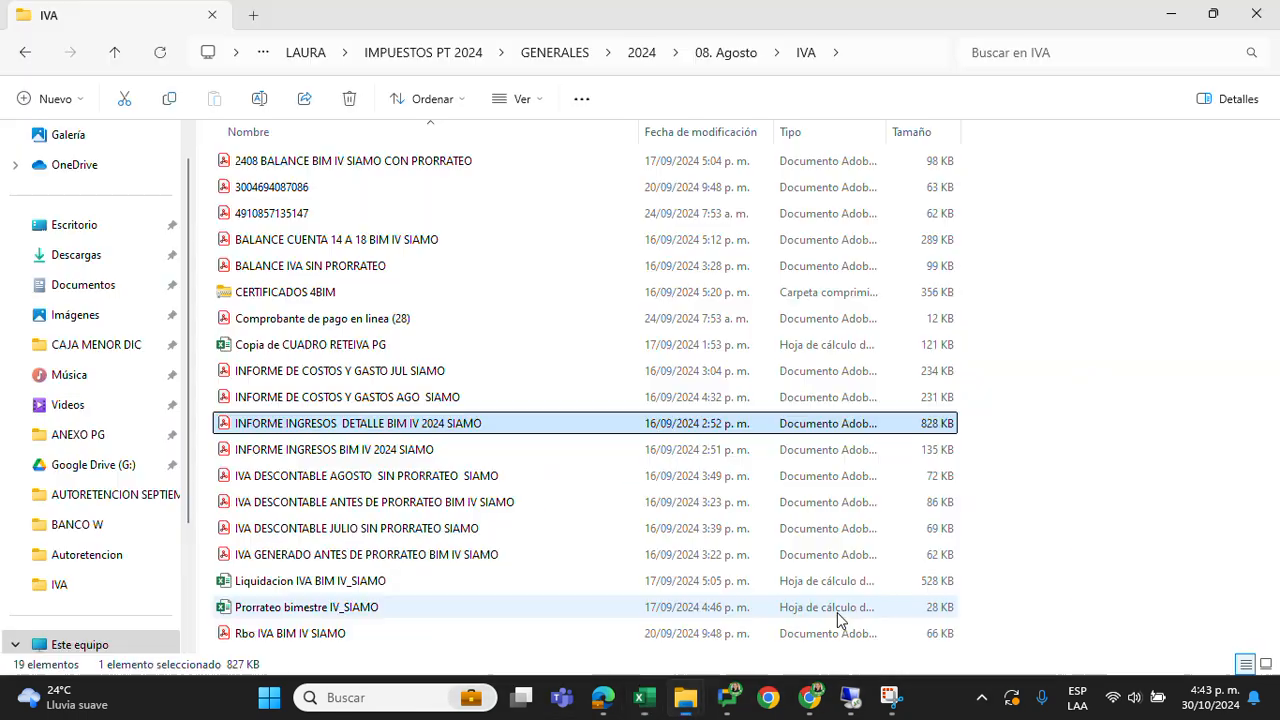
{"action": "left_click", "coordinate": [832, 612]}
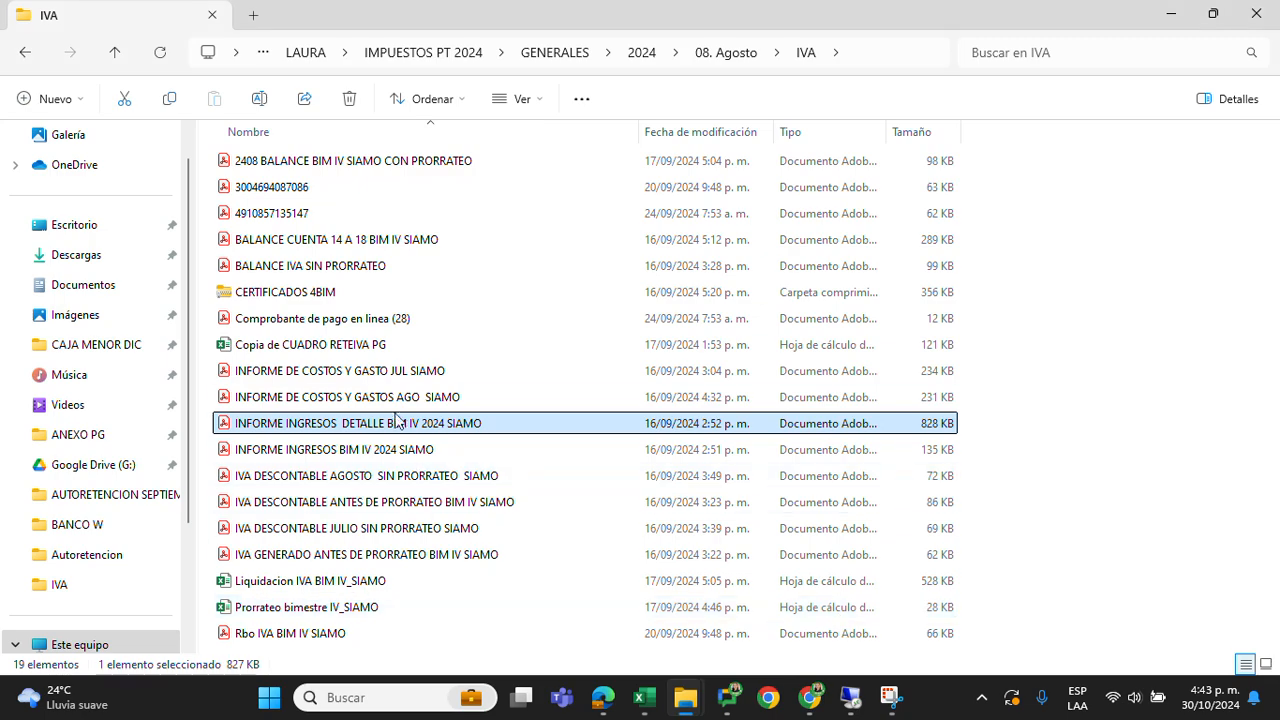
{"action": "double_click", "coordinate": [390, 423]}
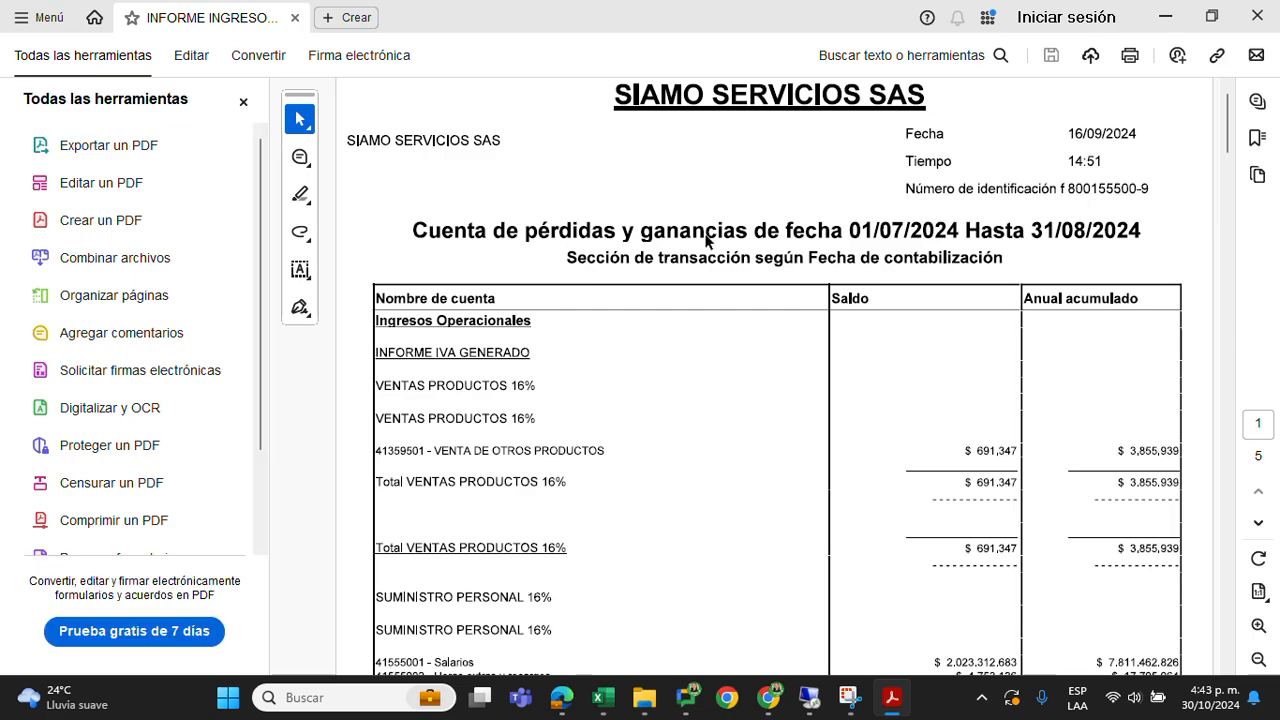
{"action": "scroll", "coordinate": [990, 237], "scroll_direction": "down", "scroll_amount": 5}
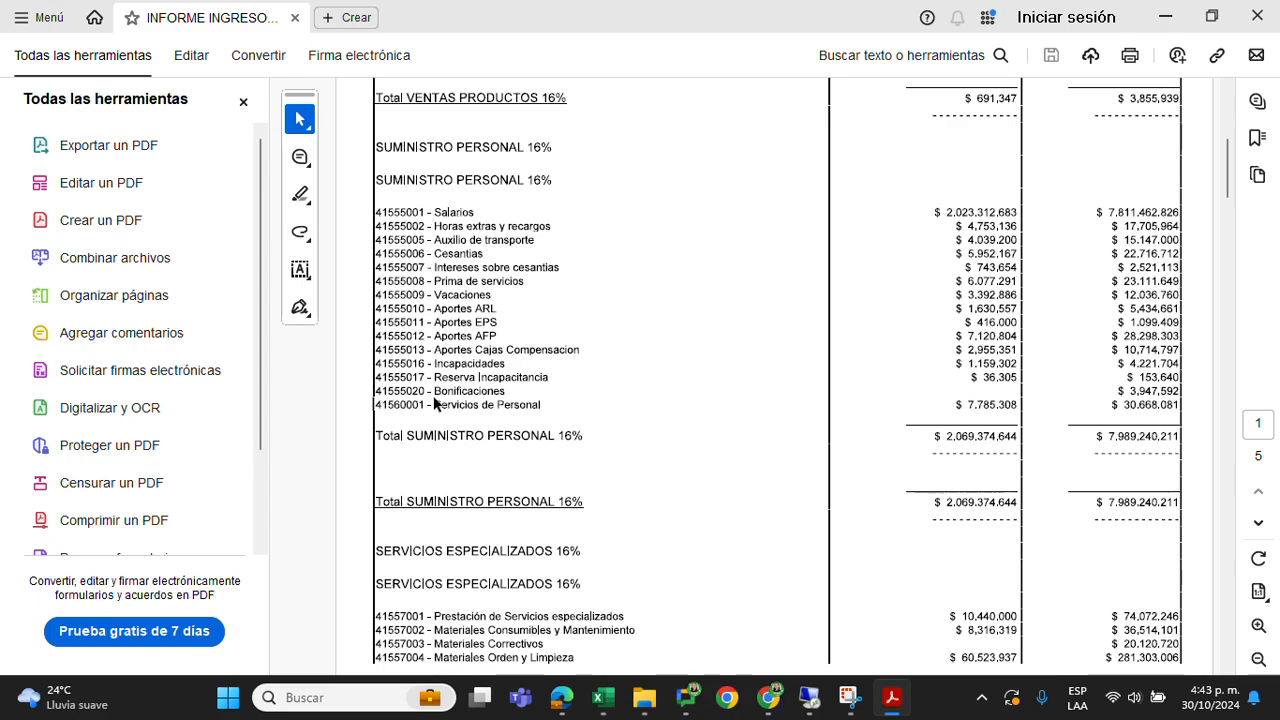
{"action": "left_click_drag", "start_coordinate": [1228, 165], "coordinate": [1208, 620]}
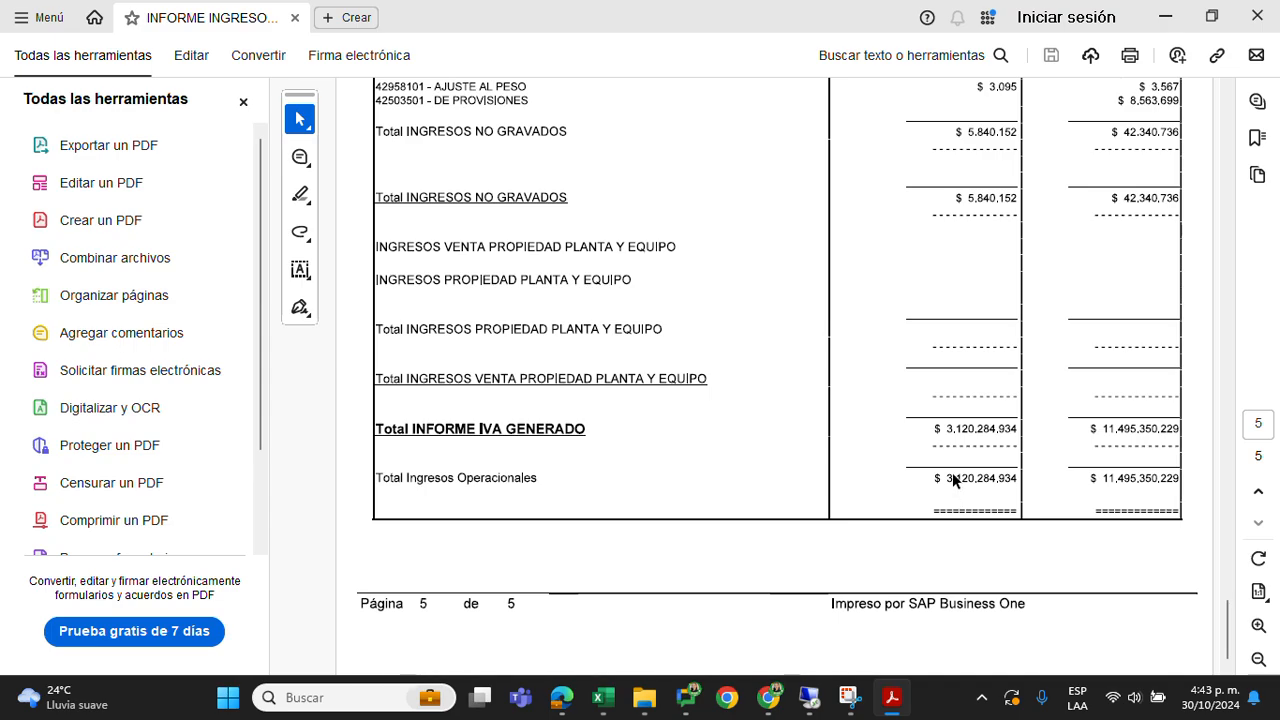
Switch back to Liquidacion IVA BIM IV_SIAMO and compare the Ventas Netas base in G50 with the control figure and difference in G51:G52
{"action": "mouse_move", "coordinate": [600, 706]}
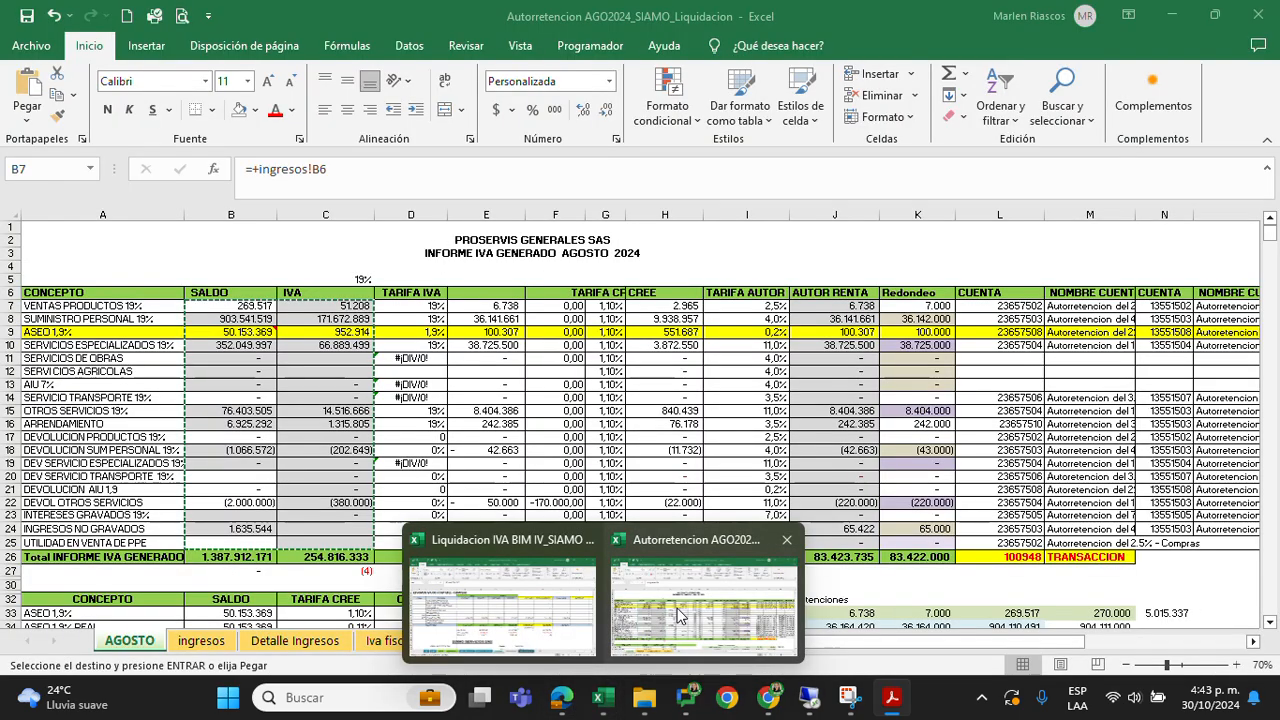
{"action": "left_click", "coordinate": [502, 605]}
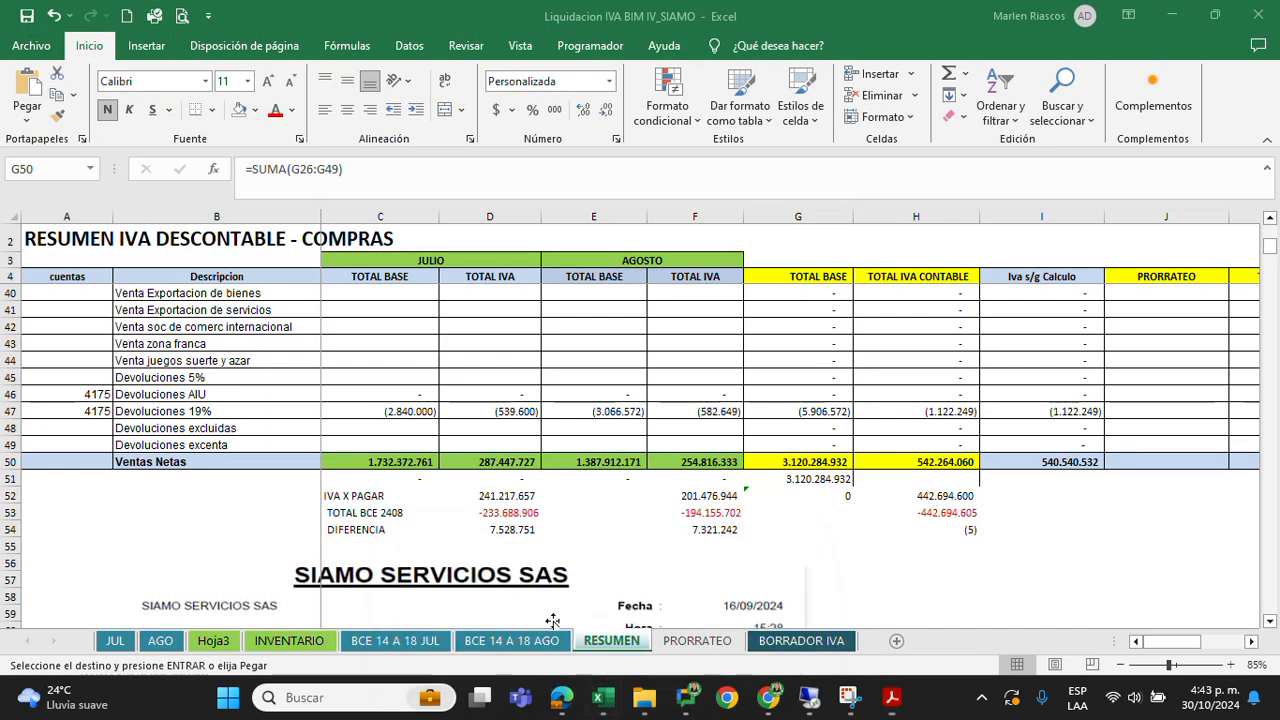
{"action": "left_click", "coordinate": [795, 460]}
{"action": "left_click", "coordinate": [811, 482]}
{"action": "left_click", "coordinate": [816, 461]}
{"action": "left_click", "coordinate": [818, 480]}
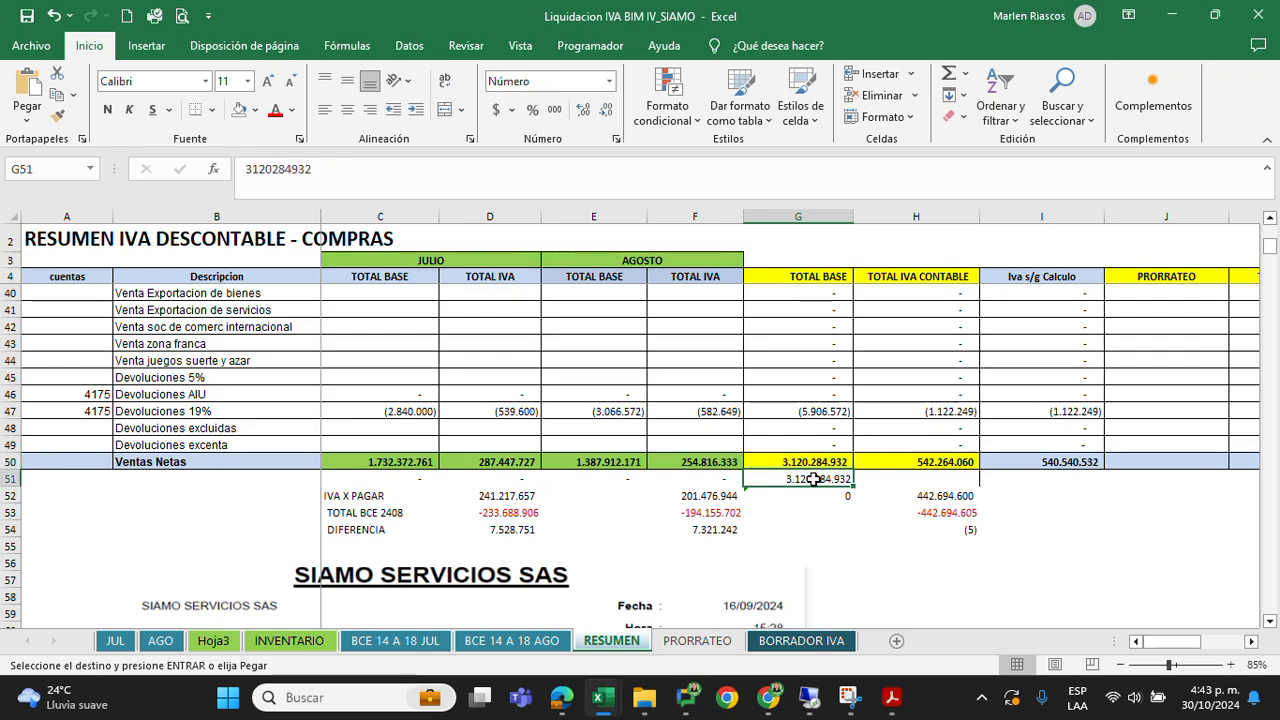
{"action": "left_click", "coordinate": [818, 496]}
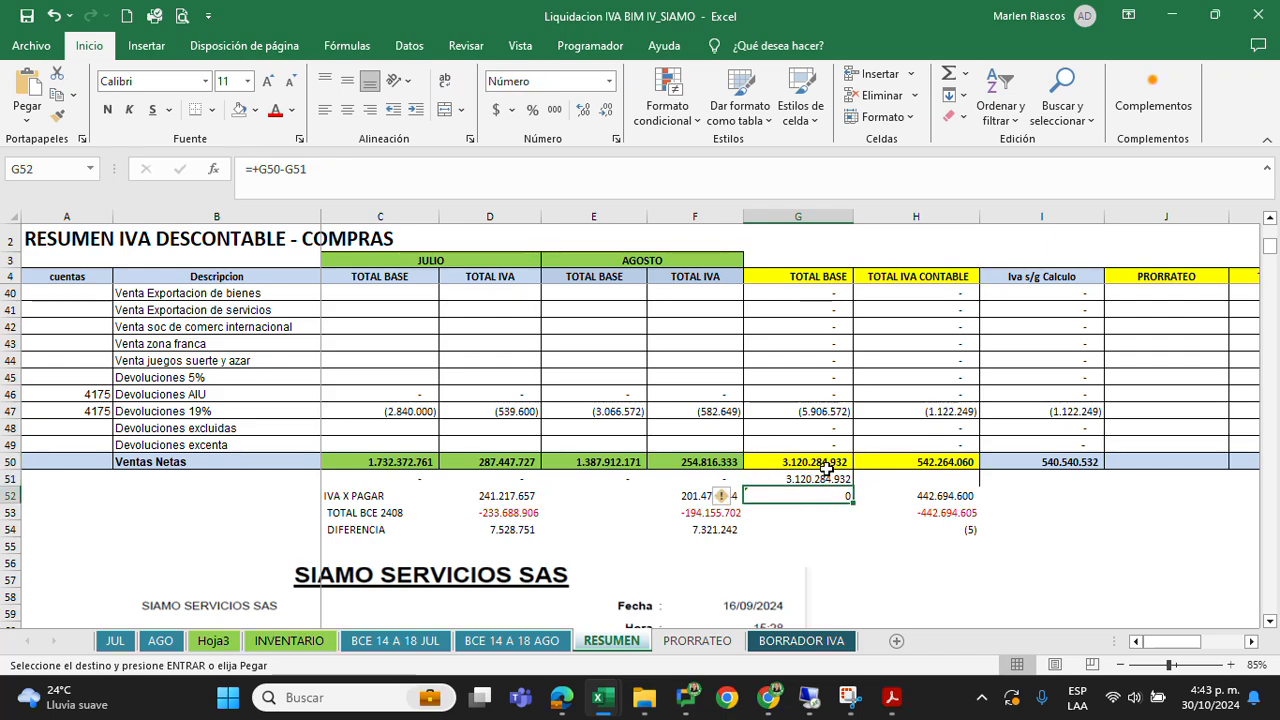
{"action": "left_click", "coordinate": [830, 465]}
{"action": "left_click", "coordinate": [827, 479]}
Switch to the INFORME INGRESOS DETALLE PDF to recheck its operating income total, and close it
{"action": "mouse_move", "coordinate": [892, 698]}
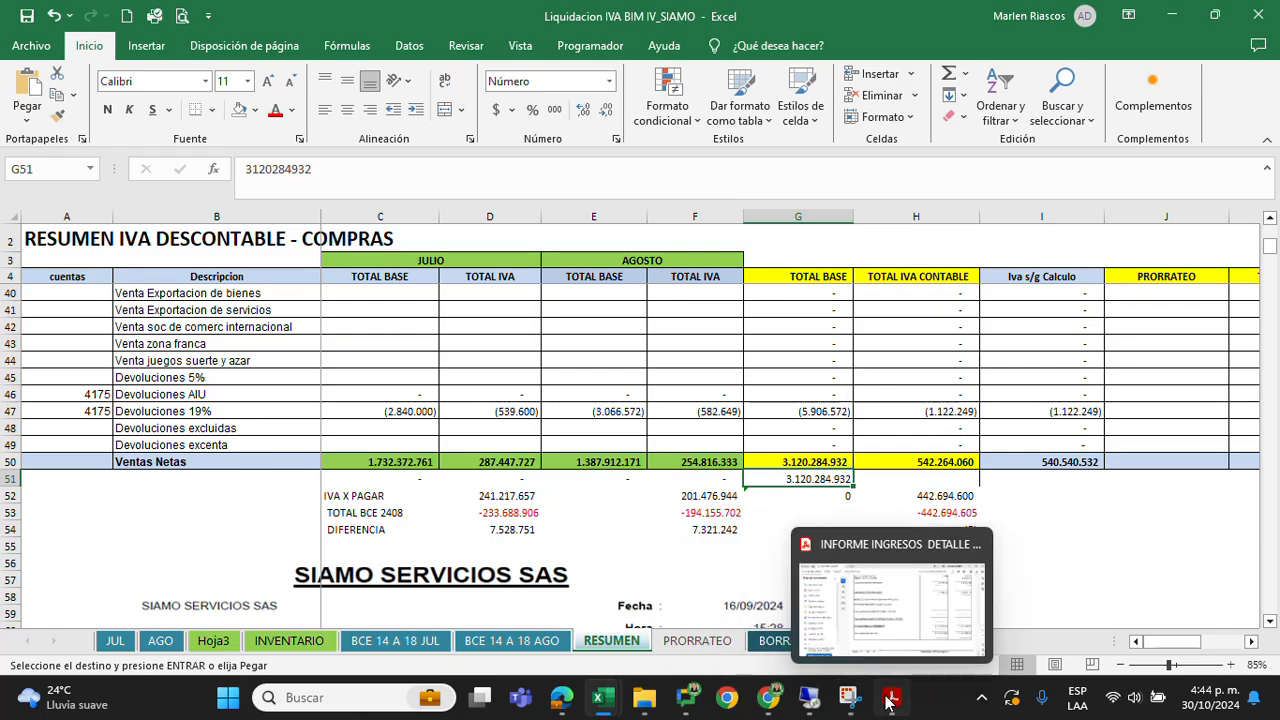
{"action": "left_click", "coordinate": [892, 620]}
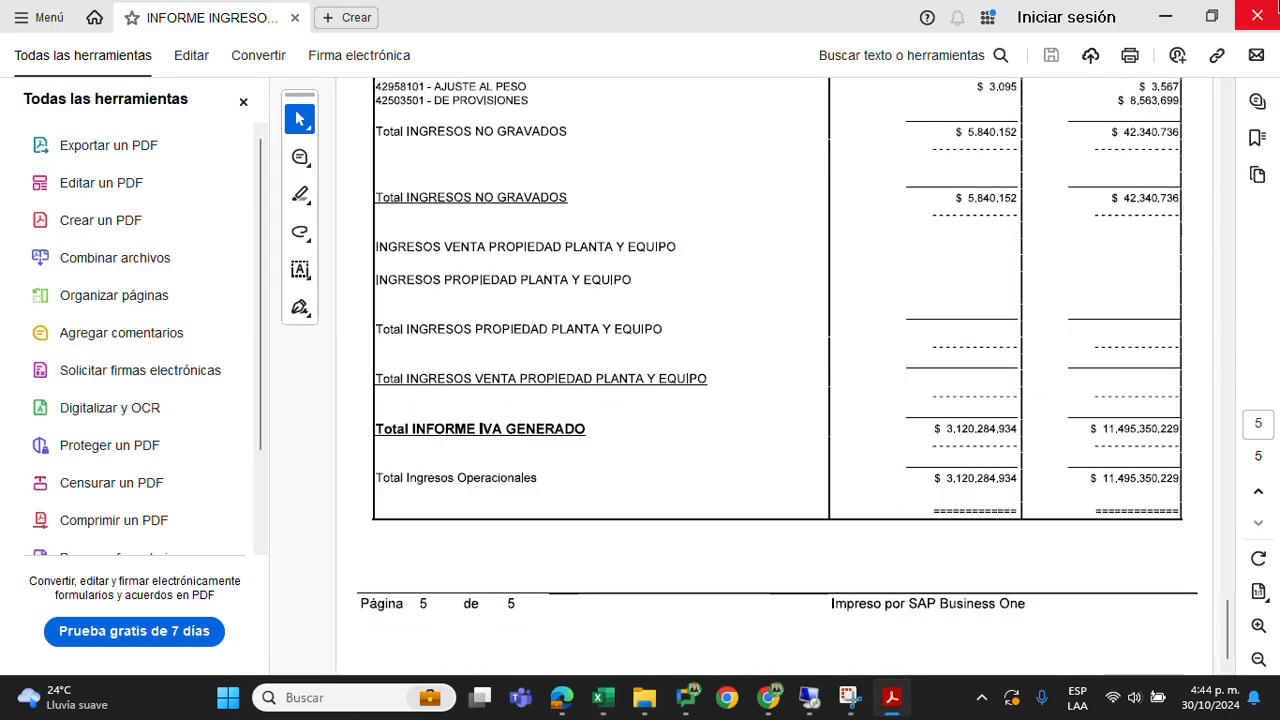
{"action": "left_click", "coordinate": [1259, 17]}
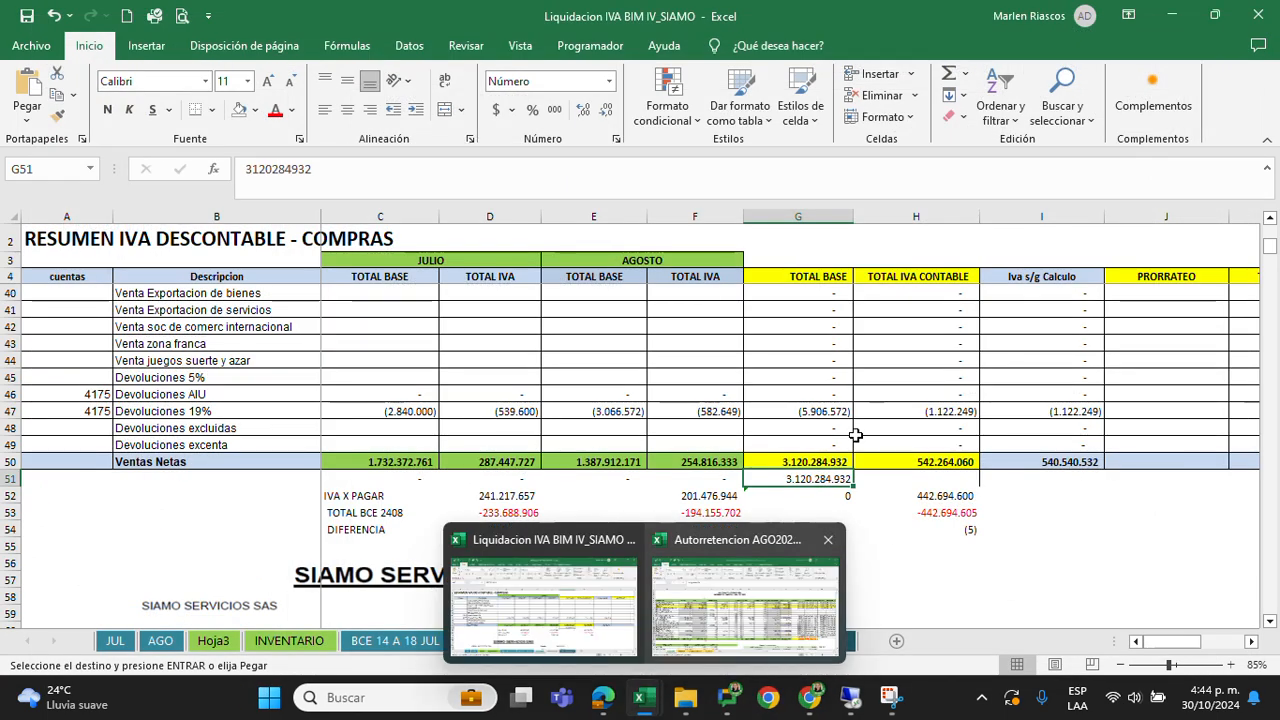
Review the TOTAL IVA CONTABLE column of the generated-IVA section down to its Ventas Netas total
{"action": "scroll", "coordinate": [922, 327], "scroll_direction": "up", "scroll_amount": 1}
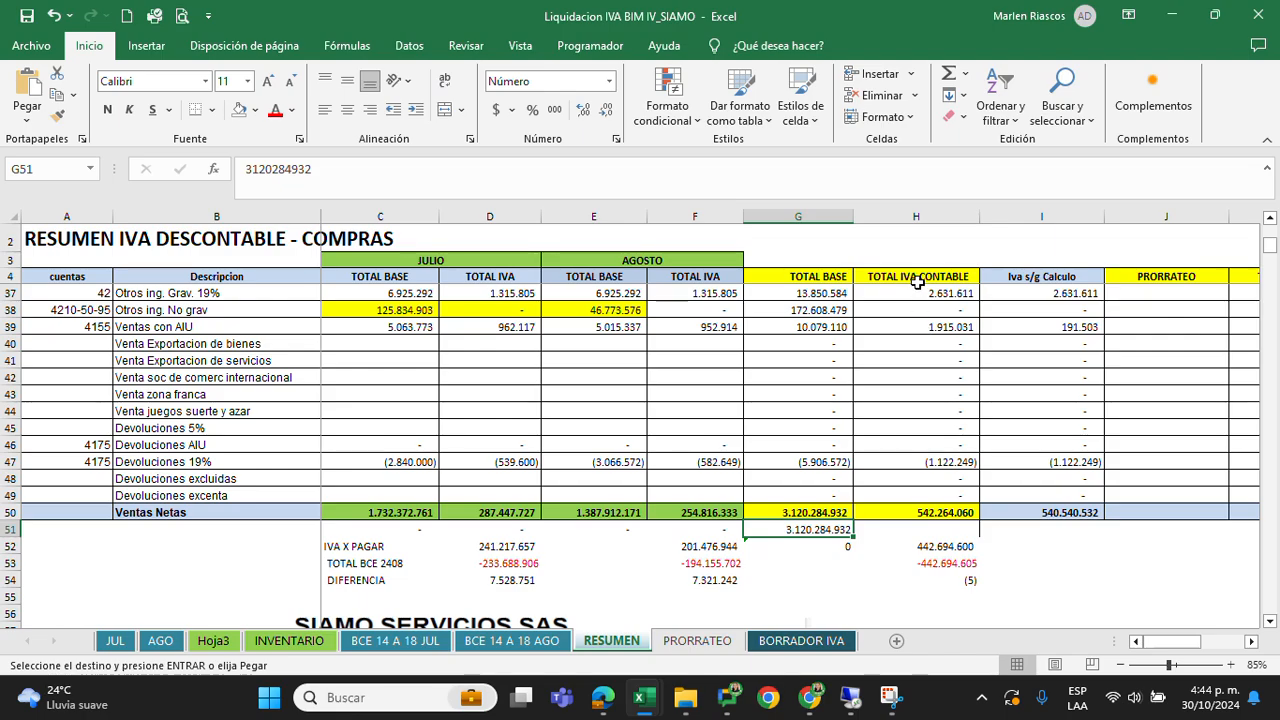
{"action": "left_click_drag", "start_coordinate": [918, 277], "coordinate": [928, 503]}
{"action": "left_click_drag", "start_coordinate": [902, 325], "coordinate": [920, 600]}
{"action": "scroll", "coordinate": [920, 600], "scroll_direction": "down", "scroll_amount": 4}
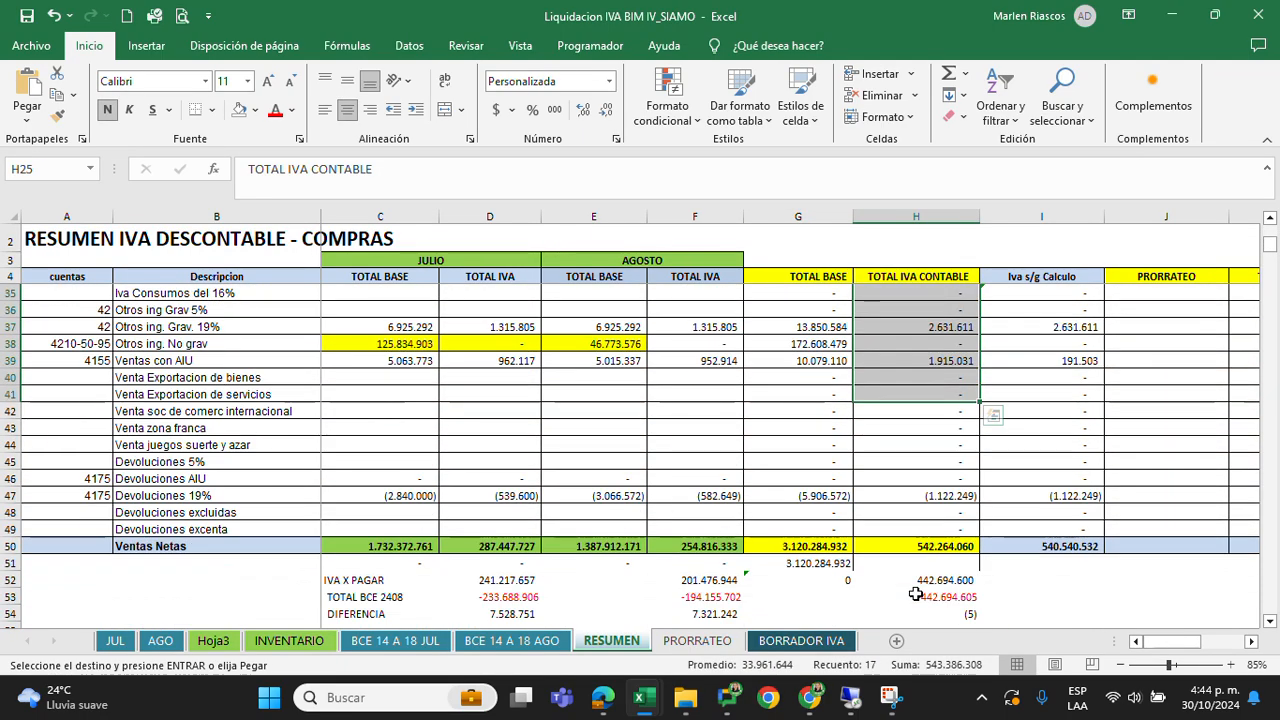
Switch to File Explorer and open the IVA GENERADO ANTES DE PRORRATEO BIM IV SIAMO PDF from August's IVA folder
{"action": "mouse_move", "coordinate": [685, 697]}
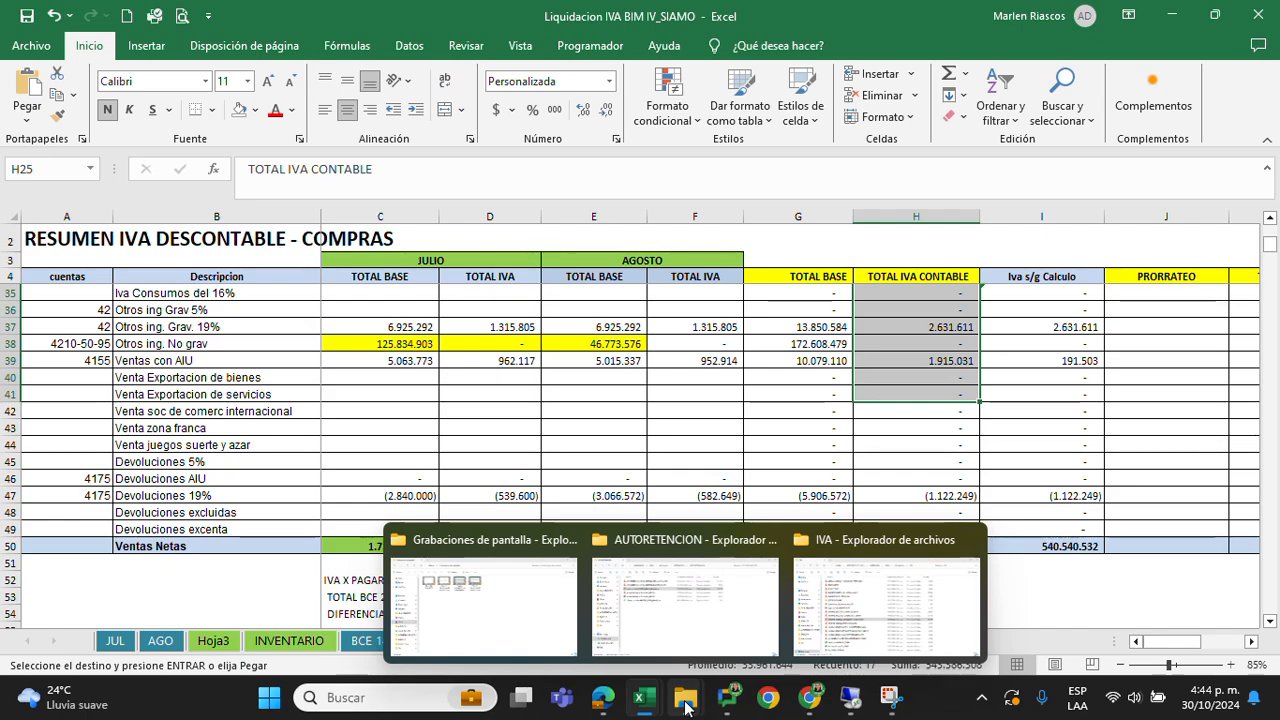
{"action": "left_click", "coordinate": [685, 608]}
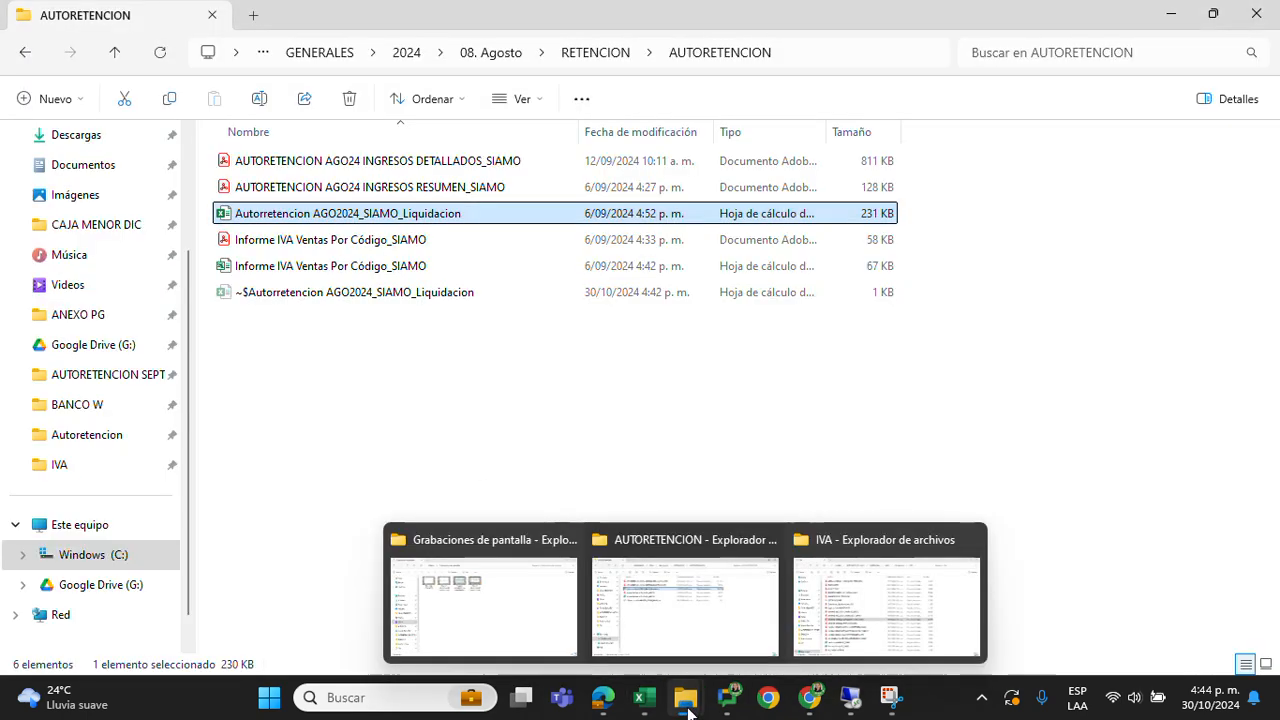
{"action": "left_click", "coordinate": [860, 640]}
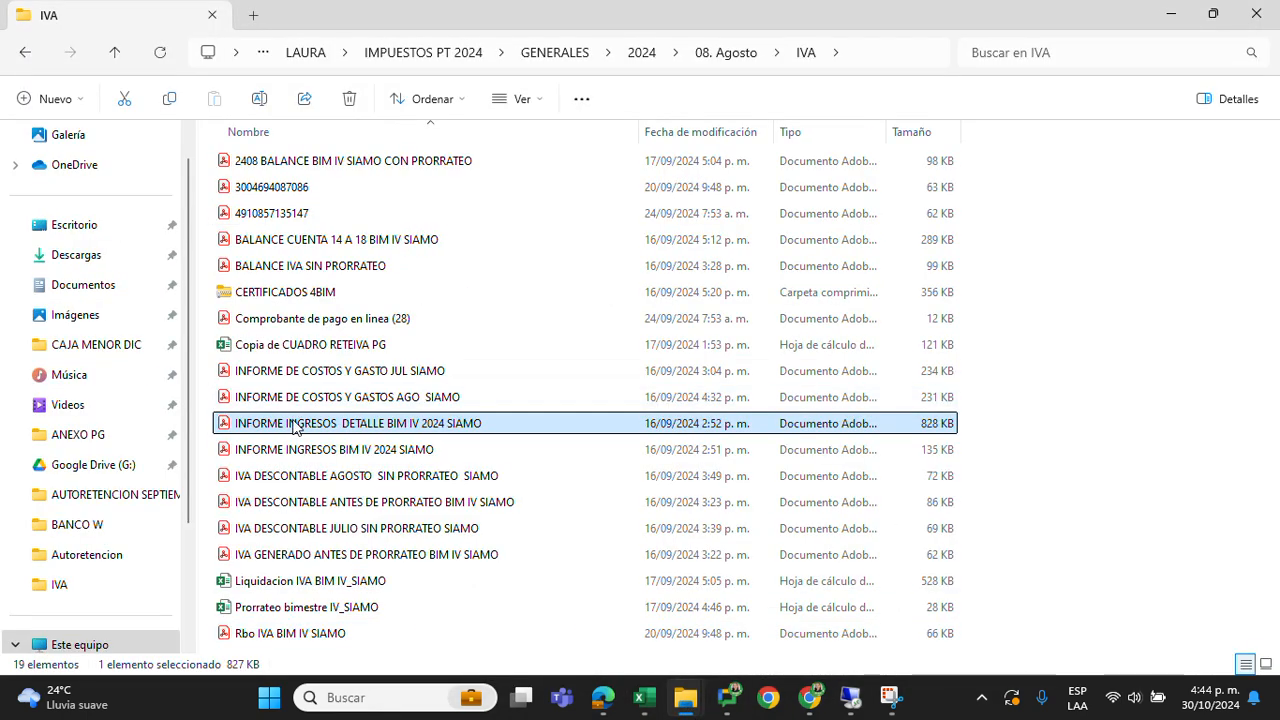
{"action": "left_click", "coordinate": [298, 452]}
{"action": "left_click", "coordinate": [311, 481]}
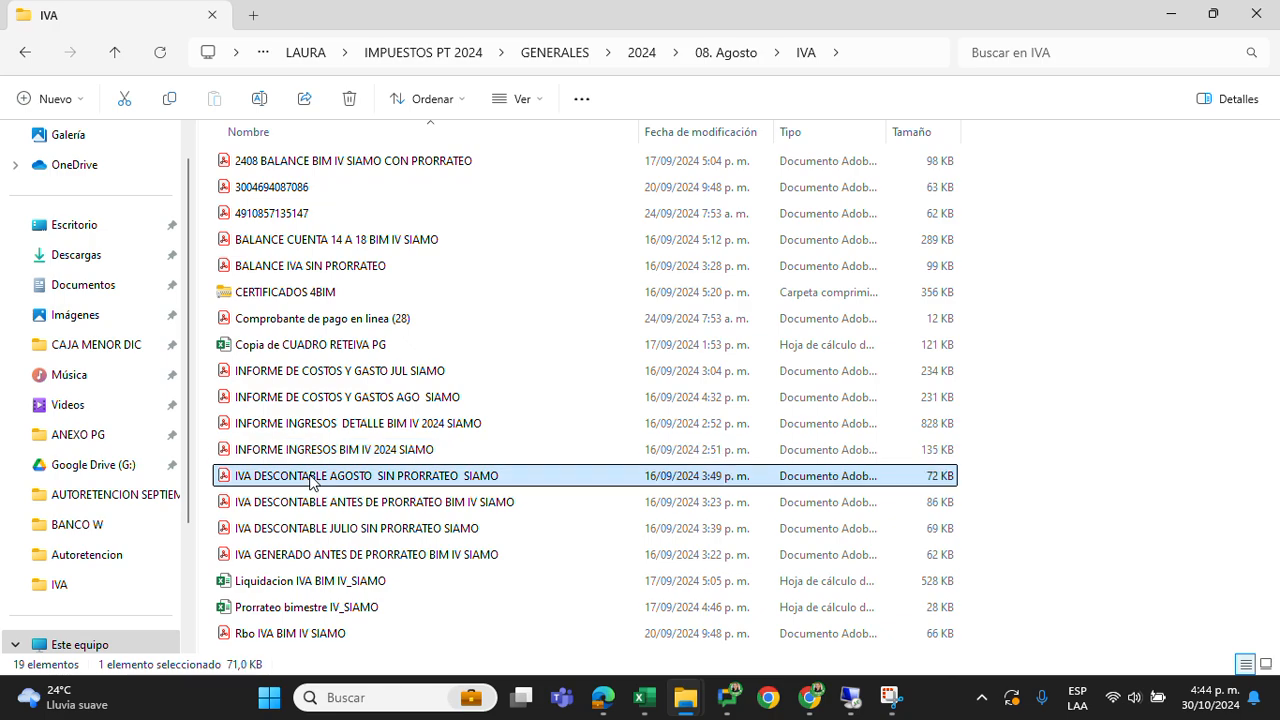
{"action": "left_click", "coordinate": [353, 555]}
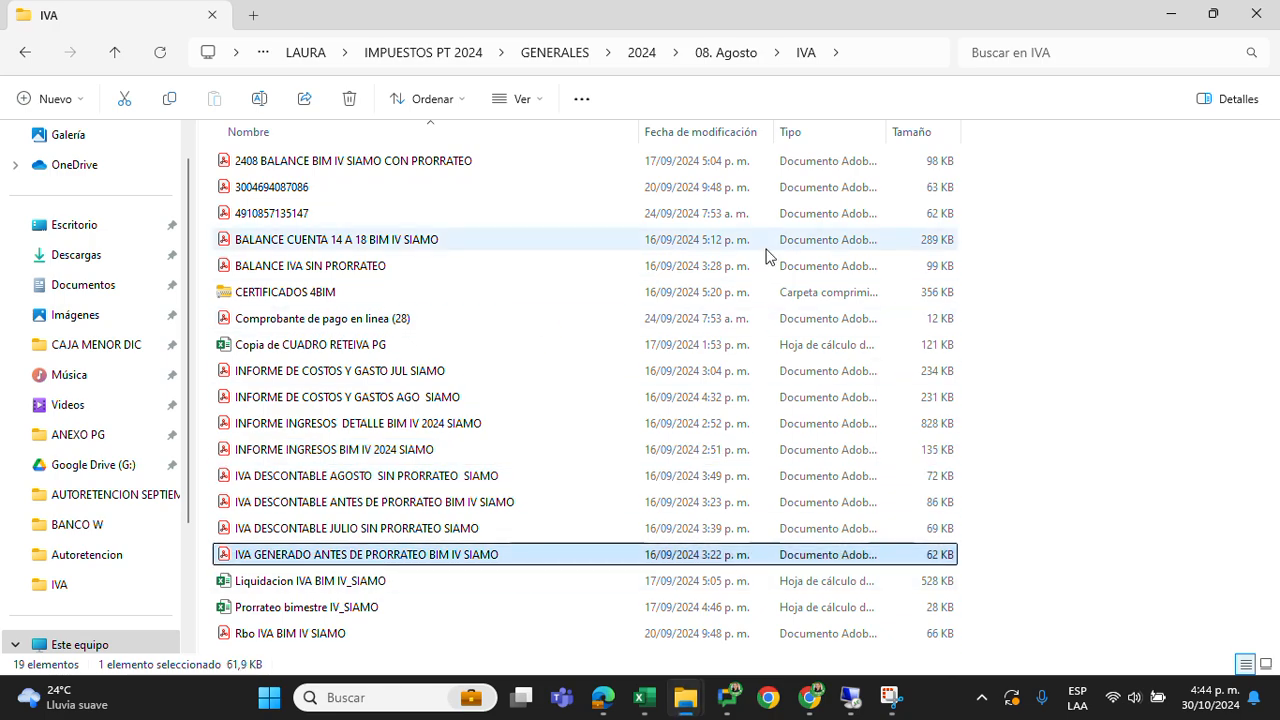
{"action": "key", "text": "Return"}
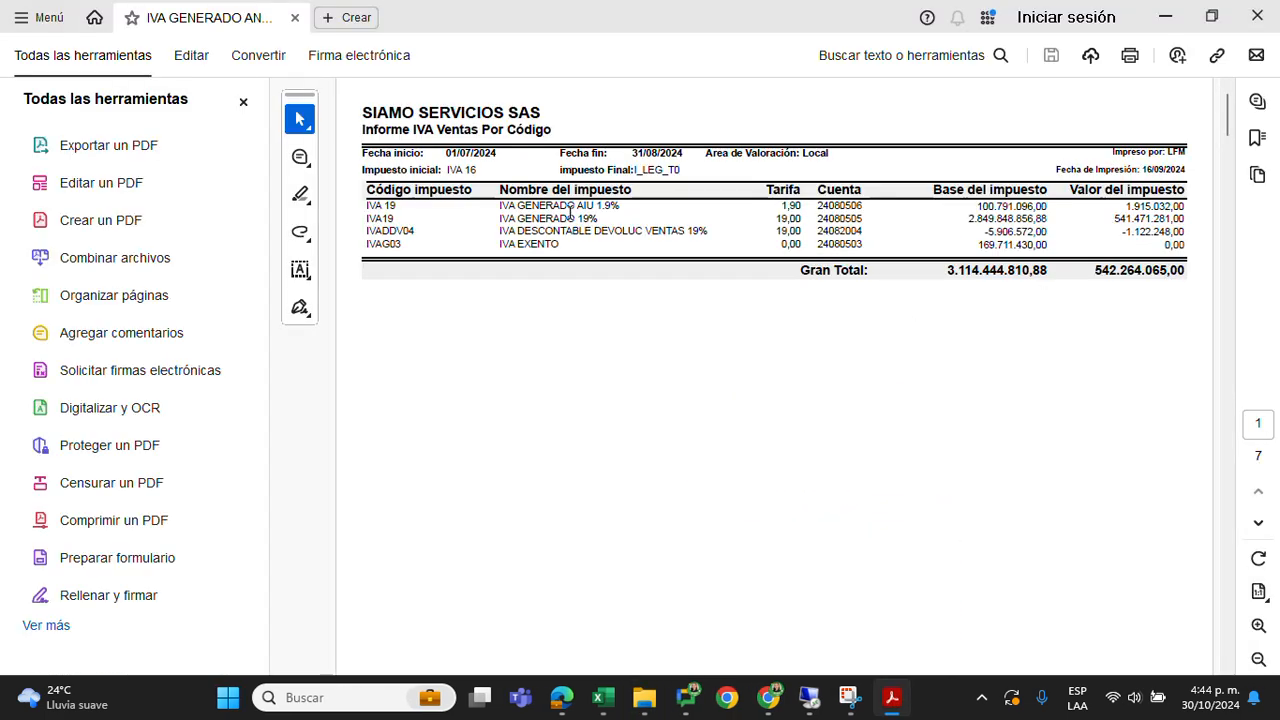
Close the PDF tools pane and check the report's date range and the Gran Total under Valor del impuesto
{"action": "left_click", "coordinate": [243, 101]}
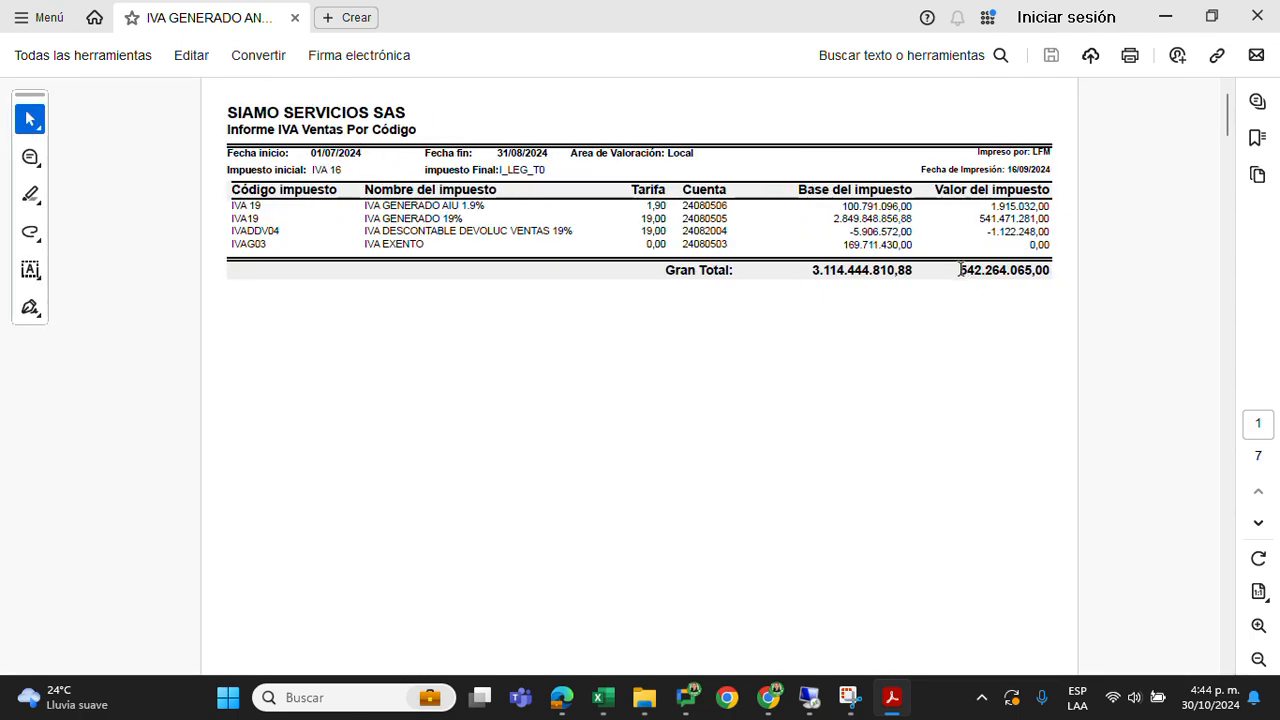
{"action": "mouse_move", "coordinate": [960, 270]}
{"action": "left_mouse_down"}
{"action": "mouse_move", "coordinate": [1052, 271]}
{"action": "mouse_move", "coordinate": [1040, 278]}
{"action": "left_mouse_up"}
{"action": "left_click_drag", "start_coordinate": [300, 152], "coordinate": [542, 152]}
{"action": "left_click_drag", "start_coordinate": [957, 270], "coordinate": [1050, 273]}
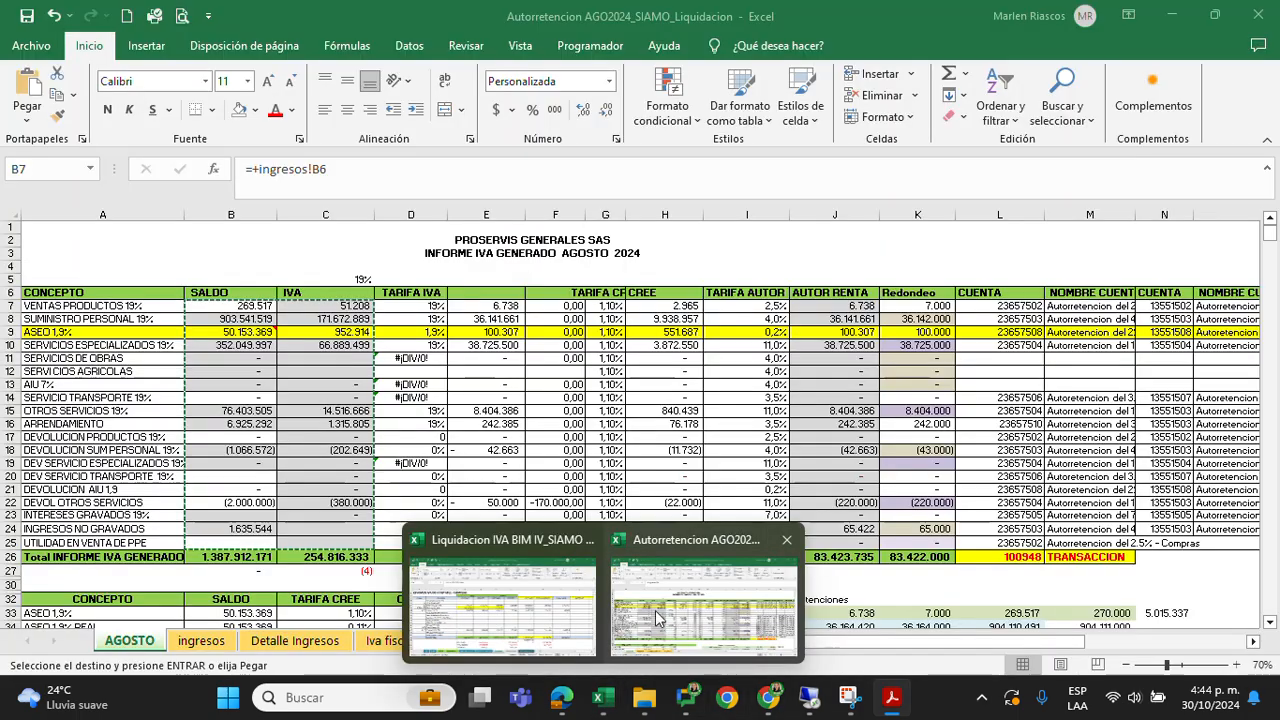
Switch back to Liquidacion IVA BIM IV_SIAMO and compare the Ventas Netas TOTAL IVA CONTABLE in H50 with the report's tax total
{"action": "left_click", "coordinate": [543, 622]}
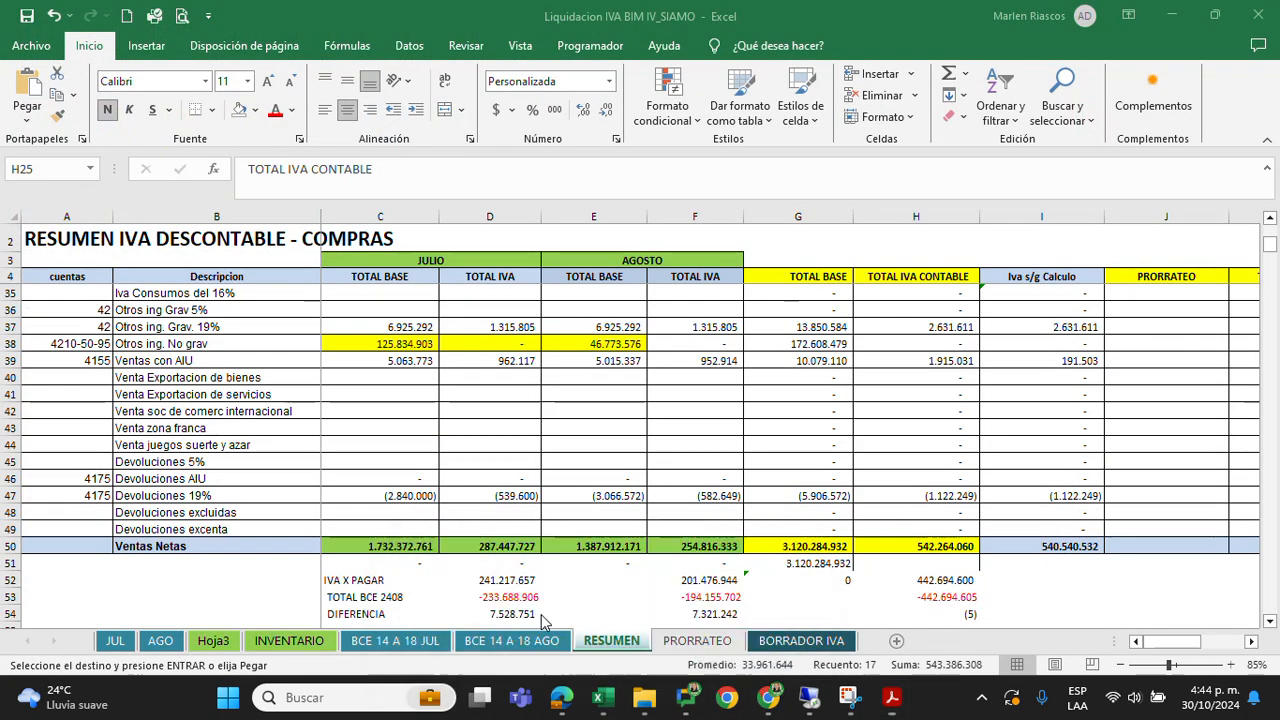
{"action": "left_click", "coordinate": [916, 548]}
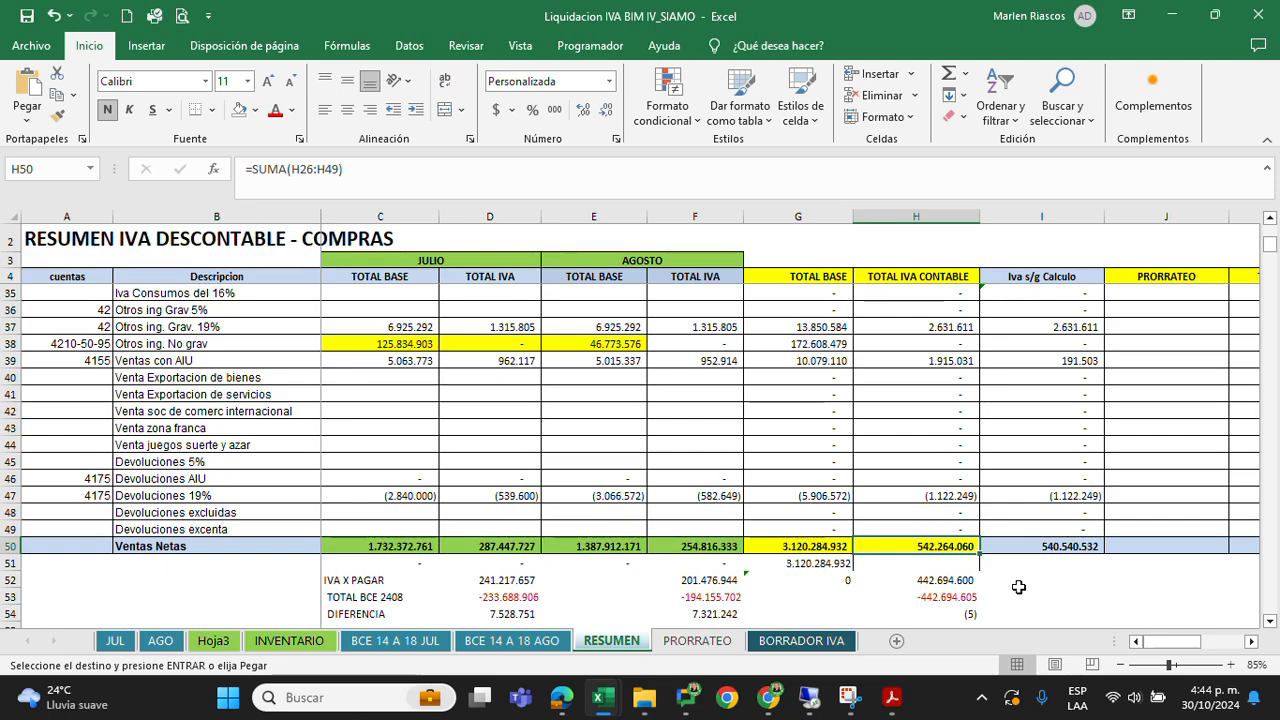
{"action": "scroll", "coordinate": [760, 476], "scroll_direction": "up", "scroll_amount": 6}
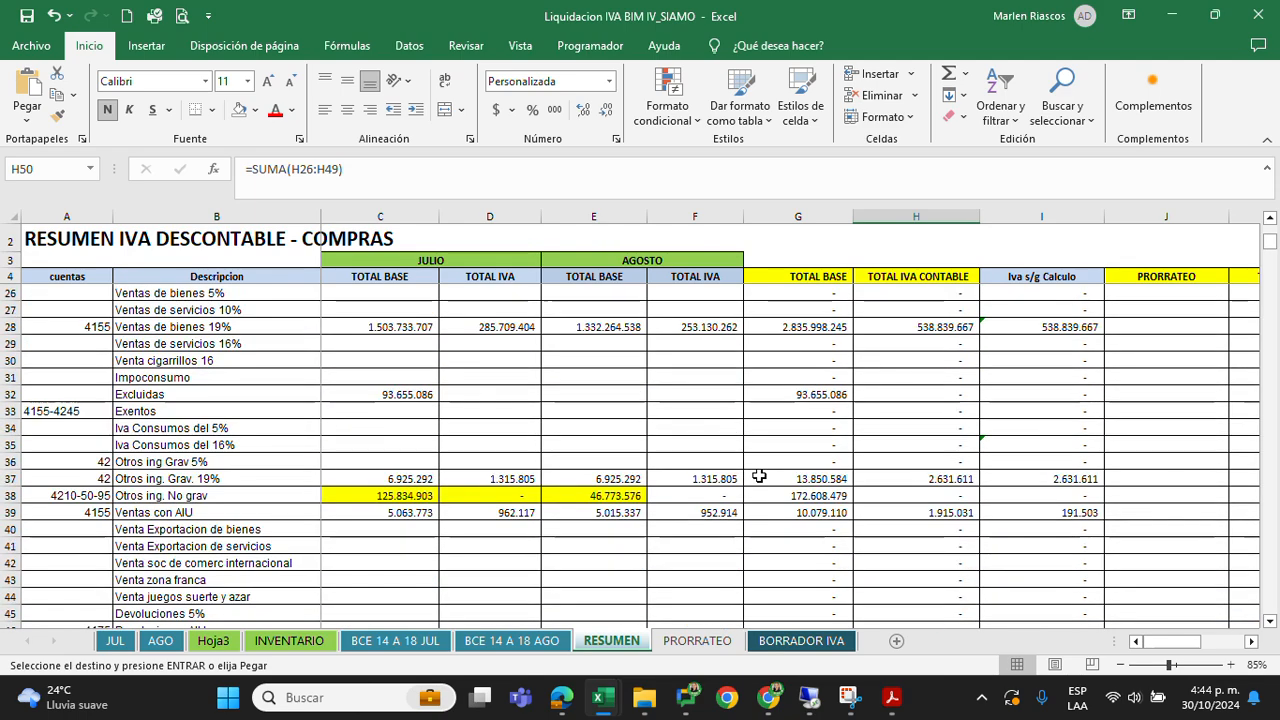
Review the RESUMEN IVA DESCONTABLE - COMPRAS section from its headers down to the TOTALES row
{"action": "left_click_drag", "start_coordinate": [8, 391], "coordinate": [91, 410]}
{"action": "scroll", "coordinate": [317, 491], "scroll_direction": "up", "scroll_amount": 14}
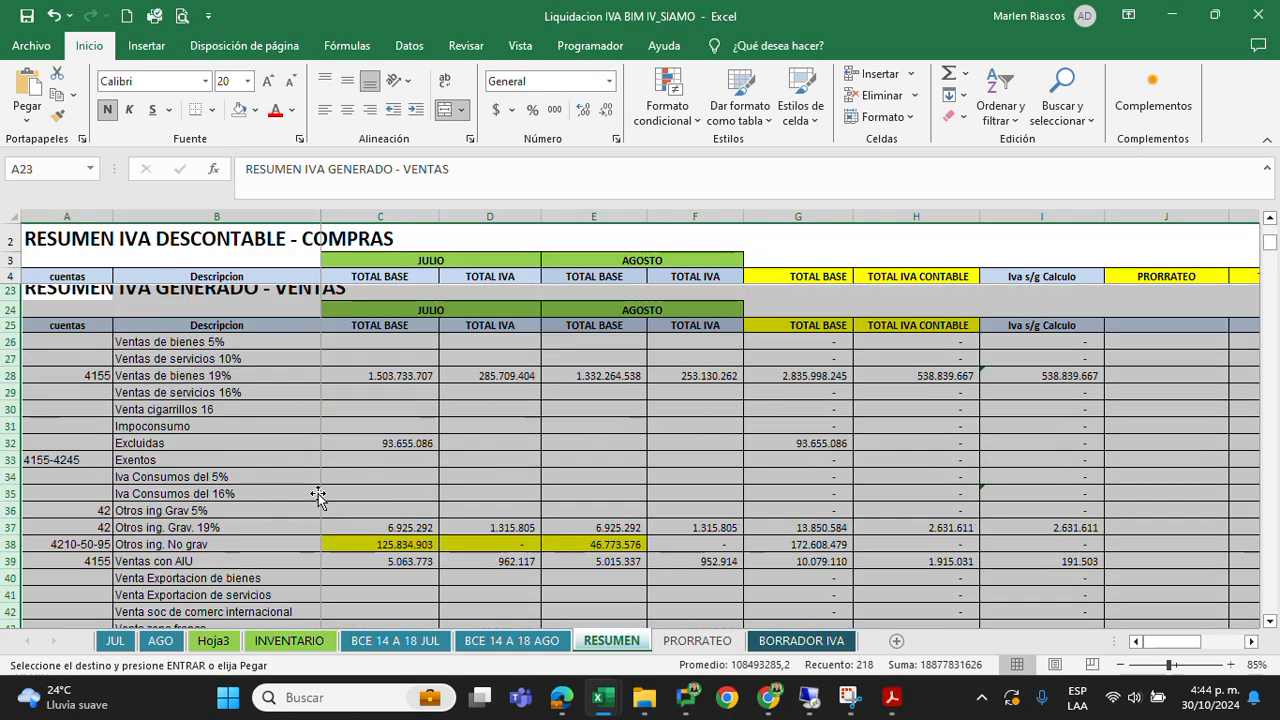
{"action": "left_click", "coordinate": [300, 405]}
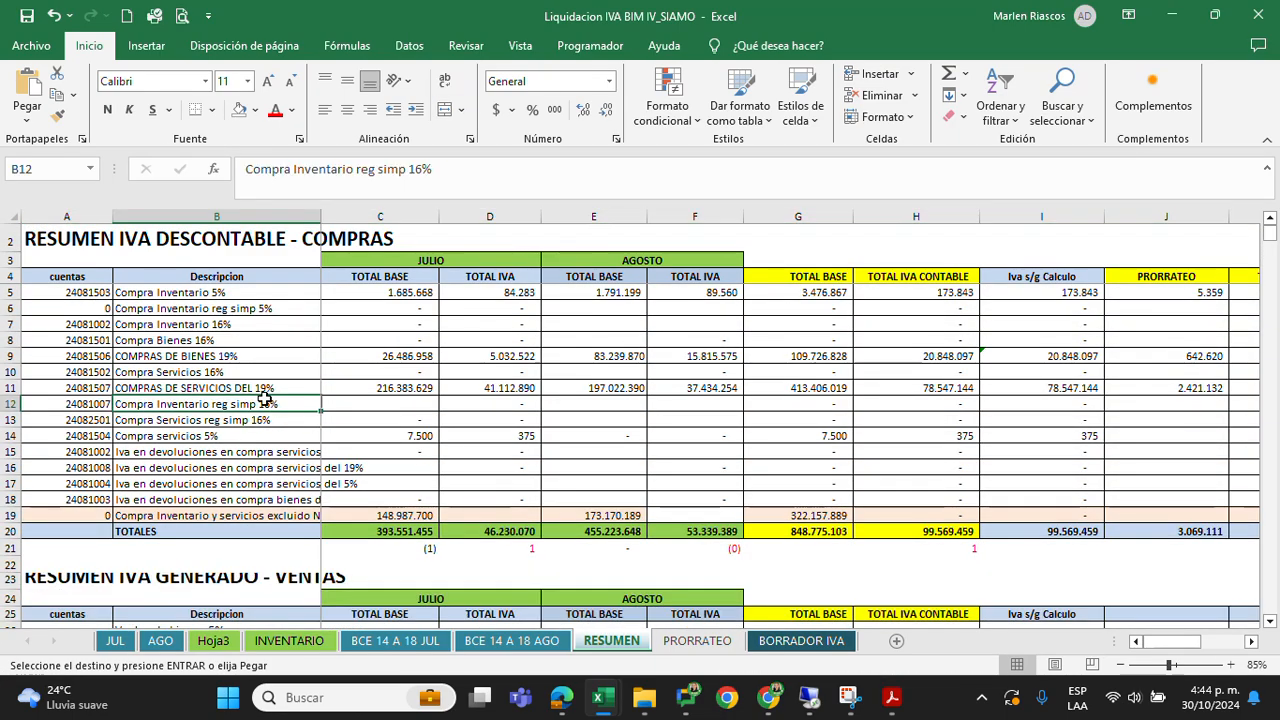
{"action": "left_click", "coordinate": [71, 259]}
{"action": "left_click_drag", "start_coordinate": [71, 259], "coordinate": [918, 530]}
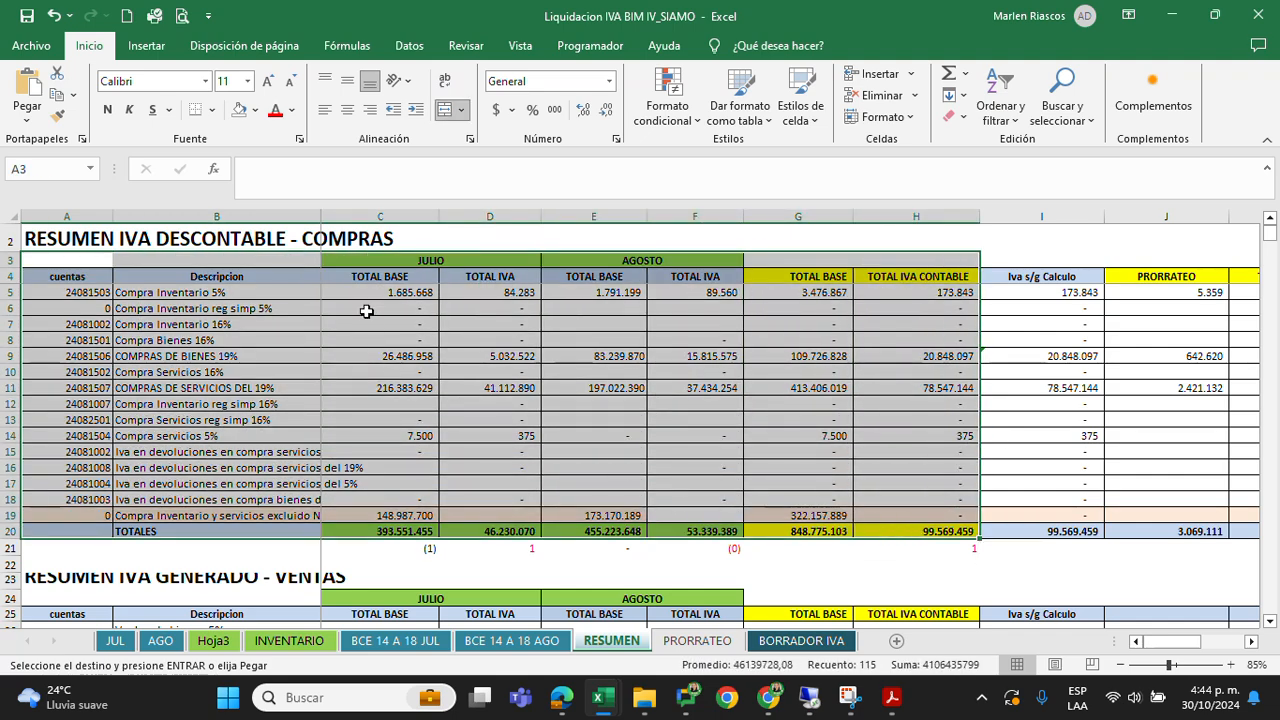
{"action": "left_click", "coordinate": [403, 343]}
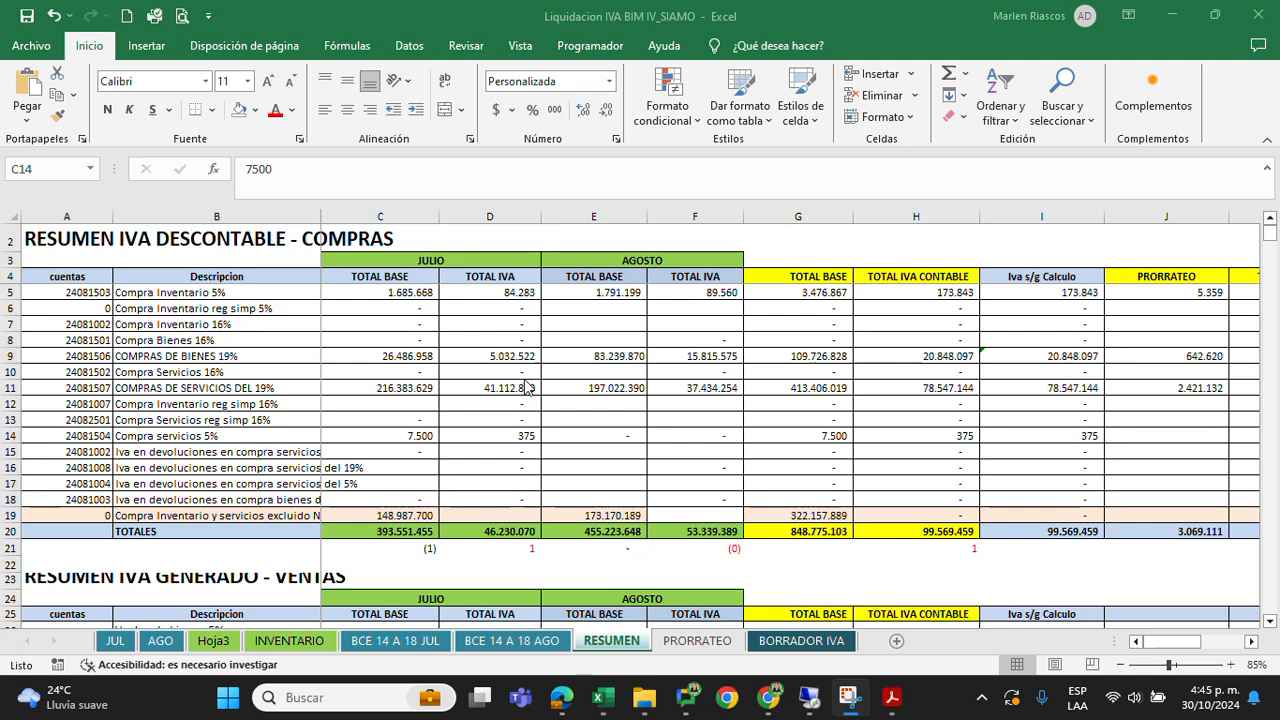
Review the July and August TOTAL BASE and TOTAL IVA columns of the purchases section
{"action": "left_click", "coordinate": [400, 287]}
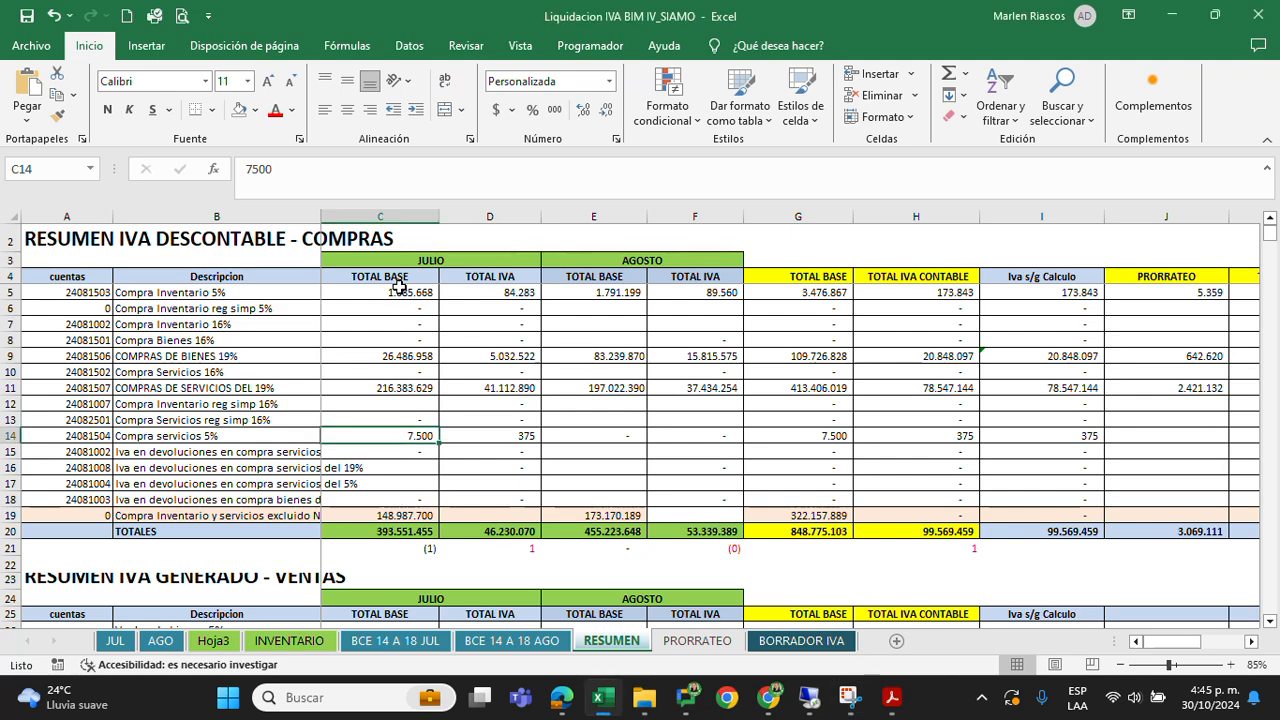
{"action": "left_click_drag", "start_coordinate": [396, 286], "coordinate": [500, 533]}
{"action": "left_click_drag", "start_coordinate": [594, 276], "coordinate": [693, 565]}
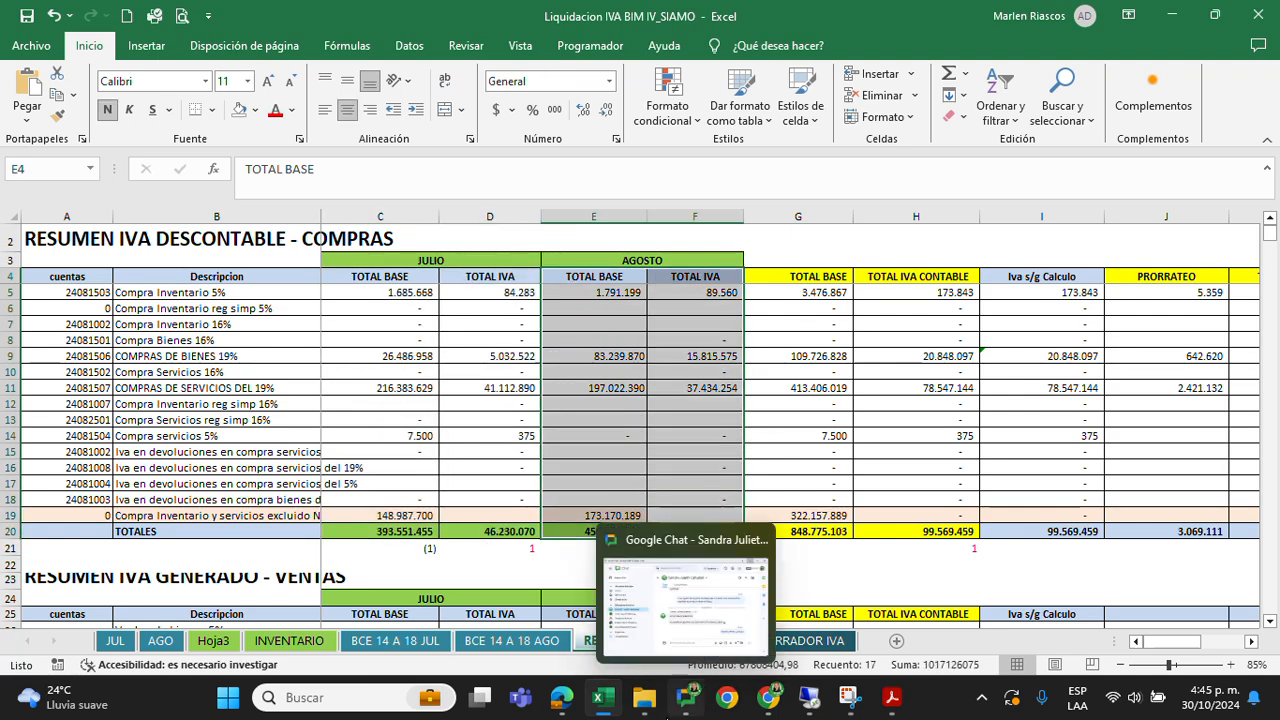
Switch to File Explorer and open the IVA DESCONTABLE JULIO SIN PRORRATEO SIAMO PDF from August's IVA folder
{"action": "mouse_move", "coordinate": [636, 705]}
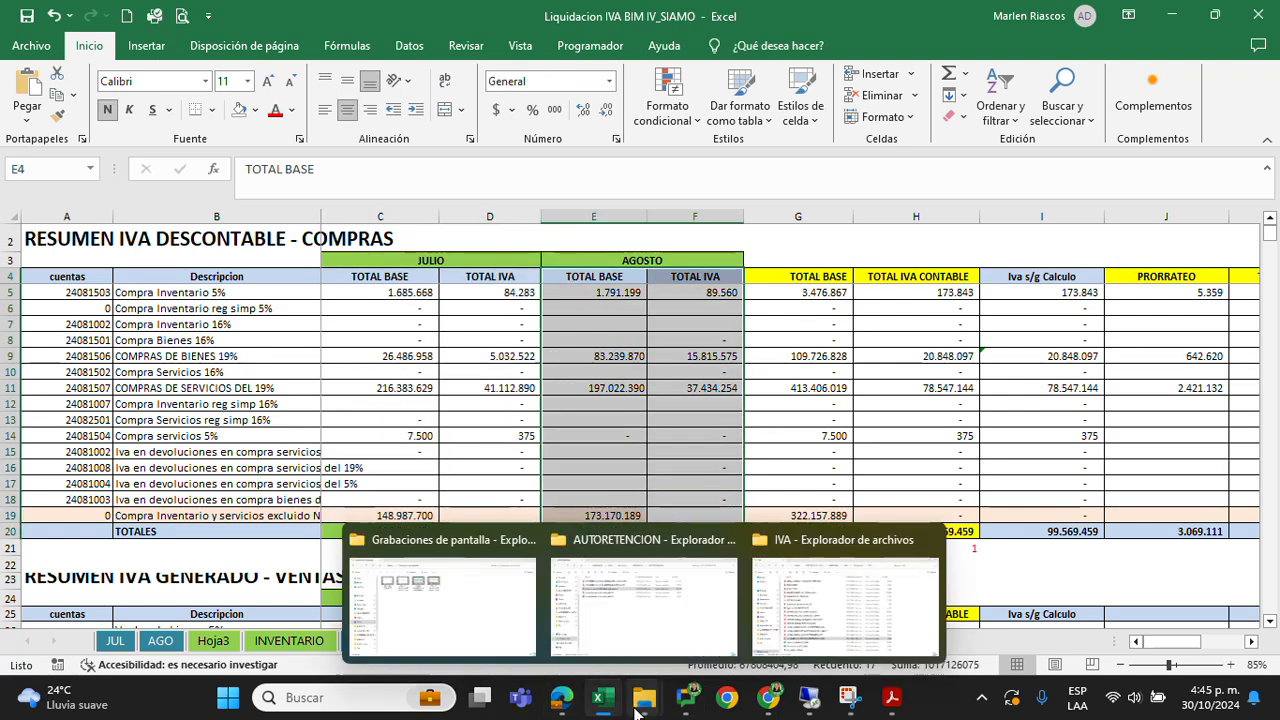
{"action": "left_click", "coordinate": [760, 632]}
{"action": "left_click", "coordinate": [383, 477]}
{"action": "left_click", "coordinate": [336, 508]}
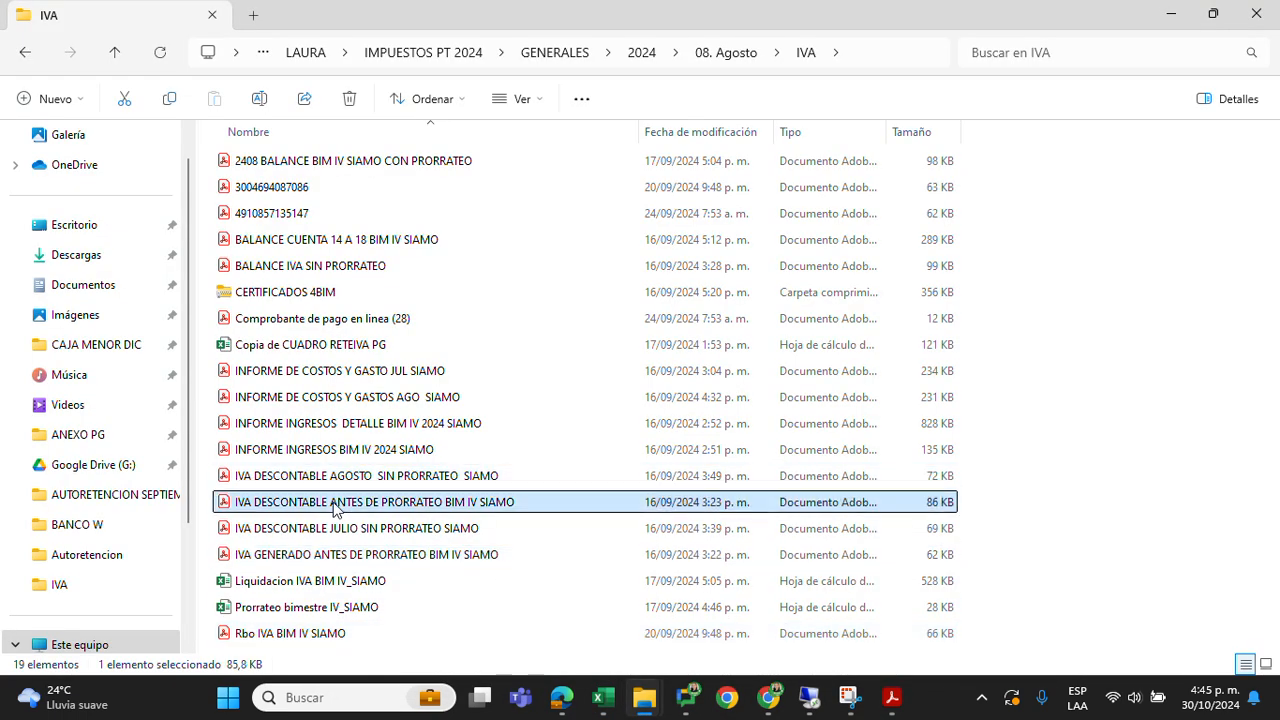
{"action": "left_click", "coordinate": [338, 479]}
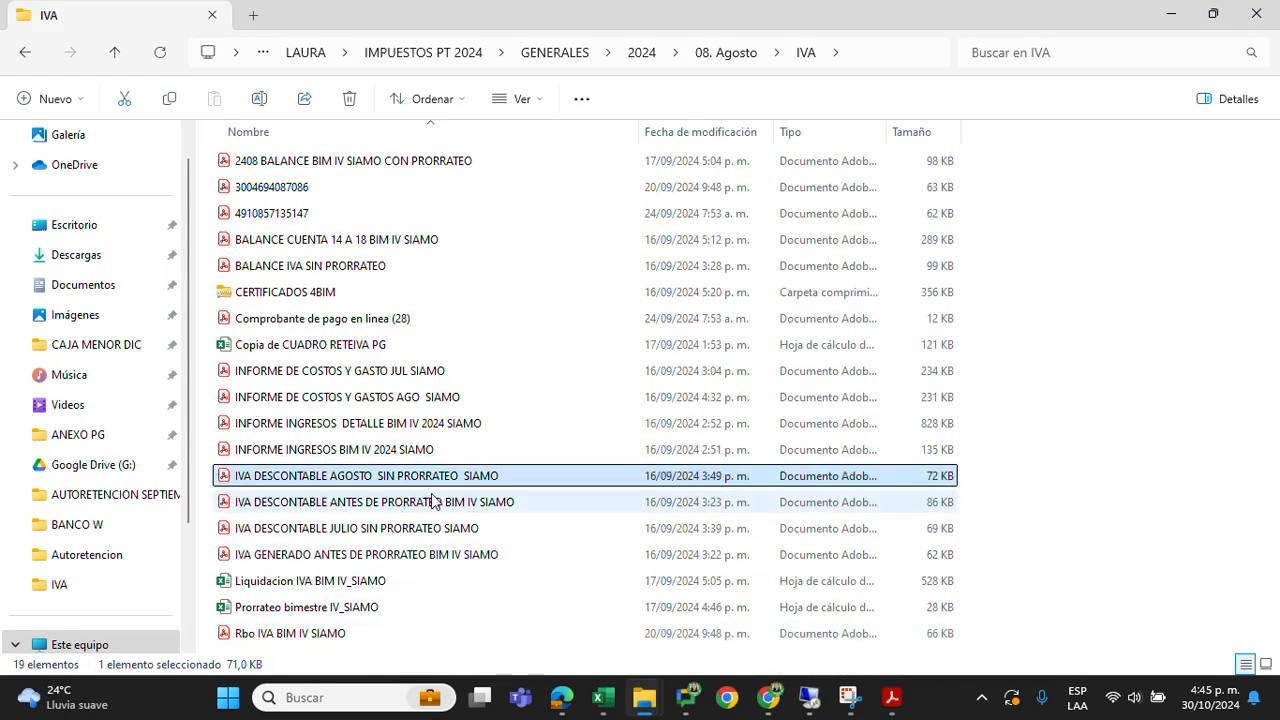
{"action": "left_click", "coordinate": [386, 532]}
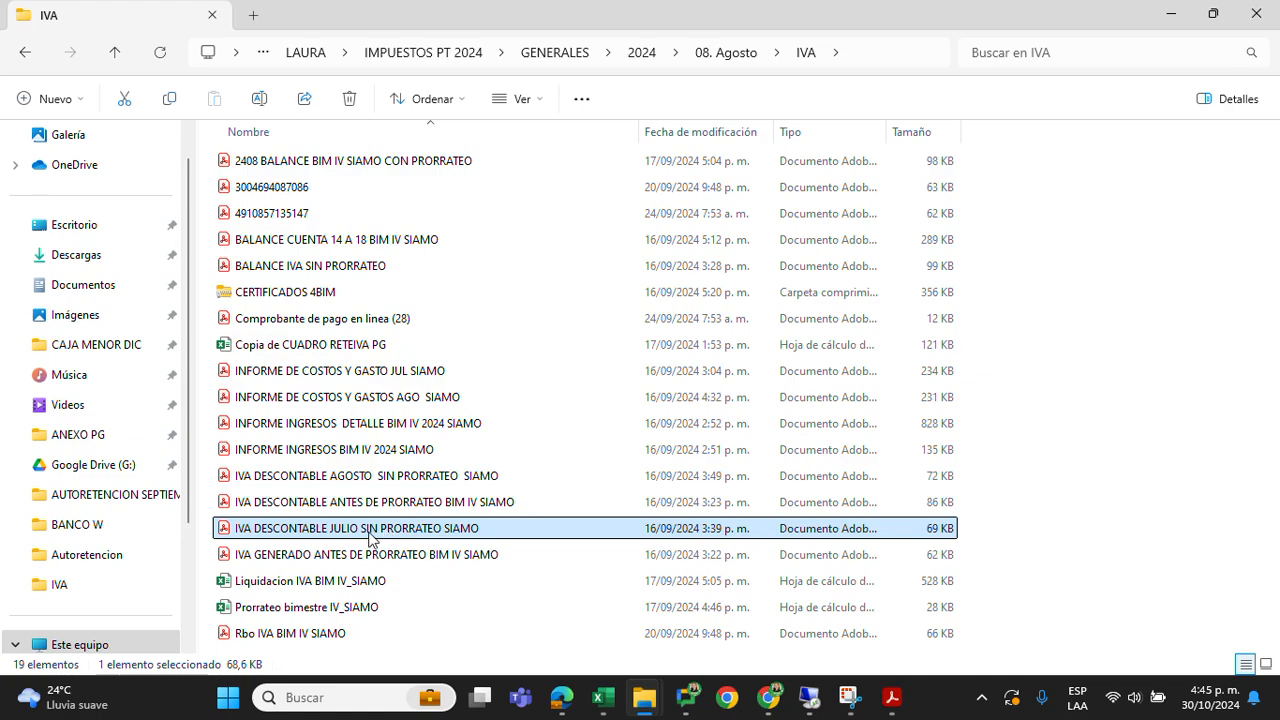
{"action": "double_click", "coordinate": [370, 537]}
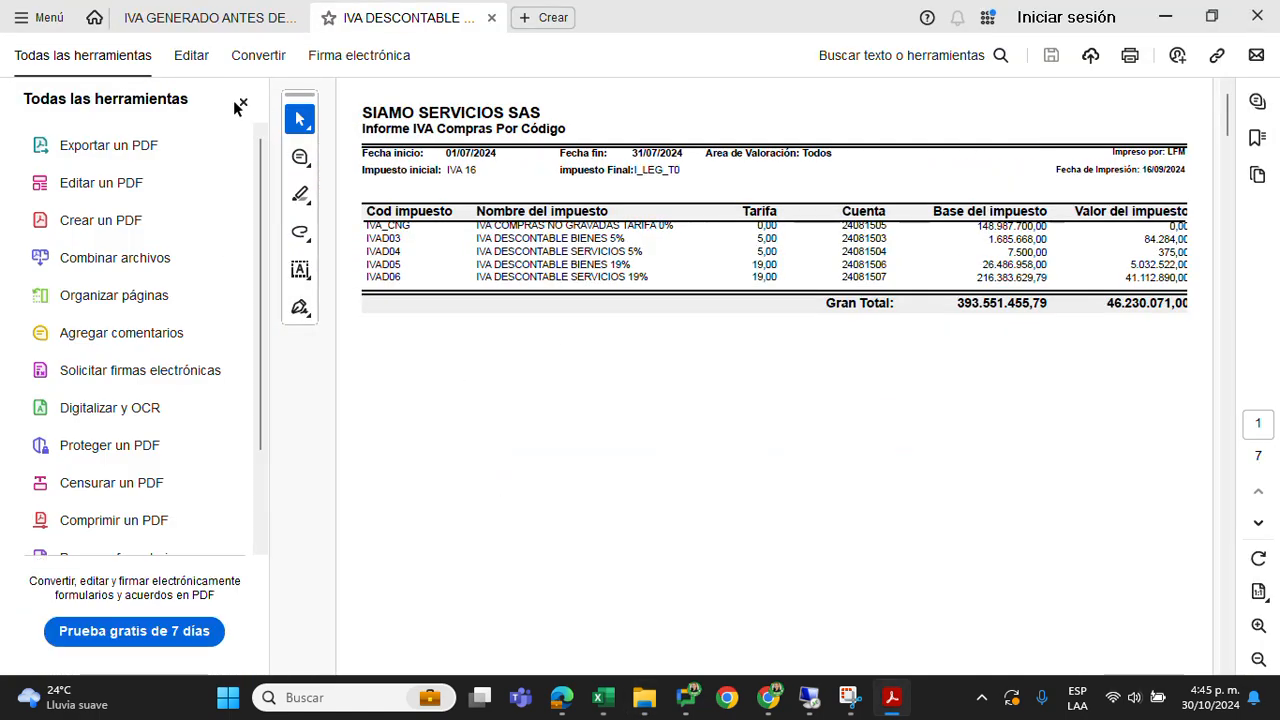
Close the PDF tools pane and examine the Base del impuesto figures of the July purchases report
{"action": "left_click", "coordinate": [243, 104]}
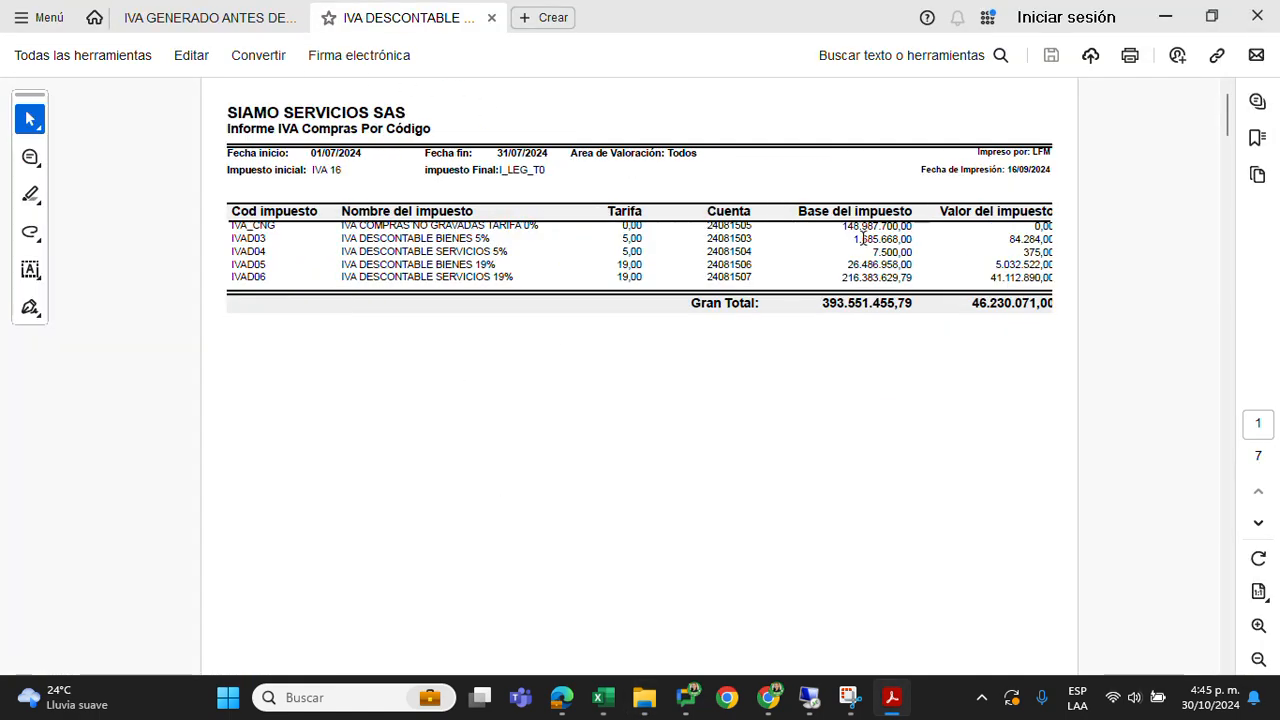
{"action": "left_click_drag", "start_coordinate": [841, 226], "coordinate": [913, 283]}
{"action": "left_click", "coordinate": [823, 291]}
Switch back to Liquidacion IVA BIM IV_SIAMO and check the July TOTAL BASE figures from row 5 to row 19
{"action": "left_click", "coordinate": [603, 700]}
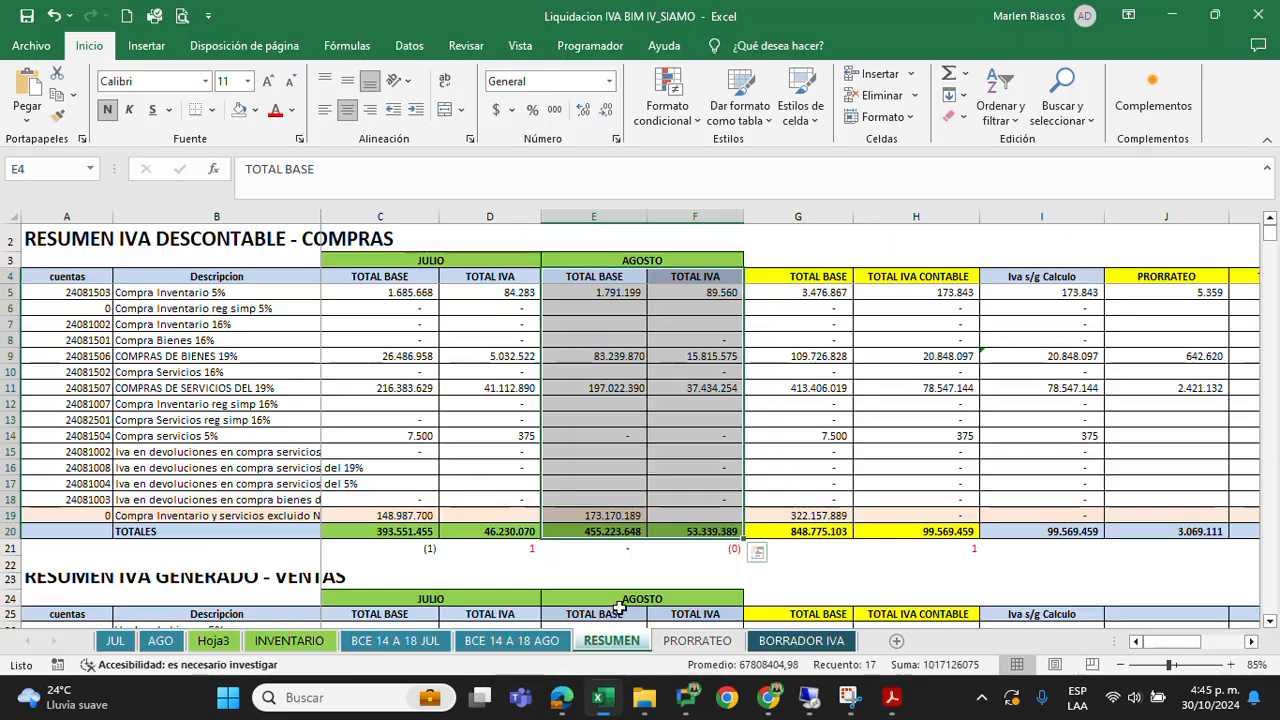
{"action": "left_click", "coordinate": [412, 293]}
{"action": "scroll", "coordinate": [405, 432], "scroll_direction": "down", "scroll_amount": 1}
{"action": "scroll", "coordinate": [400, 435], "scroll_direction": "up", "scroll_amount": 1}
{"action": "left_click_drag", "start_coordinate": [416, 288], "coordinate": [423, 514]}
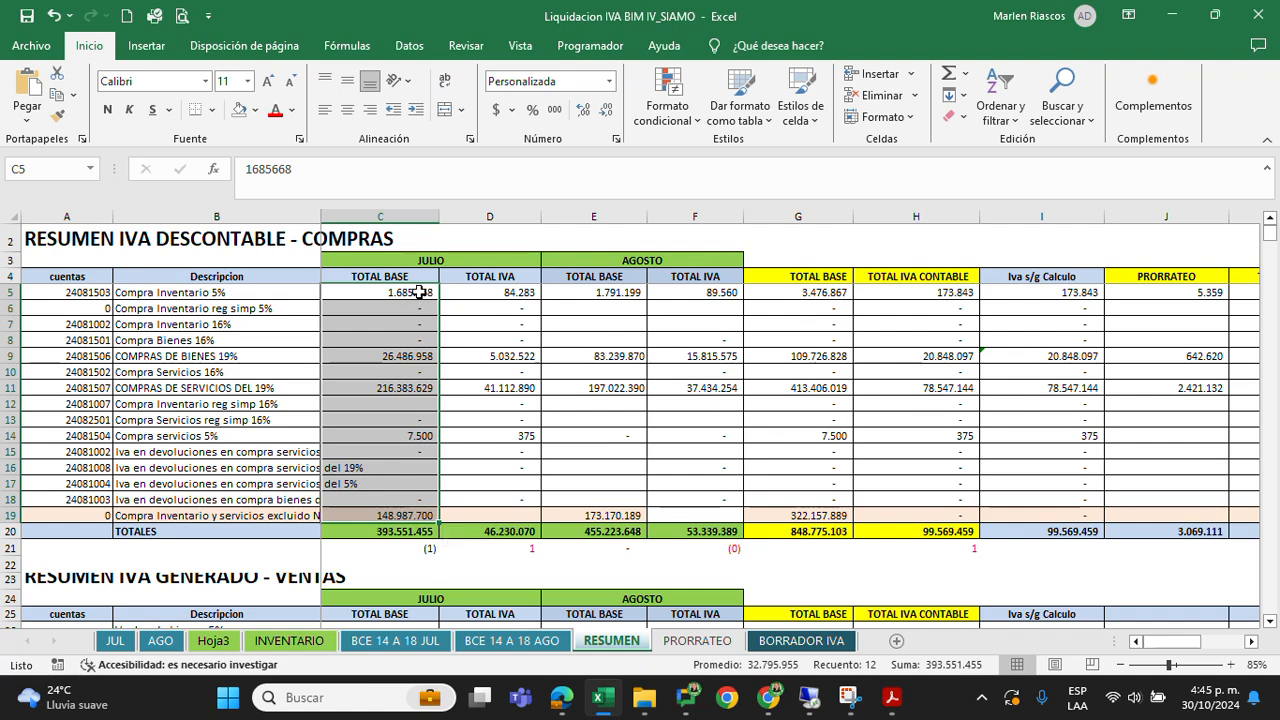
Check the July IVA against its base for 5% inventory, 19% goods, 19% services and 5% services, down to the TOTAL IVA total
{"action": "left_click", "coordinate": [492, 293]}
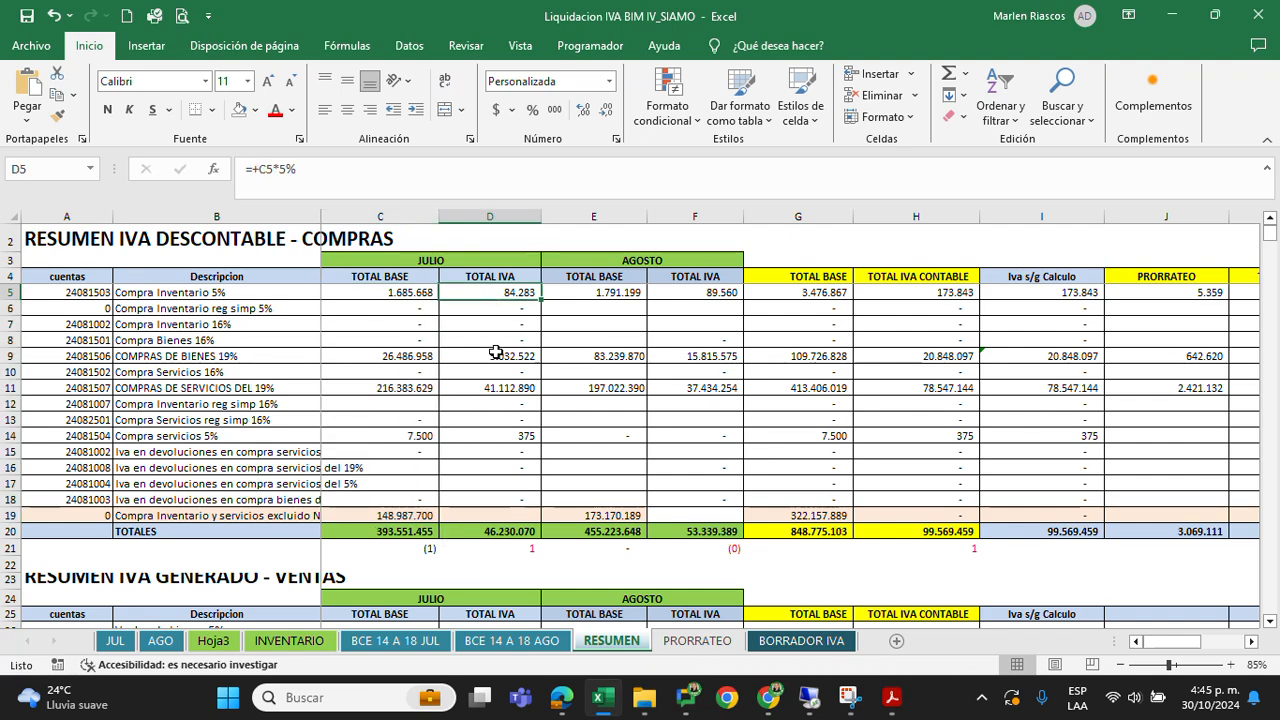
{"action": "left_click_drag", "start_coordinate": [400, 354], "coordinate": [491, 354]}
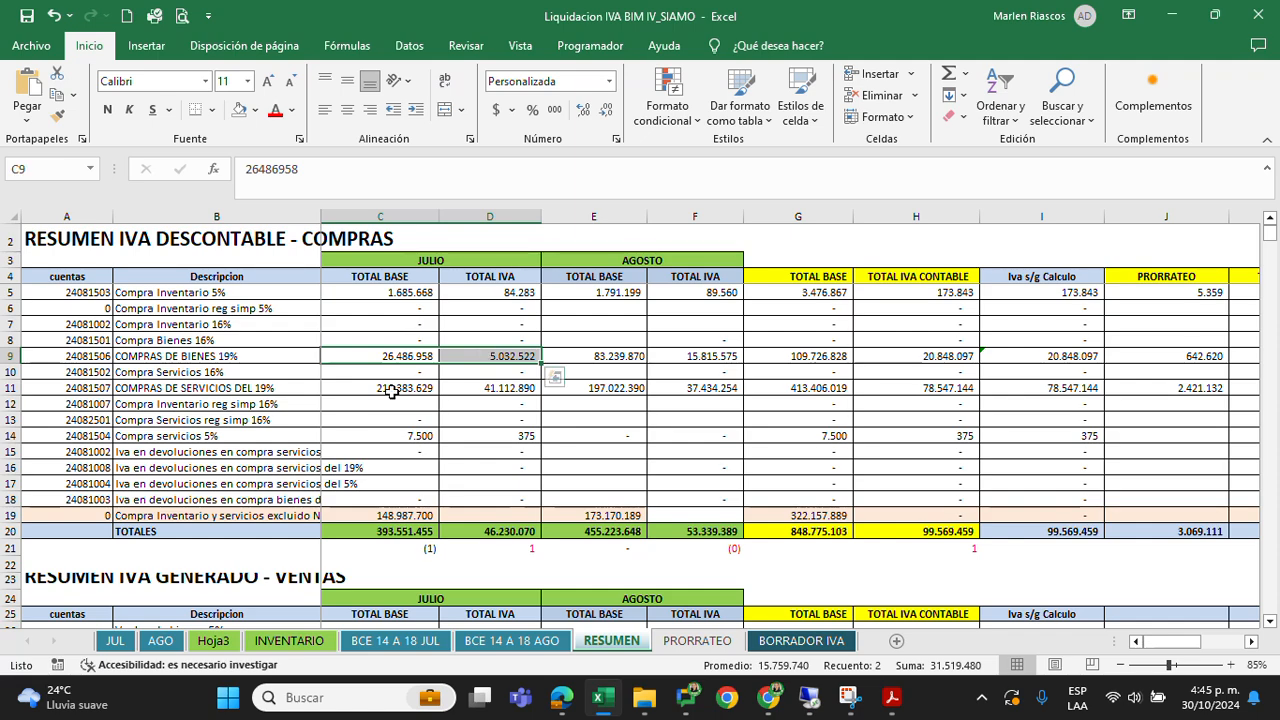
{"action": "left_click_drag", "start_coordinate": [391, 389], "coordinate": [518, 393]}
{"action": "left_click_drag", "start_coordinate": [412, 436], "coordinate": [522, 436]}
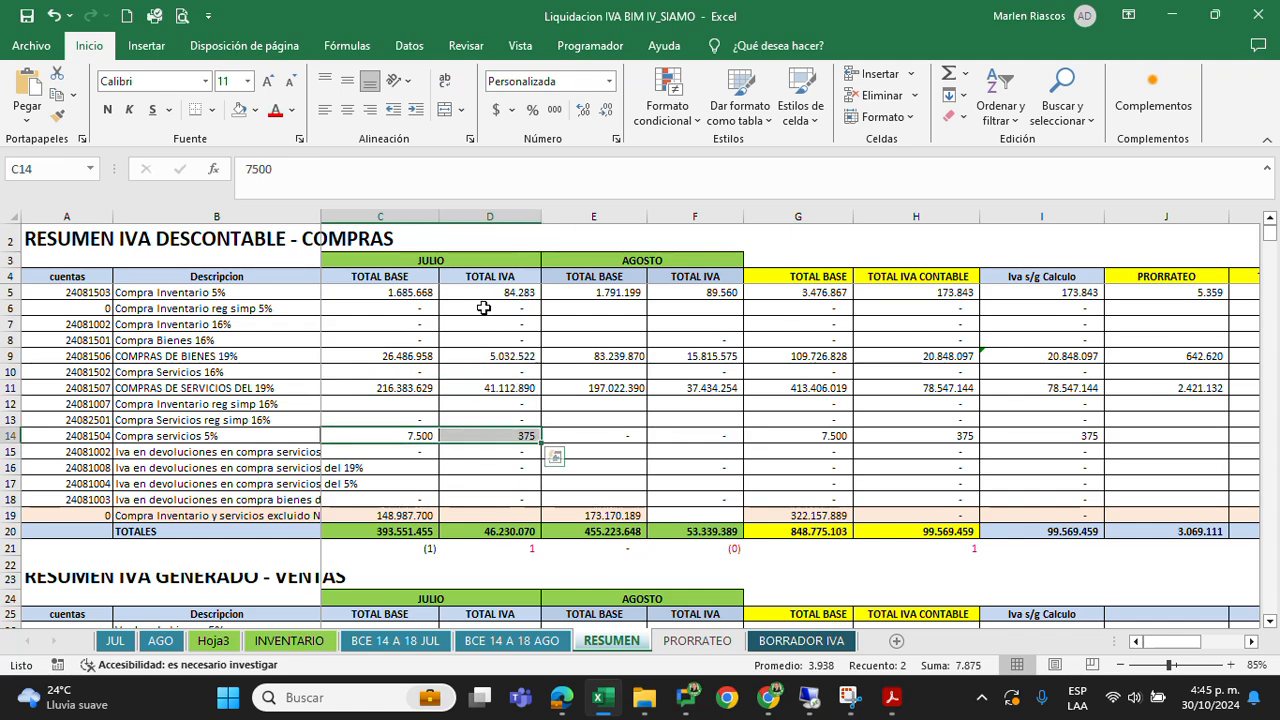
{"action": "left_click", "coordinate": [490, 531]}
Compare the July Compra Inventario 5% base in C5 with the IVA DESCONTABLE BIENES 5% line of the PDF report
{"action": "left_click", "coordinate": [410, 292]}
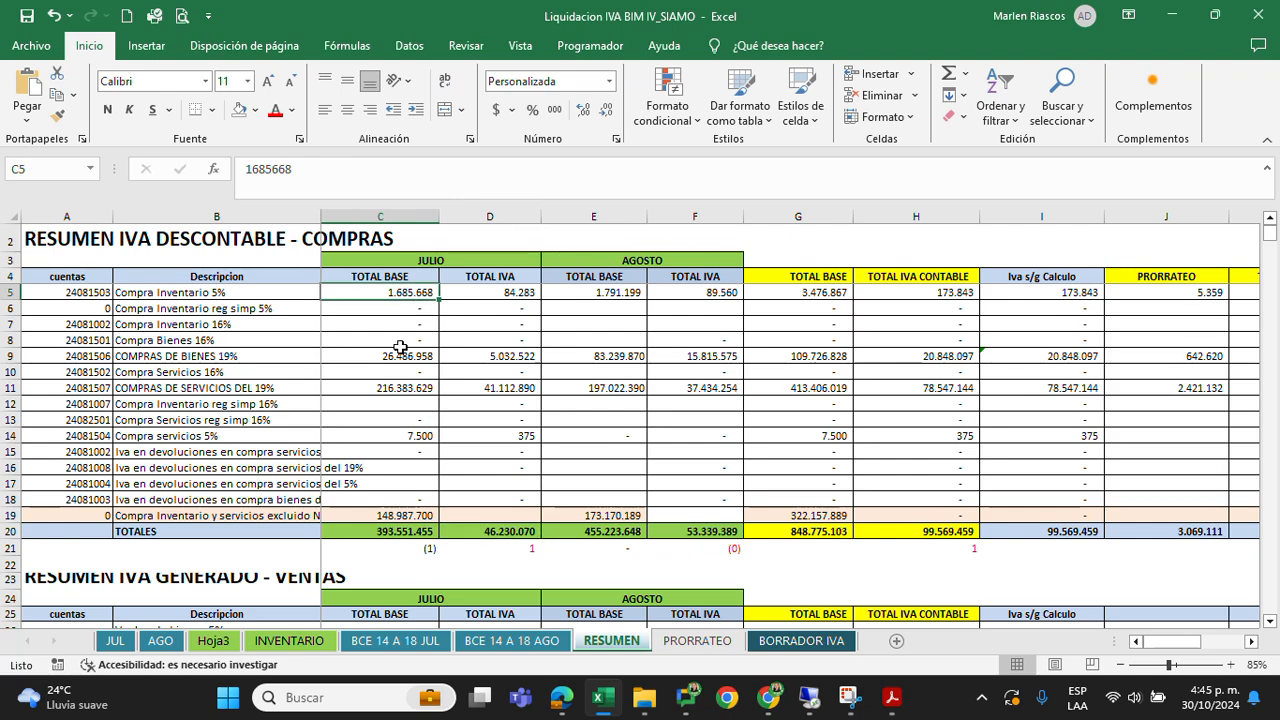
{"action": "left_click", "coordinate": [168, 294]}
{"action": "key", "text": "alt+Tab"}
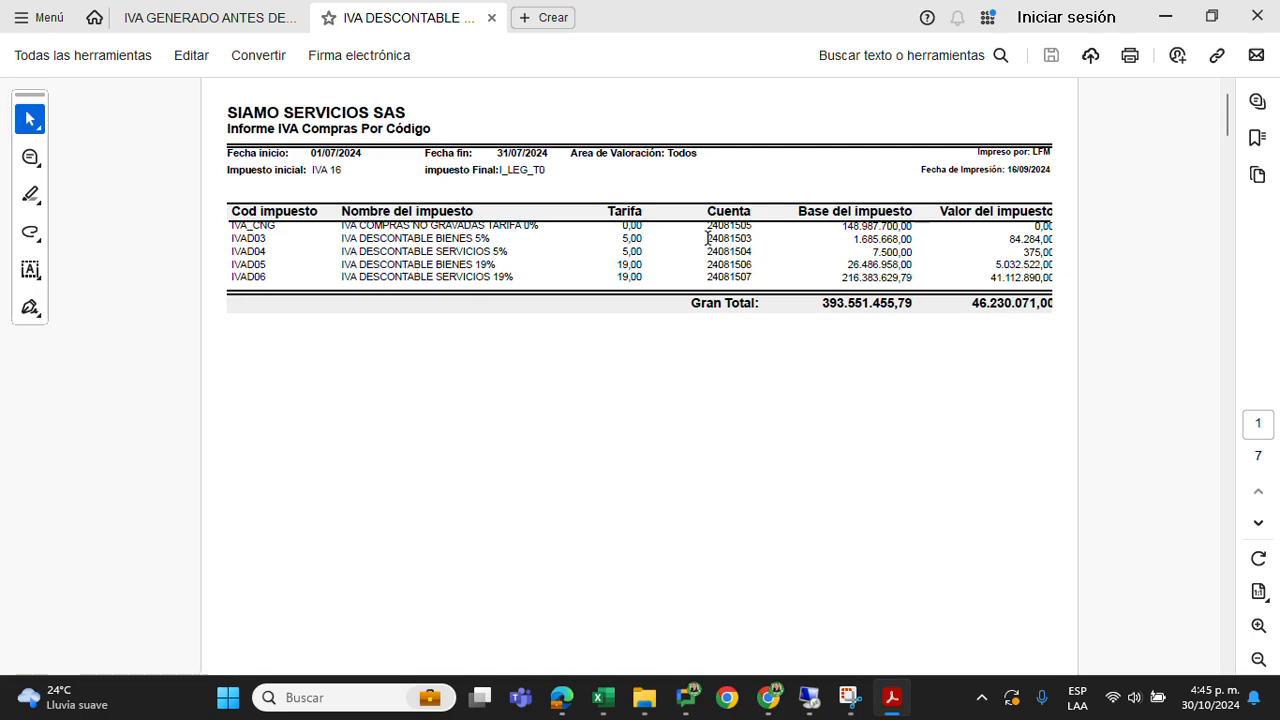
{"action": "left_click_drag", "start_coordinate": [340, 238], "coordinate": [757, 250]}
{"action": "left_click_drag", "start_coordinate": [855, 240], "coordinate": [922, 240]}
{"action": "key", "text": "alt+Tab"}
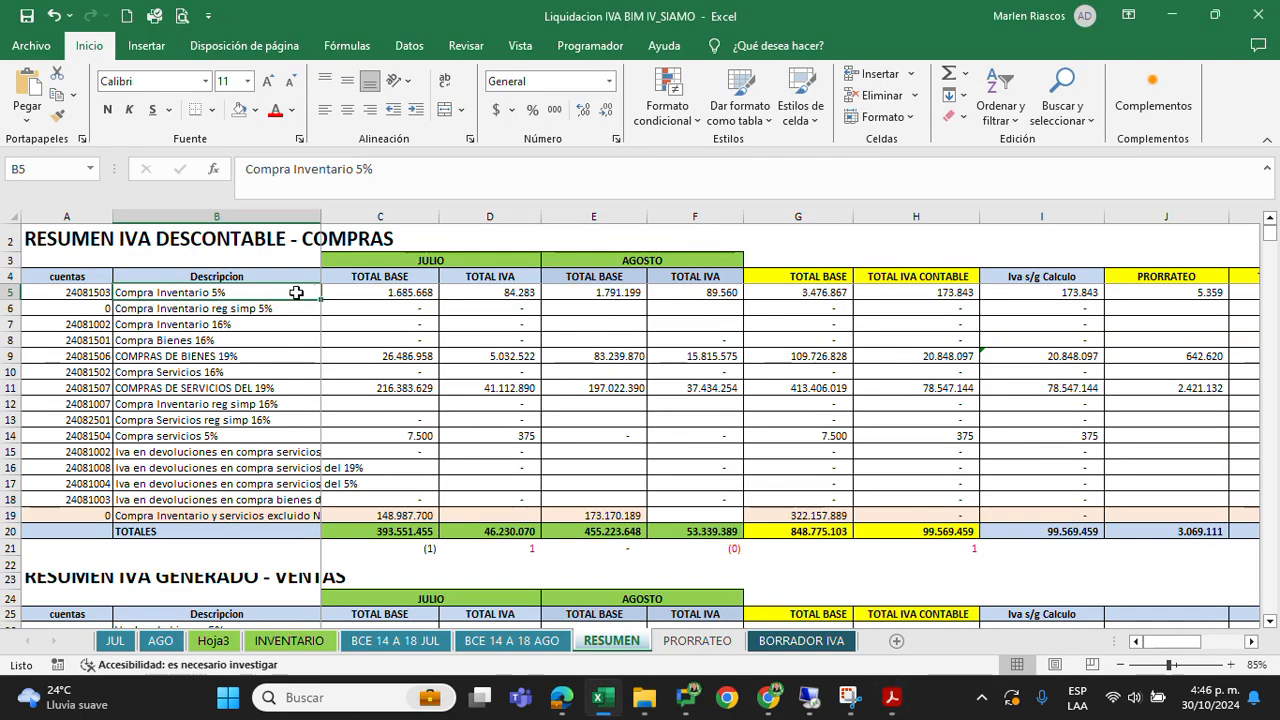
{"action": "left_click", "coordinate": [375, 291]}
Compare the July COMPRAS DE BIENES 19% base in C9 with the IVA DESCONTABLE BIENES 19% line of the PDF report
{"action": "left_click", "coordinate": [375, 356]}
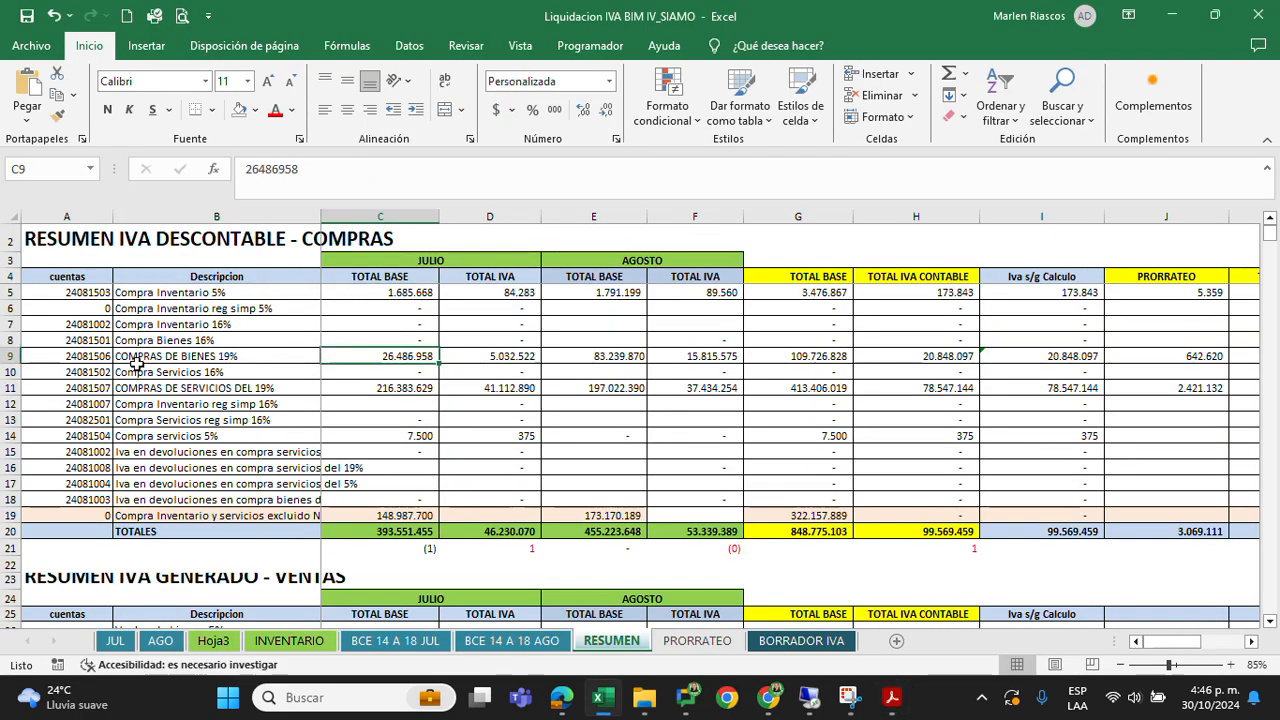
{"action": "key", "text": "alt+Tab"}
{"action": "left_click", "coordinate": [830, 261]}
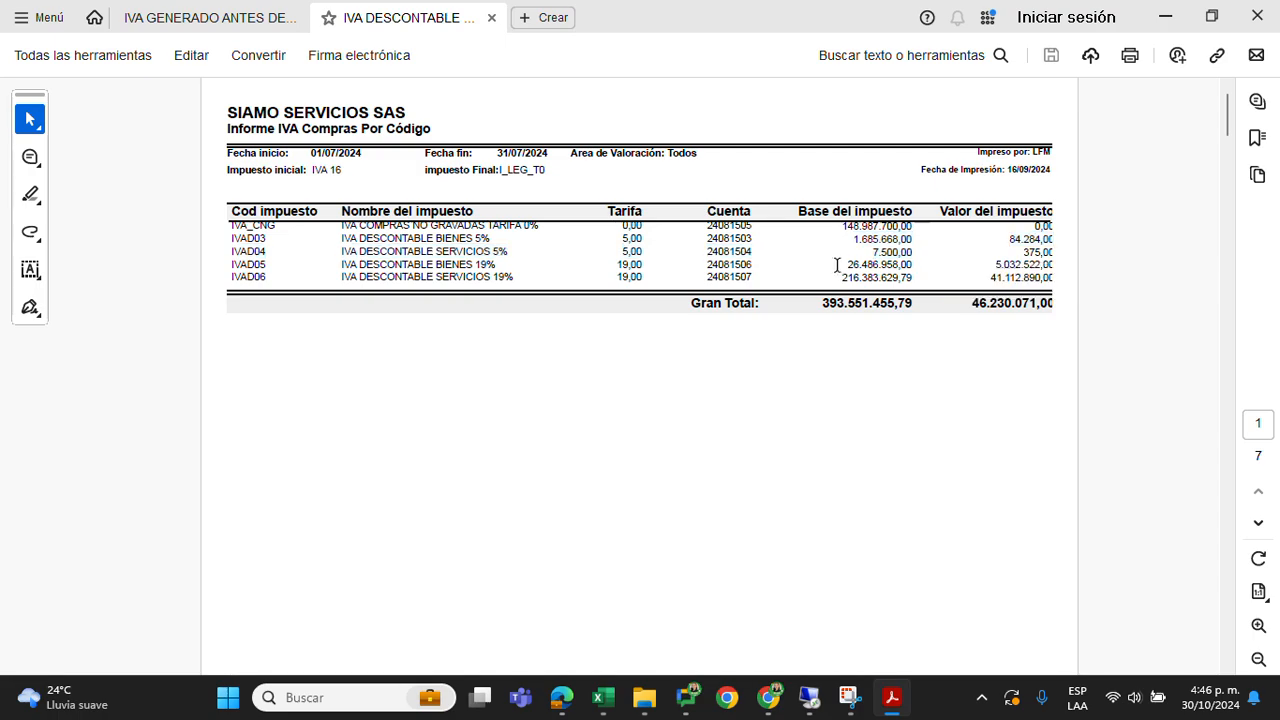
{"action": "left_click_drag", "start_coordinate": [841, 266], "coordinate": [855, 267]}
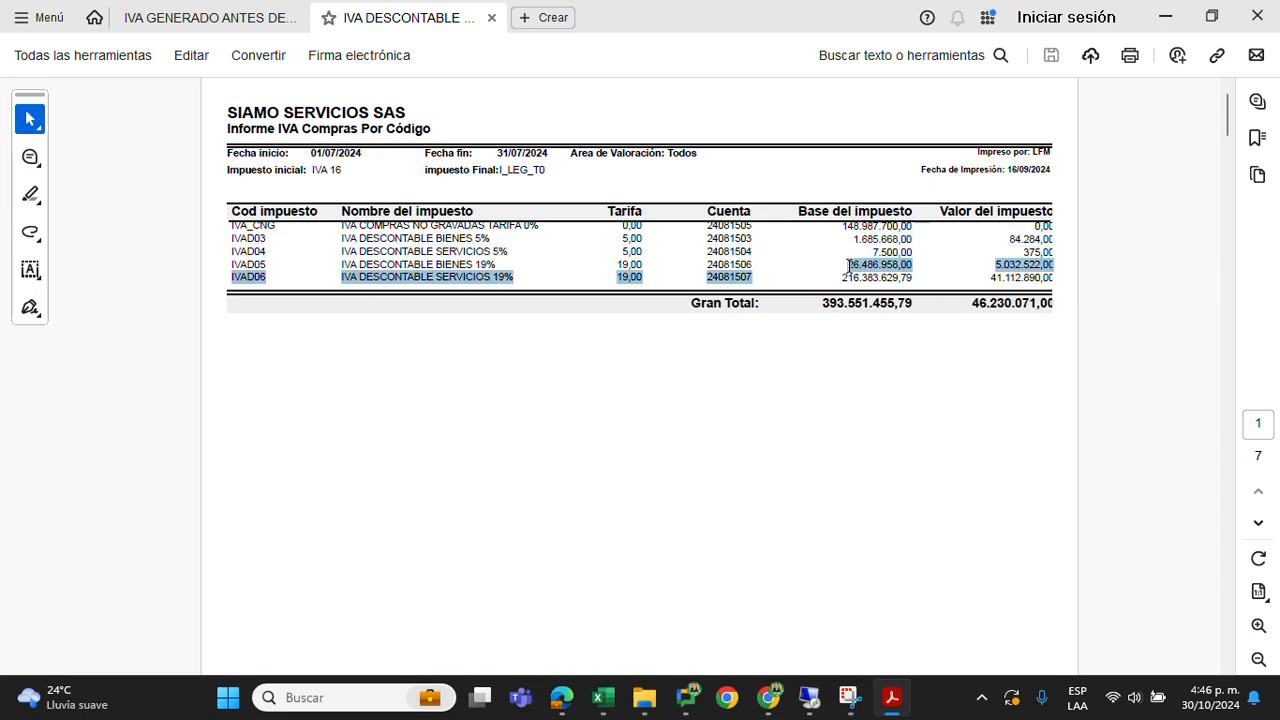
{"action": "key", "text": "alt+Tab"}
Compare the July 19% and 5% services bases with the matching IVA DESCONTABLE SERVICIOS lines of the PDF report
{"action": "left_click", "coordinate": [400, 388]}
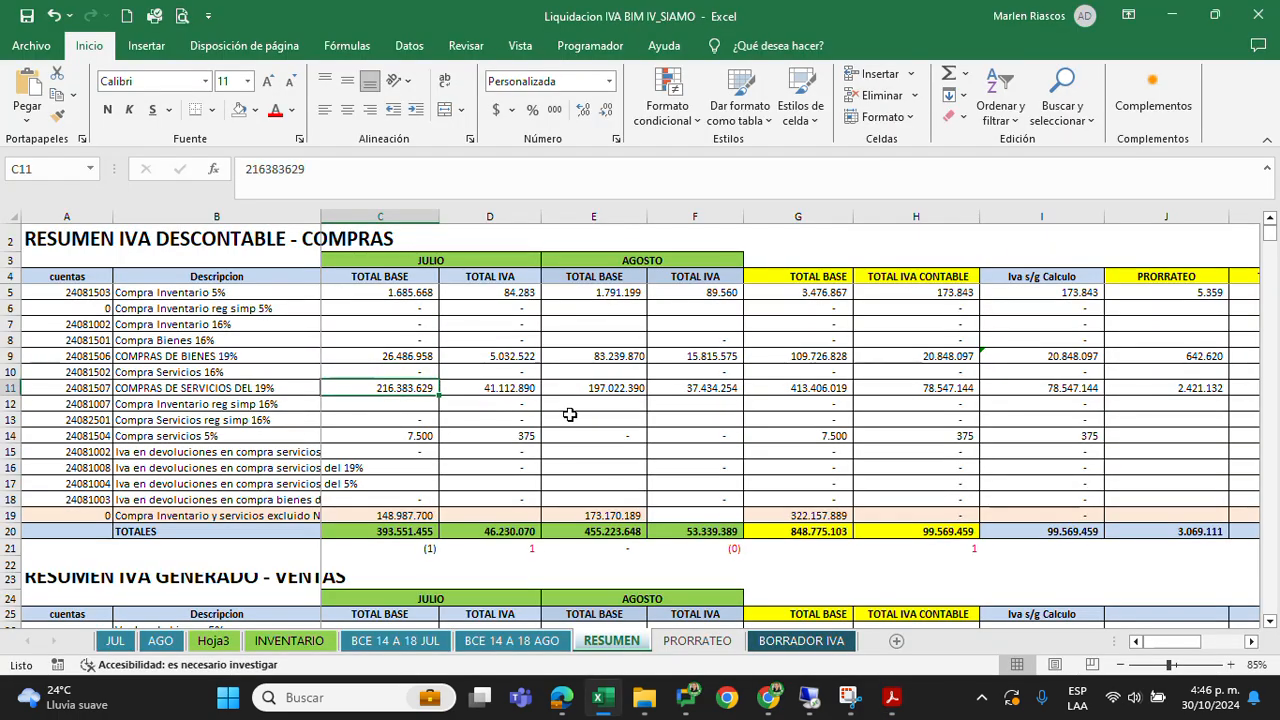
{"action": "key", "text": "alt+Tab"}
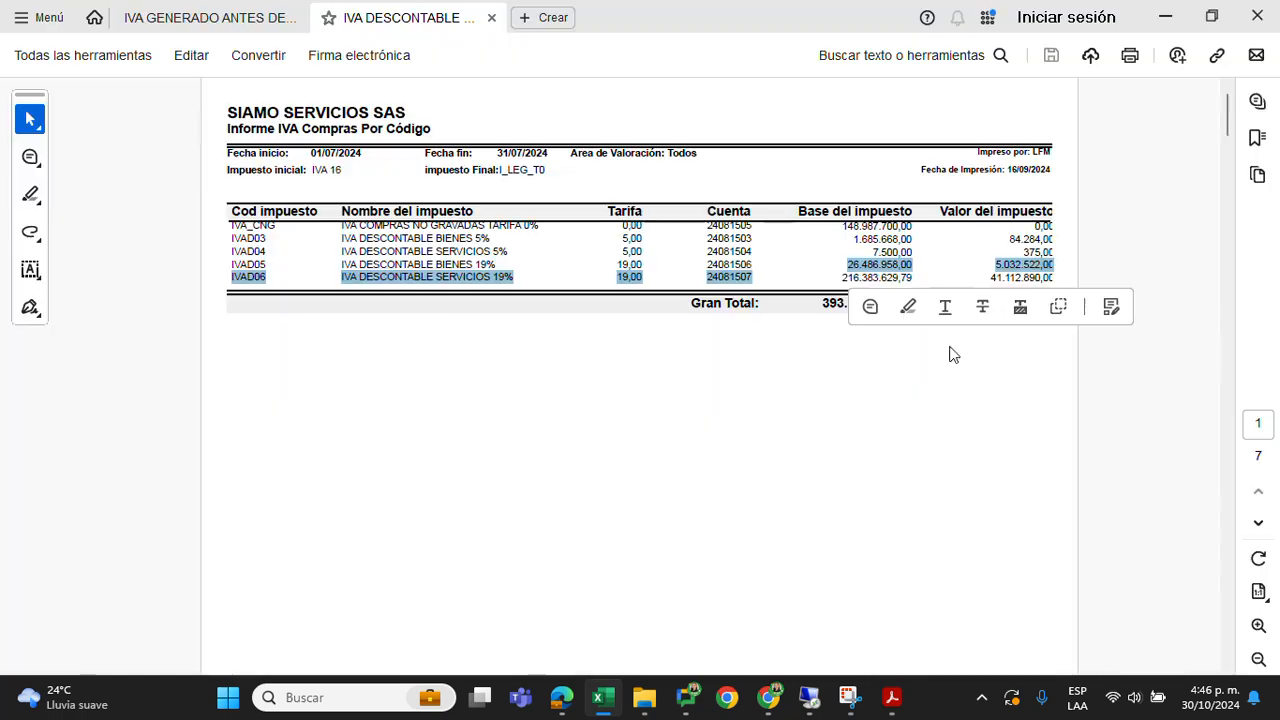
{"action": "left_click_drag", "start_coordinate": [840, 279], "coordinate": [890, 283]}
{"action": "key", "text": "alt+Tab"}
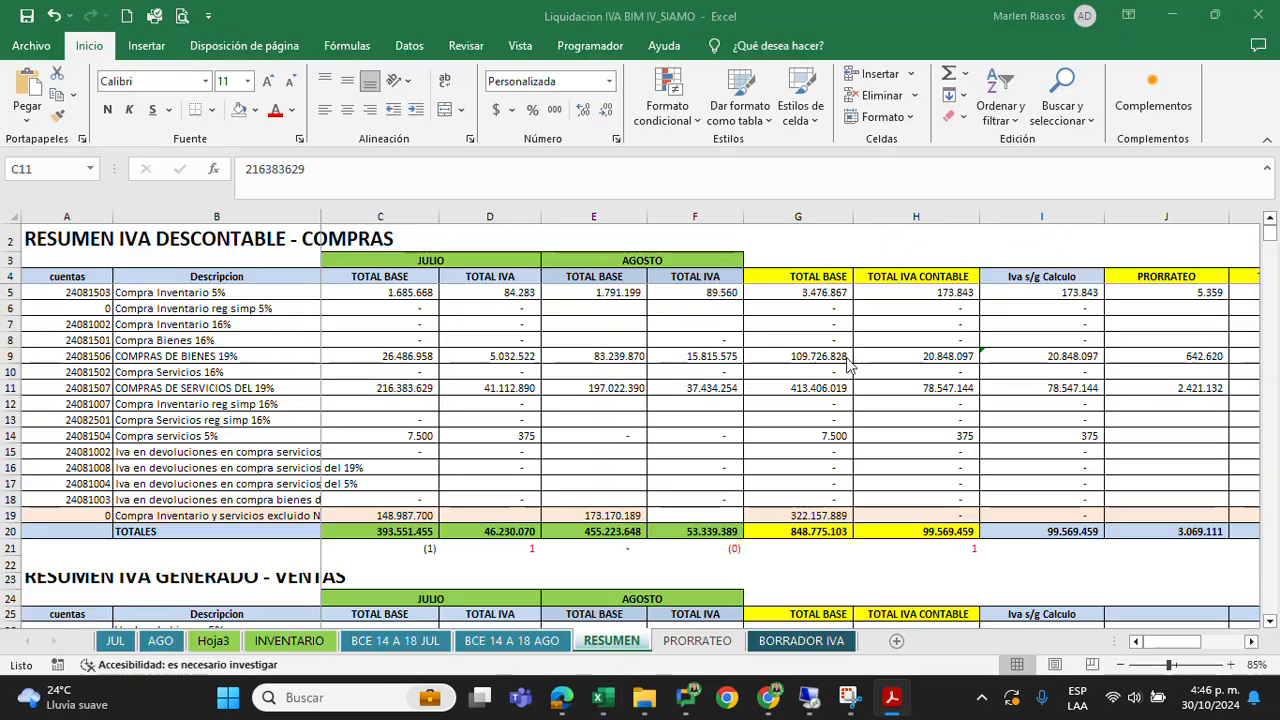
{"action": "key", "text": "alt+Tab"}
{"action": "left_click_drag", "start_coordinate": [866, 251], "coordinate": [912, 252]}
{"action": "key", "text": "alt+Tab"}
Examine the July excluded-purchases base in C19, the TOTALES base in C20 and the difference formula in C21
{"action": "left_click", "coordinate": [368, 519]}
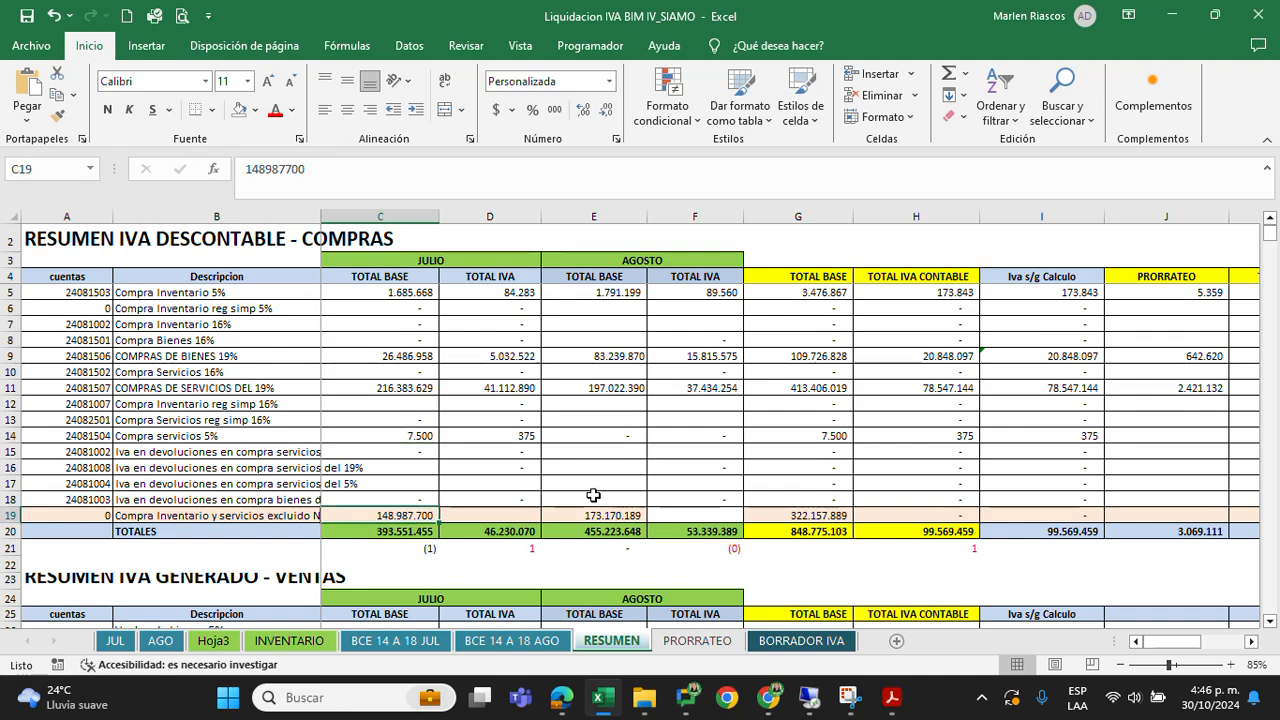
{"action": "left_click", "coordinate": [407, 531]}
{"action": "left_click", "coordinate": [416, 547]}
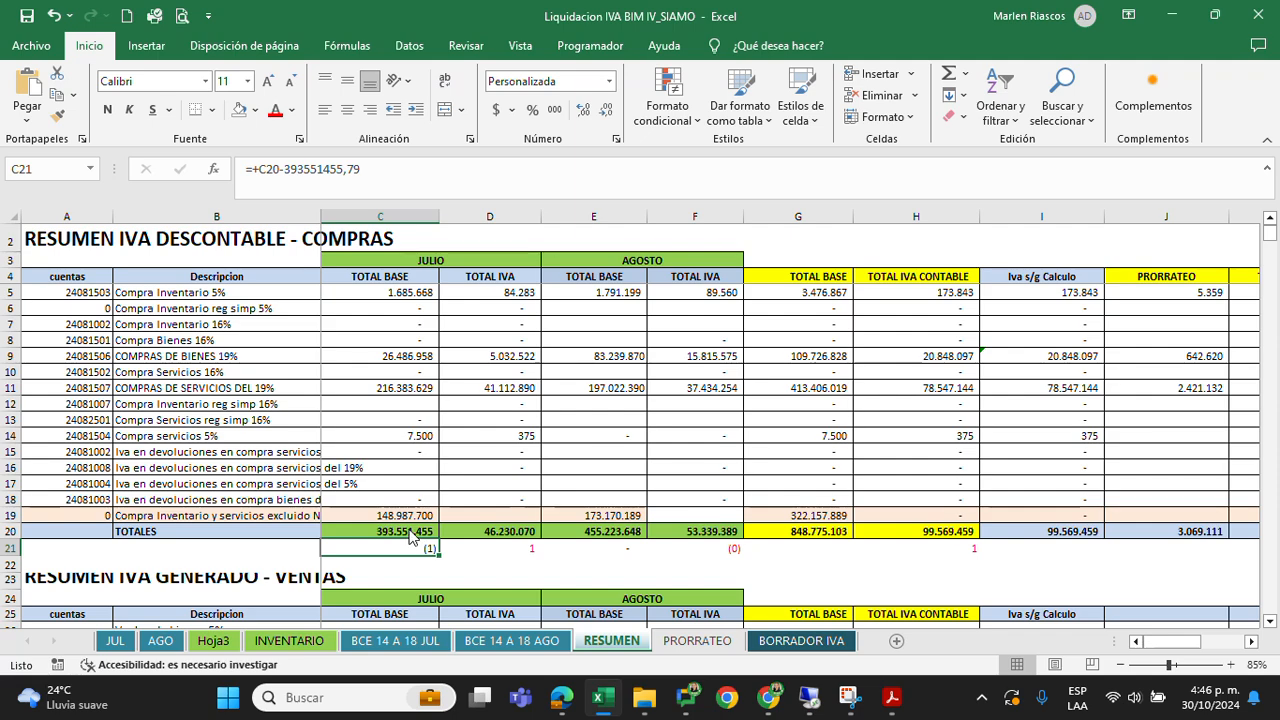
{"action": "left_click", "coordinate": [412, 532]}
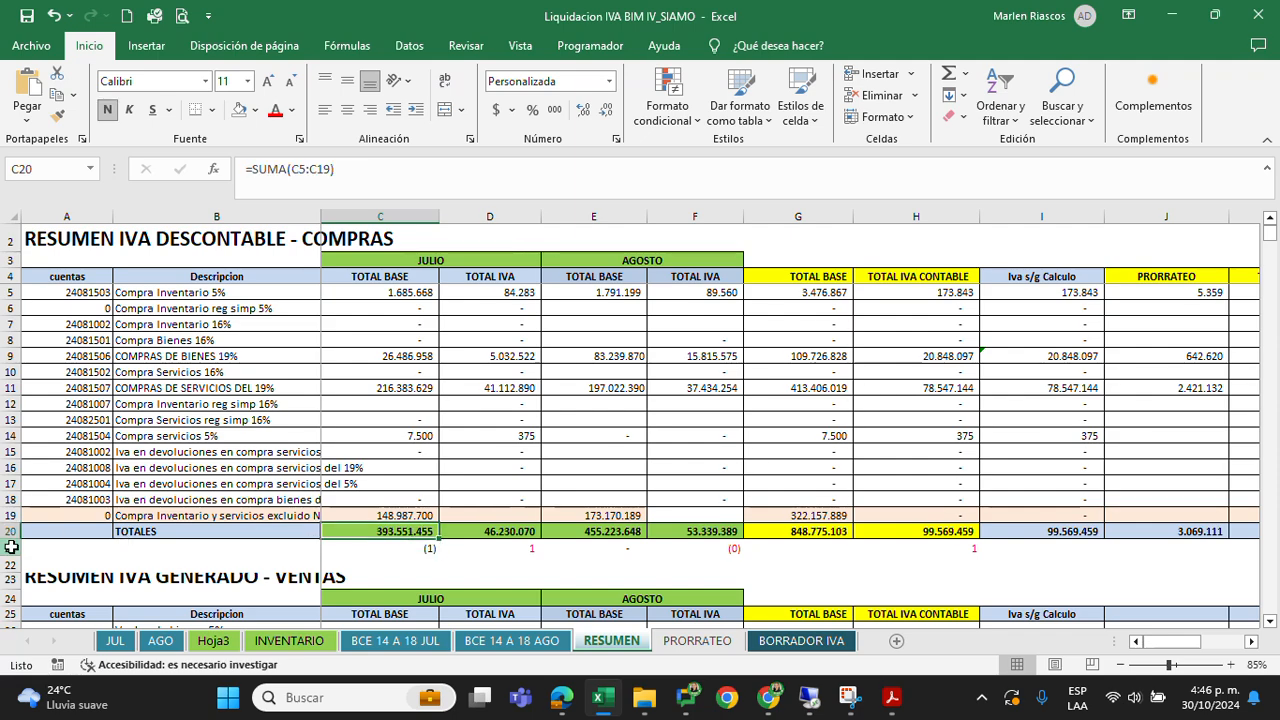
{"action": "left_click", "coordinate": [10, 548]}
{"action": "left_click", "coordinate": [427, 549]}
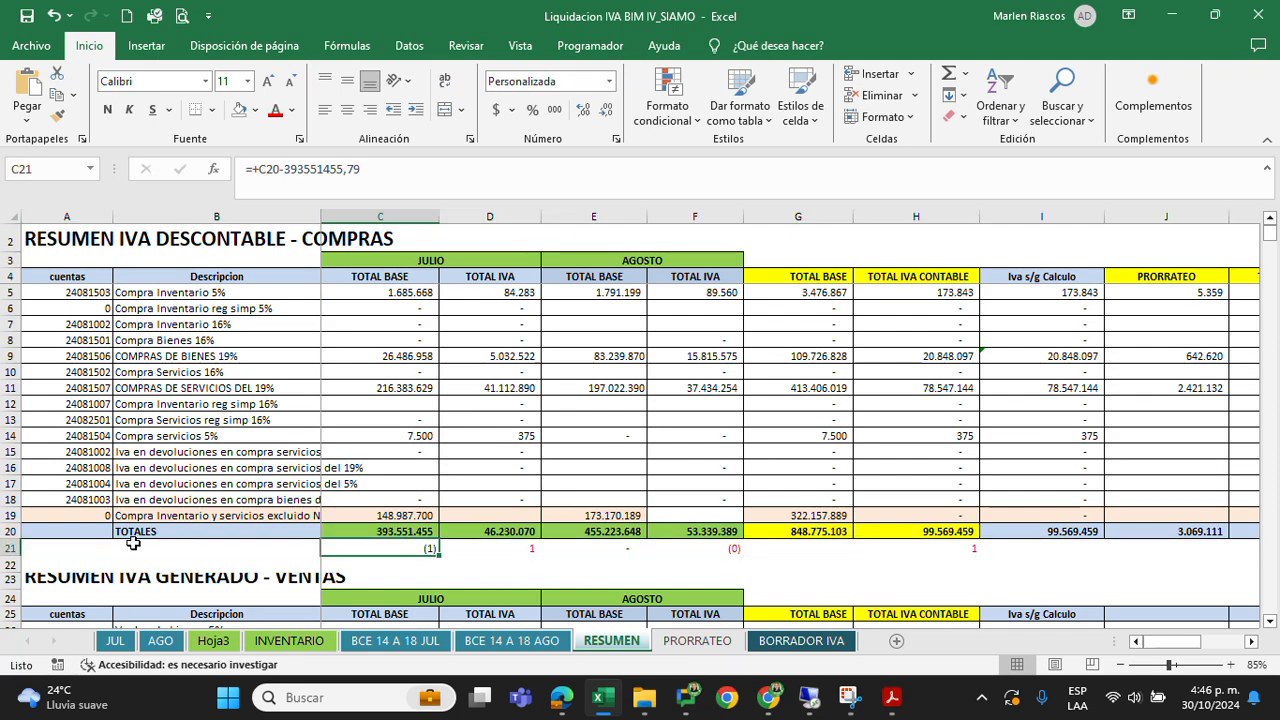
Compare the report total used in C21's formula with the PDF's Gran Total under Base del impuesto
{"action": "double_click", "coordinate": [286, 165]}
{"action": "key", "text": "ctrl+c"}
{"action": "left_click", "coordinate": [892, 697]}
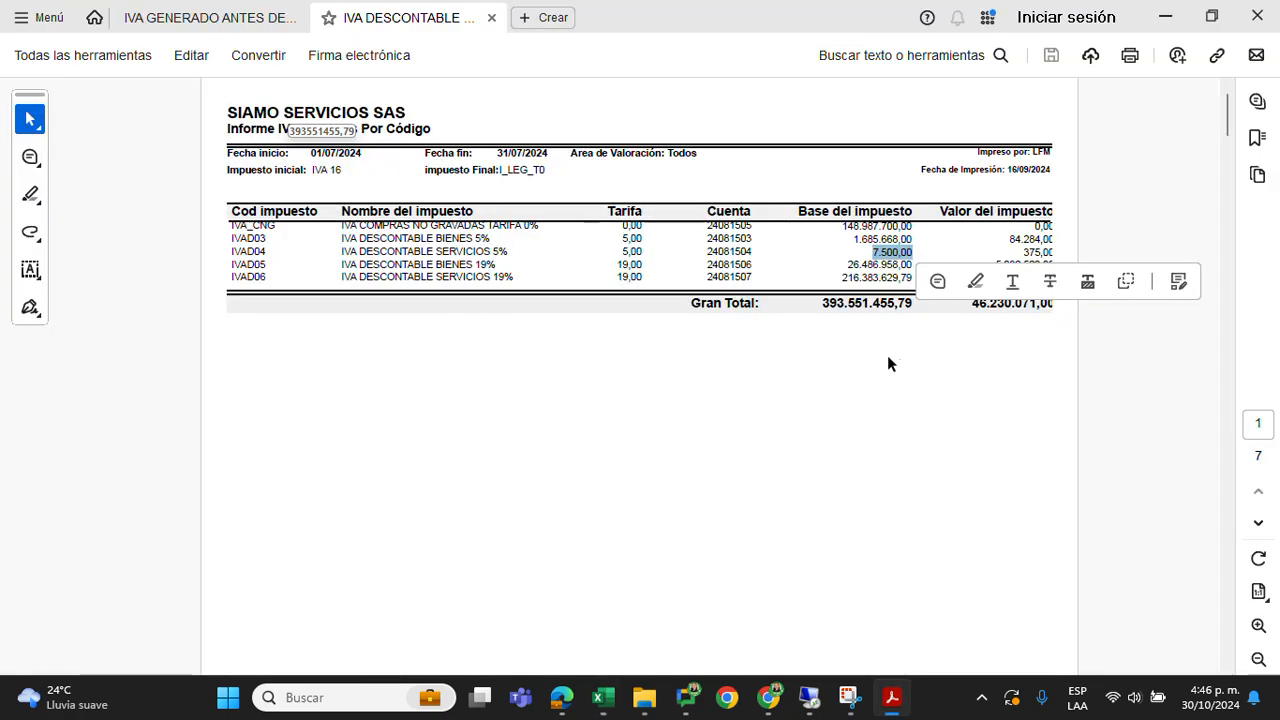
{"action": "left_click_drag", "start_coordinate": [823, 302], "coordinate": [903, 302]}
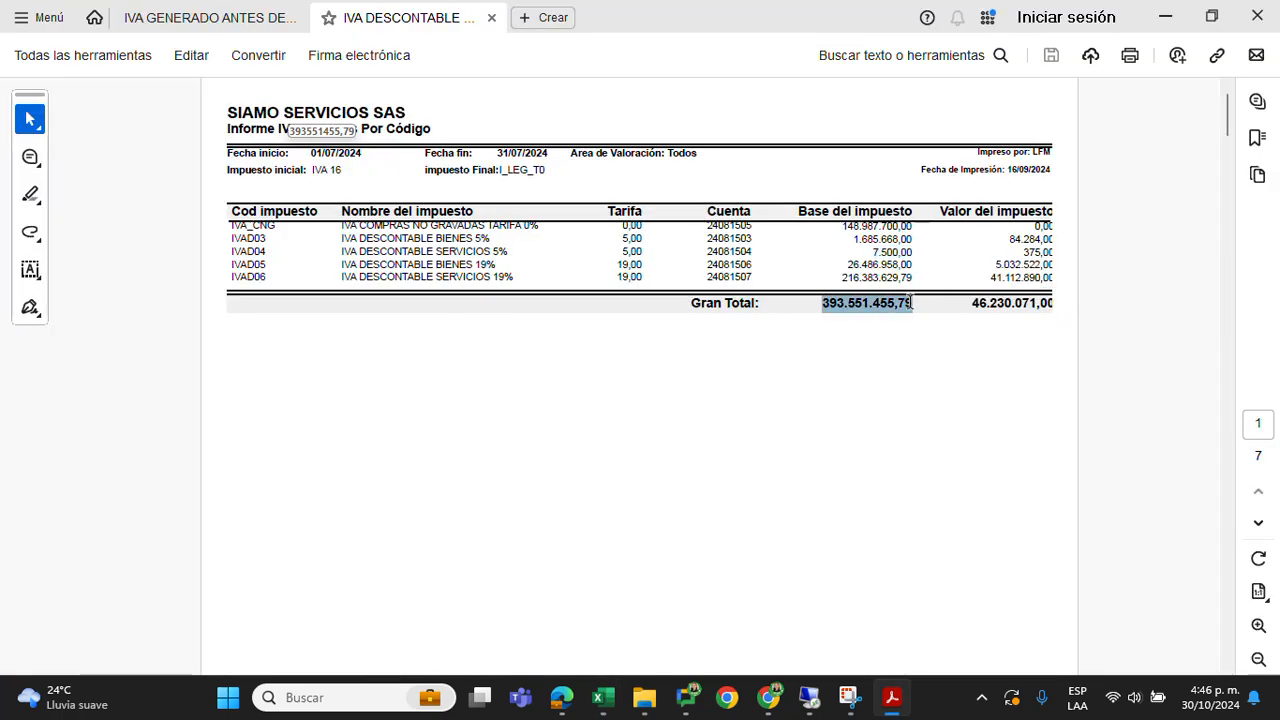
{"action": "key", "text": "alt+Tab"}
{"action": "key", "text": "Escape"}
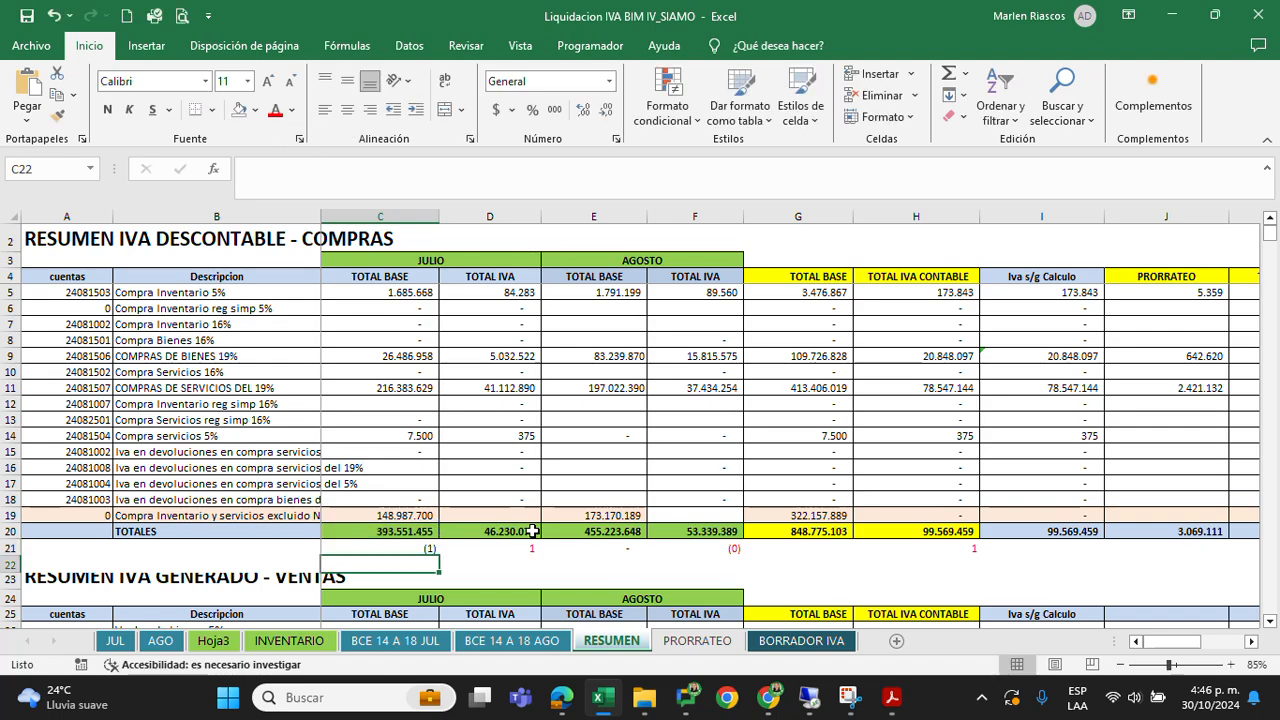
Compare the July TOTAL IVA sum in D20 with the PDF's Gran Total under Valor del impuesto
{"action": "left_click_drag", "start_coordinate": [503, 293], "coordinate": [513, 517]}
{"action": "left_click", "coordinate": [520, 531]}
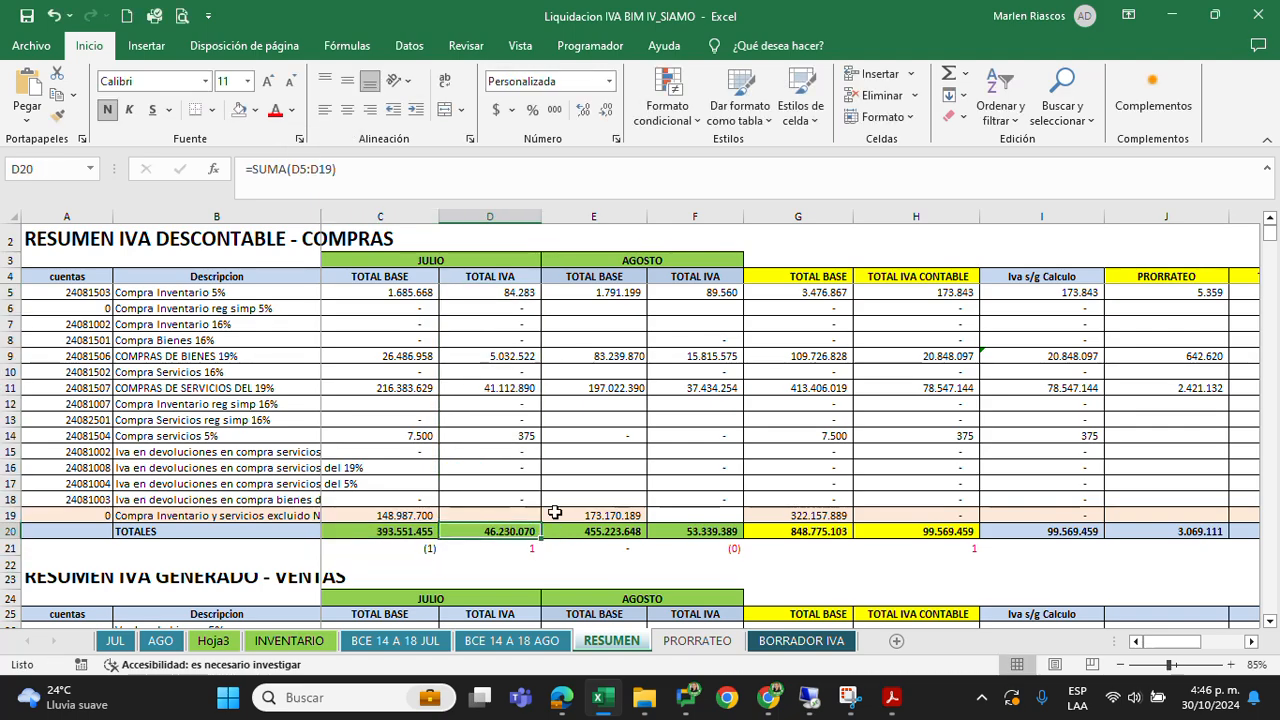
{"action": "key", "text": "alt+Tab"}
{"action": "left_click_drag", "start_coordinate": [967, 302], "coordinate": [1035, 299]}
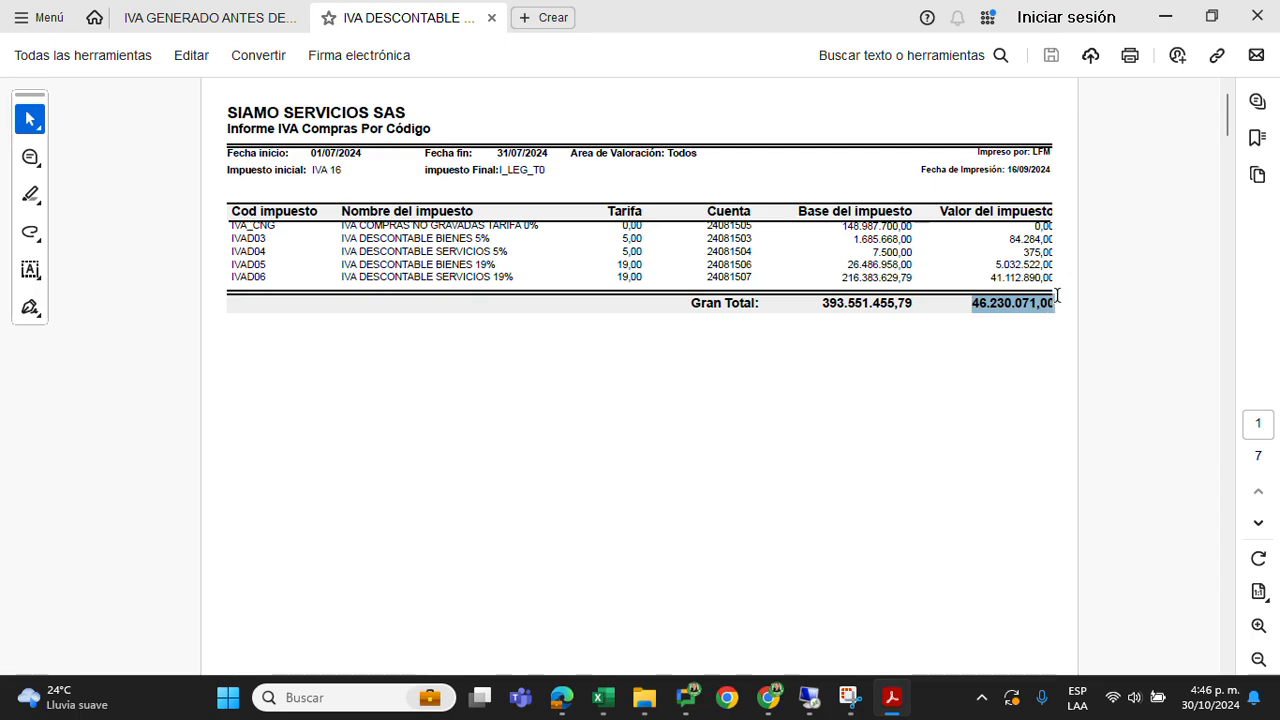
Examine the July TOTAL IVA column in the RESUMEN purchases table from Compra Inventario 5% down to D15
{"action": "key", "text": "alt+Tab"}
{"action": "left_click", "coordinate": [517, 292]}
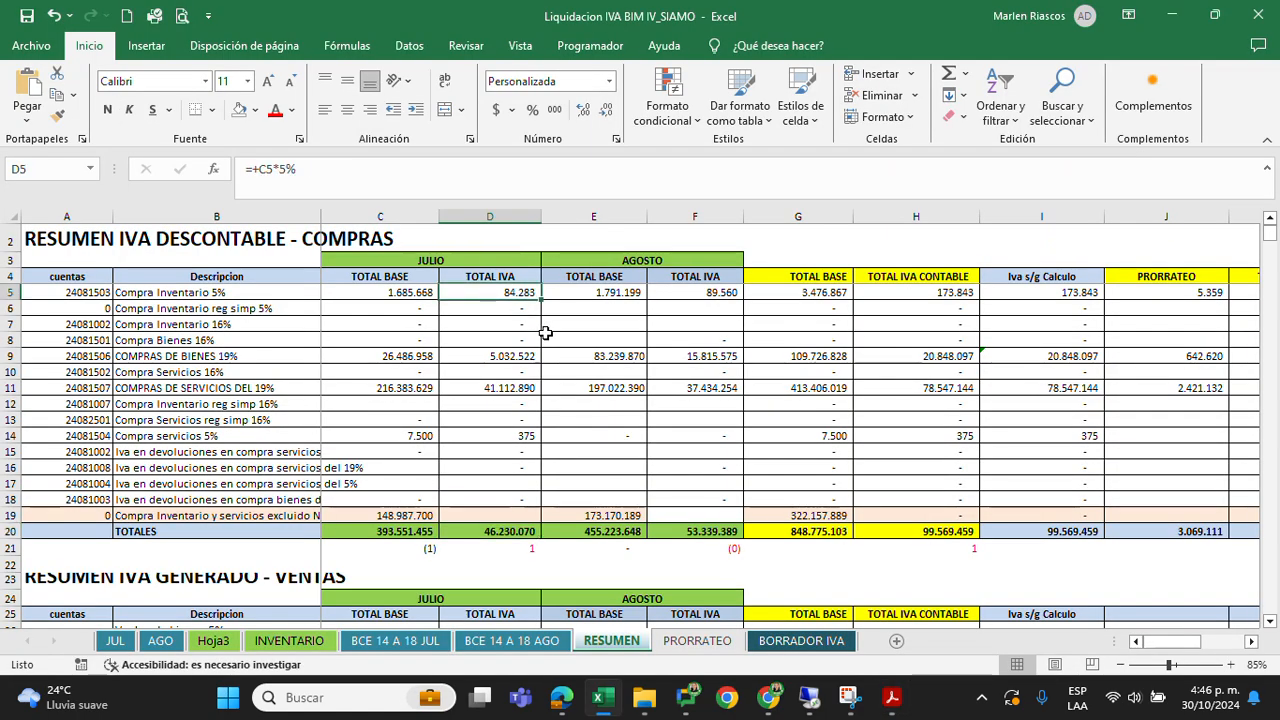
{"action": "key", "text": "Down"}
{"action": "key", "text": "Down"}
{"action": "key", "text": "Down"}
{"action": "key", "text": "Down"}
{"action": "key", "text": "Down"}
{"action": "key", "text": "Down"}
{"action": "key", "text": "Down"}
{"action": "key", "text": "Down"}
{"action": "key", "text": "Down"}
{"action": "key", "text": "Down"}
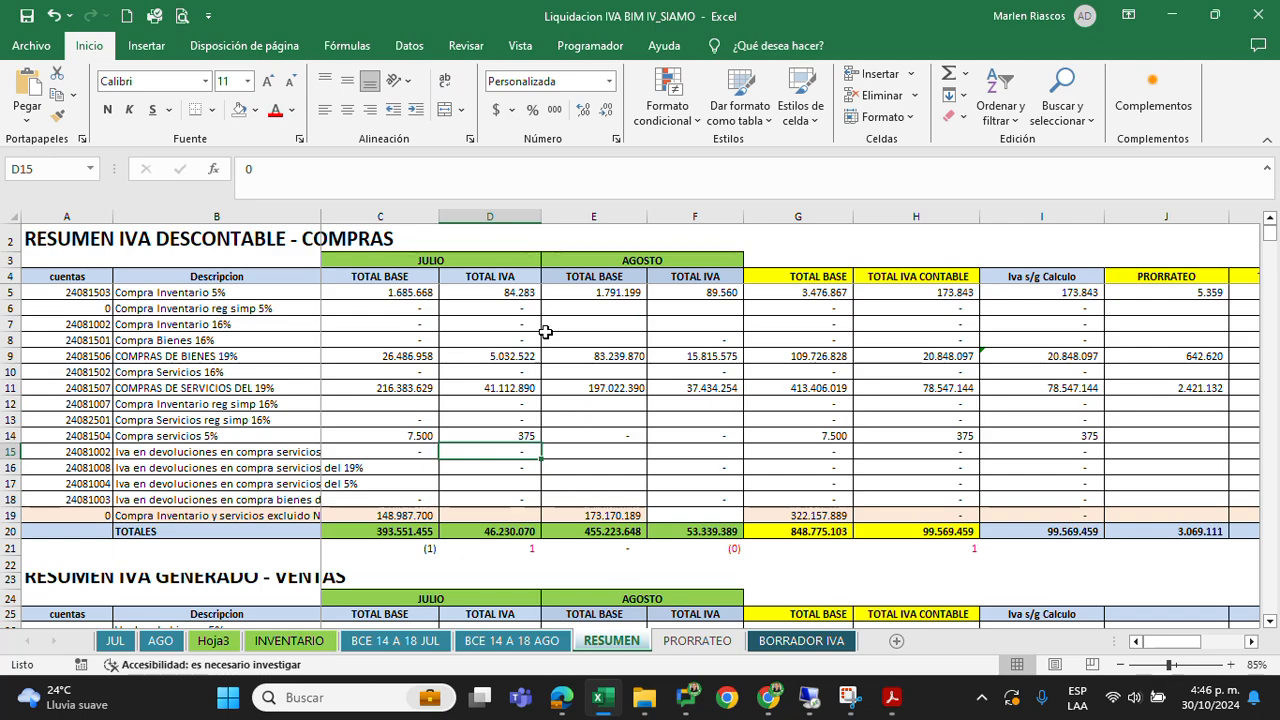
Close the July PDF reports and open IVA DESCONTABLE AGOSTO SIN PRORRATEO SIAMO from the IVA folder, with its tools pane hidden
{"action": "key", "text": "alt+Tab"}
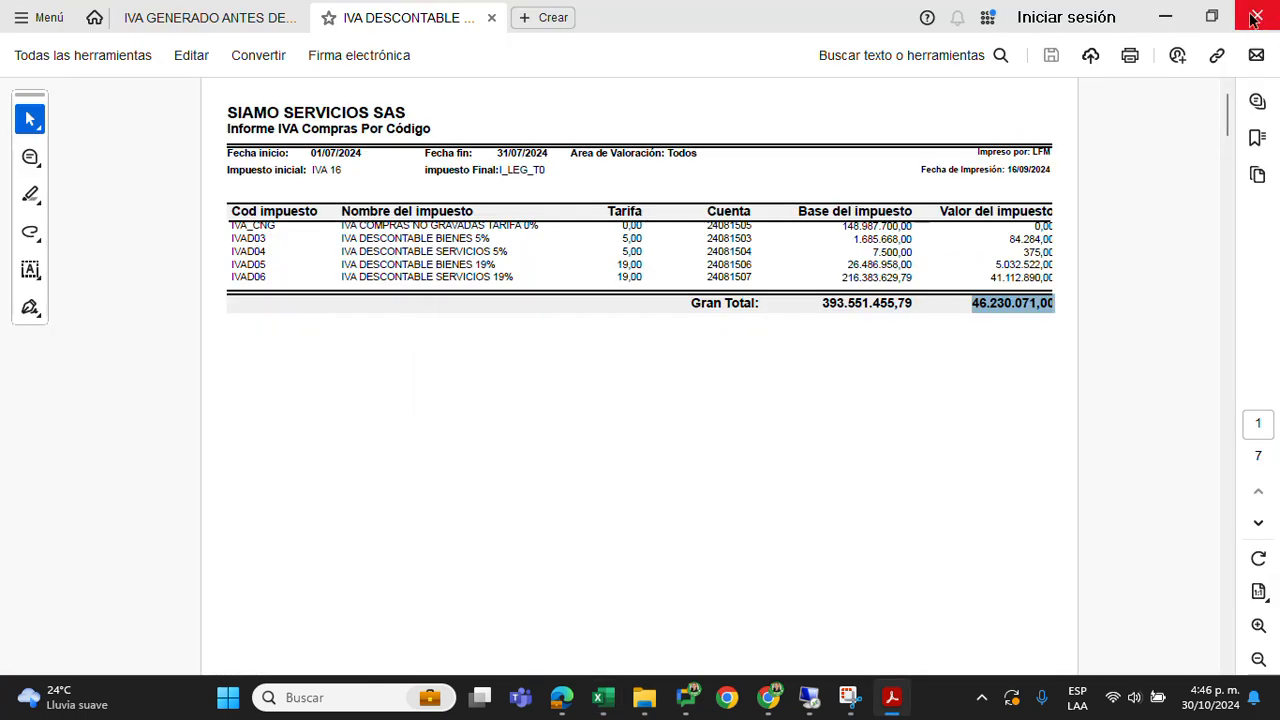
{"action": "left_click", "coordinate": [1253, 20]}
{"action": "left_click", "coordinate": [511, 386]}
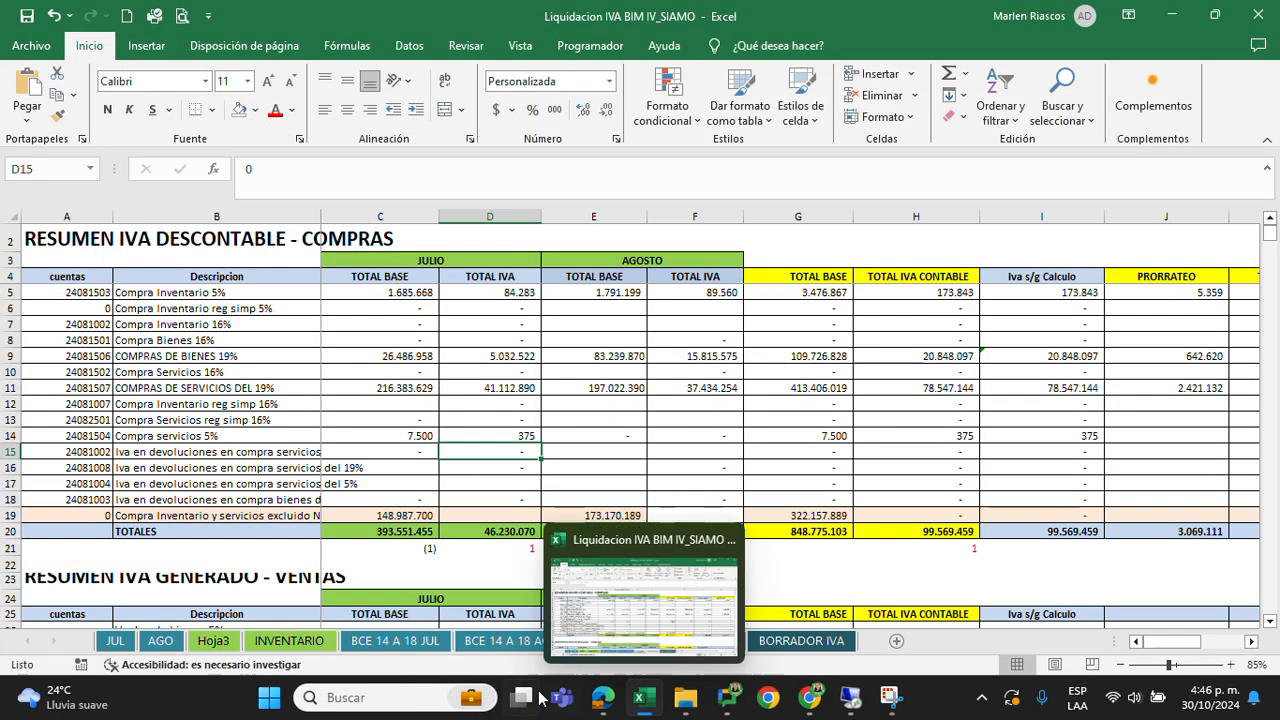
{"action": "mouse_move", "coordinate": [684, 700]}
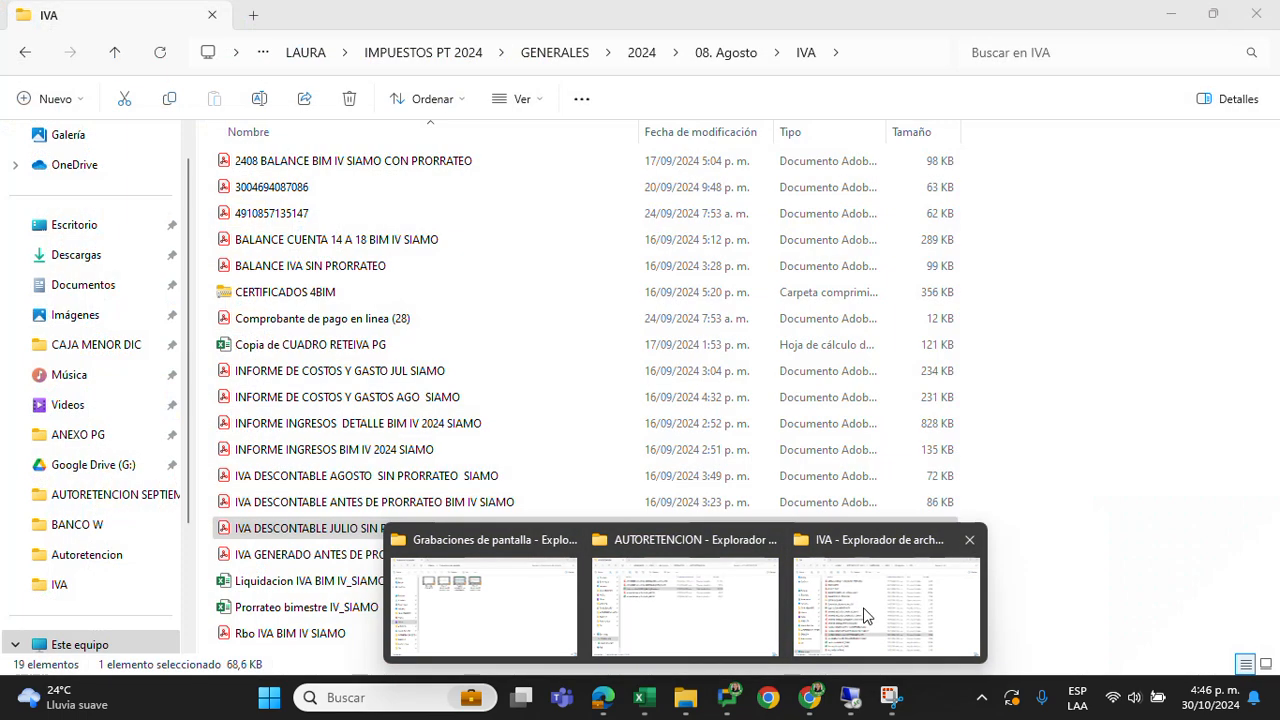
{"action": "left_click", "coordinate": [886, 605]}
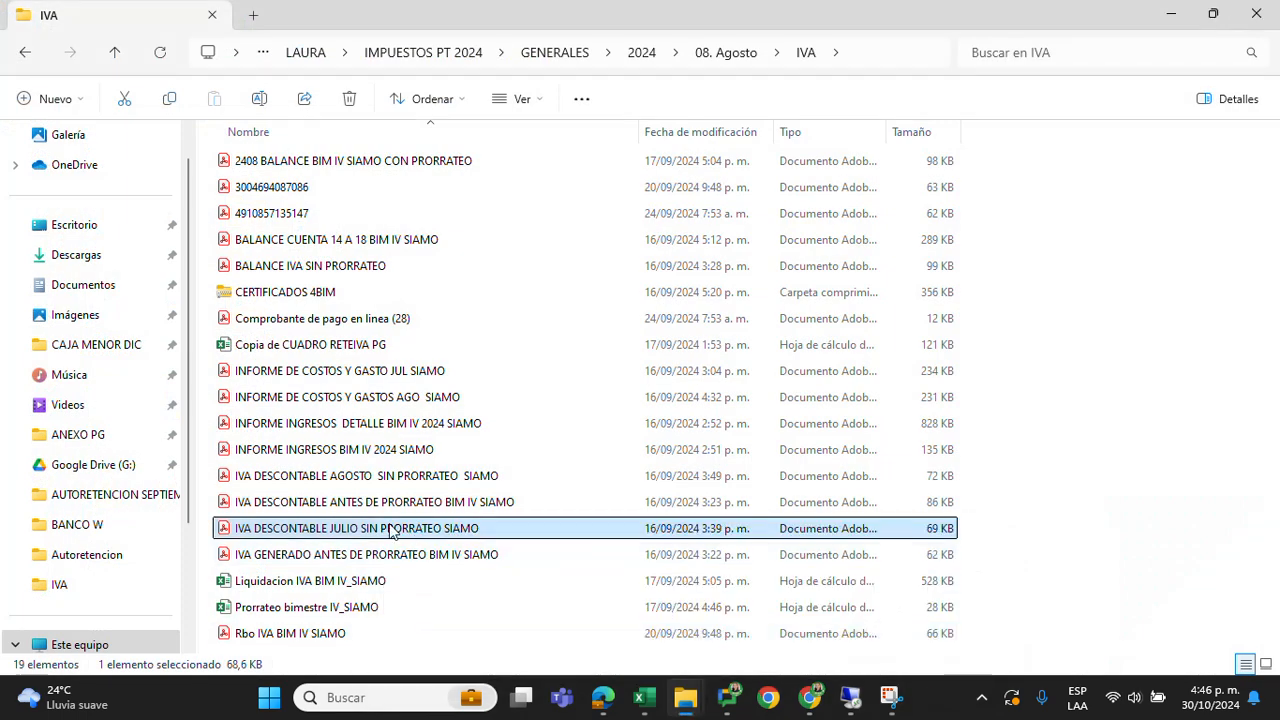
{"action": "left_click", "coordinate": [375, 477]}
{"action": "double_click", "coordinate": [424, 472]}
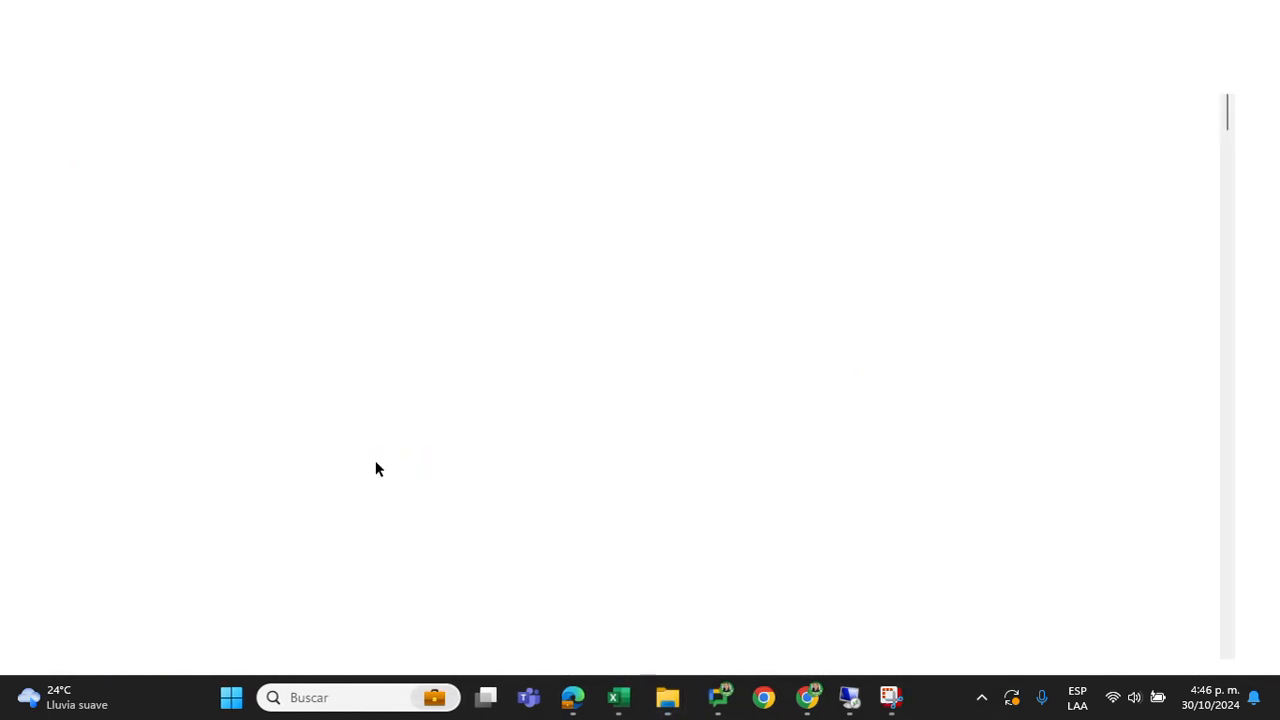
{"action": "left_click", "coordinate": [243, 101]}
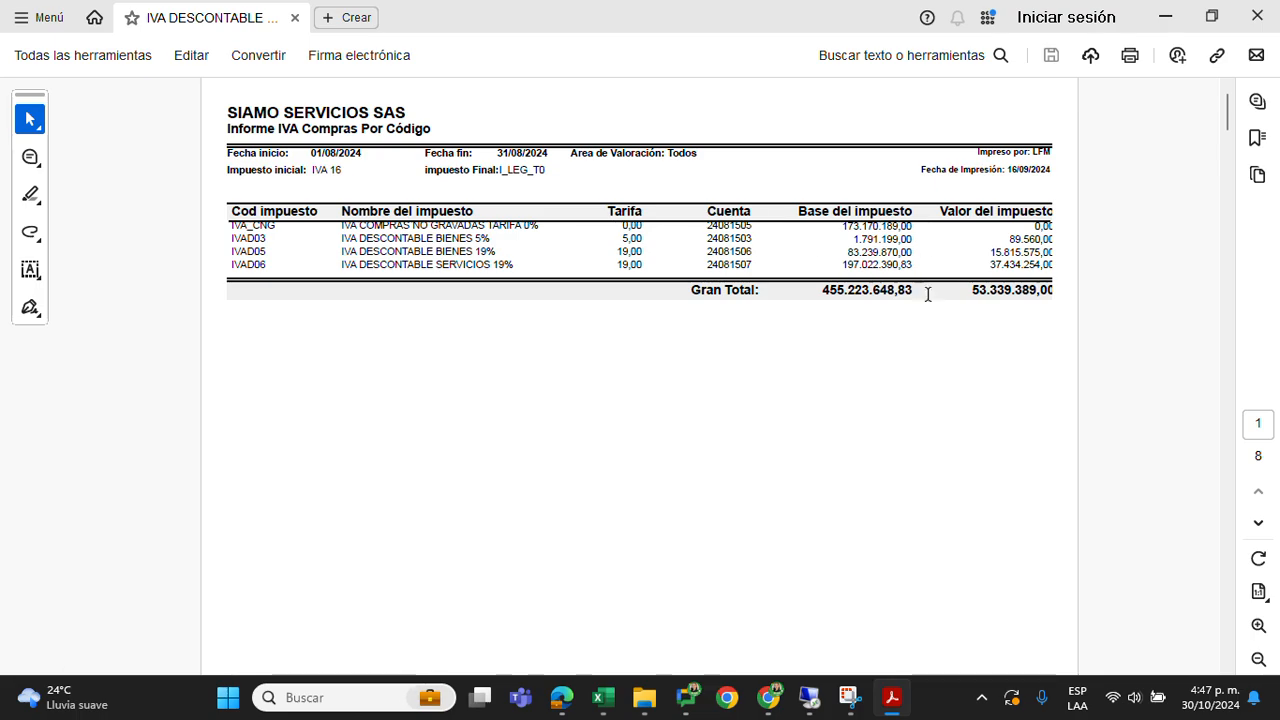
Compare the August Compra Inventario 5% base in E5 with the IVA DESCONTABLE BIENES 5% line of the PDF report
{"action": "left_click", "coordinate": [605, 705]}
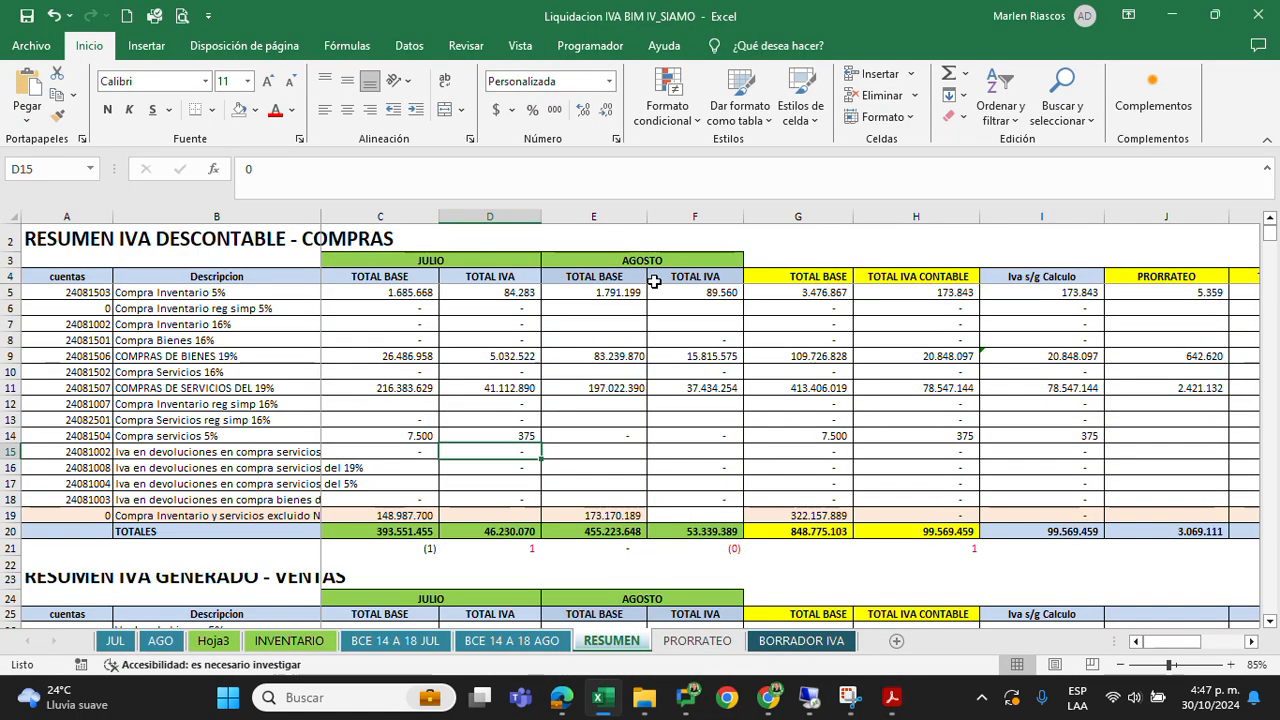
{"action": "left_click", "coordinate": [632, 292]}
{"action": "left_click_drag", "start_coordinate": [631, 292], "coordinate": [631, 359]}
{"action": "left_click", "coordinate": [627, 291]}
{"action": "key", "text": "alt+Tab"}
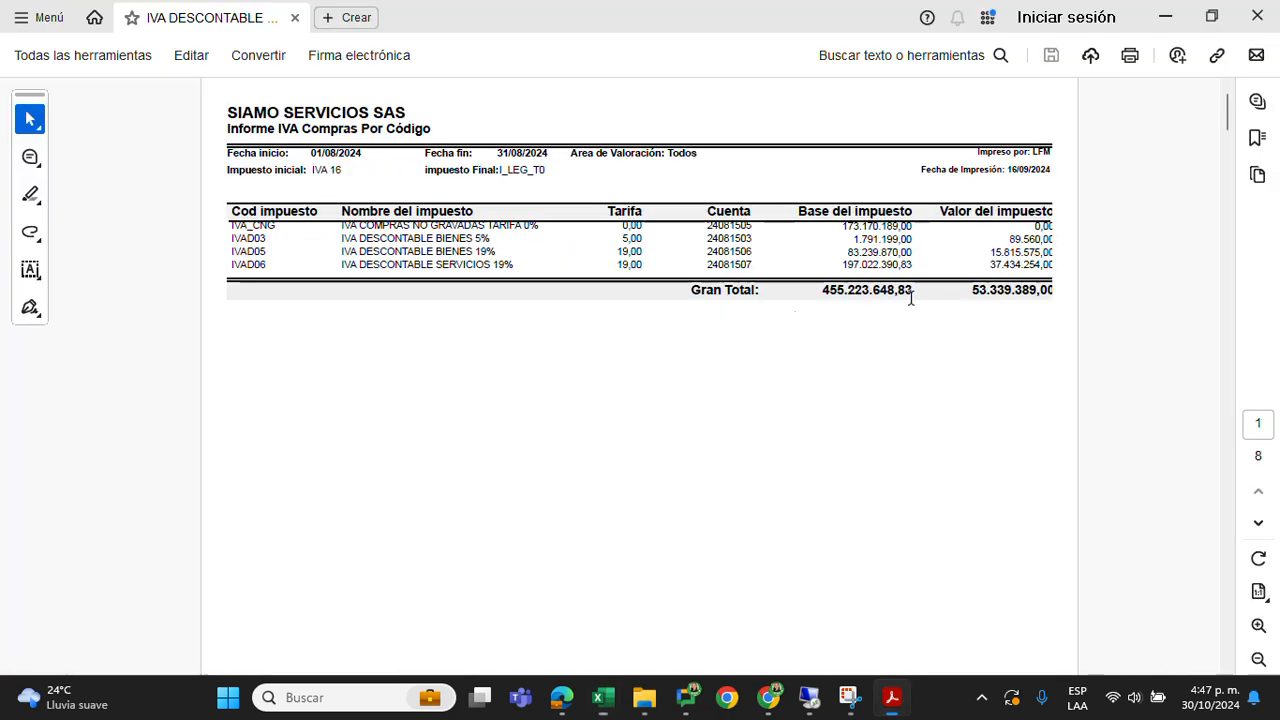
{"action": "left_click_drag", "start_coordinate": [849, 240], "coordinate": [917, 248]}
{"action": "left_click", "coordinate": [840, 290]}
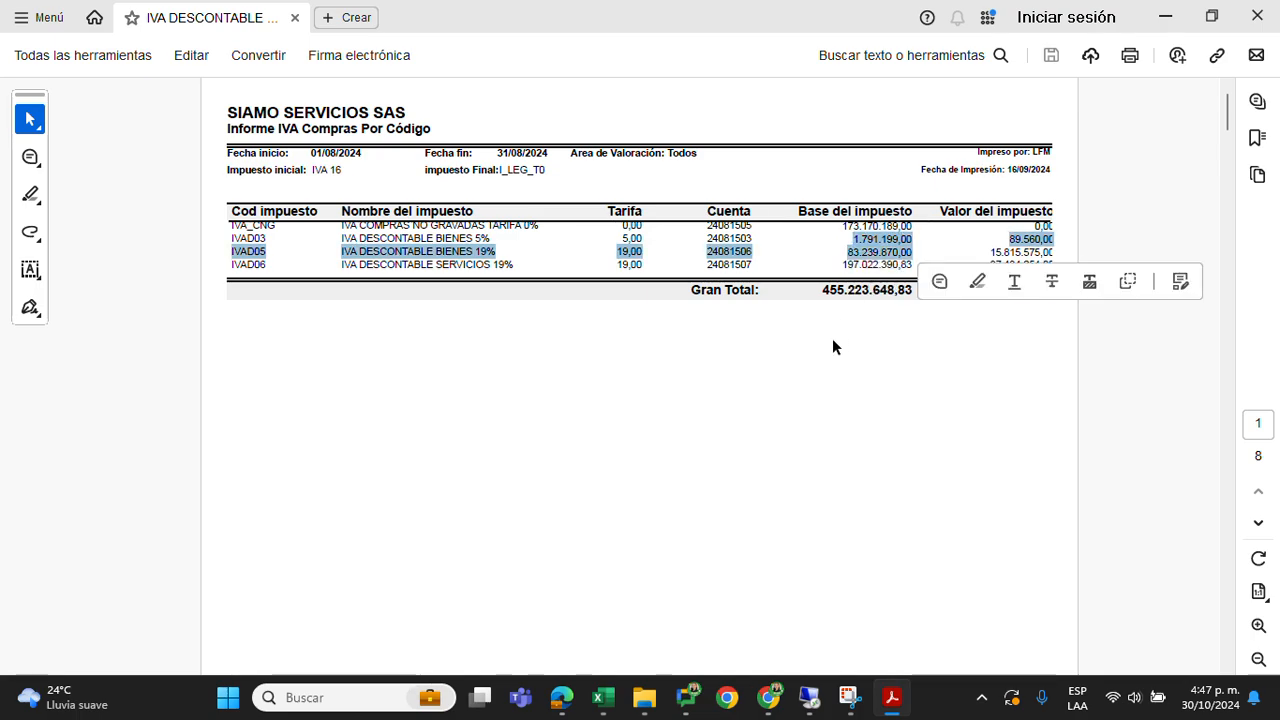
{"action": "left_click", "coordinate": [841, 296]}
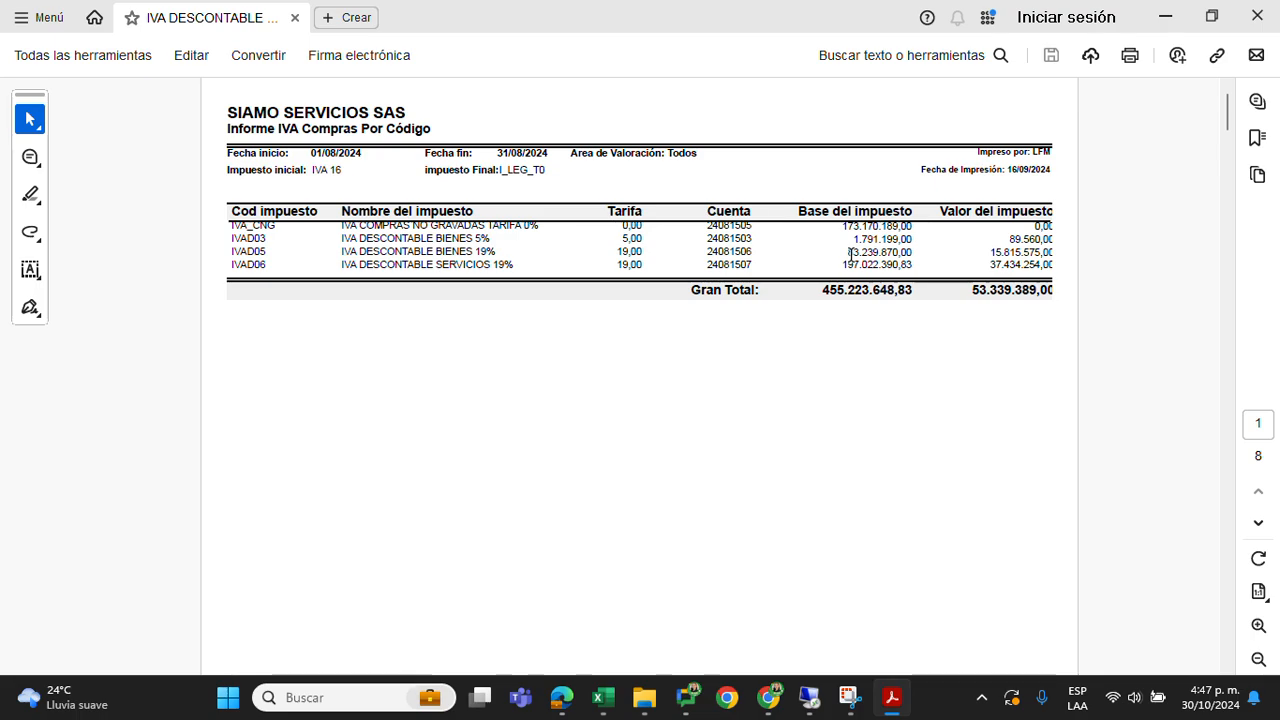
{"action": "key", "text": "alt+Tab"}
{"action": "left_click", "coordinate": [90, 297]}
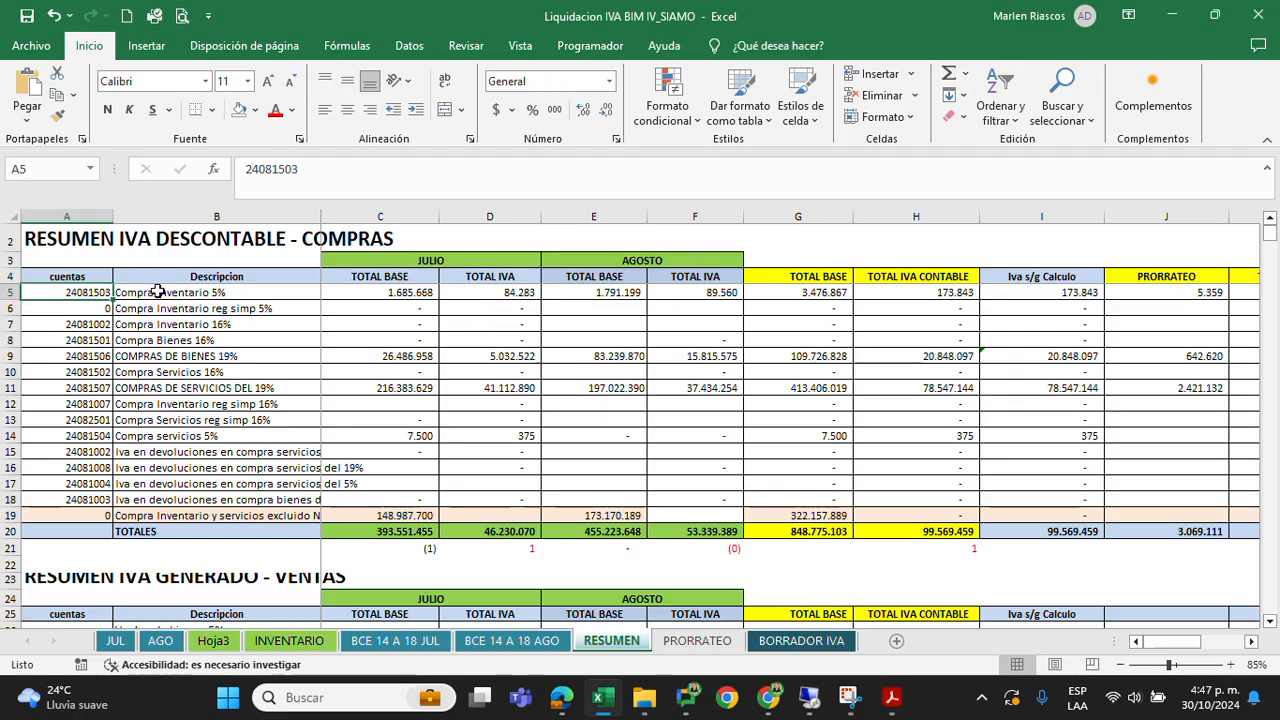
{"action": "left_click", "coordinate": [222, 293]}
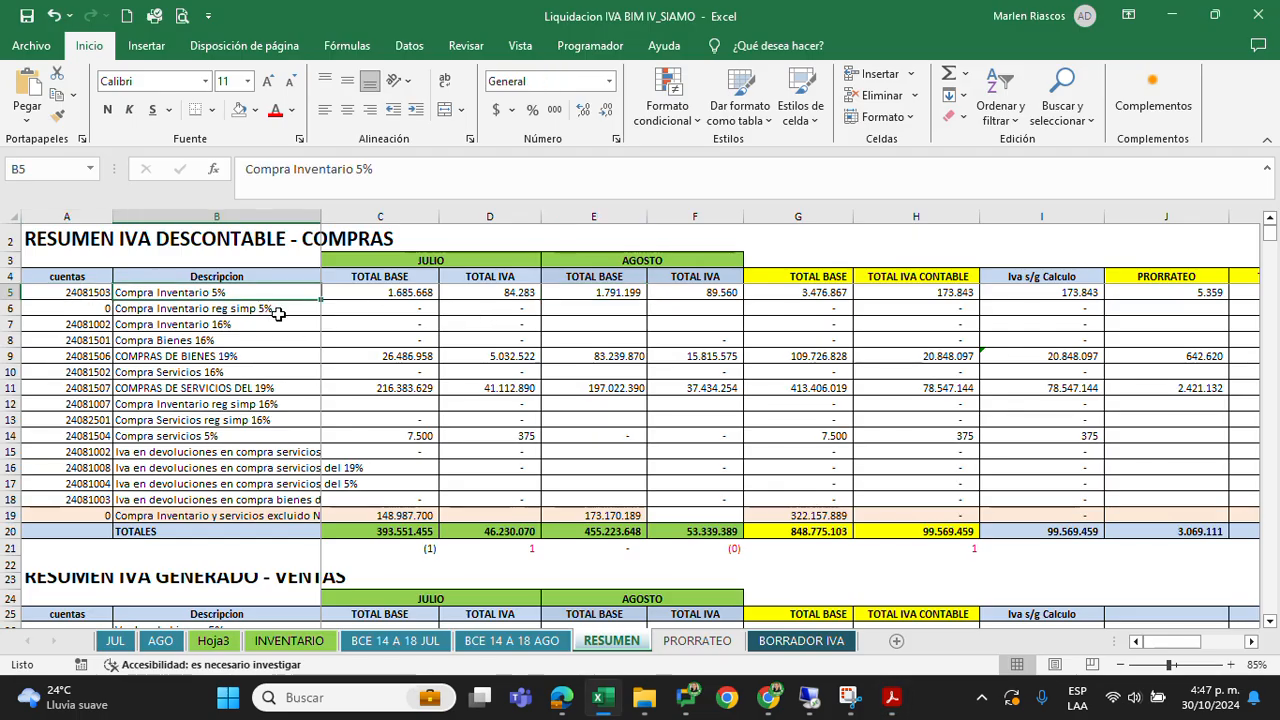
{"action": "left_click", "coordinate": [584, 292]}
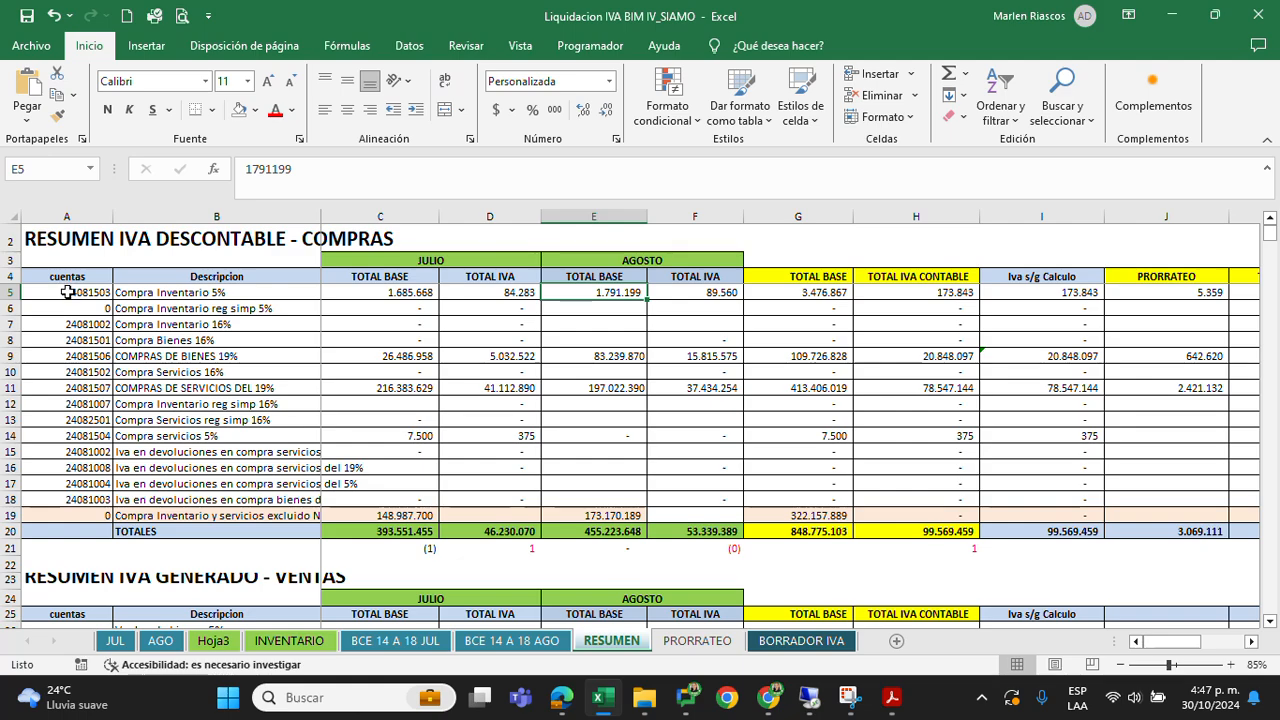
{"action": "key", "text": "alt+Tab"}
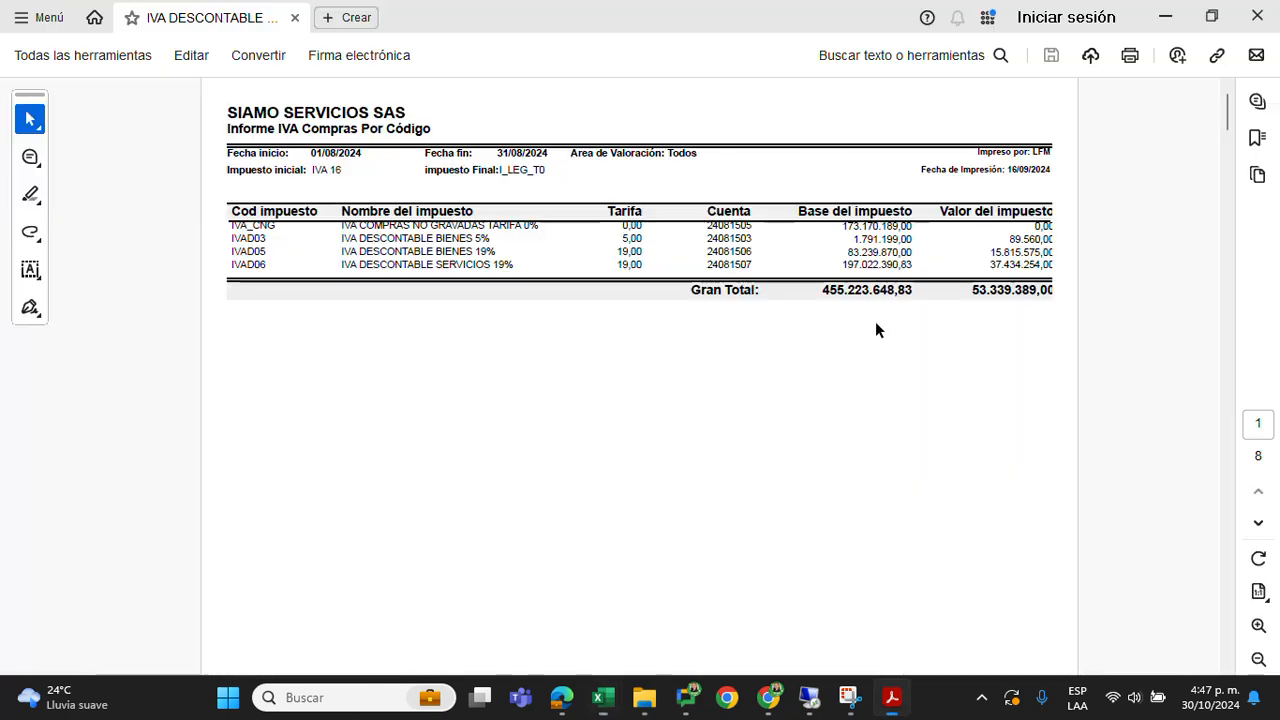
Compare the August COMPRAS DE BIENES 19% base in E9 with the PDF's IVA DESCONTABLE BIENES 19% line
{"action": "key", "text": "alt+Tab"}
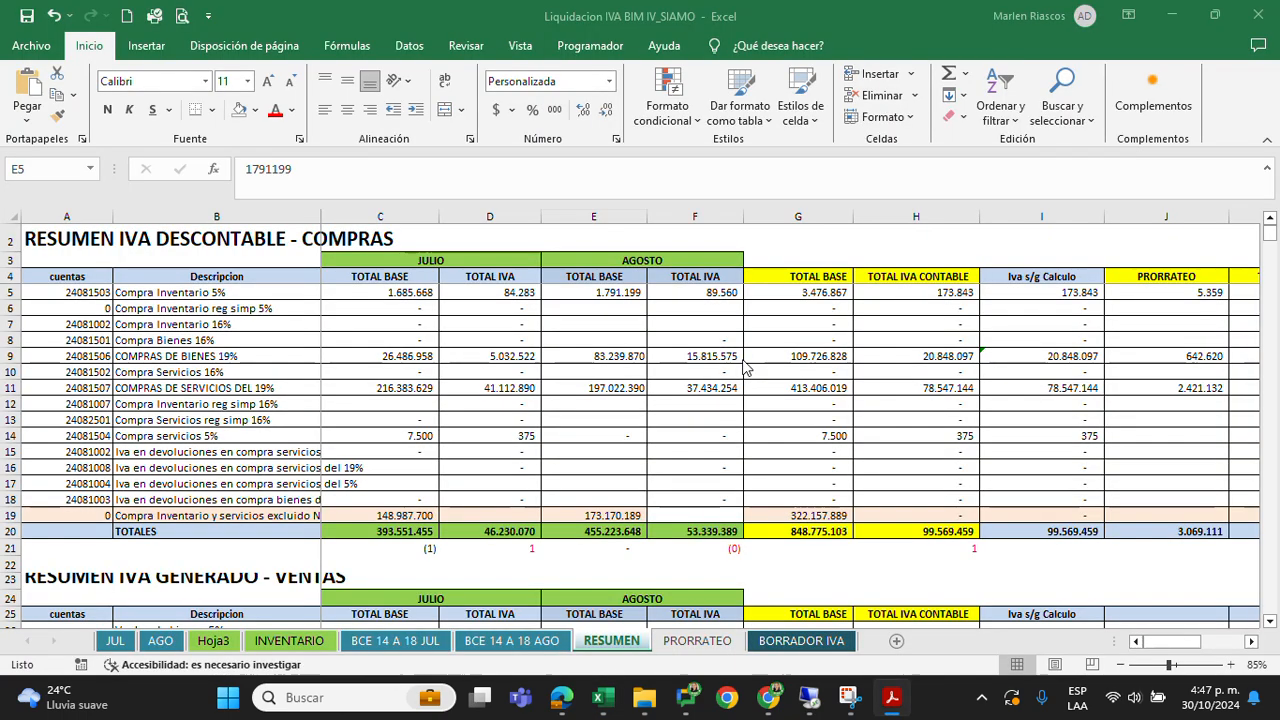
{"action": "left_click", "coordinate": [592, 356]}
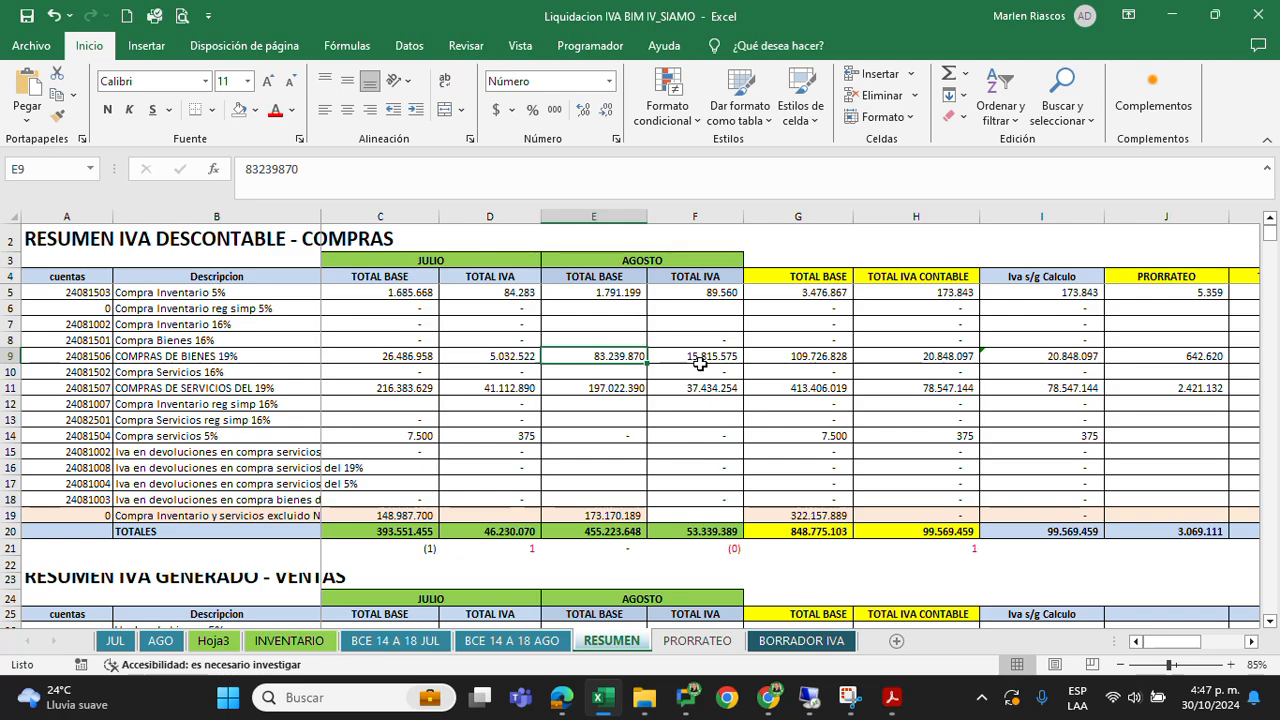
{"action": "key", "text": "alt+Tab"}
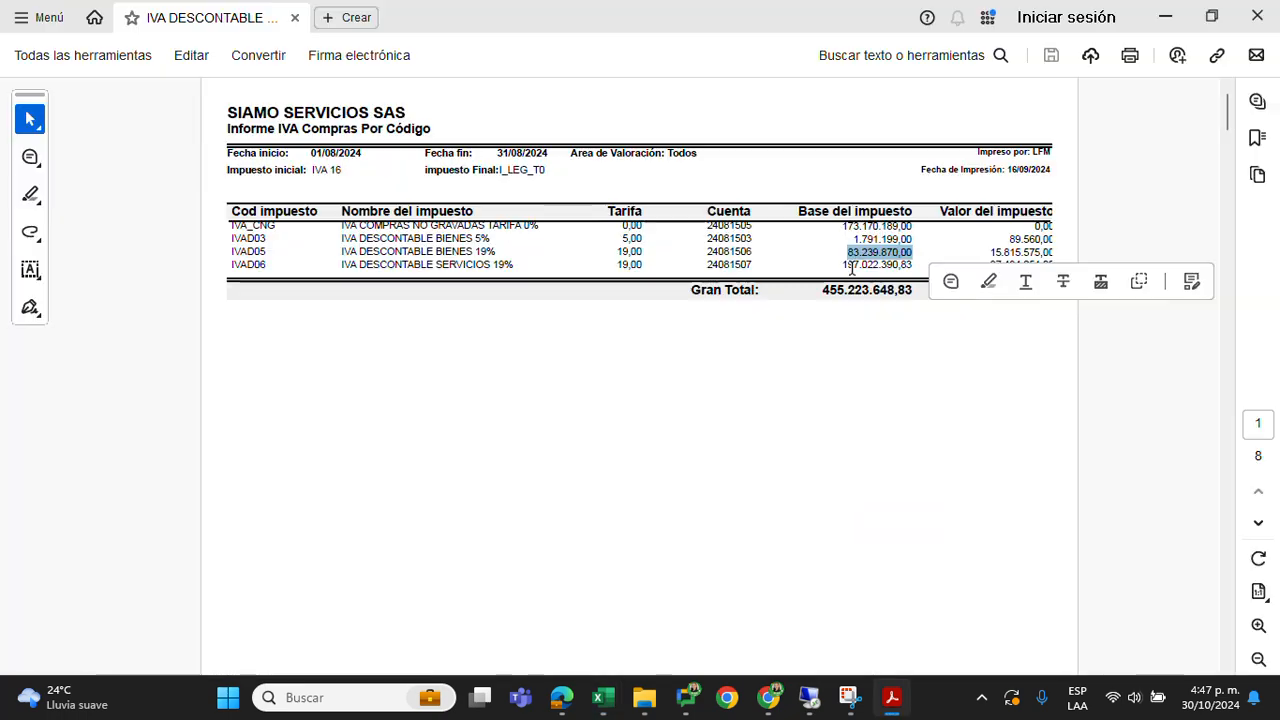
{"action": "key", "text": "alt+Tab"}
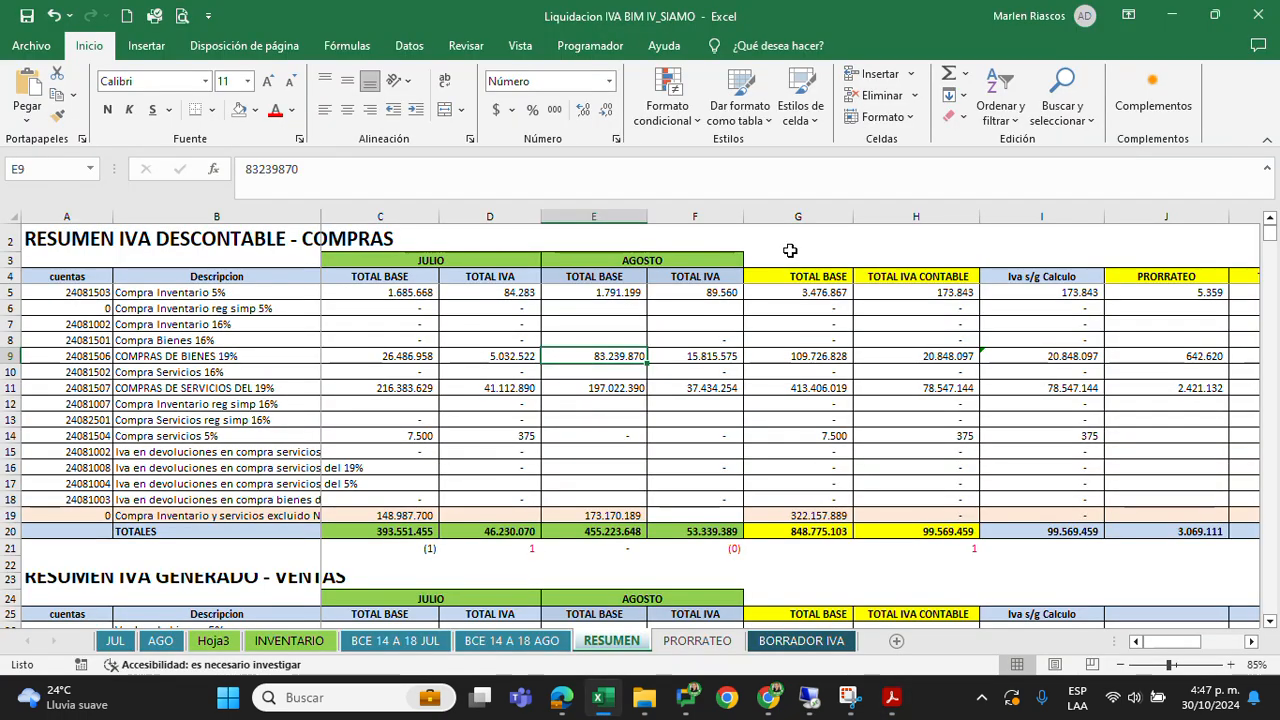
{"action": "key", "text": "alt+Tab"}
{"action": "key", "text": "alt+Tab"}
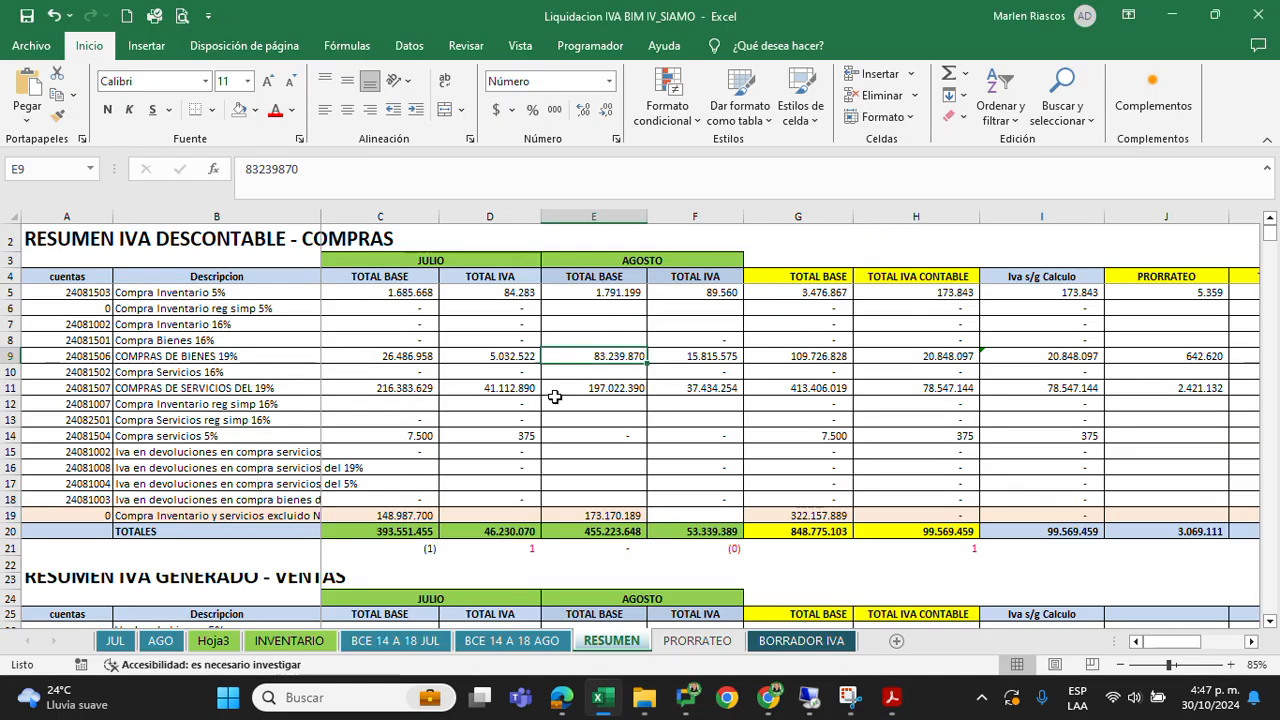
Compare the August COMPRAS DE SERVICIOS DEL 19% base in E11 with the PDF's IVA DESCONTABLE SERVICIOS 19% line
{"action": "key", "text": "Down"}
{"action": "key", "text": "Down"}
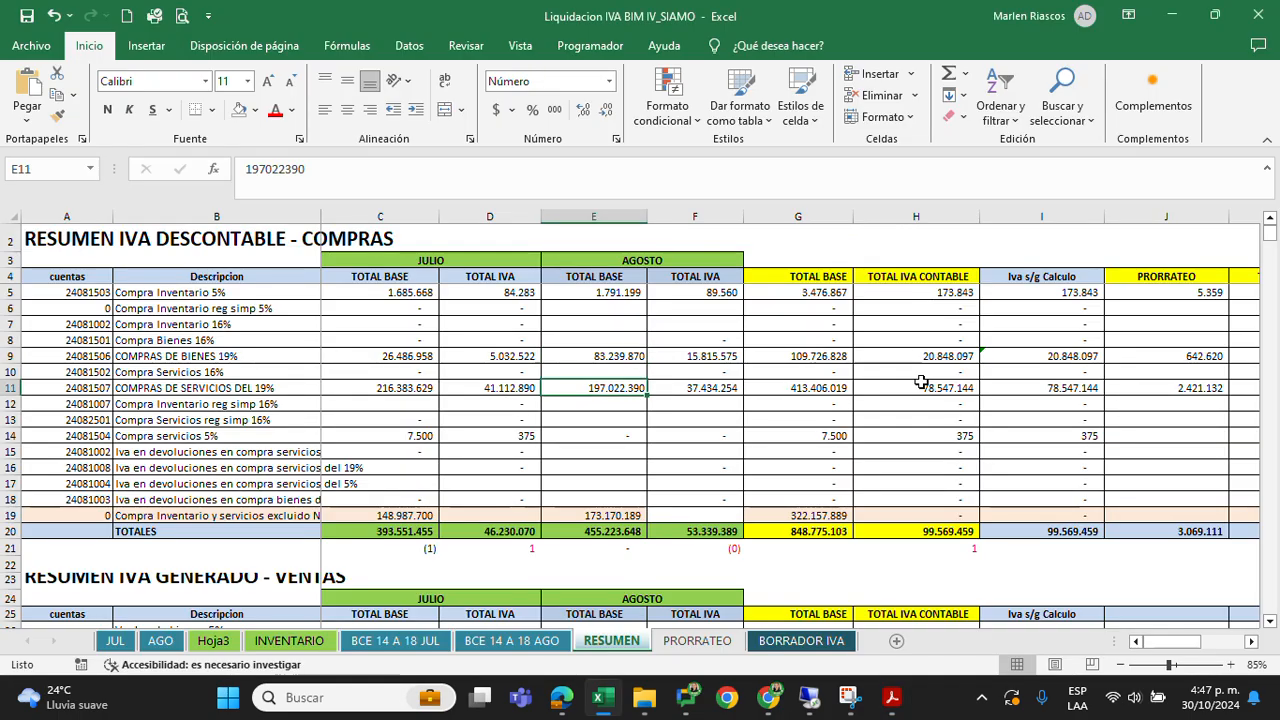
{"action": "key", "text": "alt+Tab"}
{"action": "left_click_drag", "start_coordinate": [841, 264], "coordinate": [897, 266]}
{"action": "key", "text": "alt+Tab"}
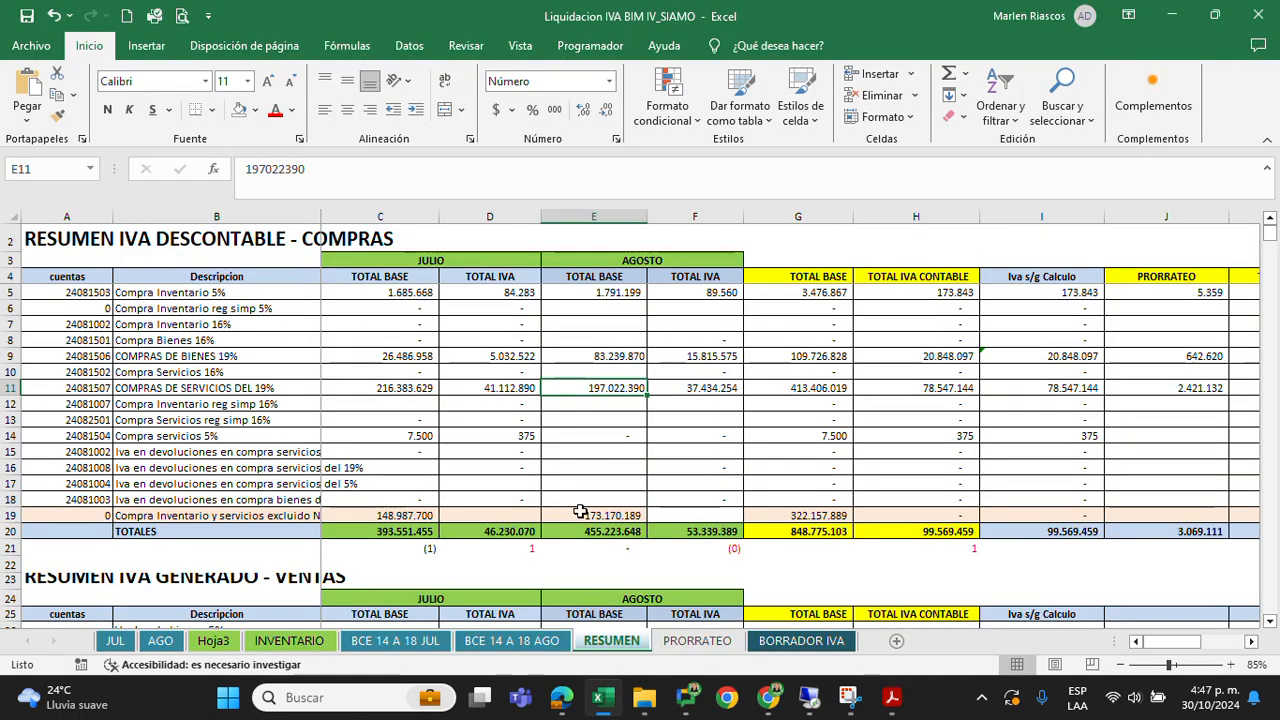
Compare the August excluded-purchases base in E19 with the PDF's IVA COMPRAS NO GRAVADAS TARIFA 0% line
{"action": "left_click", "coordinate": [224, 517]}
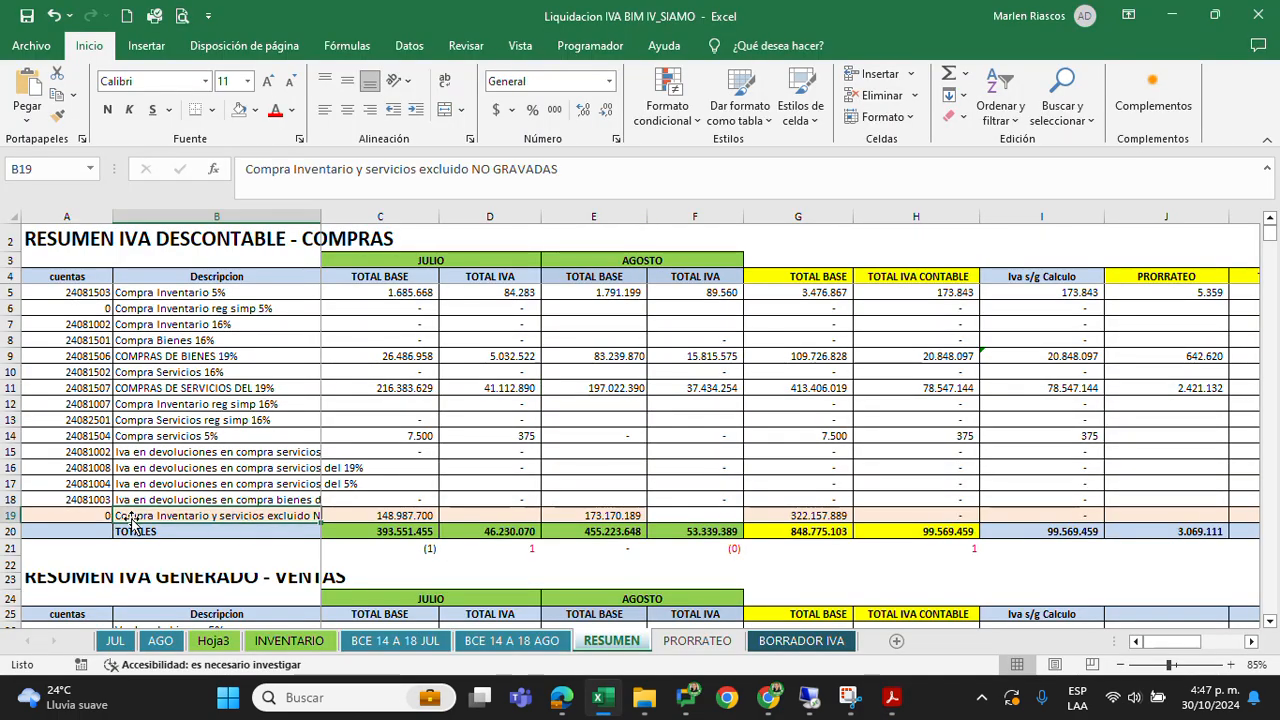
{"action": "left_click", "coordinate": [620, 515]}
{"action": "key", "text": "alt+Tab"}
{"action": "left_click_drag", "start_coordinate": [829, 211], "coordinate": [891, 222]}
{"action": "left_click", "coordinate": [707, 378]}
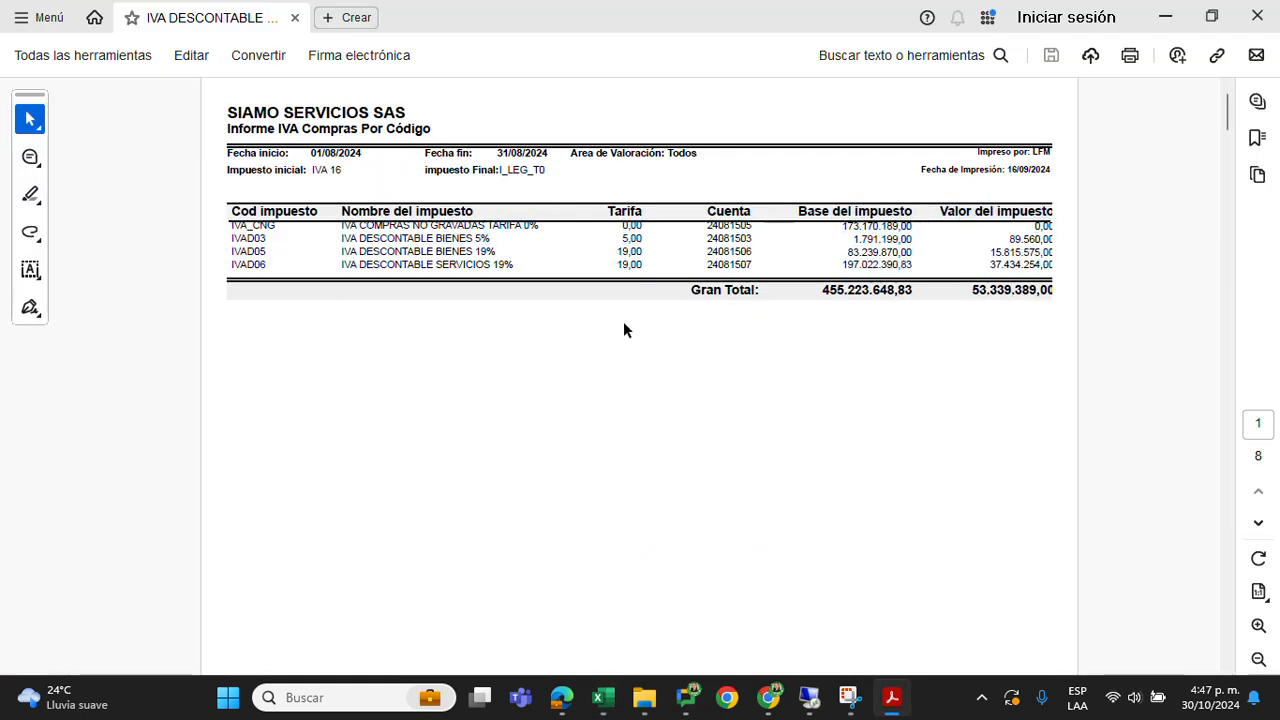
Close the August report and open IVA DESCONTABLE ANTES DE PRORRATEO BIM IV SIAMO from the IVA folder, with its tools pane hidden
{"action": "left_click", "coordinate": [1257, 17]}
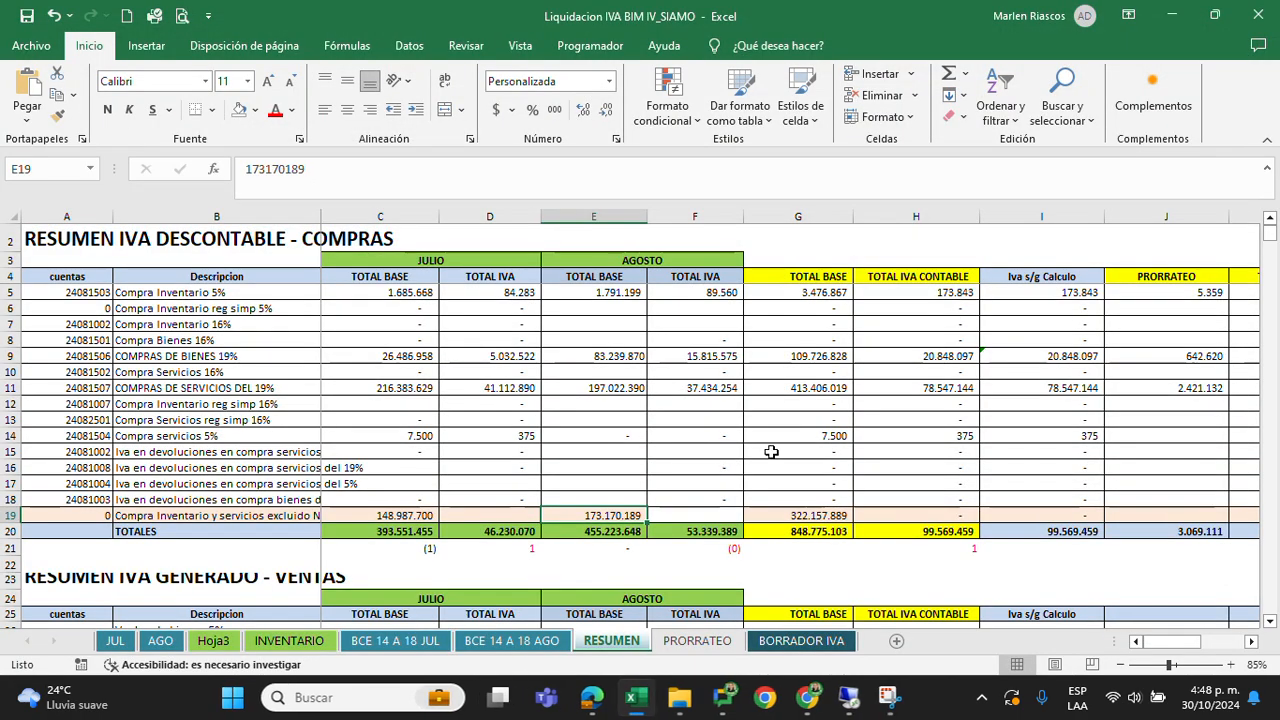
{"action": "mouse_move", "coordinate": [687, 708]}
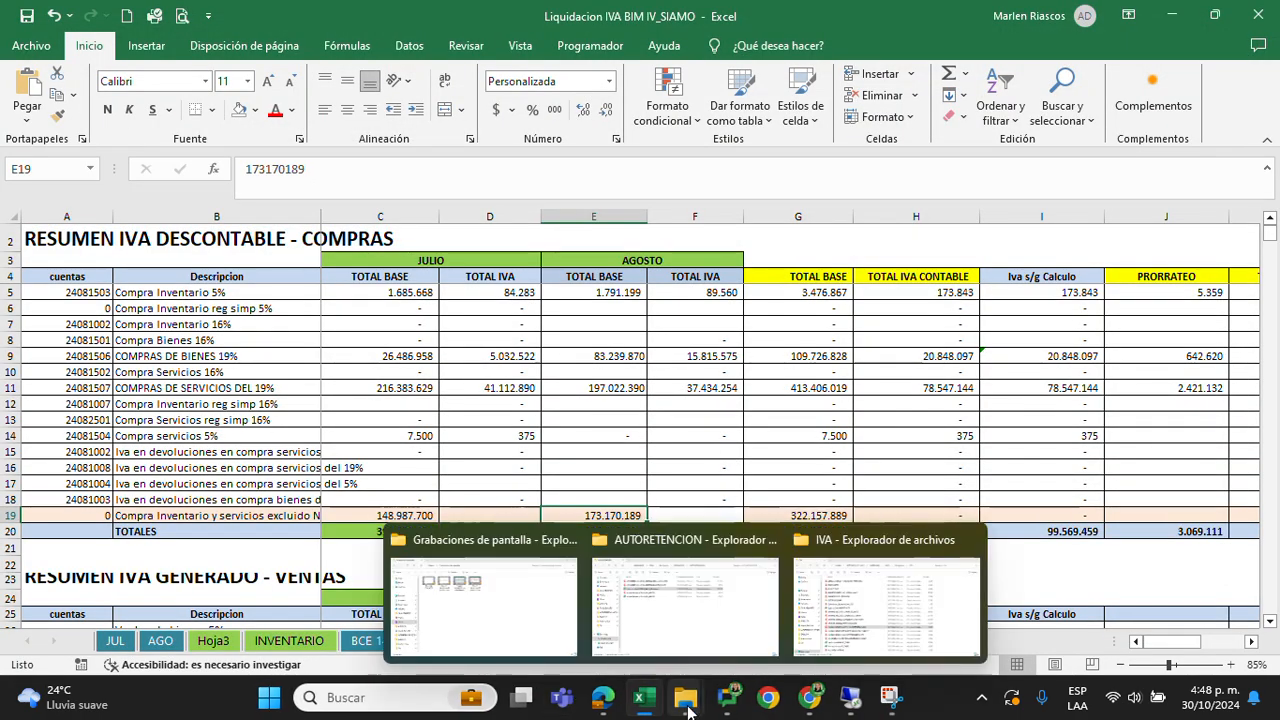
{"action": "left_click", "coordinate": [885, 600]}
{"action": "left_click", "coordinate": [362, 457]}
{"action": "left_click", "coordinate": [361, 477]}
{"action": "left_click", "coordinate": [365, 455]}
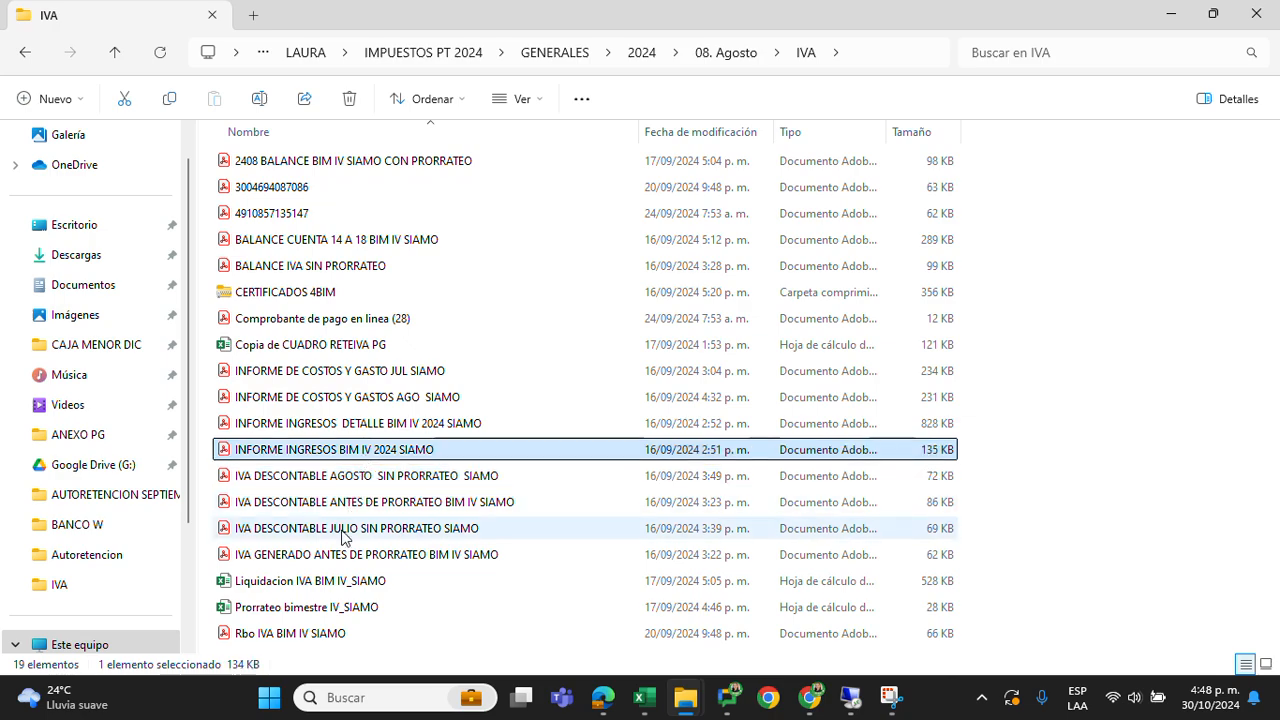
{"action": "left_click", "coordinate": [360, 505]}
{"action": "double_click", "coordinate": [455, 505]}
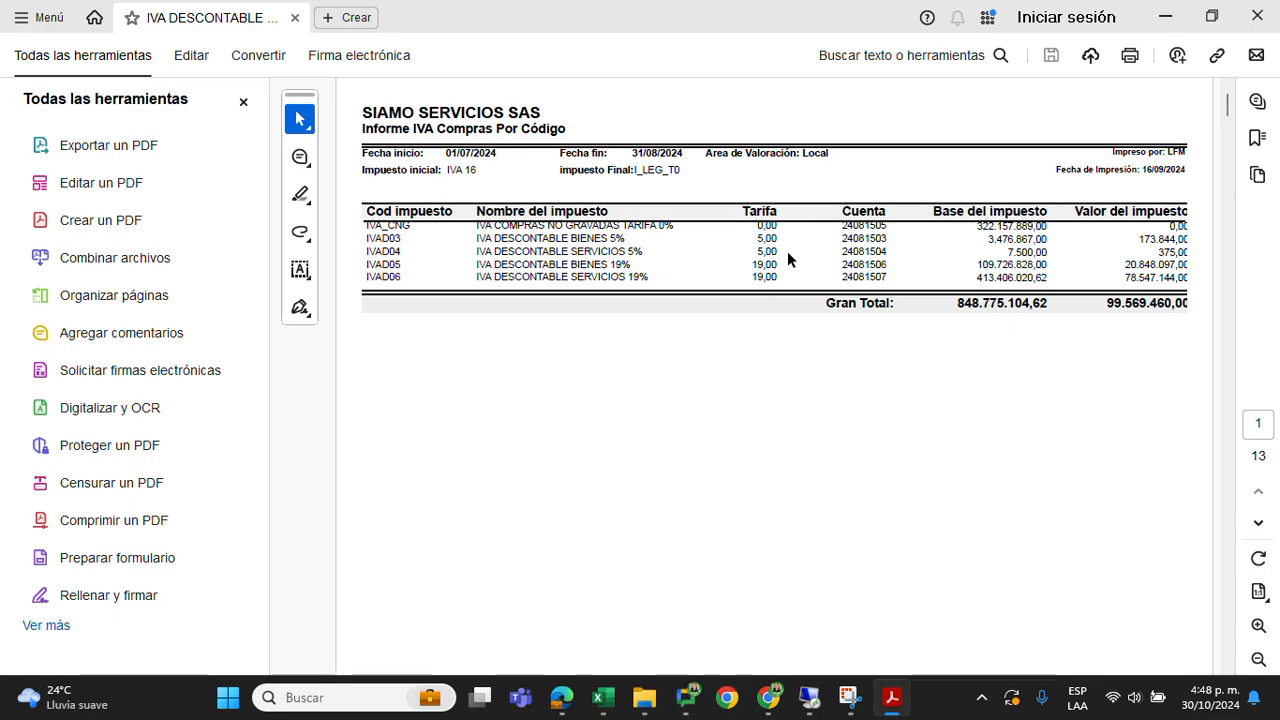
{"action": "left_click", "coordinate": [243, 101]}
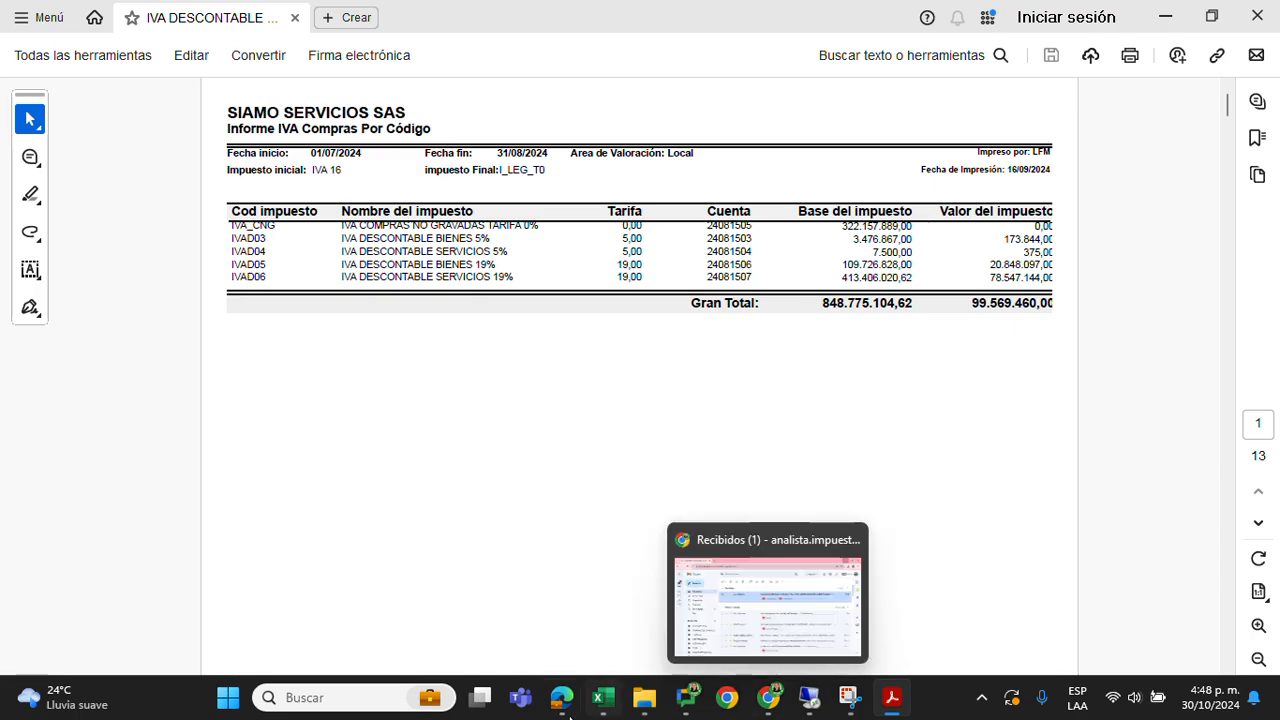
Review the bimonthly TOTAL BASE and TOTAL IVA CONTABLE columns and compare the base total in G20 with the PDF's Gran Total
{"action": "left_click", "coordinate": [617, 617]}
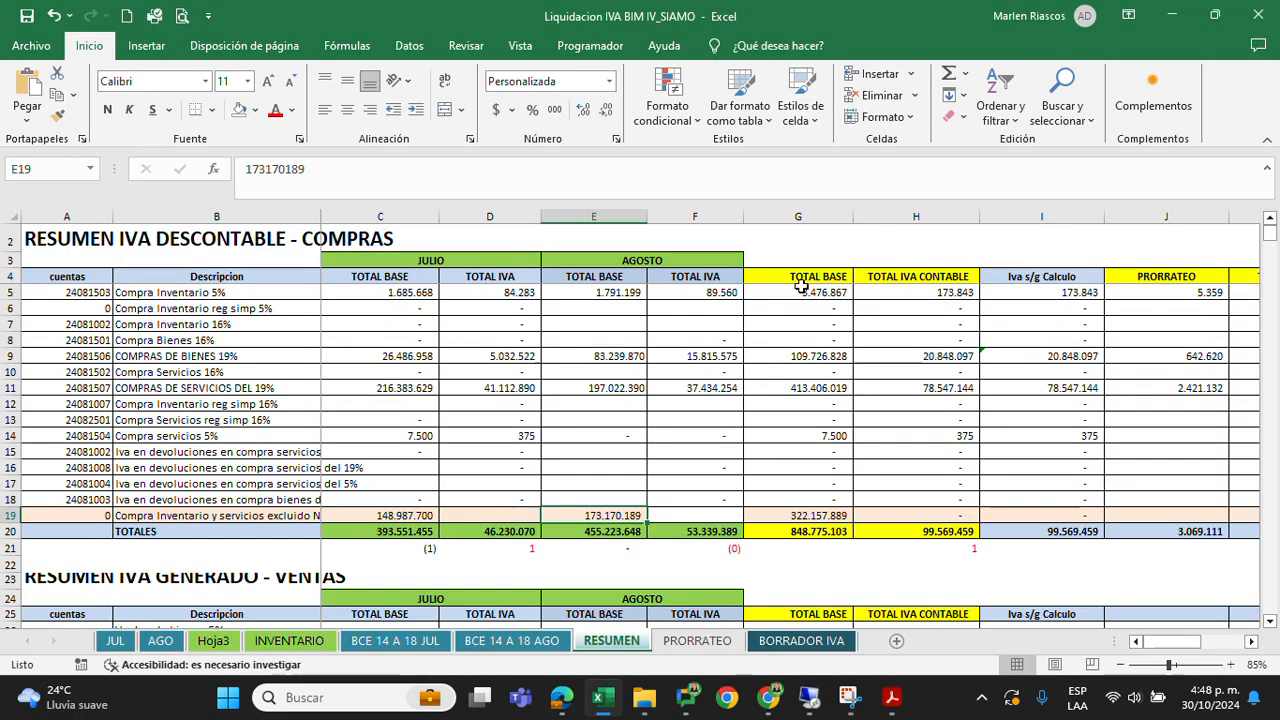
{"action": "left_click_drag", "start_coordinate": [806, 278], "coordinate": [894, 514]}
{"action": "left_click_drag", "start_coordinate": [817, 296], "coordinate": [905, 532]}
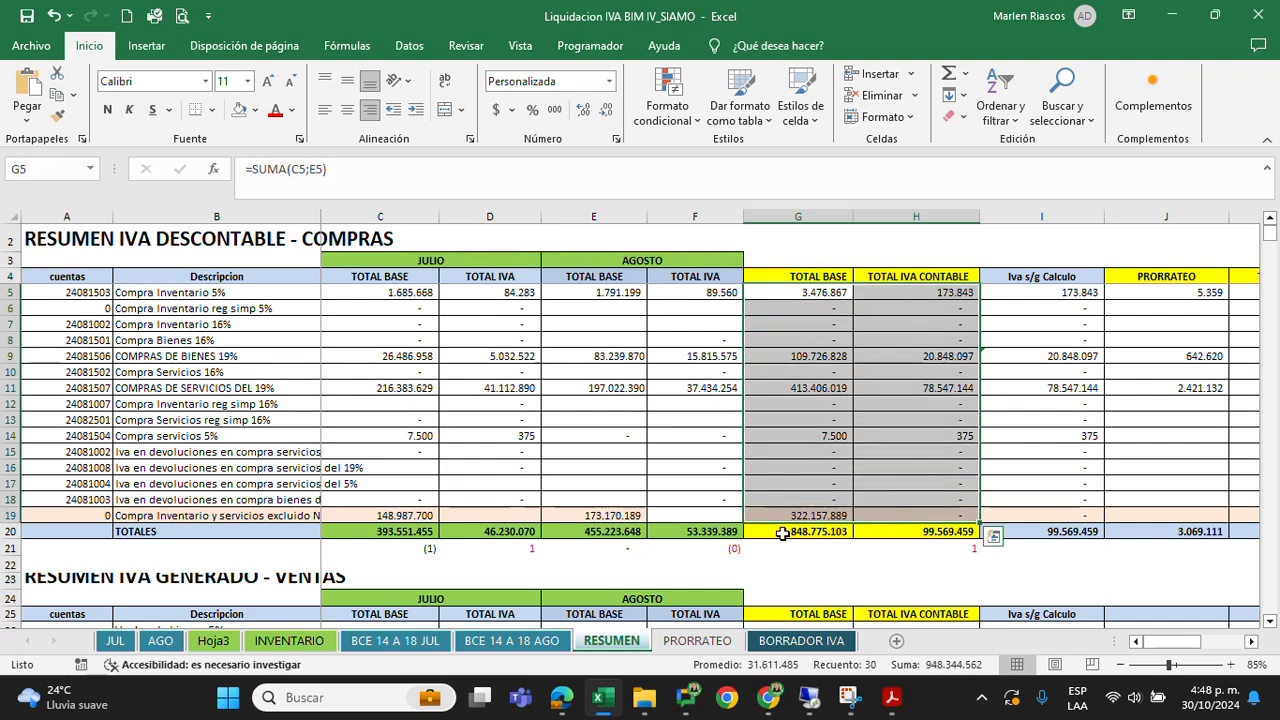
{"action": "left_click_drag", "start_coordinate": [782, 532], "coordinate": [909, 531]}
{"action": "key", "text": "alt+Tab"}
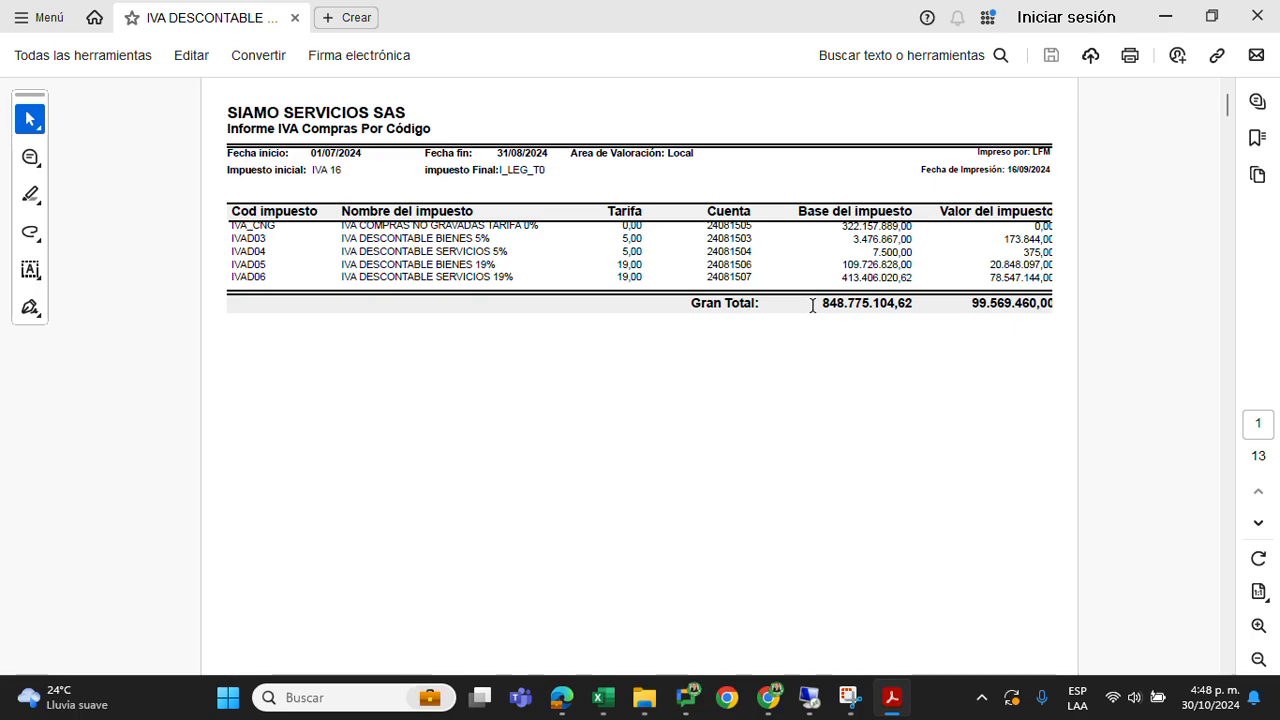
{"action": "left_click_drag", "start_coordinate": [818, 305], "coordinate": [918, 311]}
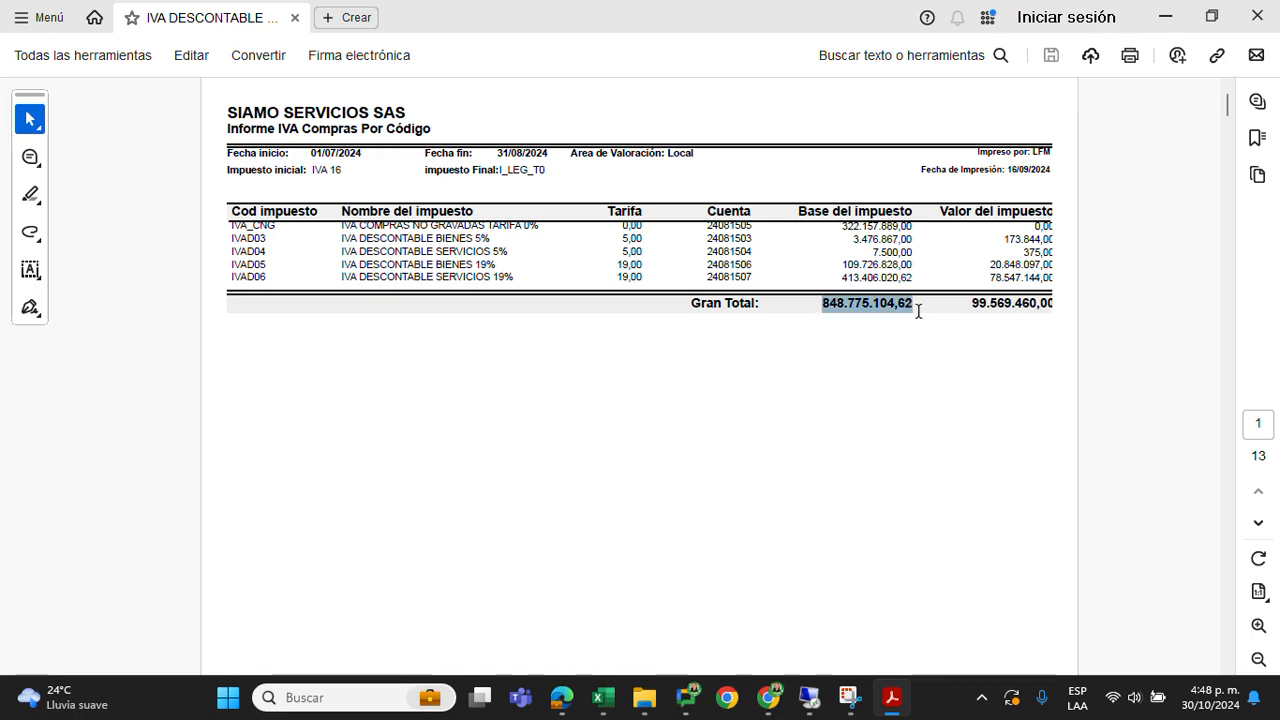
{"action": "key", "text": "alt+Tab"}
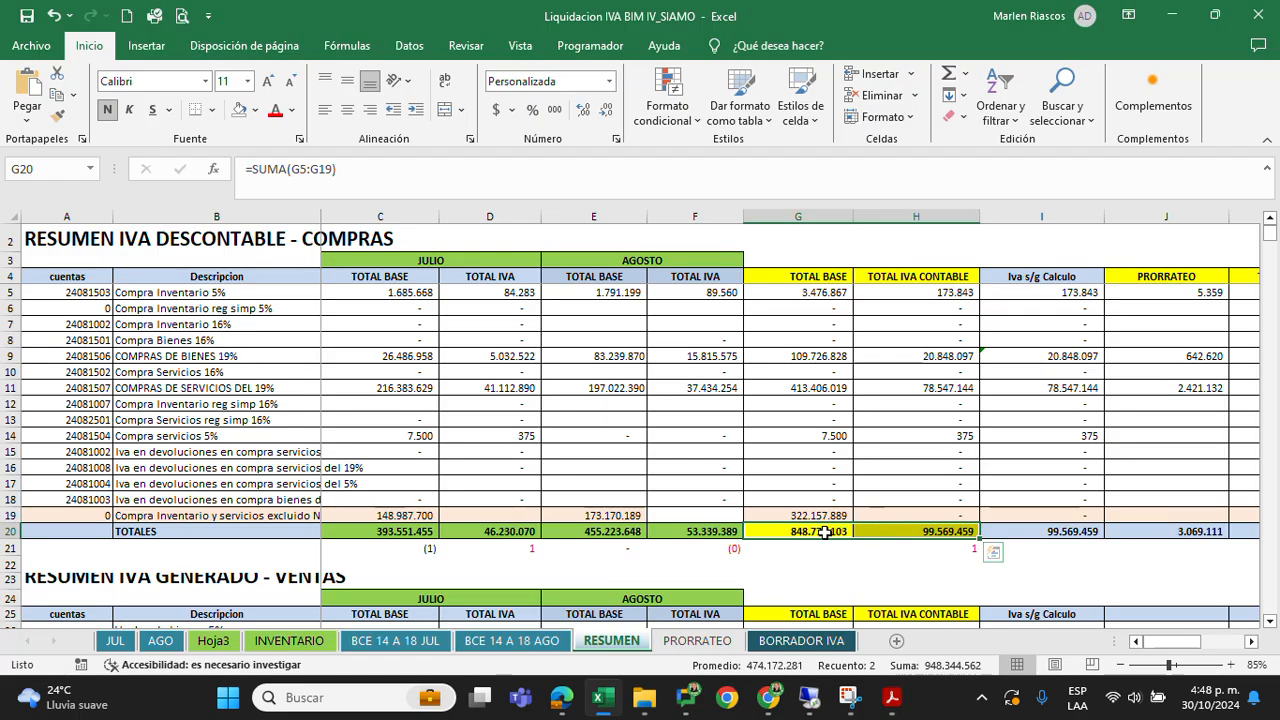
Compare the bimonthly TOTAL IVA CONTABLE total in H20 with the Gran Total tax value in the PDF report
{"action": "left_click", "coordinate": [910, 531]}
{"action": "key", "text": "alt+Tab"}
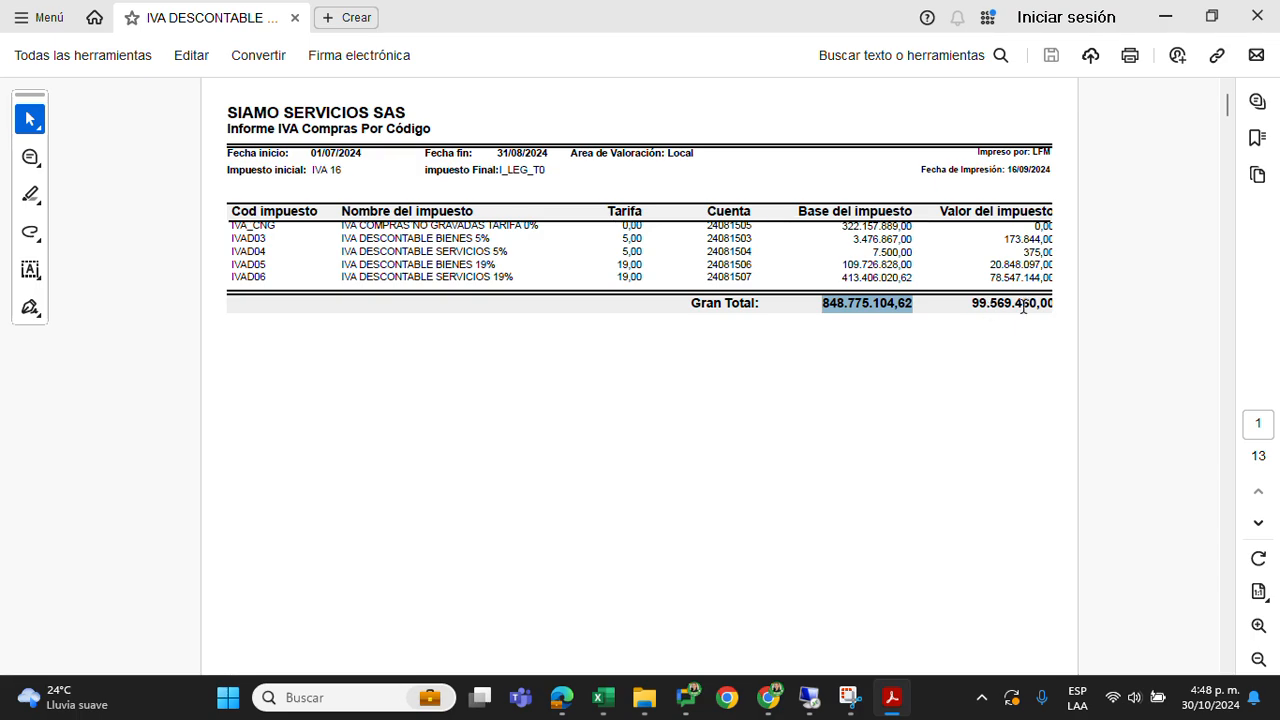
{"action": "key", "text": "alt+Tab"}
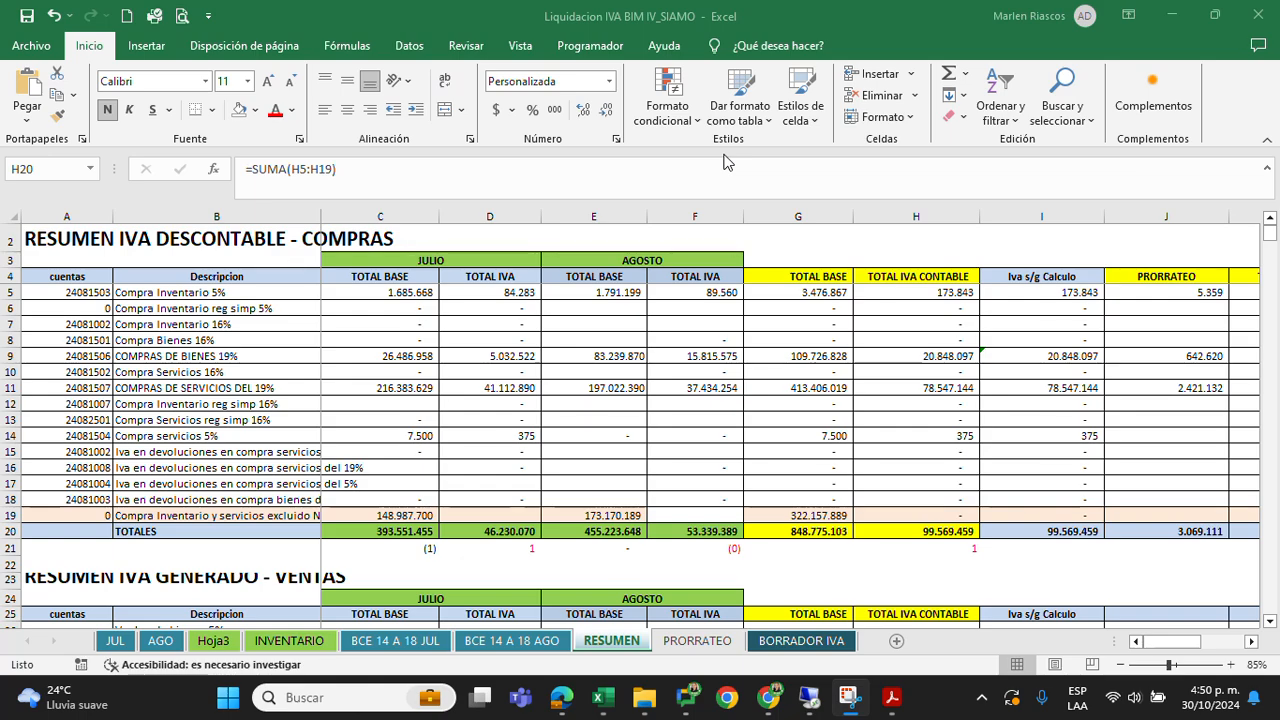
Examine the SIAMO SERVICIOS SAS balance for 01/07/2024 to 31/08/2024 pasted below the RESUMEN tables
{"action": "scroll", "coordinate": [385, 435], "scroll_direction": "down", "scroll_amount": 18}
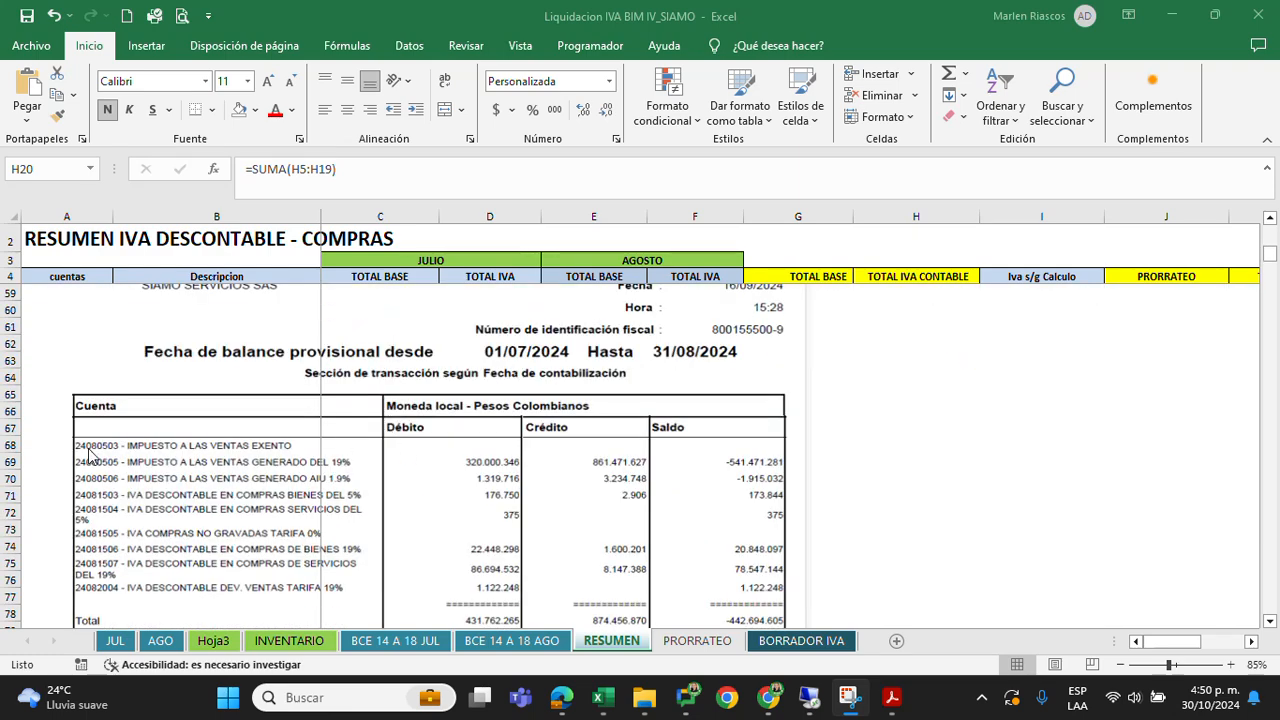
{"action": "scroll", "coordinate": [205, 462], "scroll_direction": "down", "scroll_amount": 2}
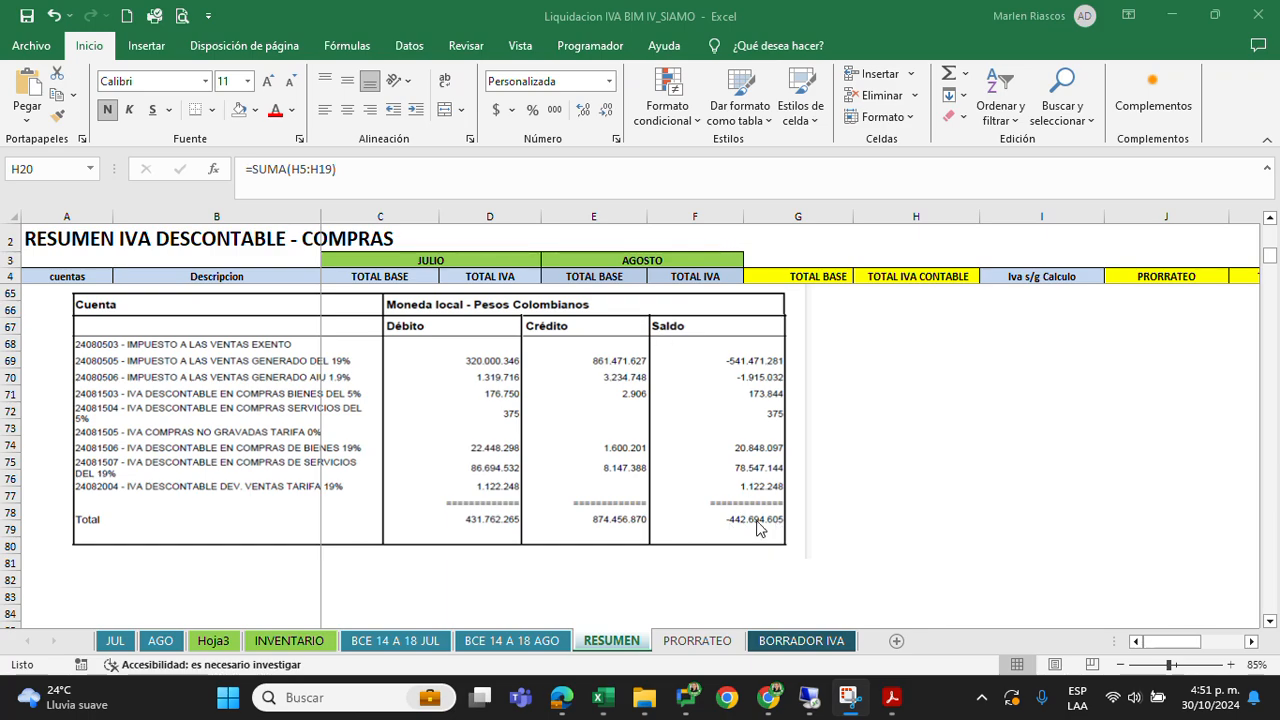
{"action": "scroll", "coordinate": [900, 492], "scroll_direction": "up", "scroll_amount": 6}
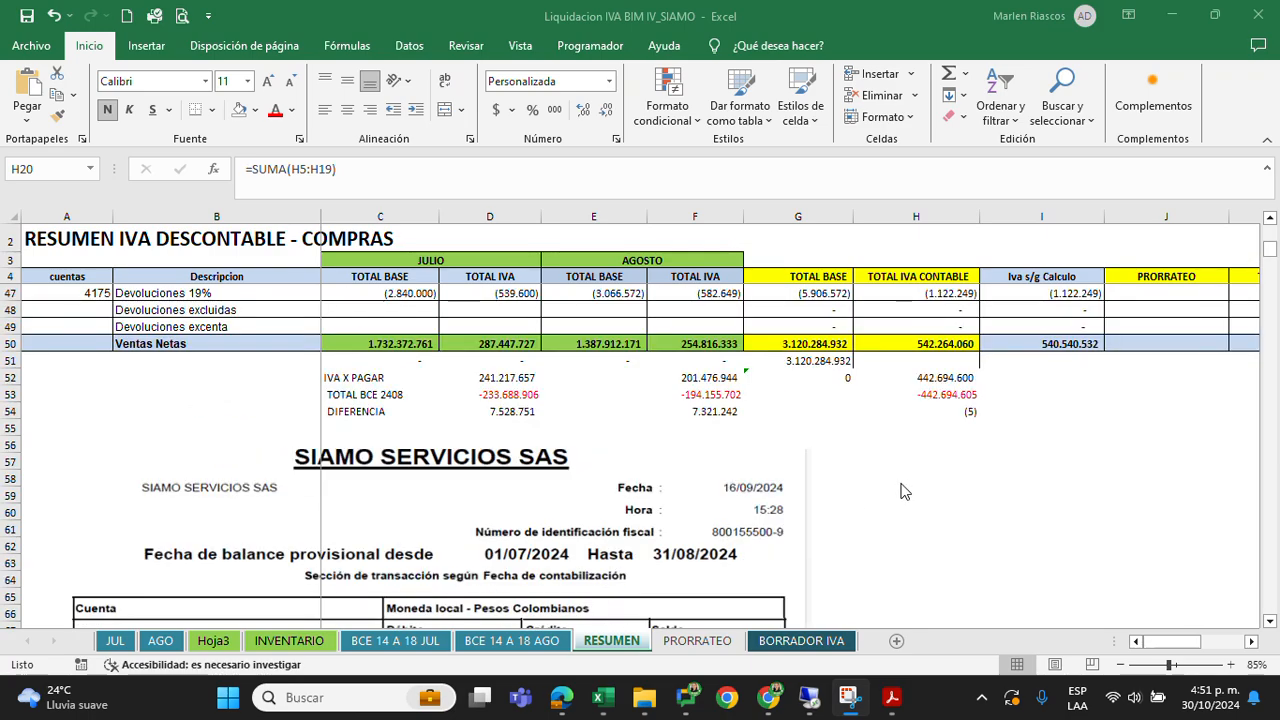
Check the bimonthly IVA X PAGAR in H52, TOTAL BCE 2408 in H53 and DIFERENCIA in H54 against the pasted balance's total
{"action": "left_click", "coordinate": [937, 381]}
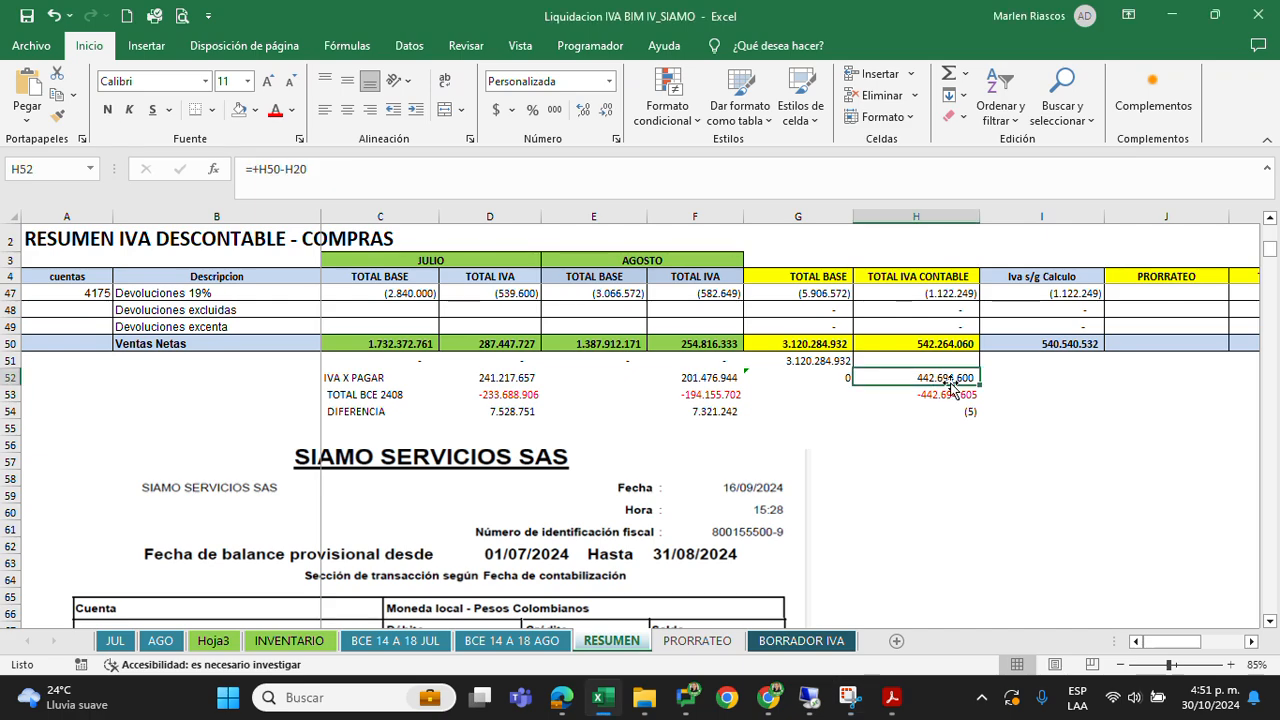
{"action": "double_click", "coordinate": [940, 381]}
{"action": "key", "text": "Return"}
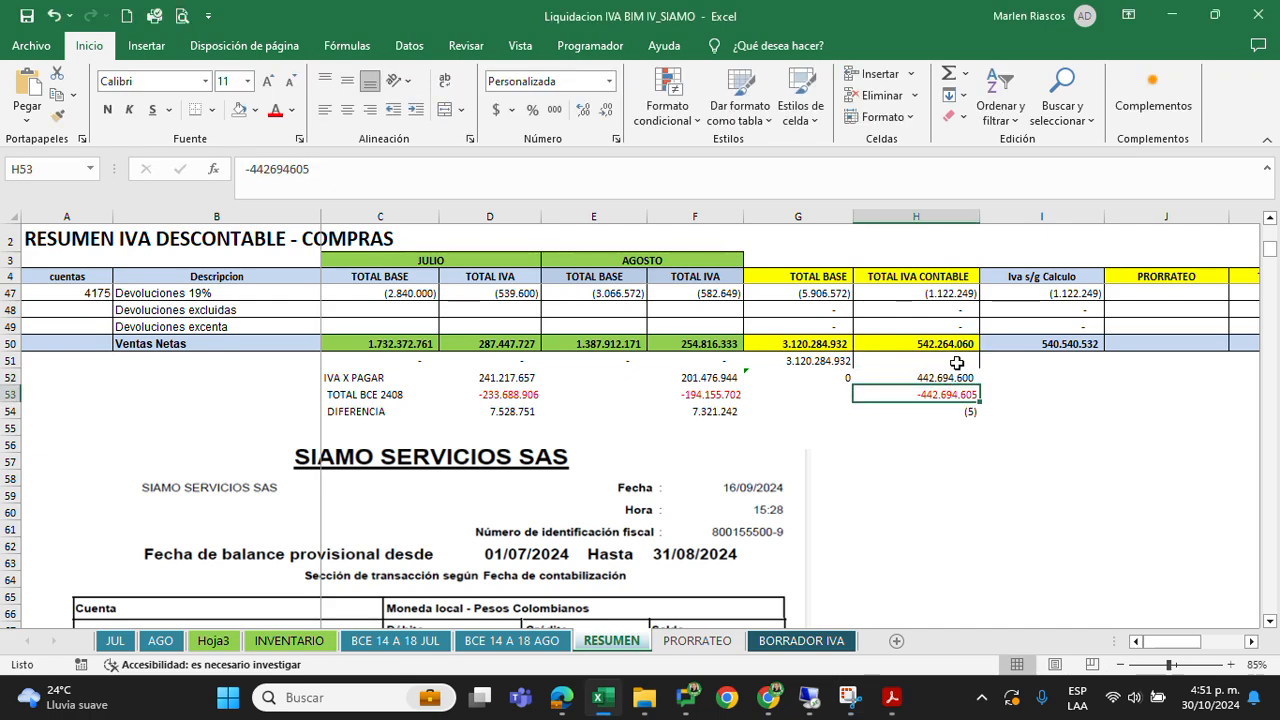
{"action": "double_click", "coordinate": [948, 392]}
{"action": "key", "text": "Return"}
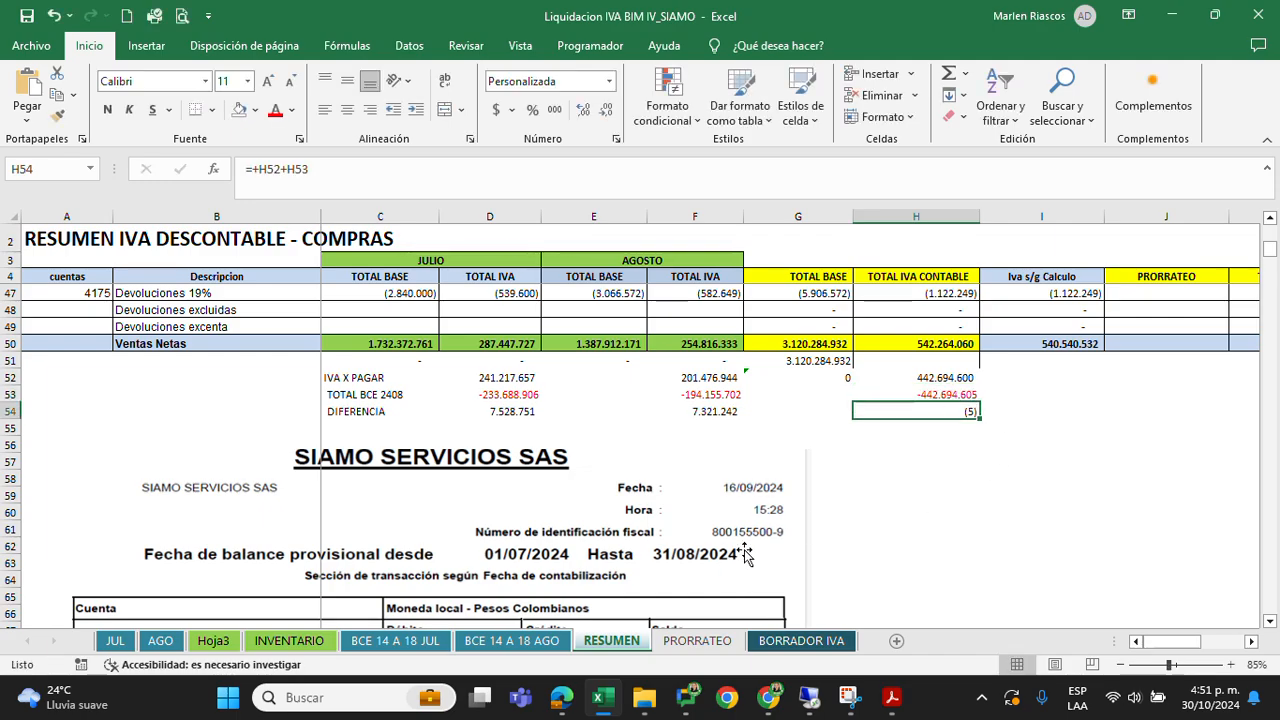
{"action": "scroll", "coordinate": [744, 553], "scroll_direction": "down", "scroll_amount": 2}
{"action": "scroll", "coordinate": [744, 553], "scroll_direction": "down", "scroll_amount": 3}
{"action": "scroll", "coordinate": [744, 548], "scroll_direction": "up", "scroll_amount": 3}
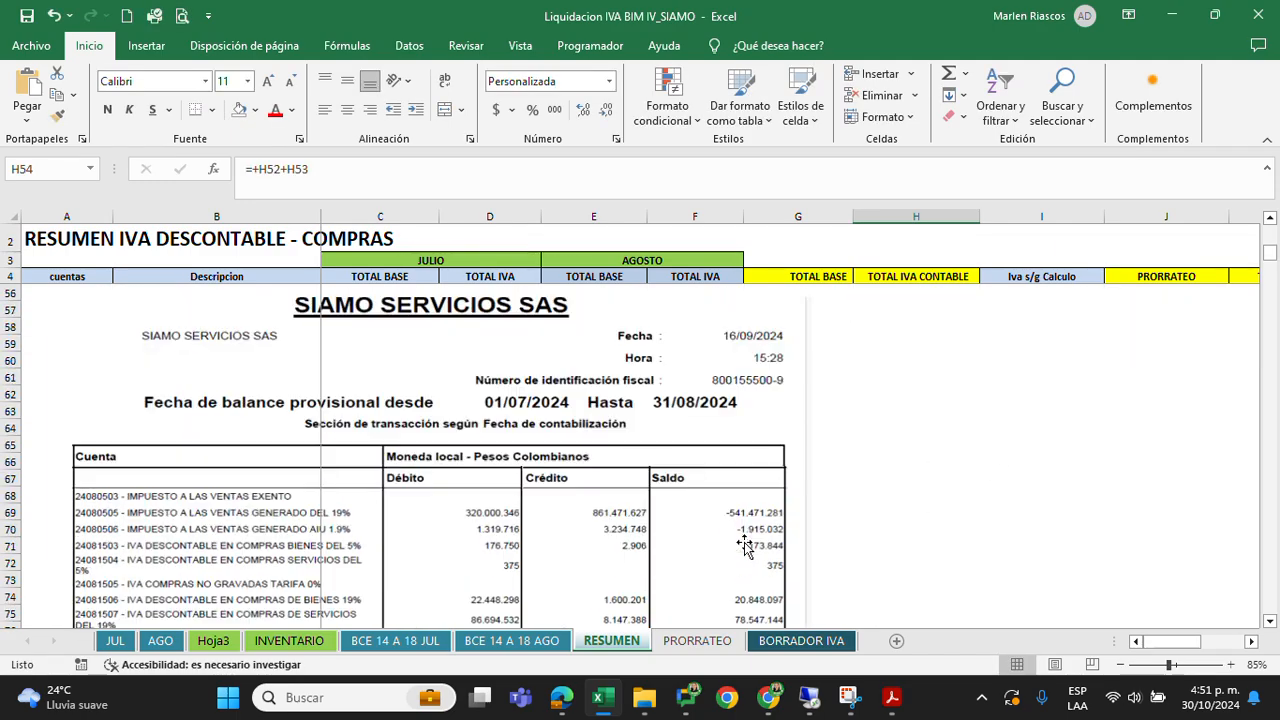
{"action": "scroll", "coordinate": [750, 535], "scroll_direction": "up", "scroll_amount": 16}
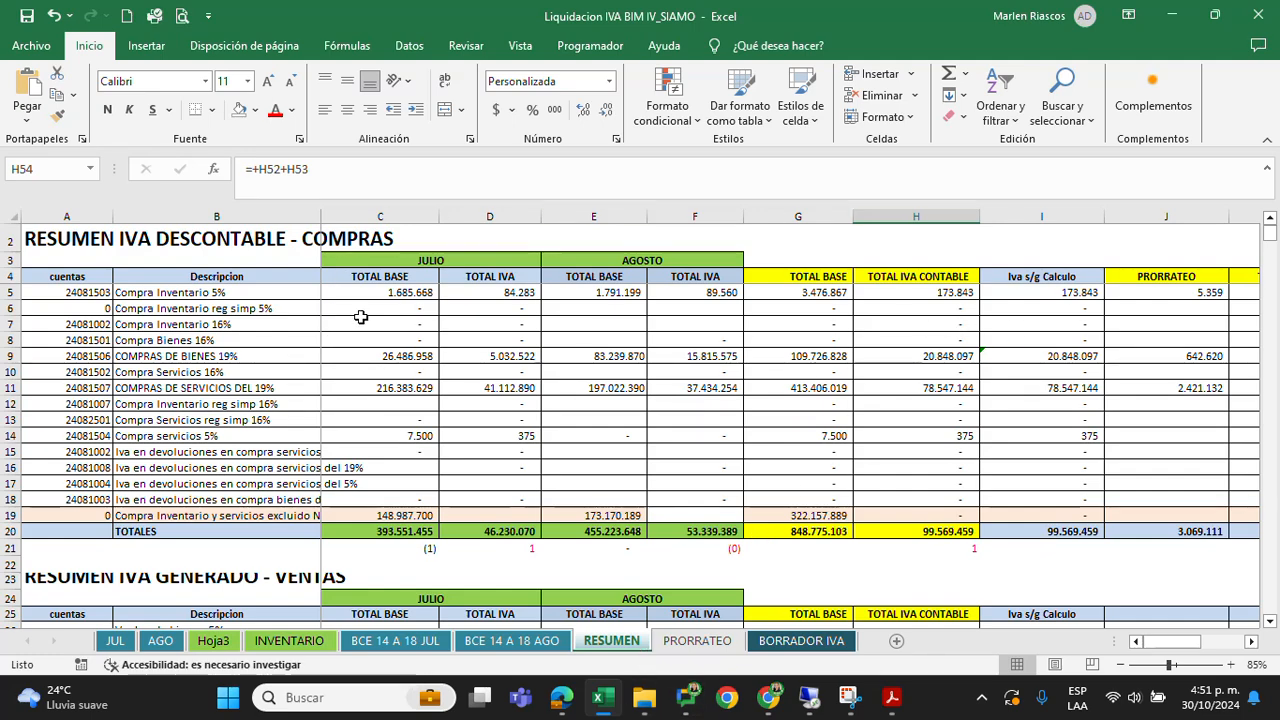
Open the PRORRATEO sheet and review the BIM IV income breakdown and the total DIFERENCIA in E16
{"action": "left_click", "coordinate": [679, 645]}
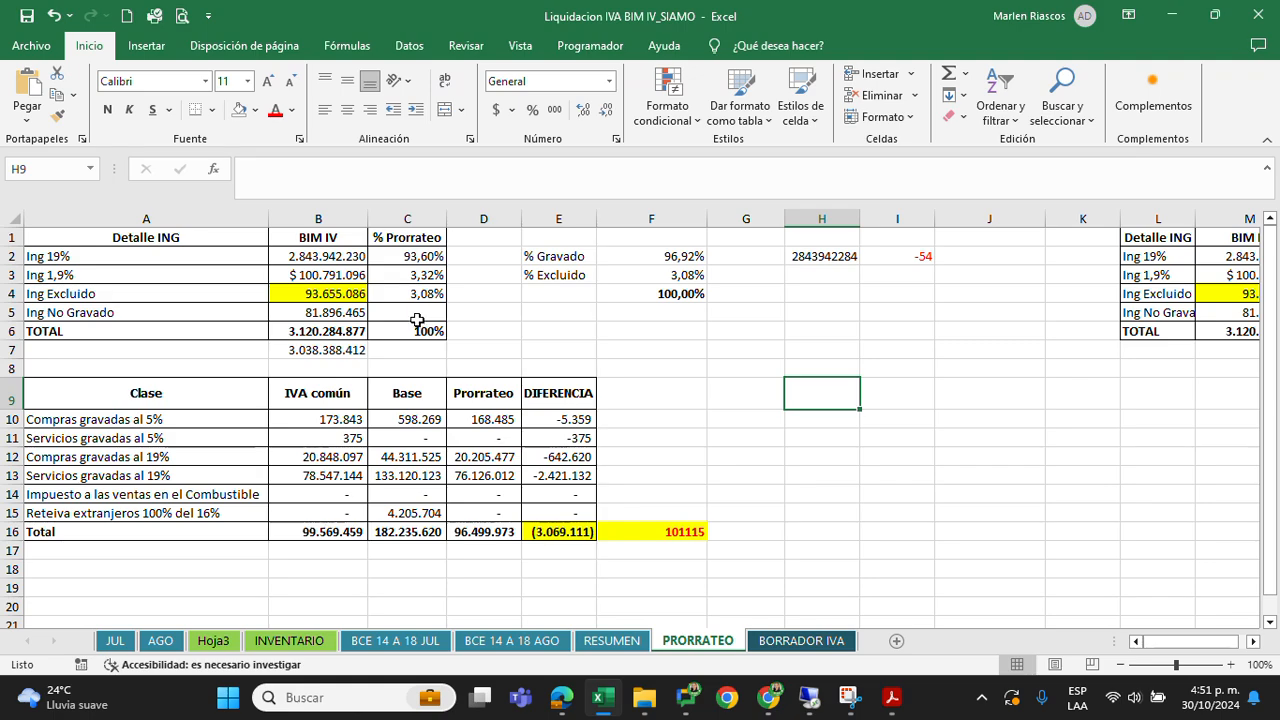
{"action": "left_click", "coordinate": [318, 256]}
{"action": "left_click_drag", "start_coordinate": [4, 256], "coordinate": [5, 331]}
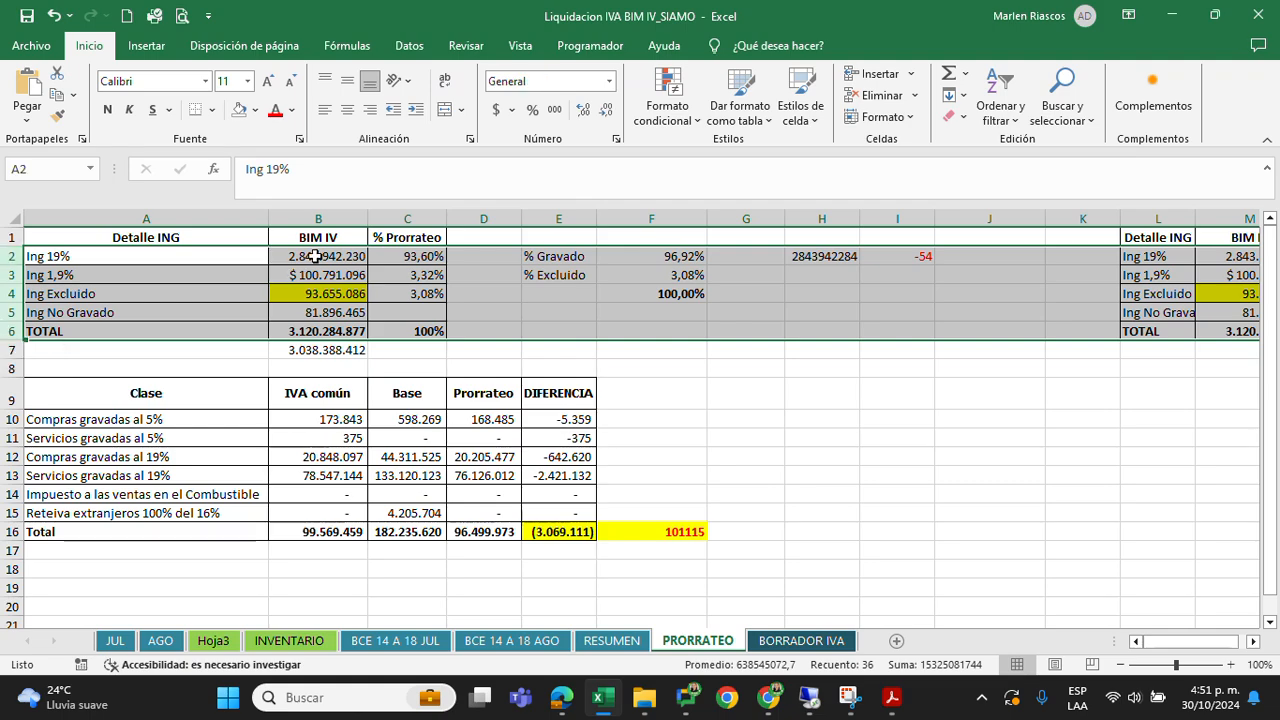
{"action": "left_click", "coordinate": [315, 256]}
{"action": "left_click", "coordinate": [558, 531]}
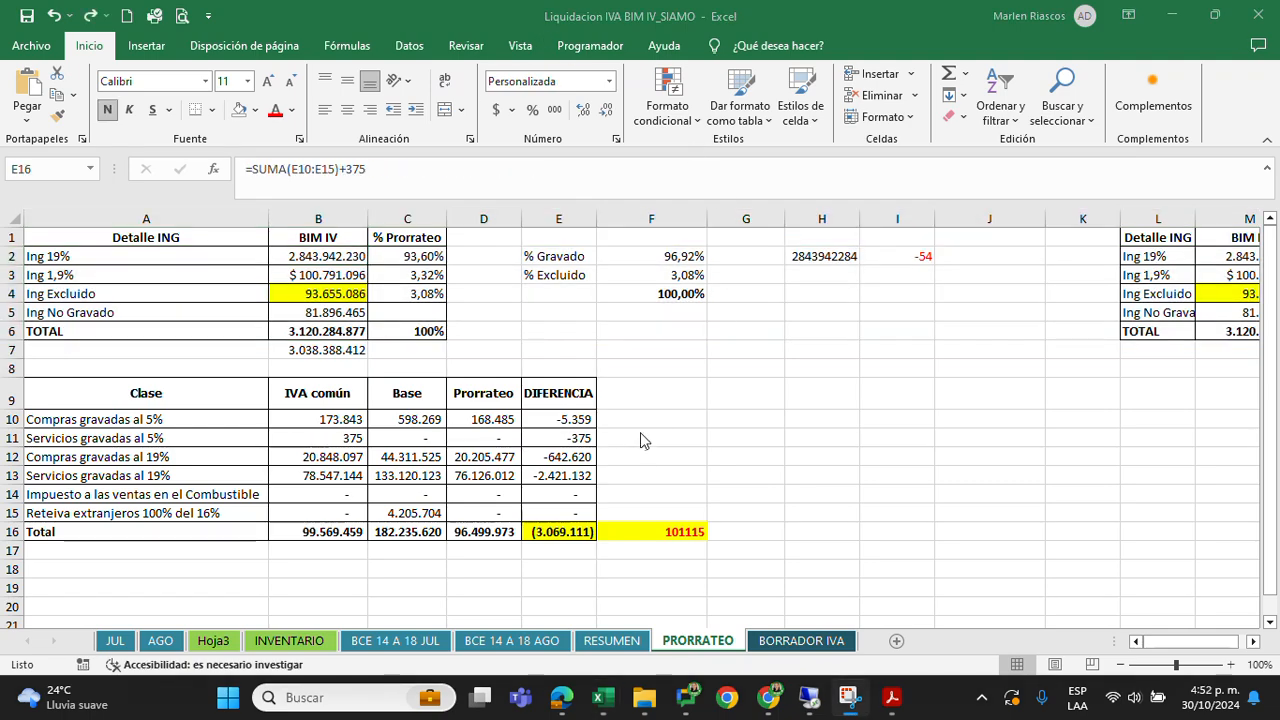
Examine the % Prorrateo shares in C2:C5 and the Ing No Gravado amount in B5
{"action": "left_click_drag", "start_coordinate": [408, 262], "coordinate": [407, 308]}
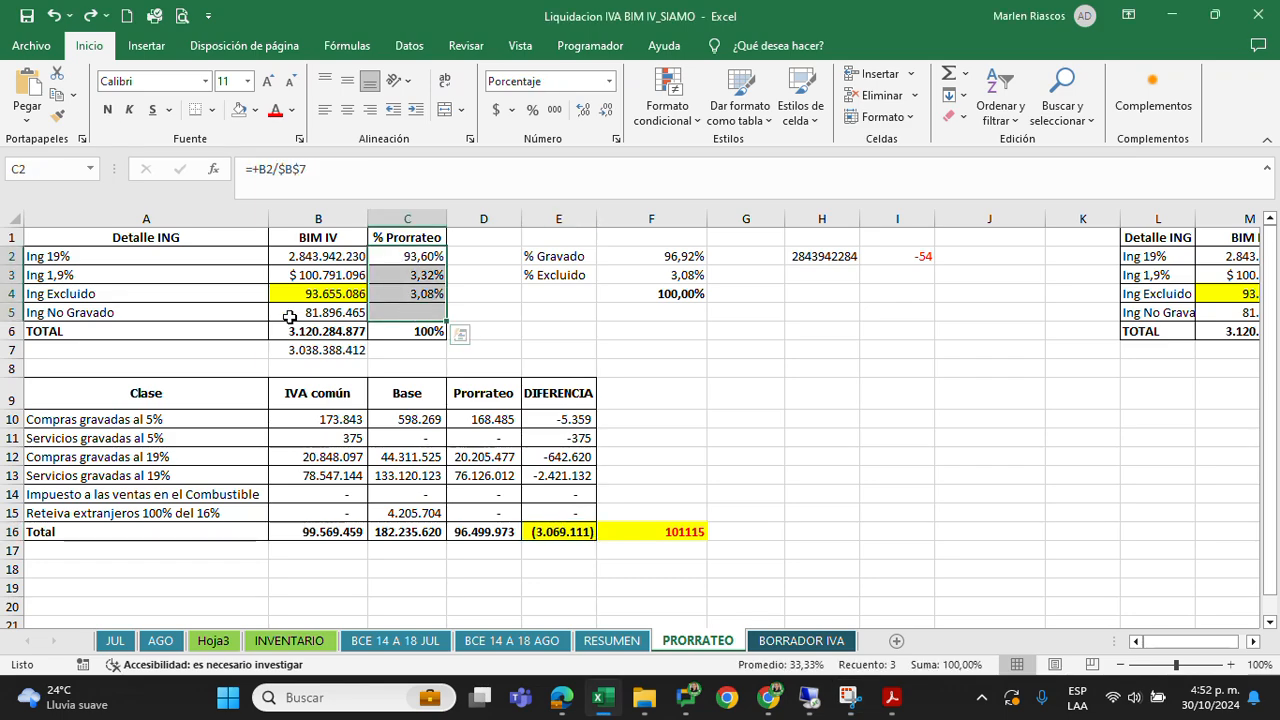
{"action": "left_click", "coordinate": [289, 317]}
{"action": "left_click", "coordinate": [49, 328]}
{"action": "left_click", "coordinate": [57, 312]}
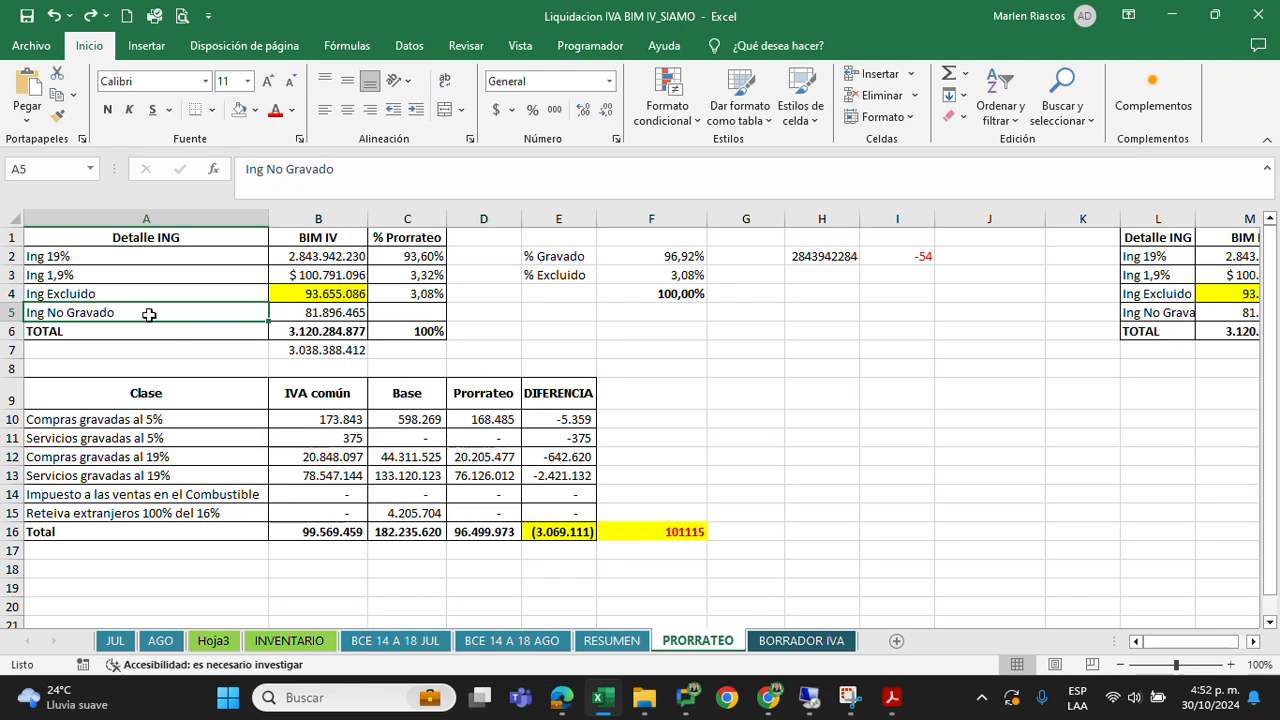
{"action": "left_click", "coordinate": [327, 316]}
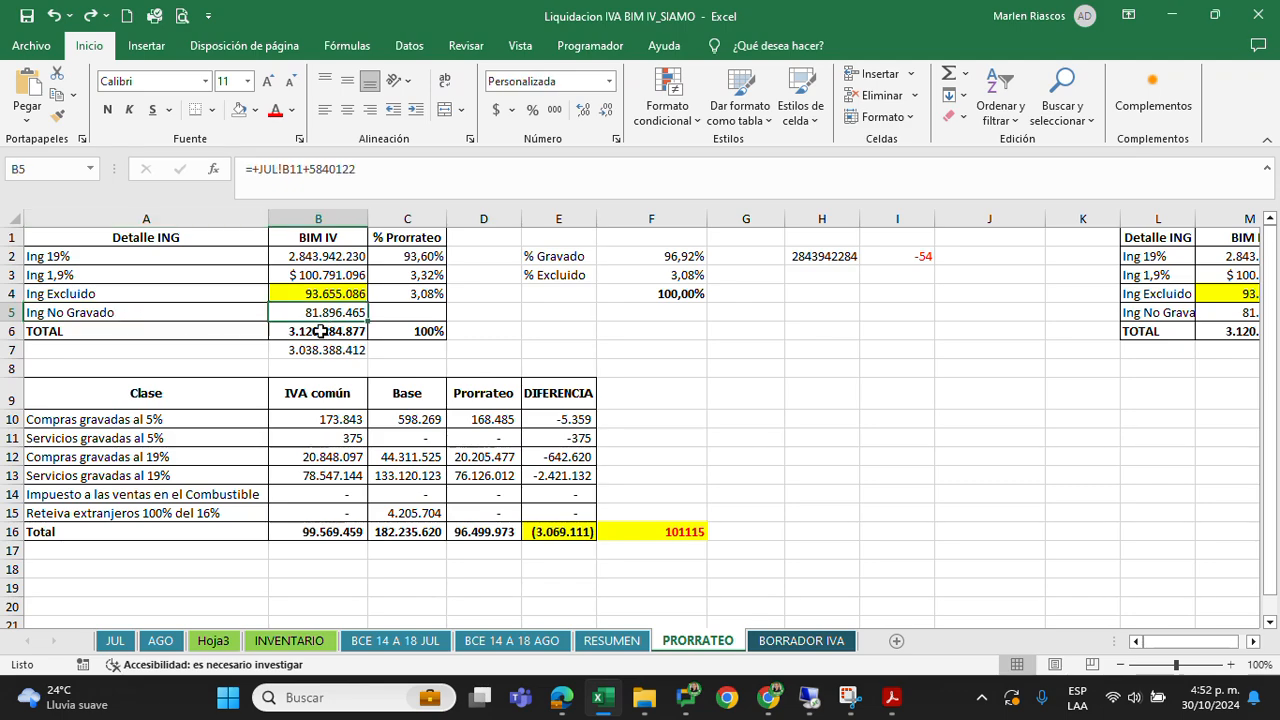
{"action": "key", "text": "Down"}
Review the apportionment table by Clase in rows 9 to 16, including its Prorrateo and DIFERENCIA columns
{"action": "left_click_drag", "start_coordinate": [150, 395], "coordinate": [667, 538]}
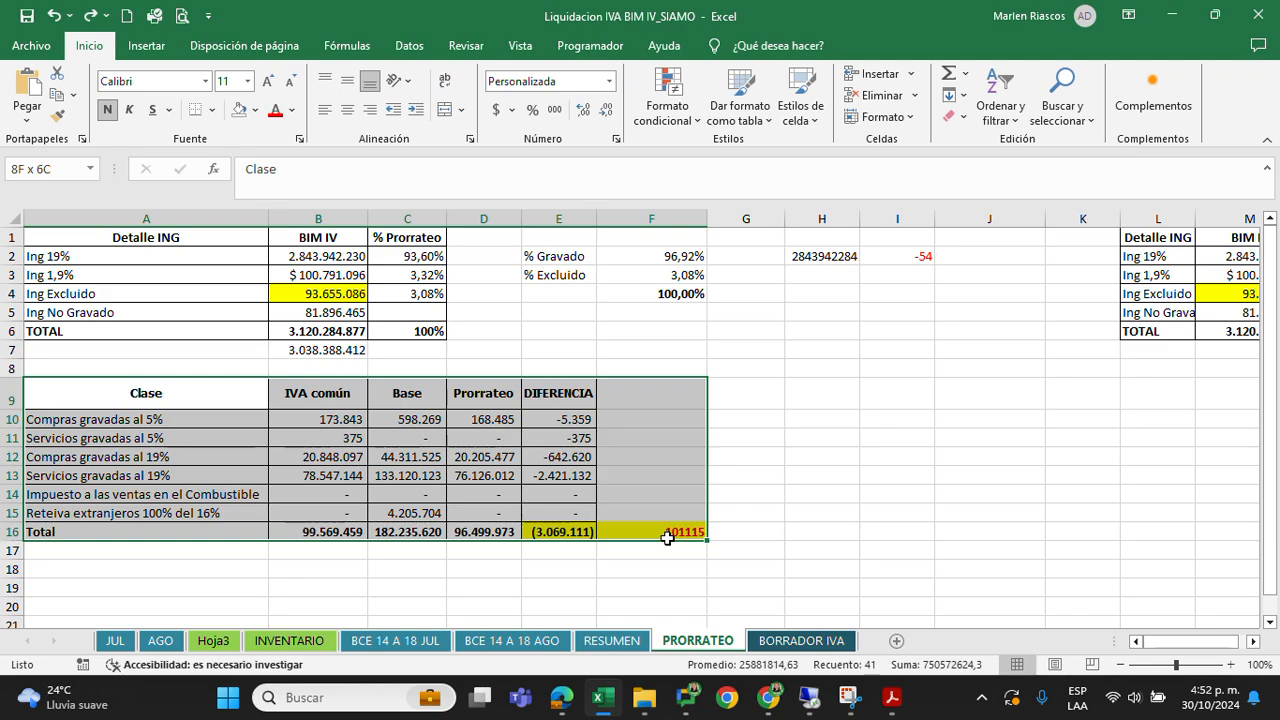
{"action": "left_click", "coordinate": [8, 420]}
{"action": "left_click_drag", "start_coordinate": [8, 420], "coordinate": [6, 516]}
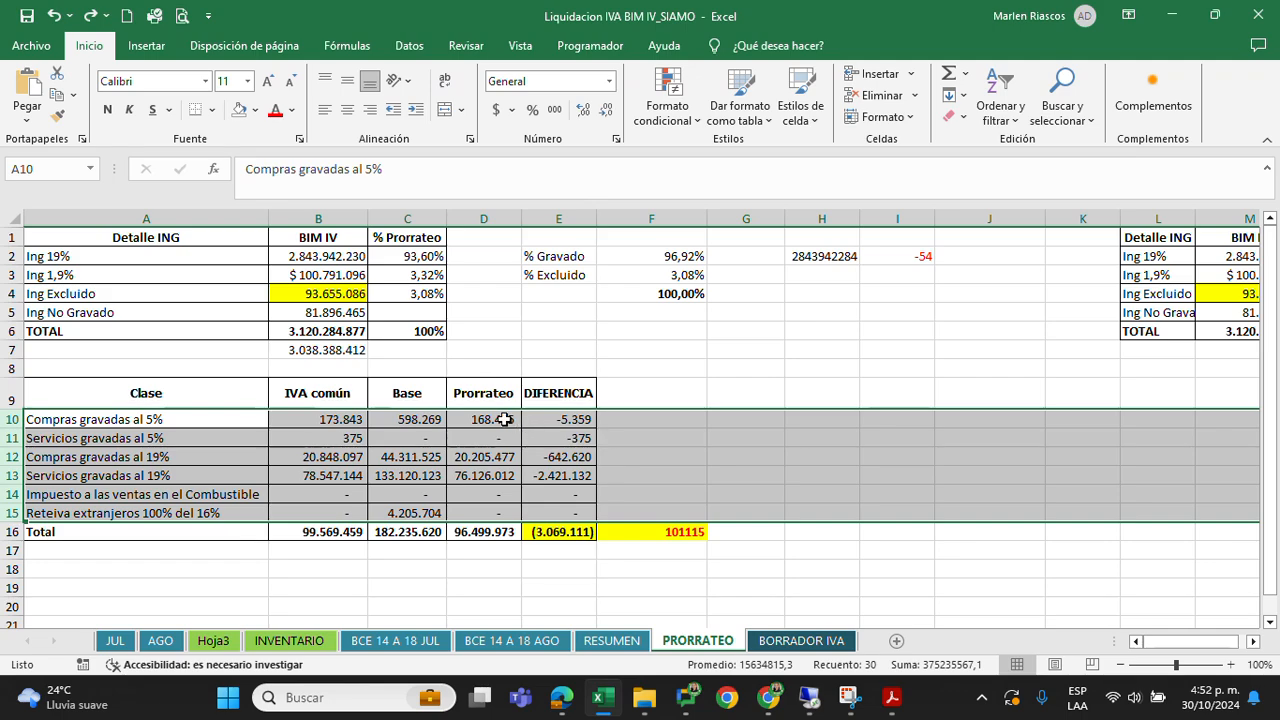
{"action": "left_click_drag", "start_coordinate": [505, 419], "coordinate": [506, 494]}
{"action": "left_click_drag", "start_coordinate": [555, 419], "coordinate": [556, 515]}
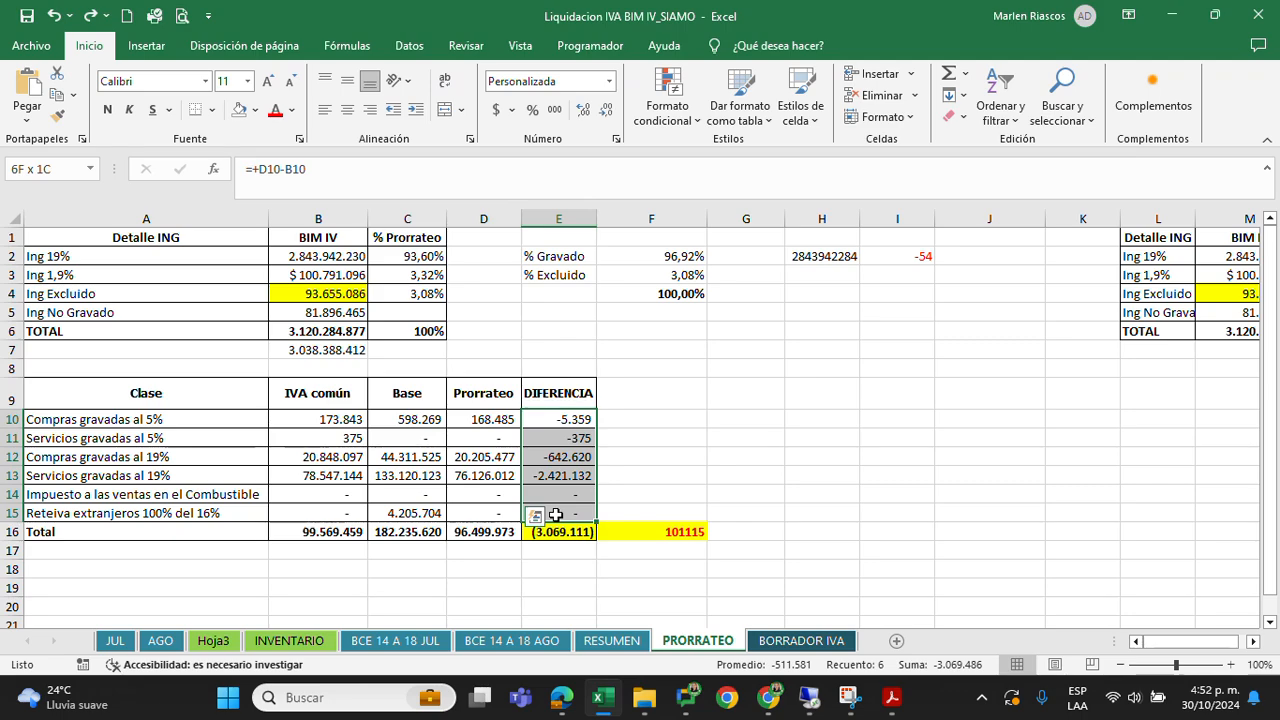
{"action": "left_click_drag", "start_coordinate": [556, 515], "coordinate": [556, 515]}
Check the transaction number in F16 against the CAUSACION PRORRATEO BIM IV 24 journal entry in SAP Business One, and return to the Excel workbook
{"action": "left_click", "coordinate": [683, 535]}
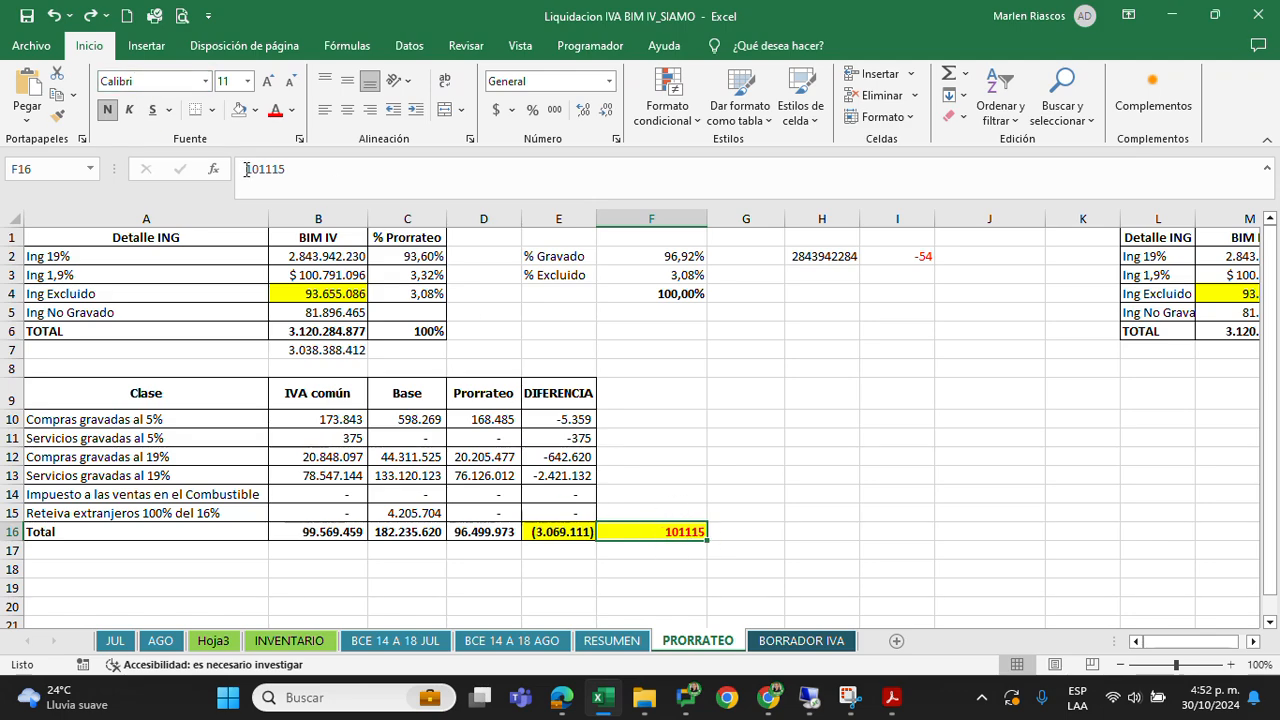
{"action": "left_click", "coordinate": [666, 500]}
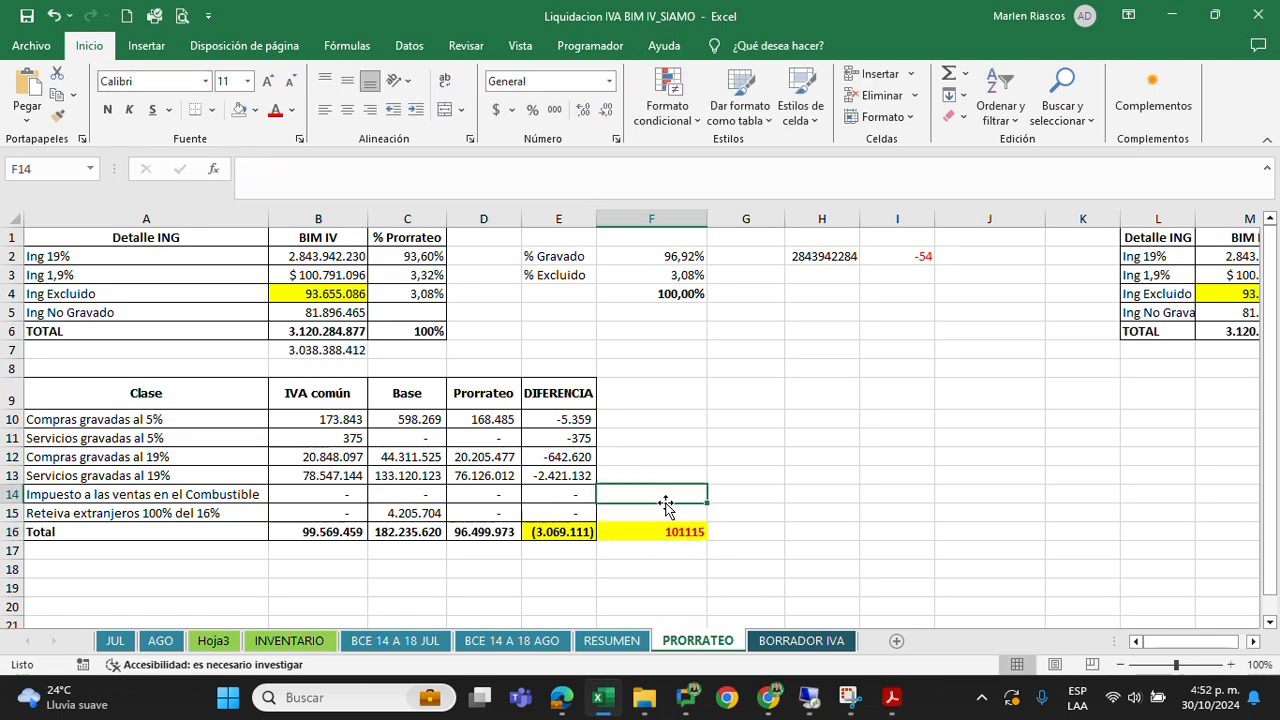
{"action": "key", "text": "Down"}
{"action": "key", "text": "Down"}
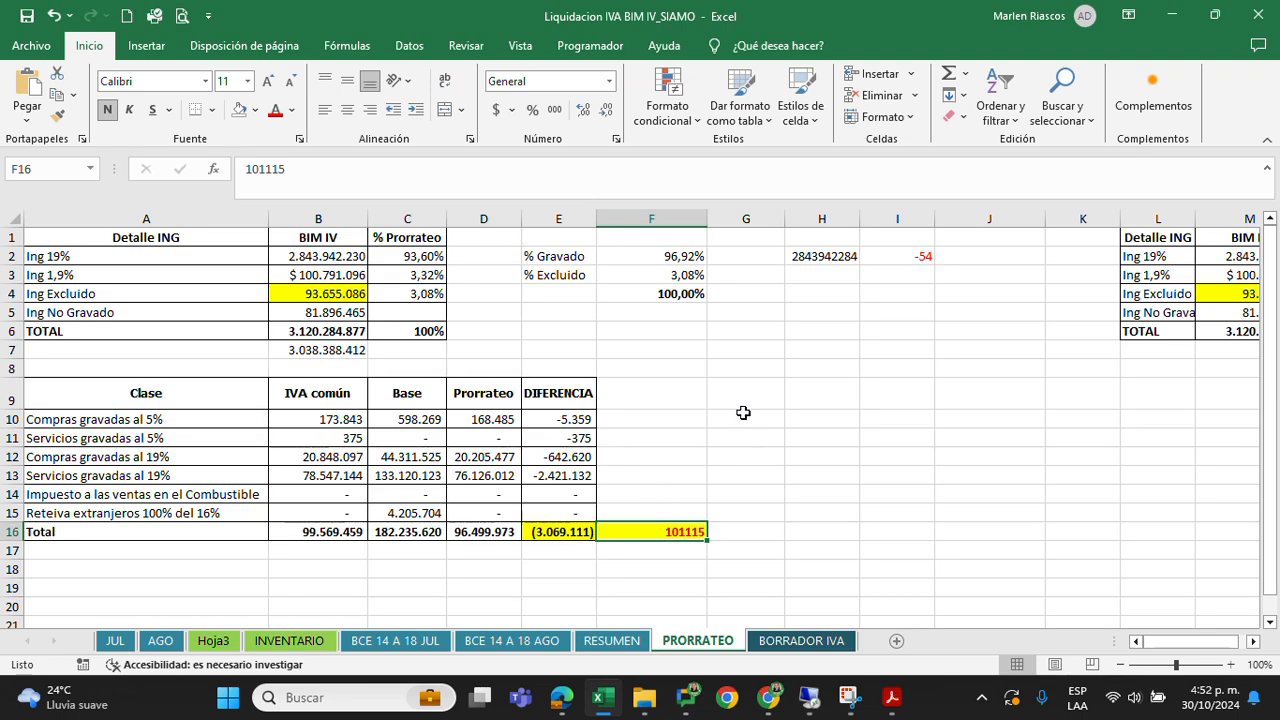
{"action": "key", "text": "alt+Tab"}
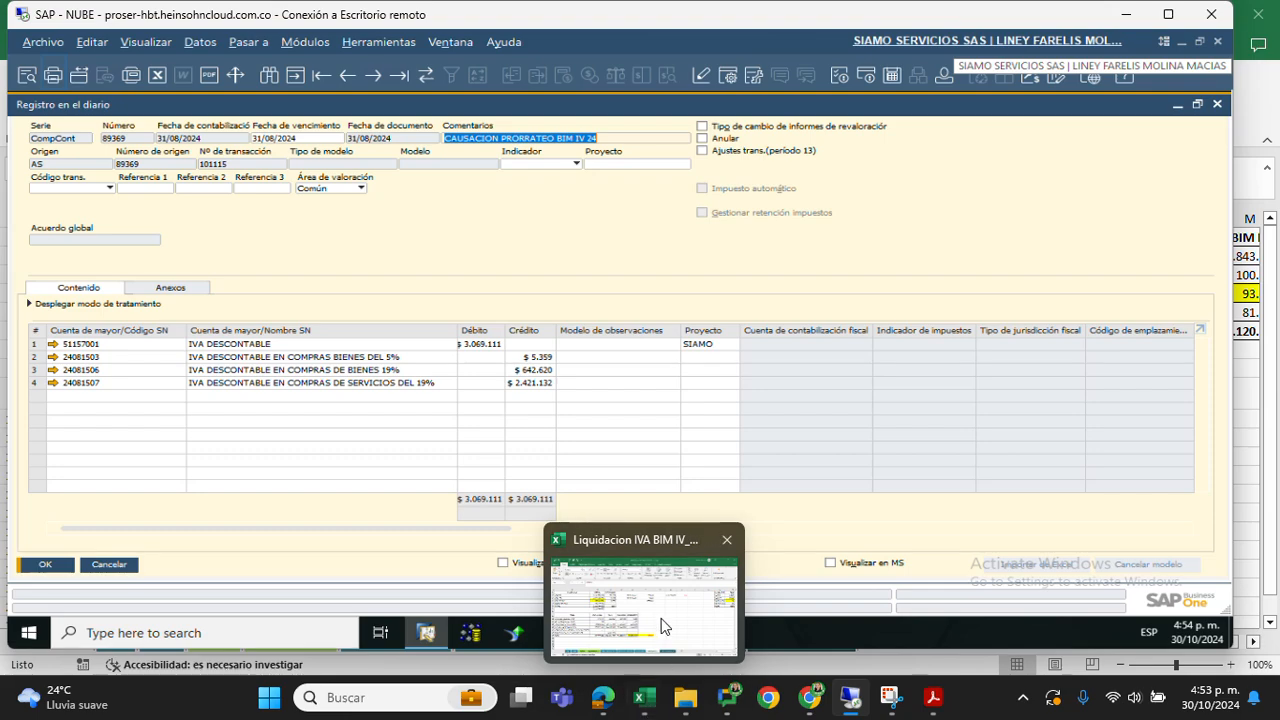
{"action": "left_click", "coordinate": [647, 708]}
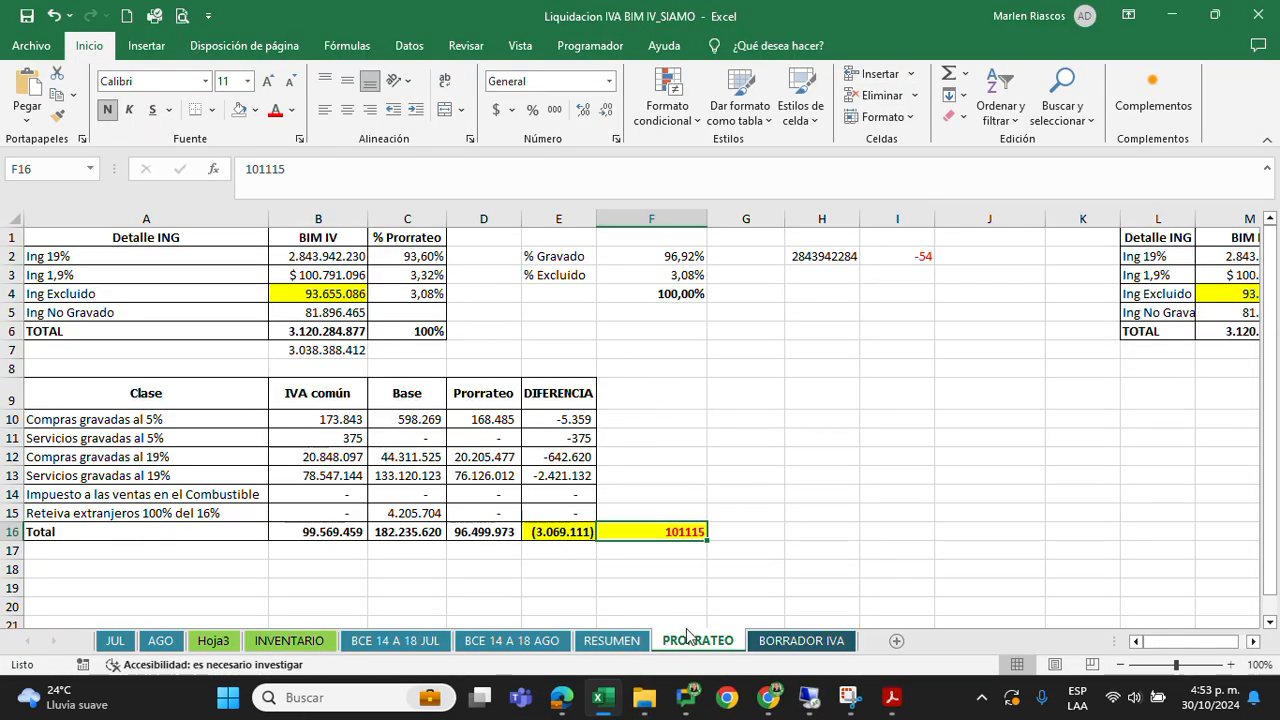
Return to the RESUMEN sheet and review the purchases table's TOTAL BASE, TOTAL IVA CONTABLE, Iva s/g Calculo and PRORRATEO columns
{"action": "left_click", "coordinate": [616, 641]}
{"action": "left_click_drag", "start_coordinate": [806, 276], "coordinate": [938, 536]}
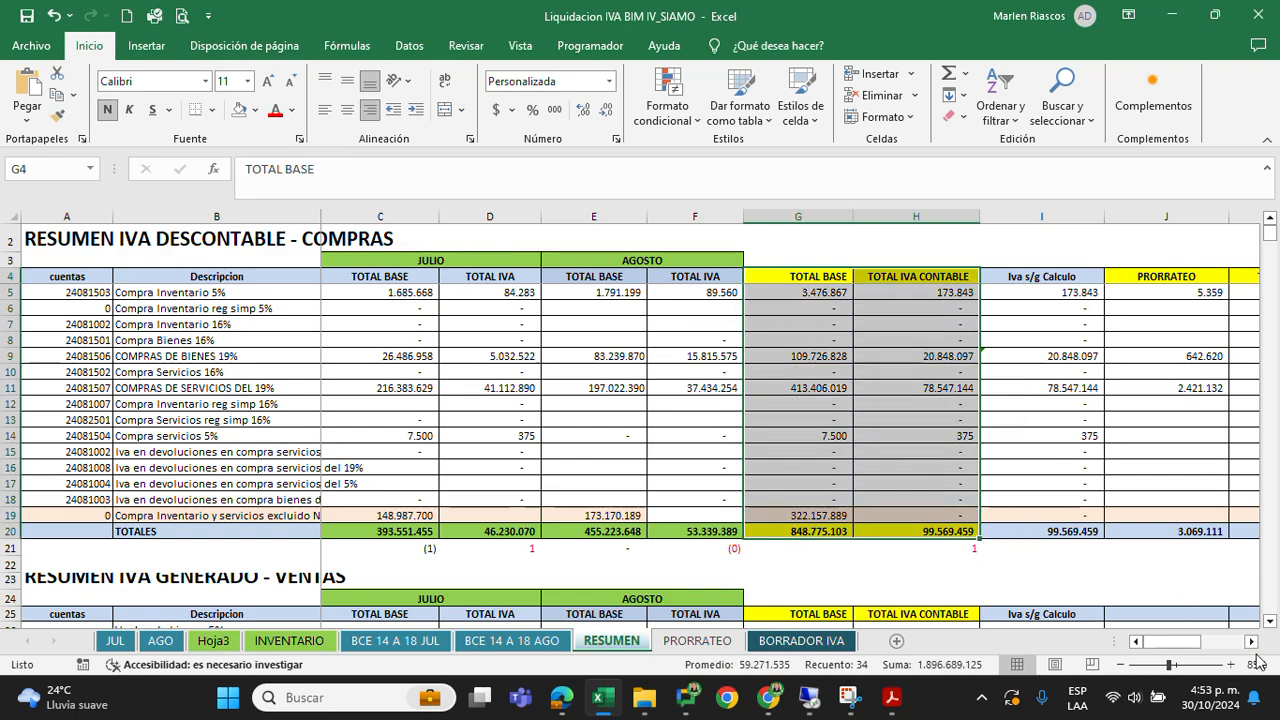
{"action": "scroll", "coordinate": [997, 355], "scroll_direction": "right", "scroll_amount": 3}
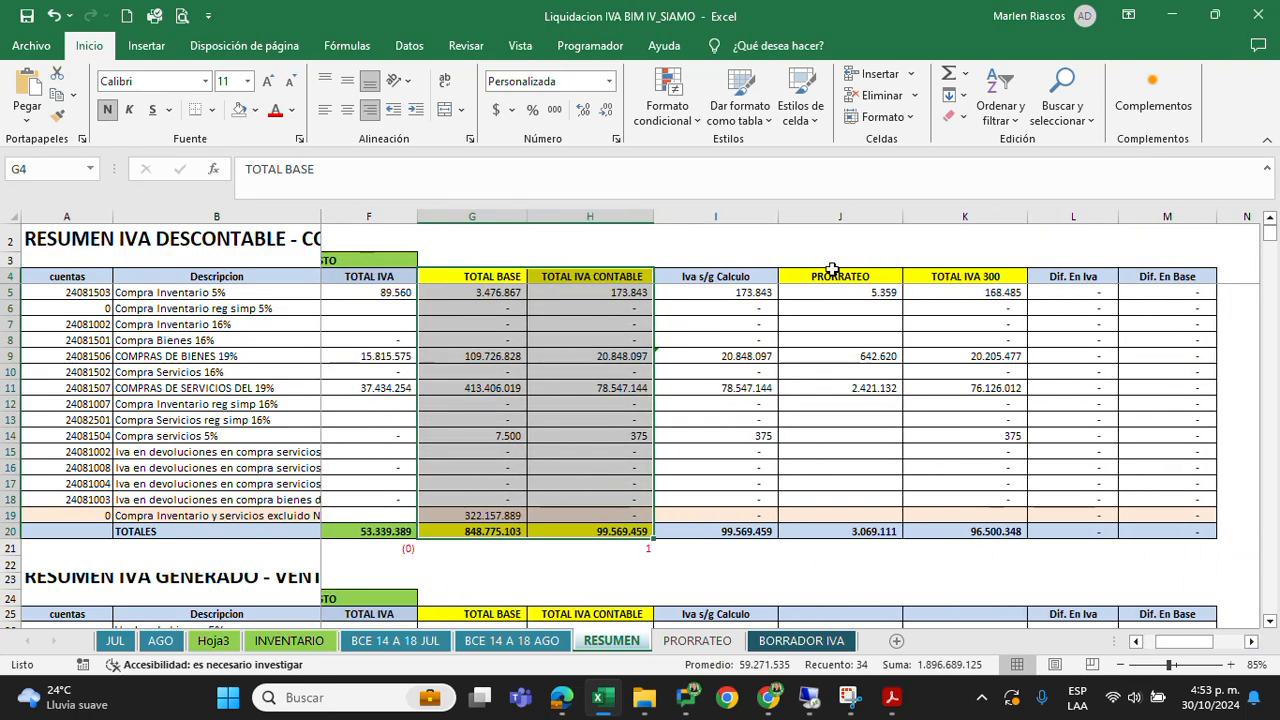
{"action": "left_click_drag", "start_coordinate": [840, 216], "coordinate": [966, 216]}
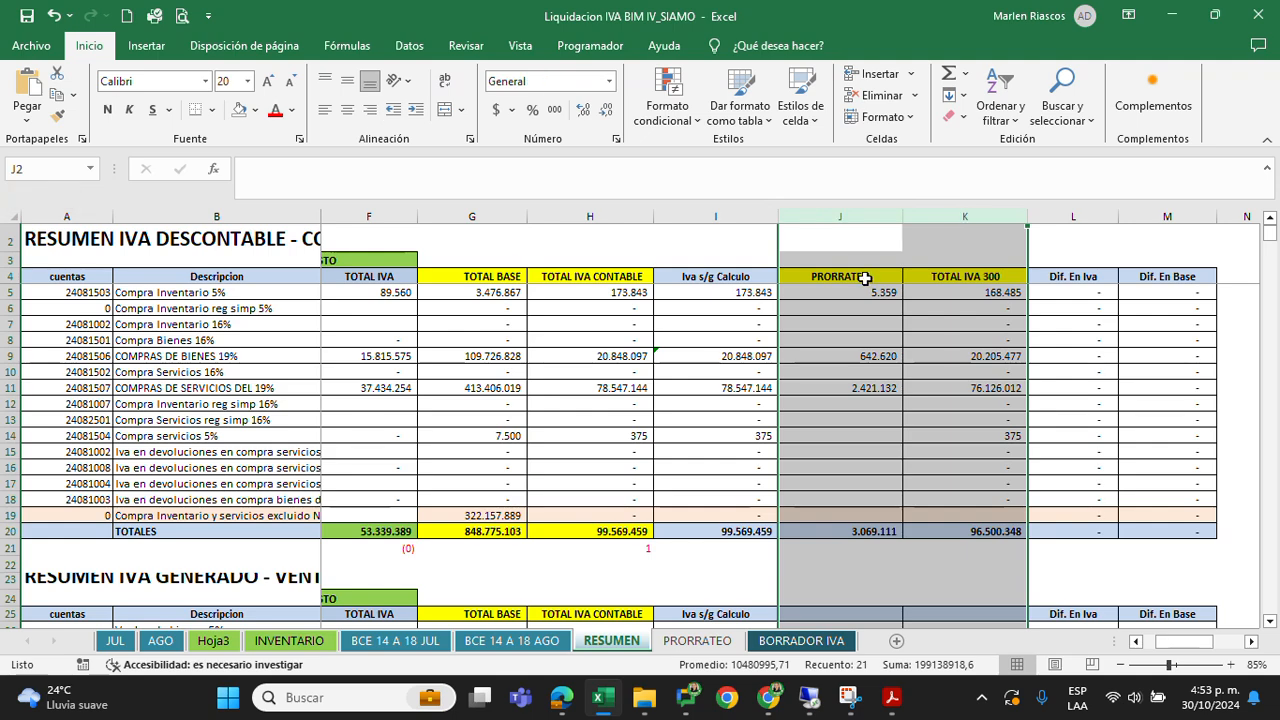
{"action": "left_click", "coordinate": [865, 279]}
{"action": "left_click_drag", "start_coordinate": [607, 296], "coordinate": [669, 513]}
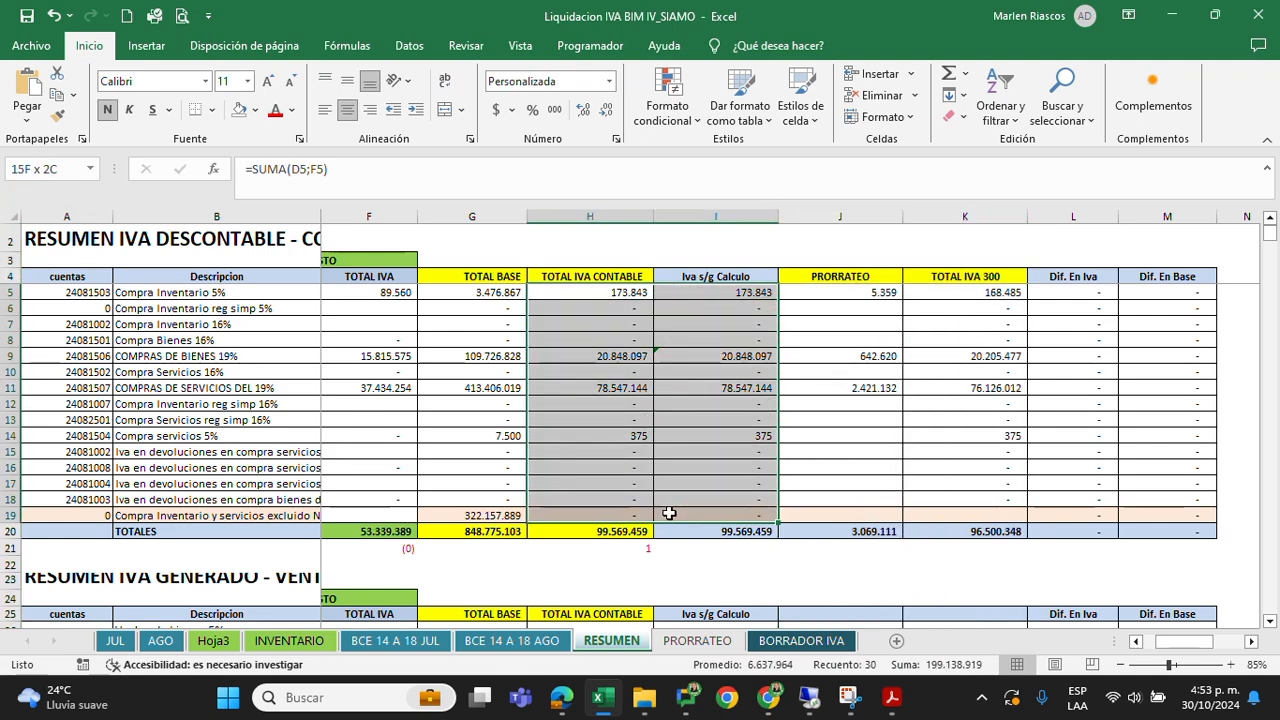
{"action": "left_click_drag", "start_coordinate": [840, 292], "coordinate": [840, 512]}
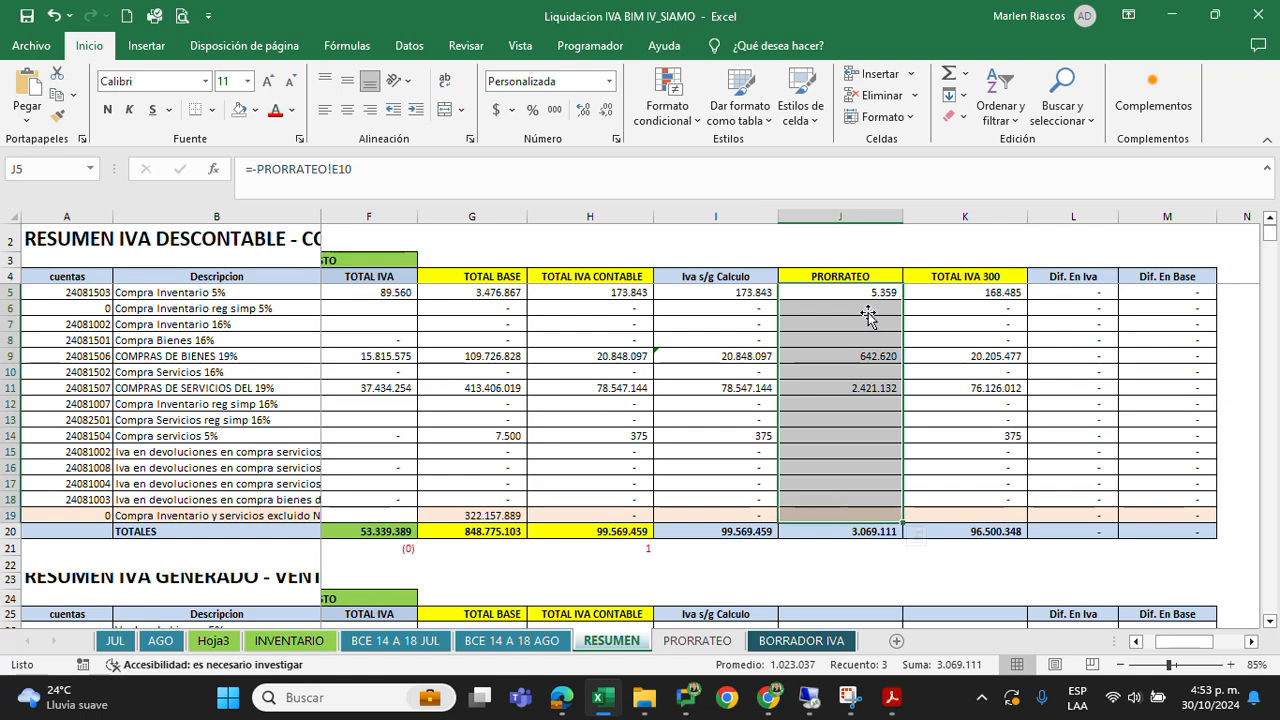
Compare the RESUMEN PRORRATEO total in J20 with the total DIFERENCIA in E16 of the PRORRATEO sheet
{"action": "left_click", "coordinate": [848, 531]}
{"action": "left_click", "coordinate": [697, 640]}
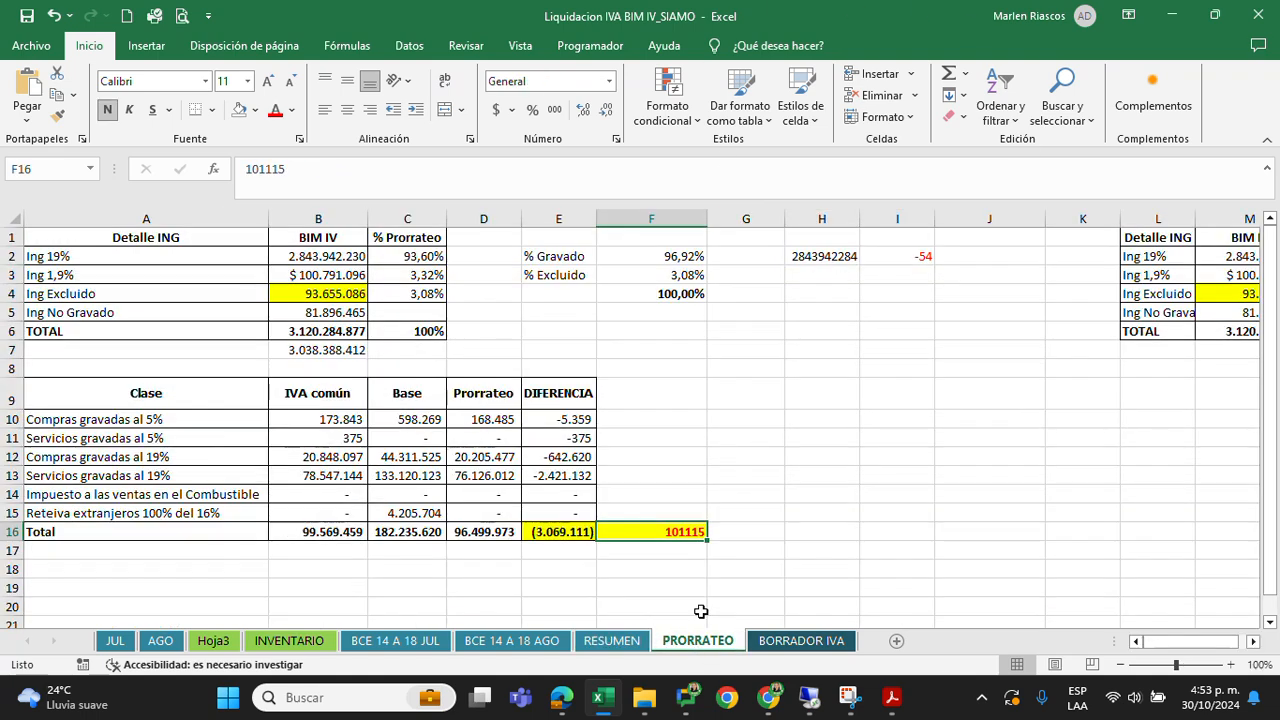
{"action": "left_click", "coordinate": [556, 532]}
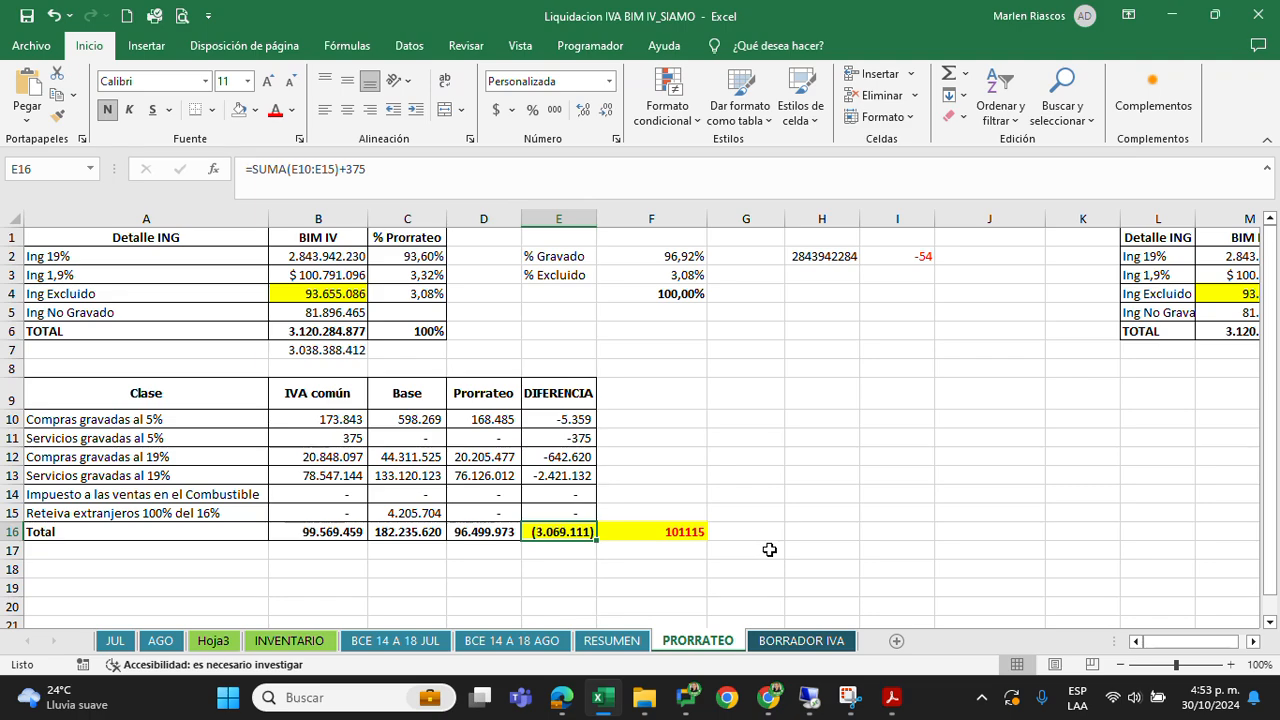
Review the TOTAL IVA 300 column in K5:K19 of the RESUMEN purchases table
{"action": "left_click", "coordinate": [611, 640]}
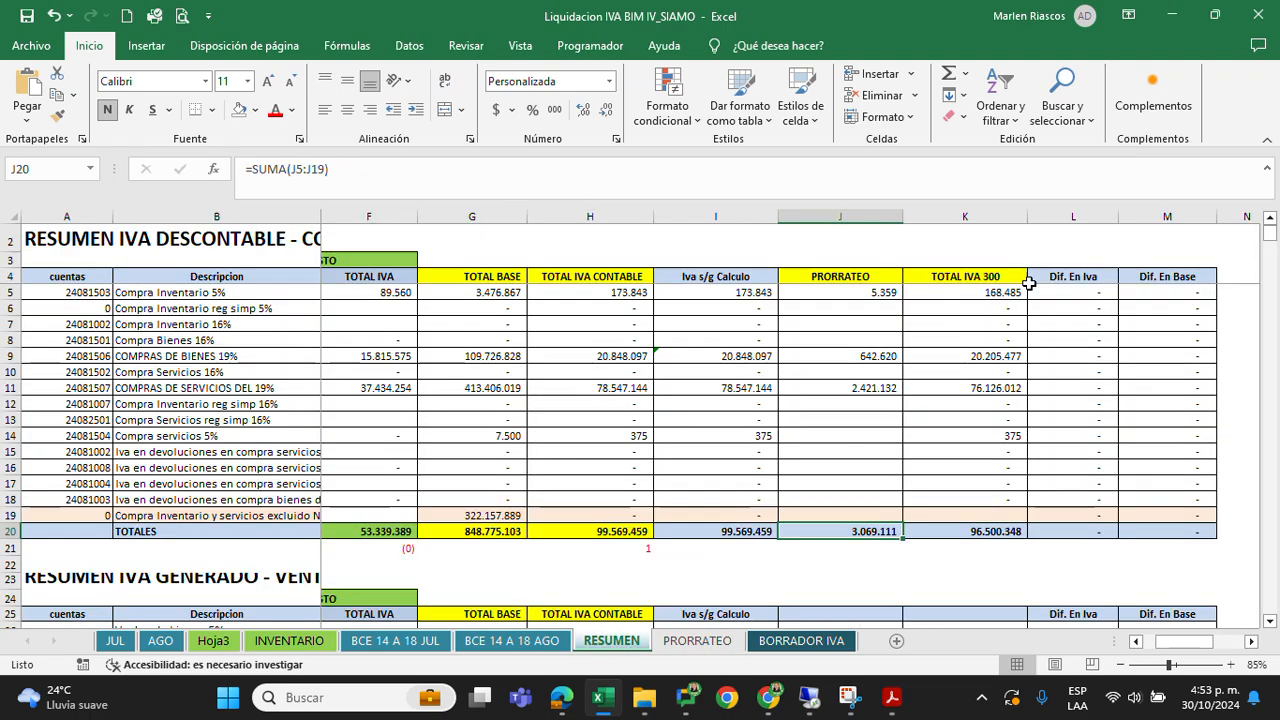
{"action": "left_click", "coordinate": [970, 279]}
{"action": "left_click_drag", "start_coordinate": [975, 291], "coordinate": [971, 518]}
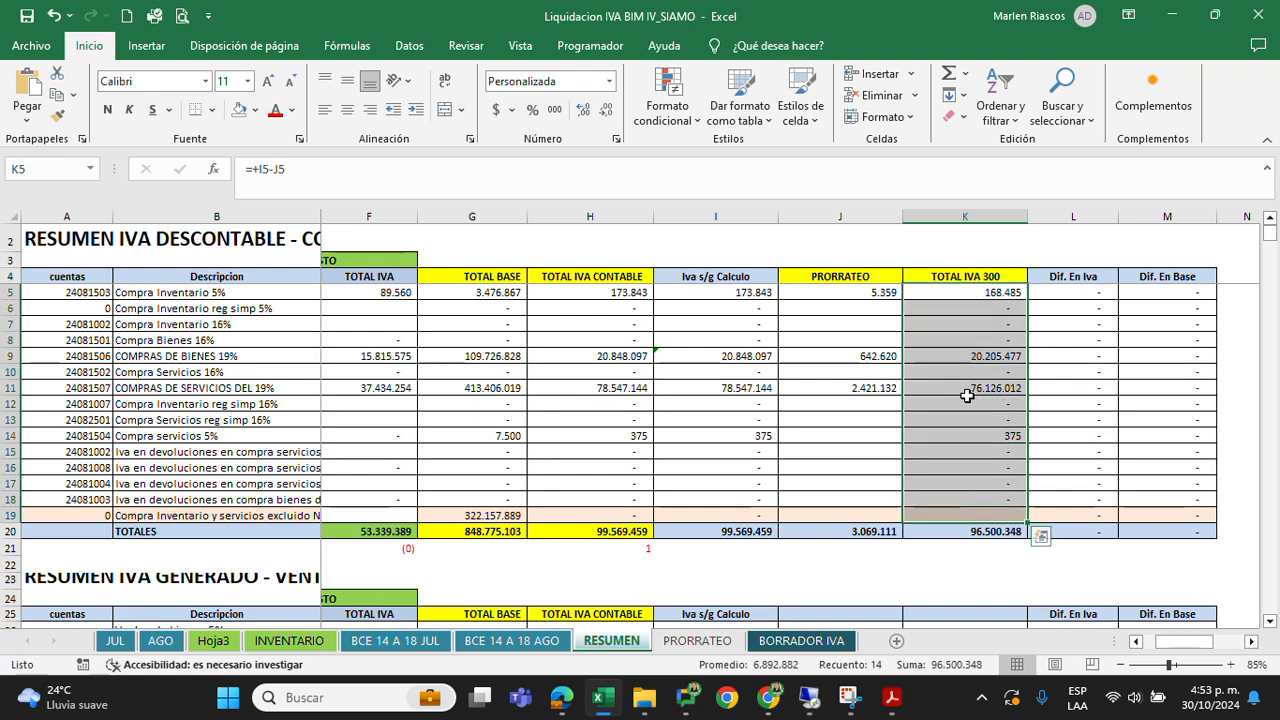
{"action": "left_click", "coordinate": [972, 271]}
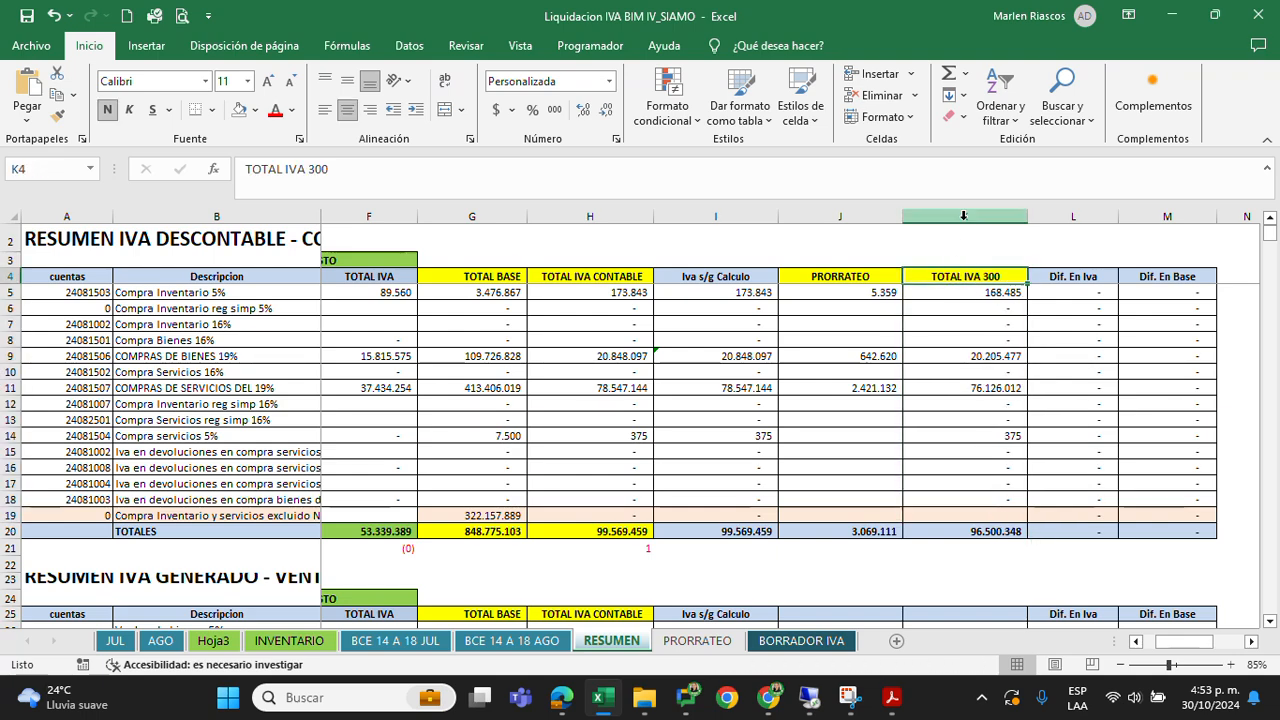
{"action": "left_click", "coordinate": [962, 212]}
{"action": "left_click", "coordinate": [978, 276]}
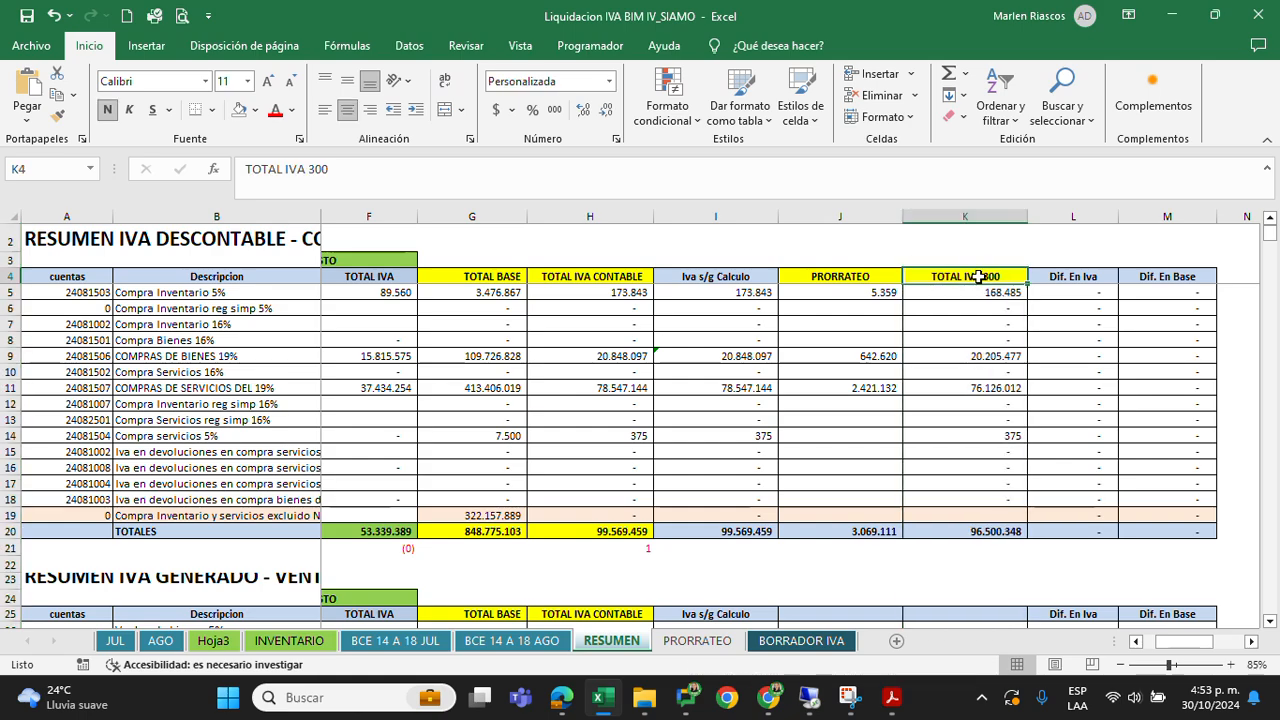
Open the BORRADOR IVA sheet and review the sales Base values in E9:E22, including Ventas de bienes 19% and Excluidas
{"action": "scroll", "coordinate": [922, 473], "scroll_direction": "down", "scroll_amount": 2}
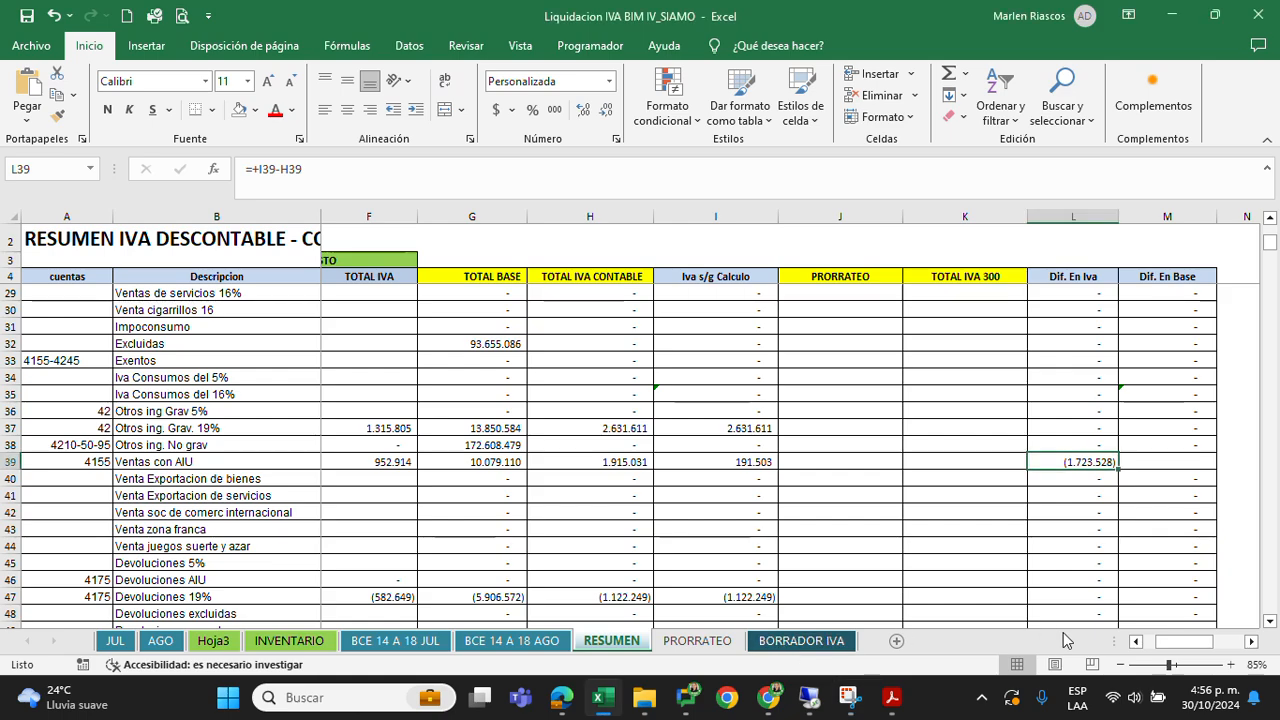
{"action": "left_click_drag", "start_coordinate": [1169, 645], "coordinate": [1114, 649]}
{"action": "left_click", "coordinate": [797, 650]}
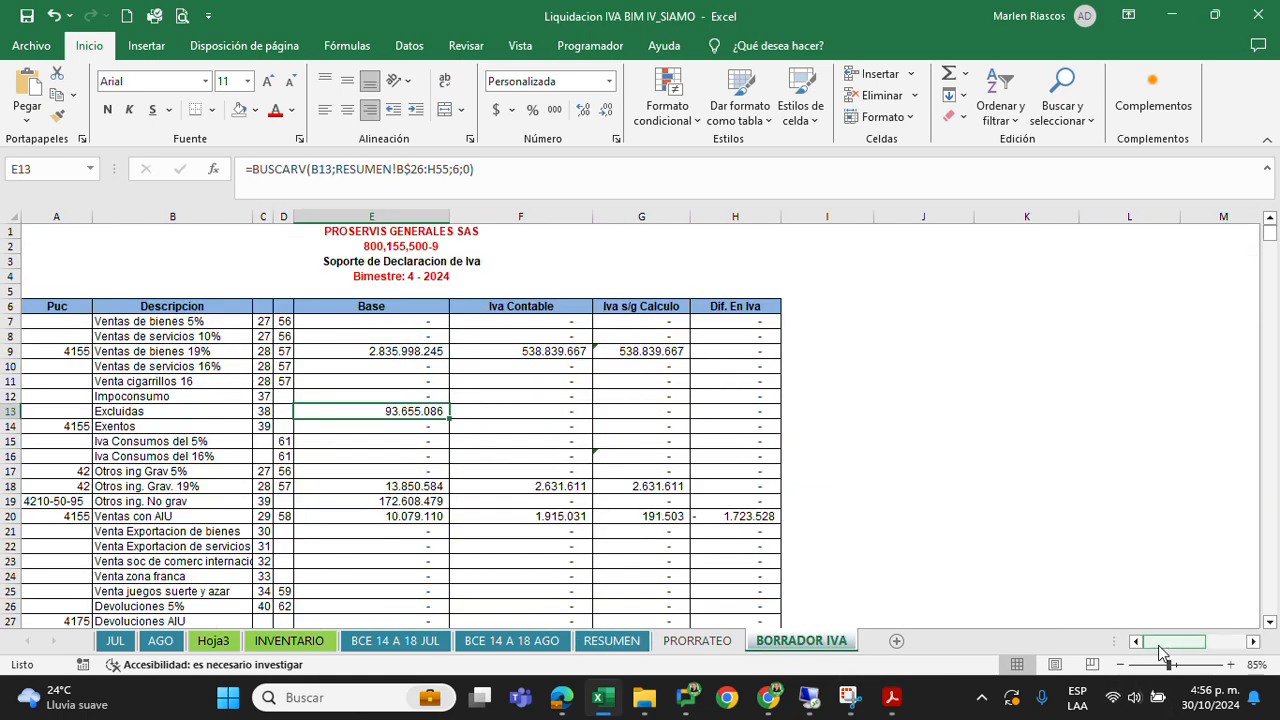
{"action": "left_click", "coordinate": [398, 349]}
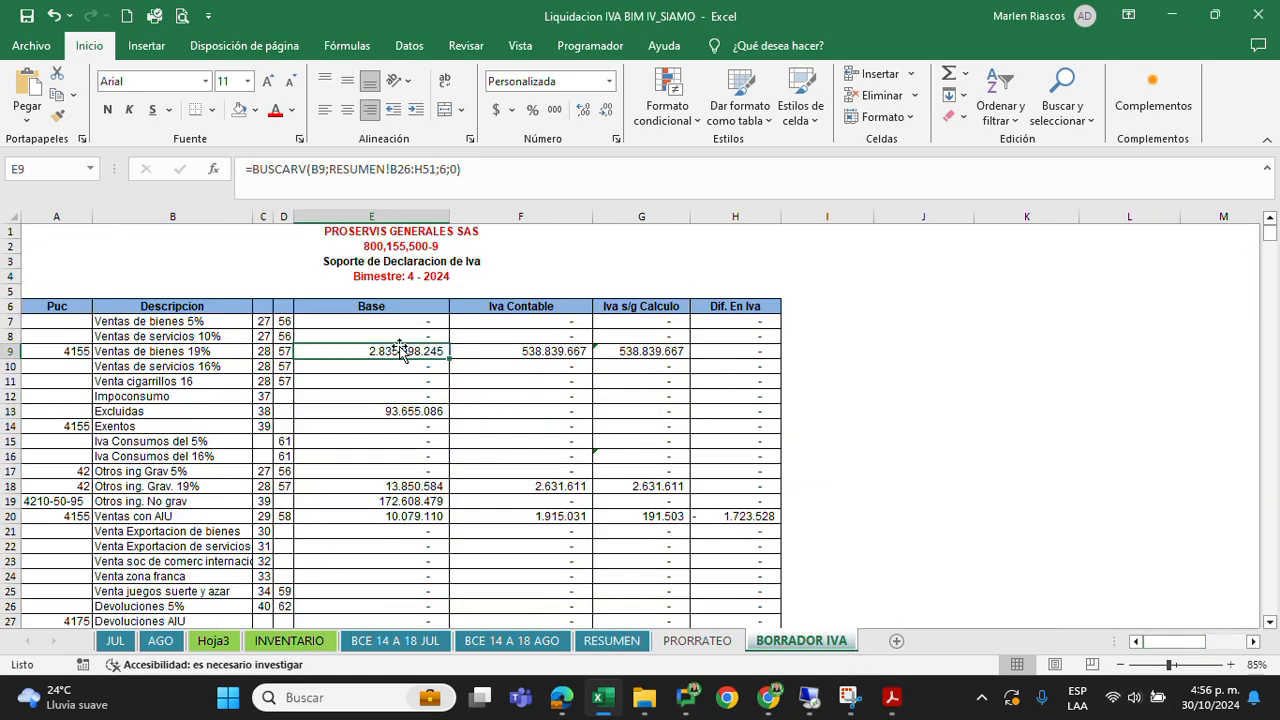
{"action": "left_click", "coordinate": [401, 404]}
{"action": "left_click_drag", "start_coordinate": [406, 351], "coordinate": [402, 542]}
Review the Ventas Netas totals for Base and Iva Contable in E31:F31
{"action": "scroll", "coordinate": [402, 541], "scroll_direction": "down", "scroll_amount": 7}
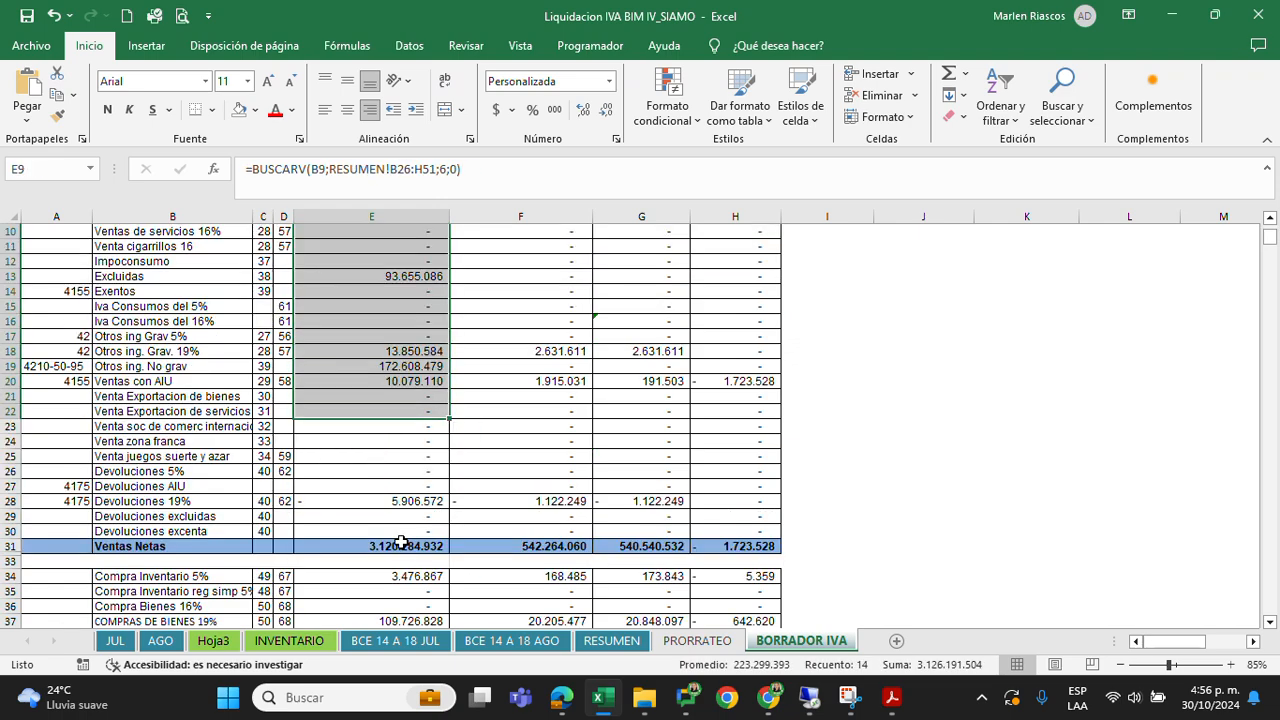
{"action": "scroll", "coordinate": [401, 542], "scroll_direction": "down", "scroll_amount": 2}
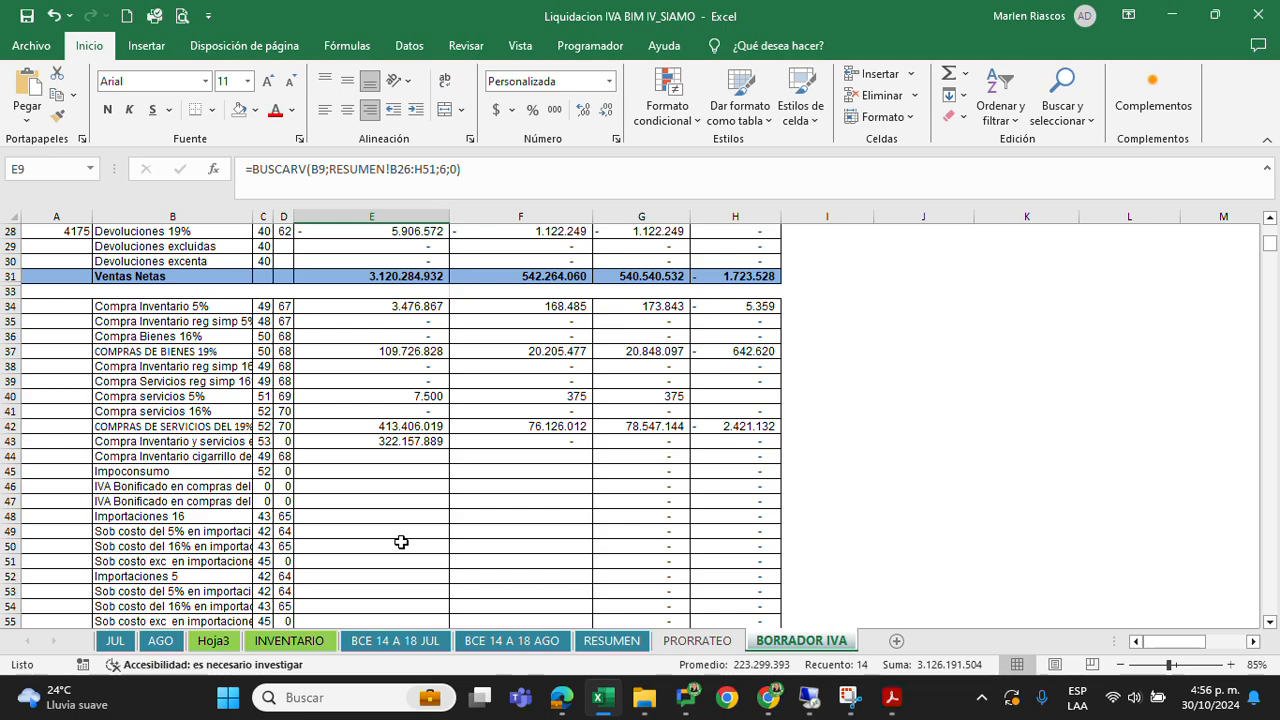
{"action": "scroll", "coordinate": [401, 542], "scroll_direction": "up", "scroll_amount": 9}
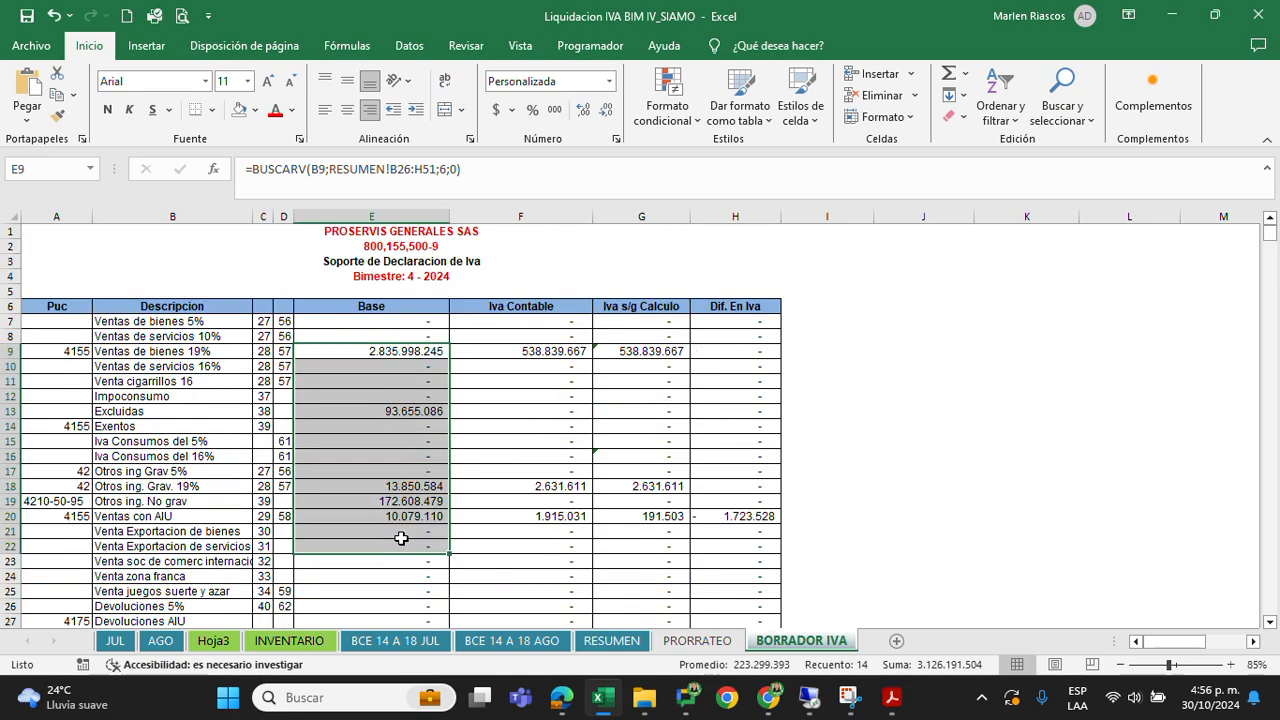
{"action": "scroll", "coordinate": [401, 538], "scroll_direction": "down", "scroll_amount": 4}
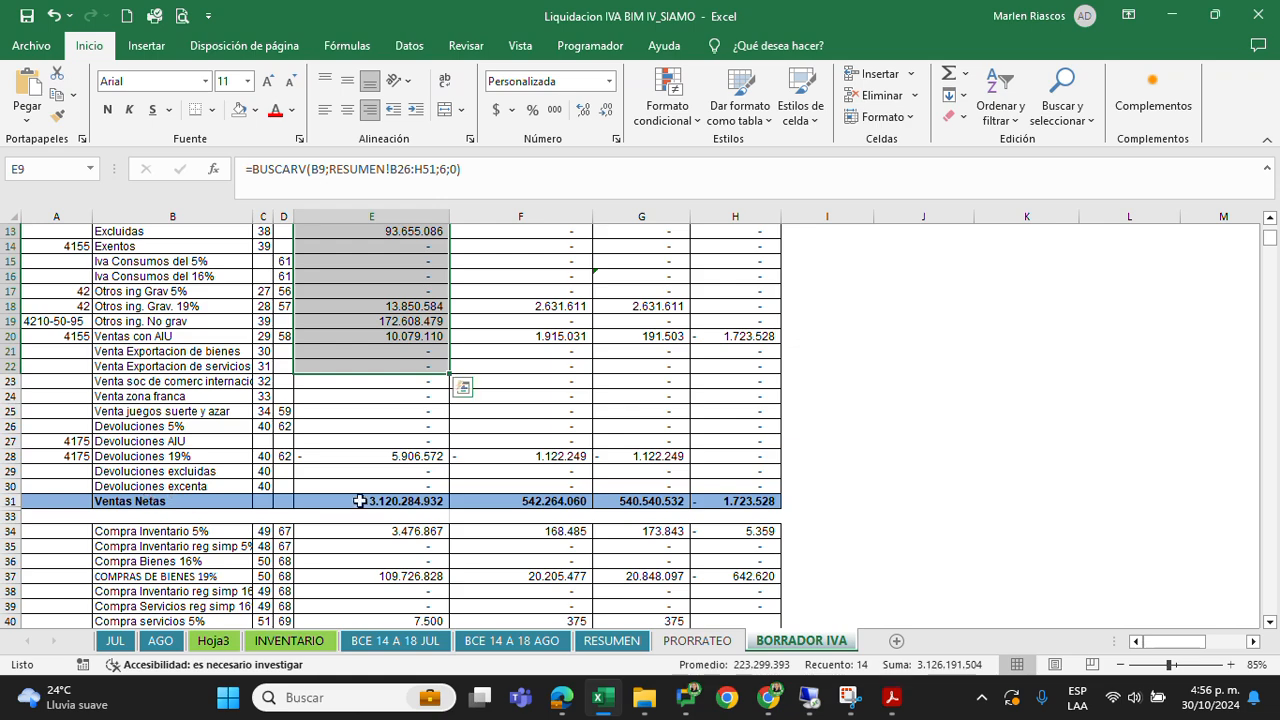
{"action": "left_click_drag", "start_coordinate": [410, 501], "coordinate": [455, 501]}
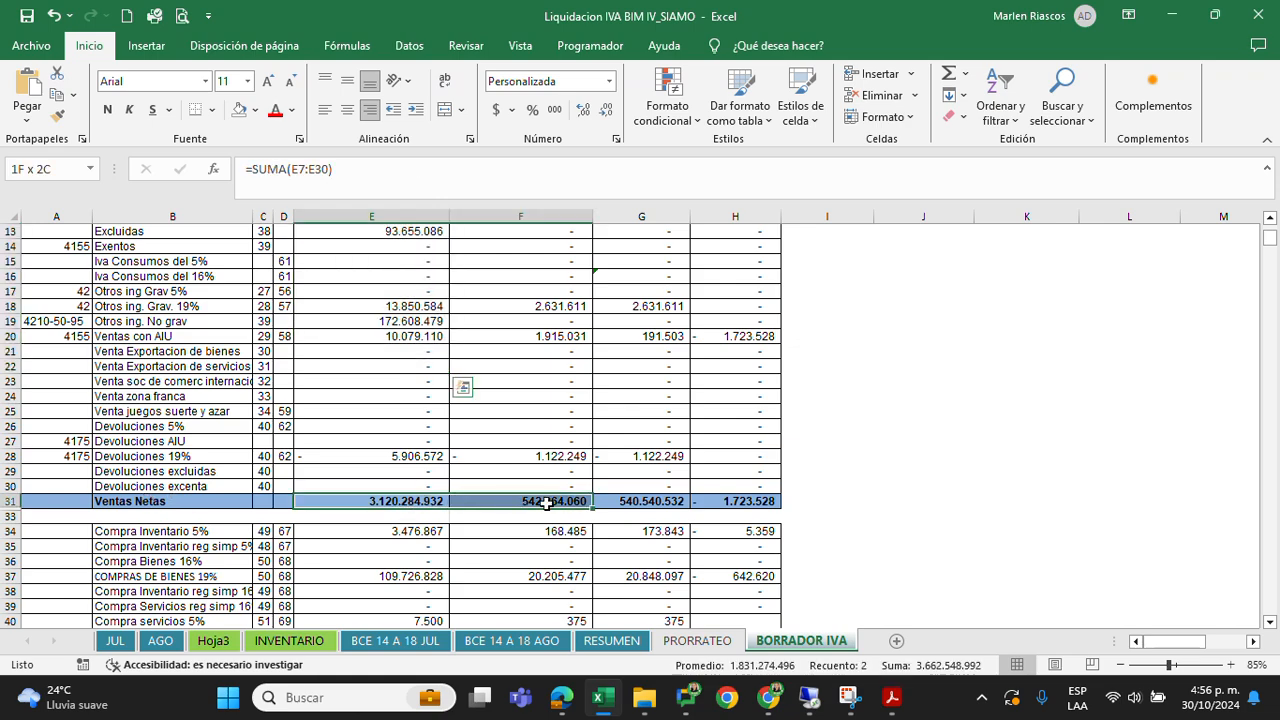
{"action": "left_click_drag", "start_coordinate": [547, 503], "coordinate": [535, 503]}
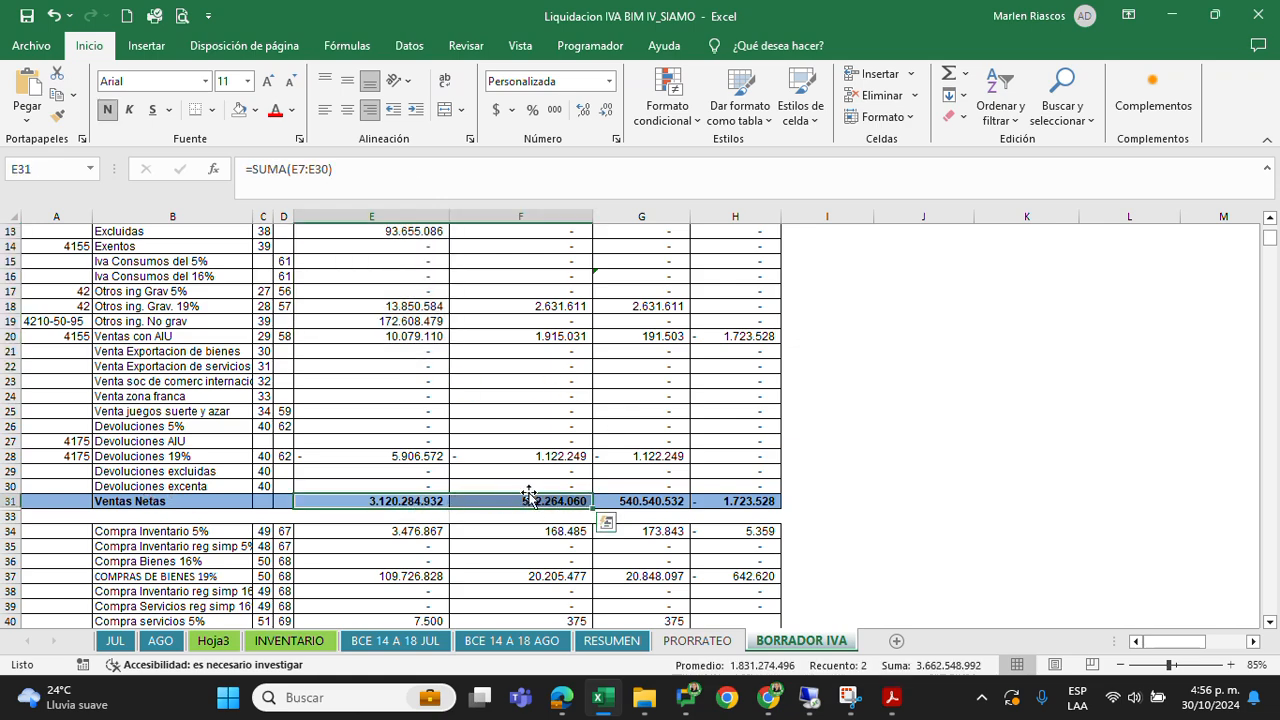
Review the Compras Netas totals for Base and Iva Contable in E71:F71
{"action": "scroll", "coordinate": [528, 492], "scroll_direction": "down", "scroll_amount": 6}
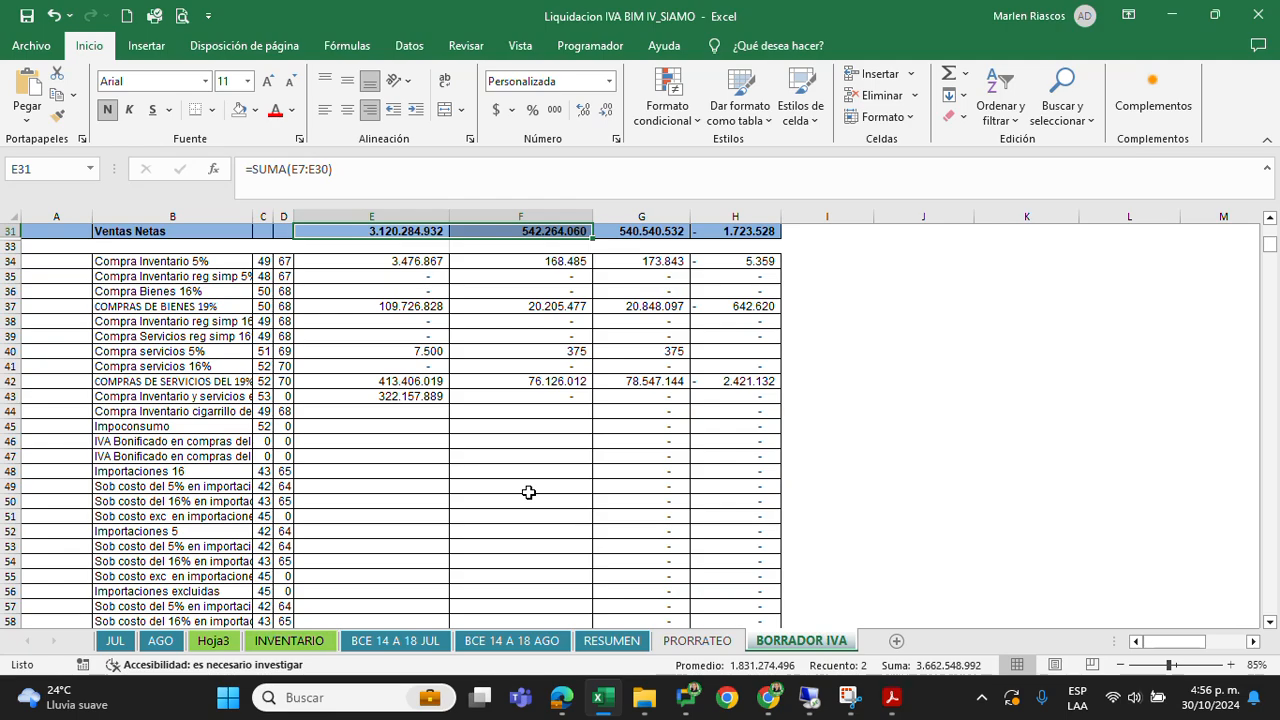
{"action": "scroll", "coordinate": [528, 492], "scroll_direction": "down", "scroll_amount": 8}
{"action": "left_click_drag", "start_coordinate": [410, 476], "coordinate": [500, 478]}
{"action": "scroll", "coordinate": [494, 496], "scroll_direction": "down", "scroll_amount": 2}
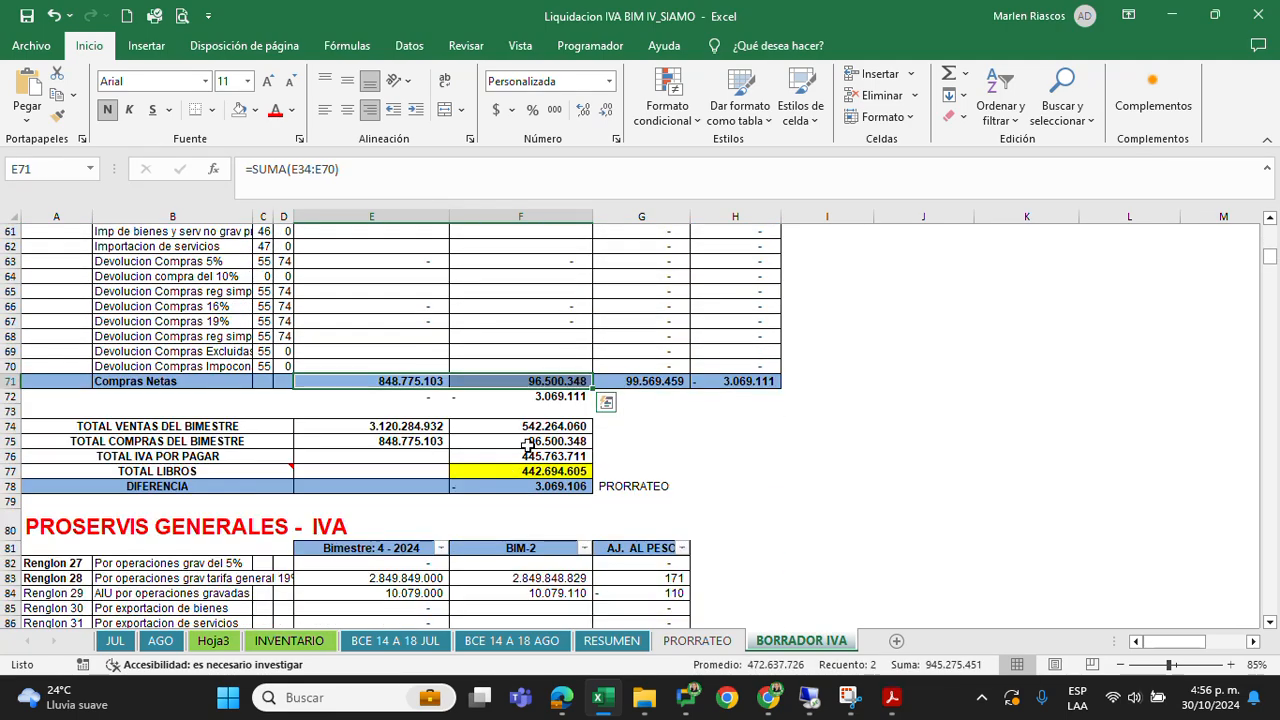
Check the differences below Compras Netas in E72:F72, then TOTAL LIBROS in F77 and DIFERENCIA in F78
{"action": "left_click", "coordinate": [550, 394]}
{"action": "left_click_drag", "start_coordinate": [399, 396], "coordinate": [565, 408]}
{"action": "left_click", "coordinate": [553, 474]}
{"action": "left_click", "coordinate": [556, 484]}
Look over the form 300 draft from Renglón 27 down to Renglón 93
{"action": "scroll", "coordinate": [552, 480], "scroll_direction": "down", "scroll_amount": 6}
{"action": "scroll", "coordinate": [550, 478], "scroll_direction": "down", "scroll_amount": 2}
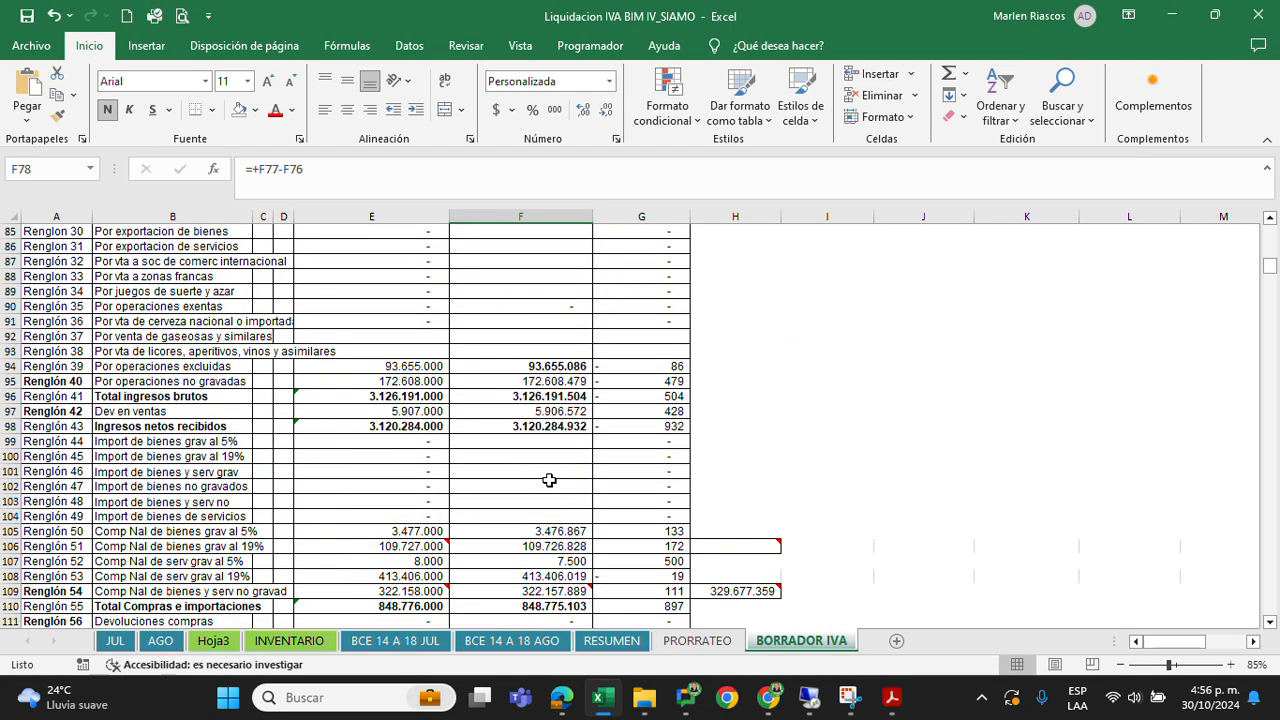
{"action": "scroll", "coordinate": [550, 480], "scroll_direction": "down", "scroll_amount": 9}
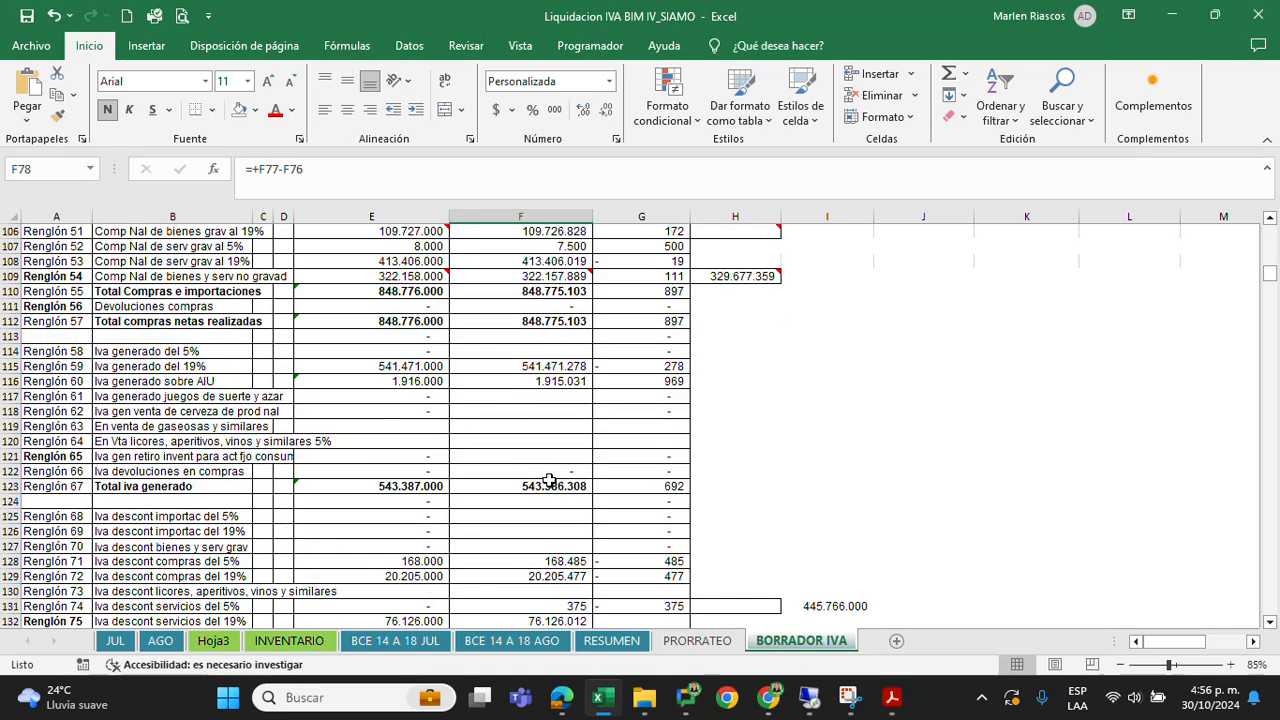
{"action": "scroll", "coordinate": [550, 480], "scroll_direction": "down", "scroll_amount": 6}
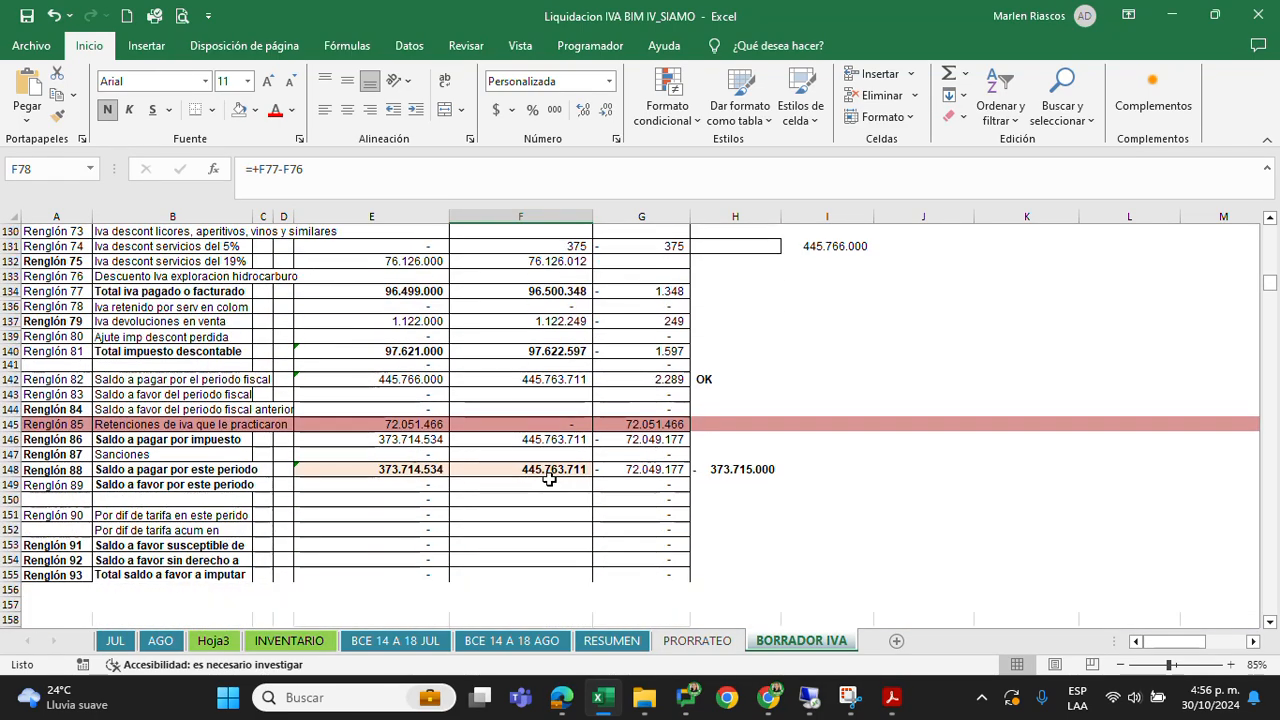
Compare TOTAL IVA POR PAGAR in F76 with the total balance in the 2408 BALANCE BIM IV SIAMO PDF, and return to the Excel workbook
{"action": "scroll", "coordinate": [549, 479], "scroll_direction": "up", "scroll_amount": 1}
{"action": "key", "text": "Up"}
{"action": "key", "text": "Up"}
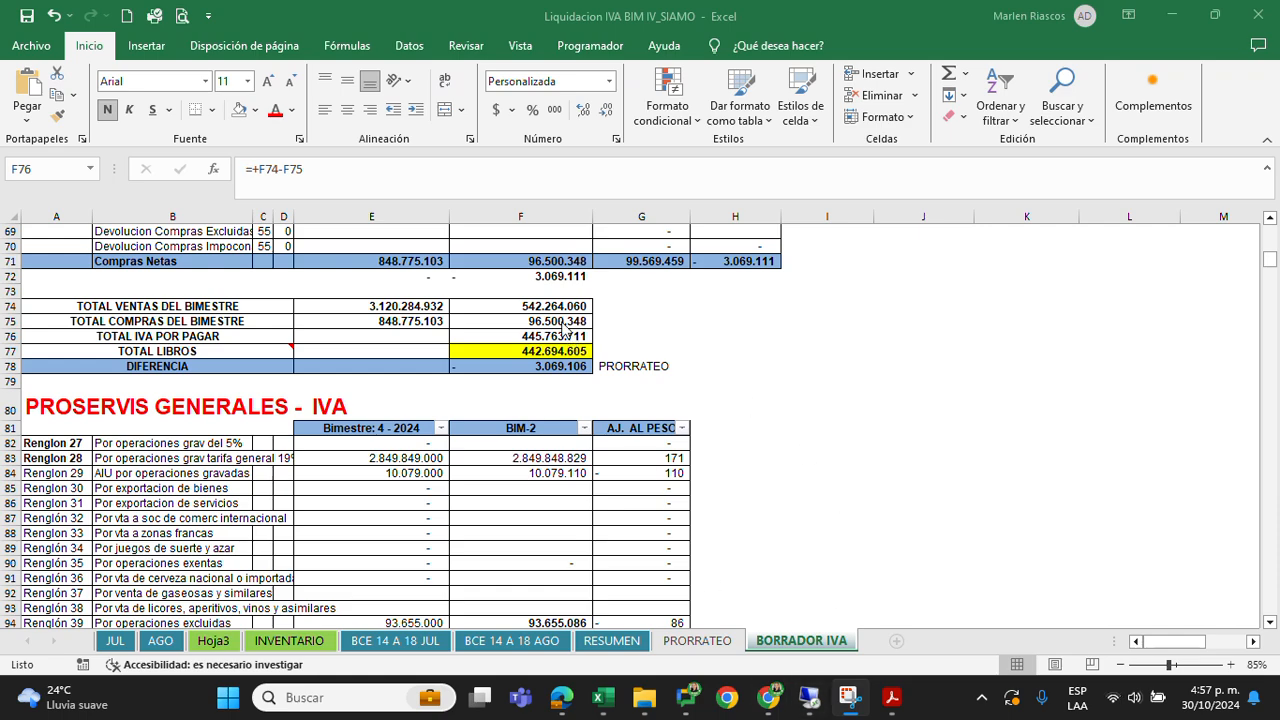
{"action": "mouse_move", "coordinate": [885, 712]}
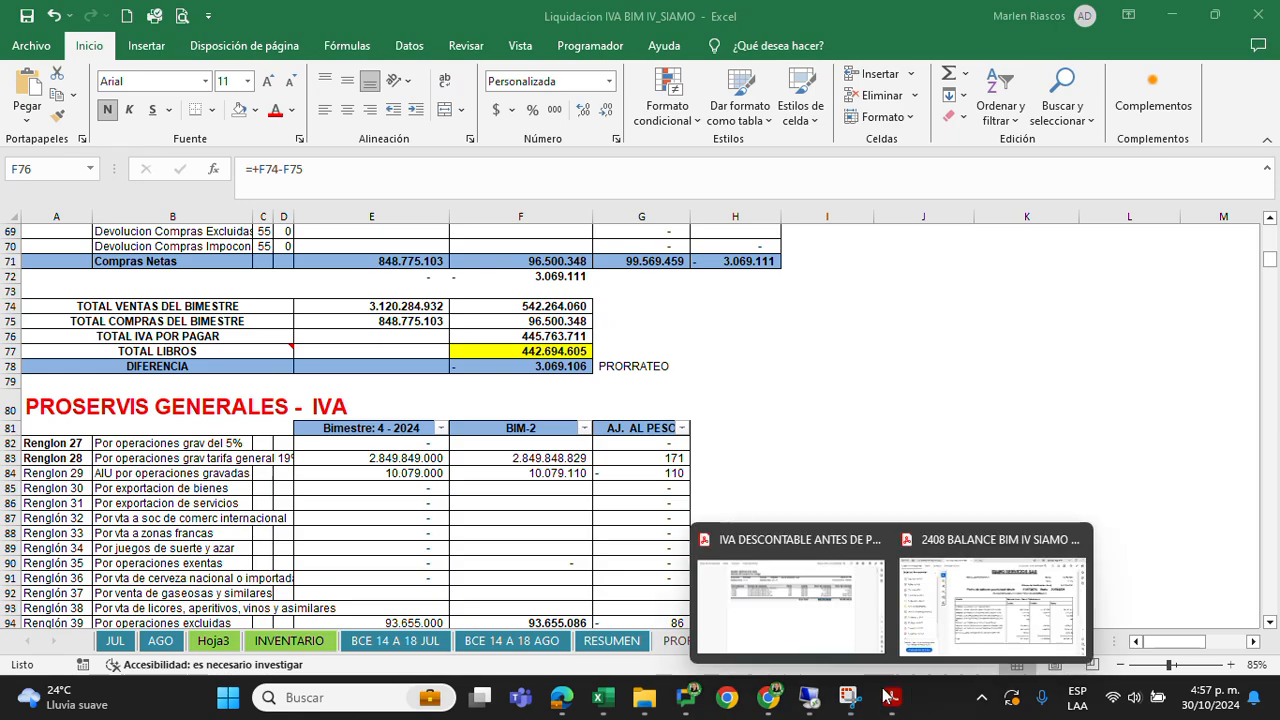
{"action": "mouse_move", "coordinate": [860, 570]}
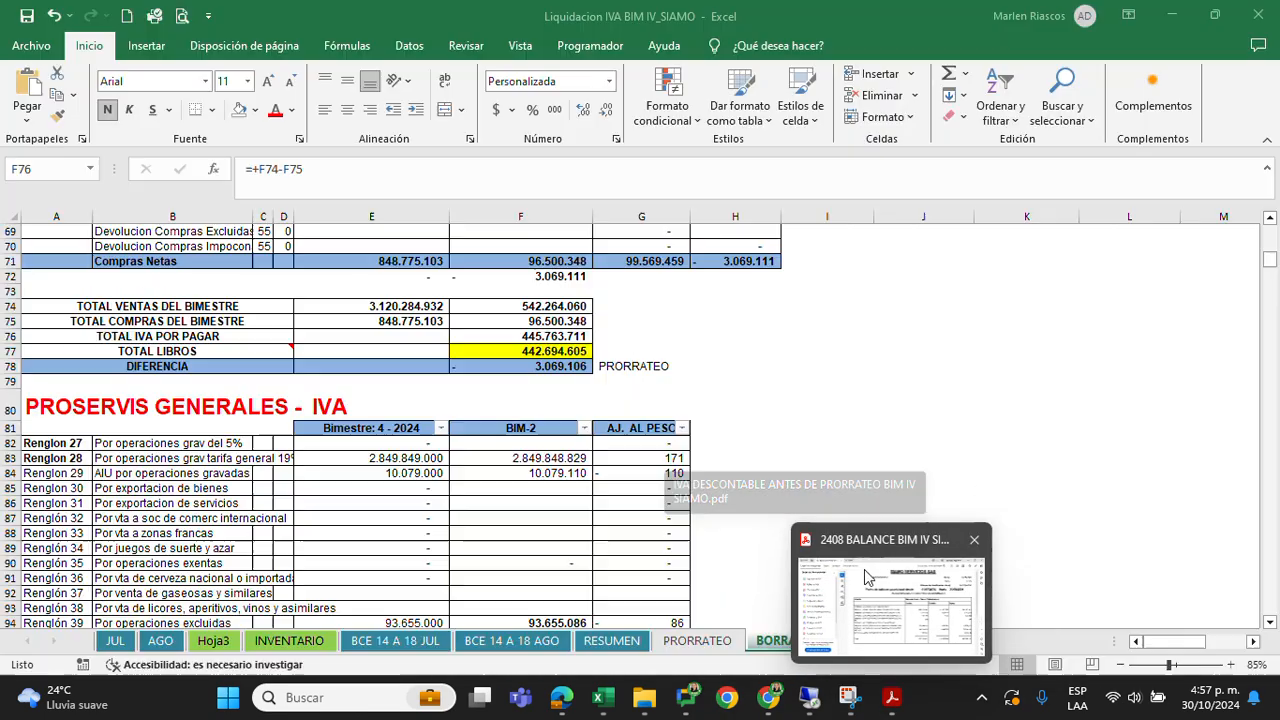
{"action": "left_click", "coordinate": [990, 600]}
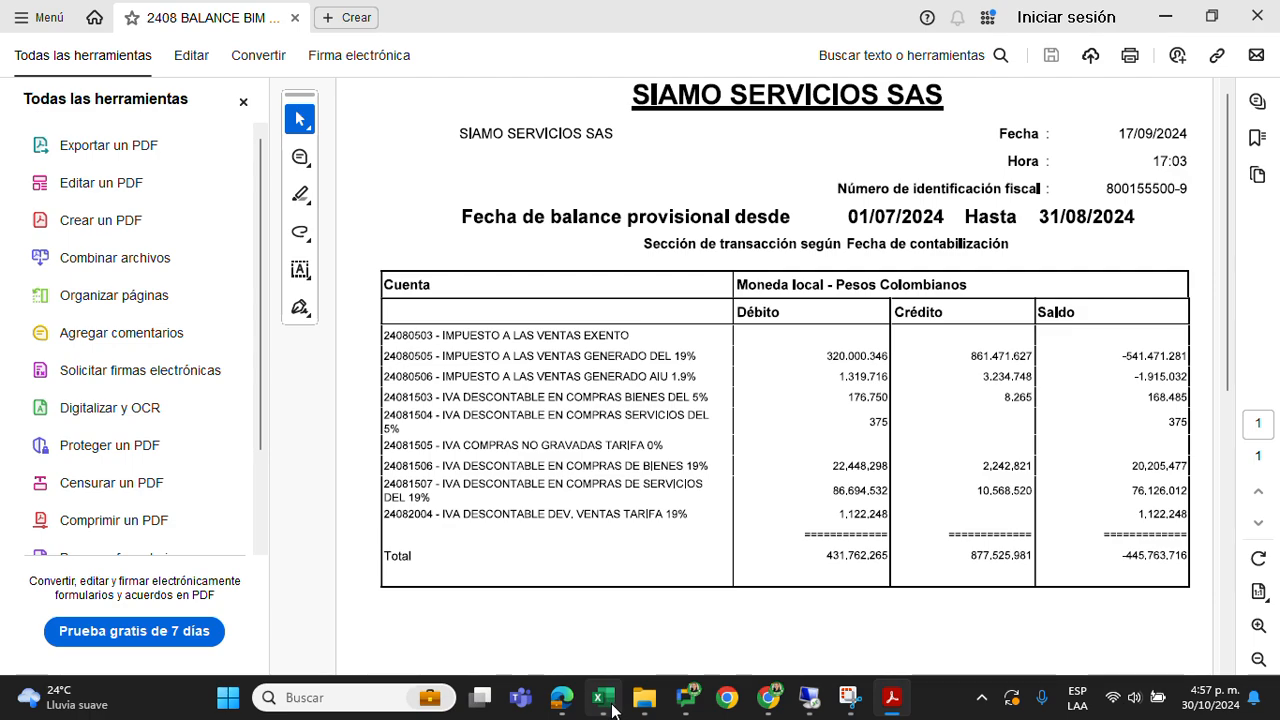
{"action": "left_click", "coordinate": [590, 600]}
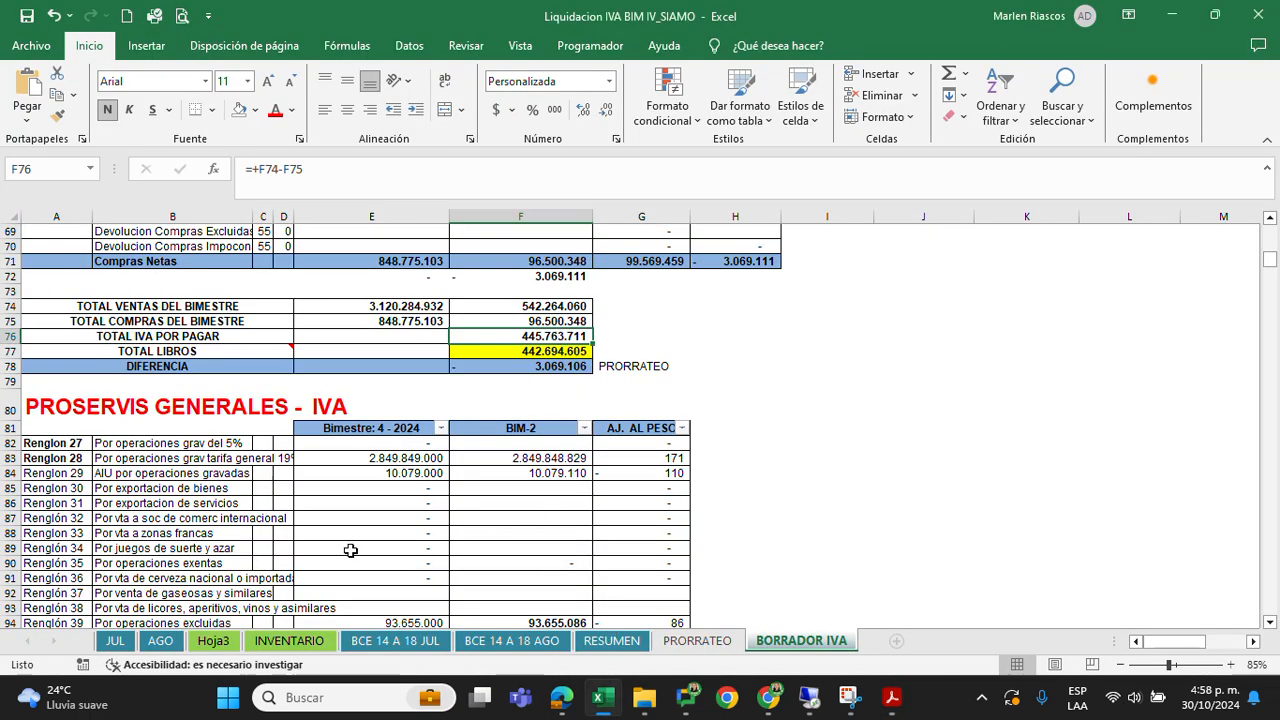
Examine the form 300 renglones for income, purchases, generated and deductible IVA, comparing the Bimestre: 4 - 2024, BIM-2 and AJ. AL PESO columns
{"action": "scroll", "coordinate": [350, 550], "scroll_direction": "down", "scroll_amount": 6}
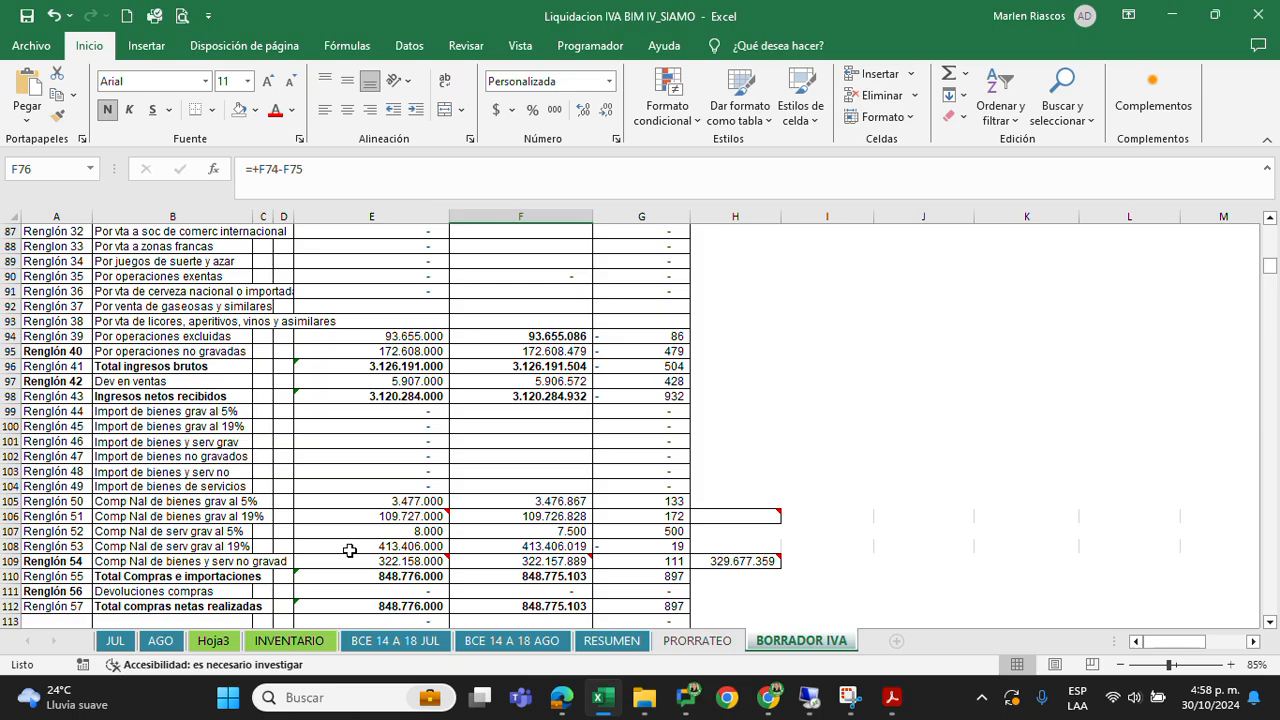
{"action": "scroll", "coordinate": [350, 550], "scroll_direction": "down", "scroll_amount": 10}
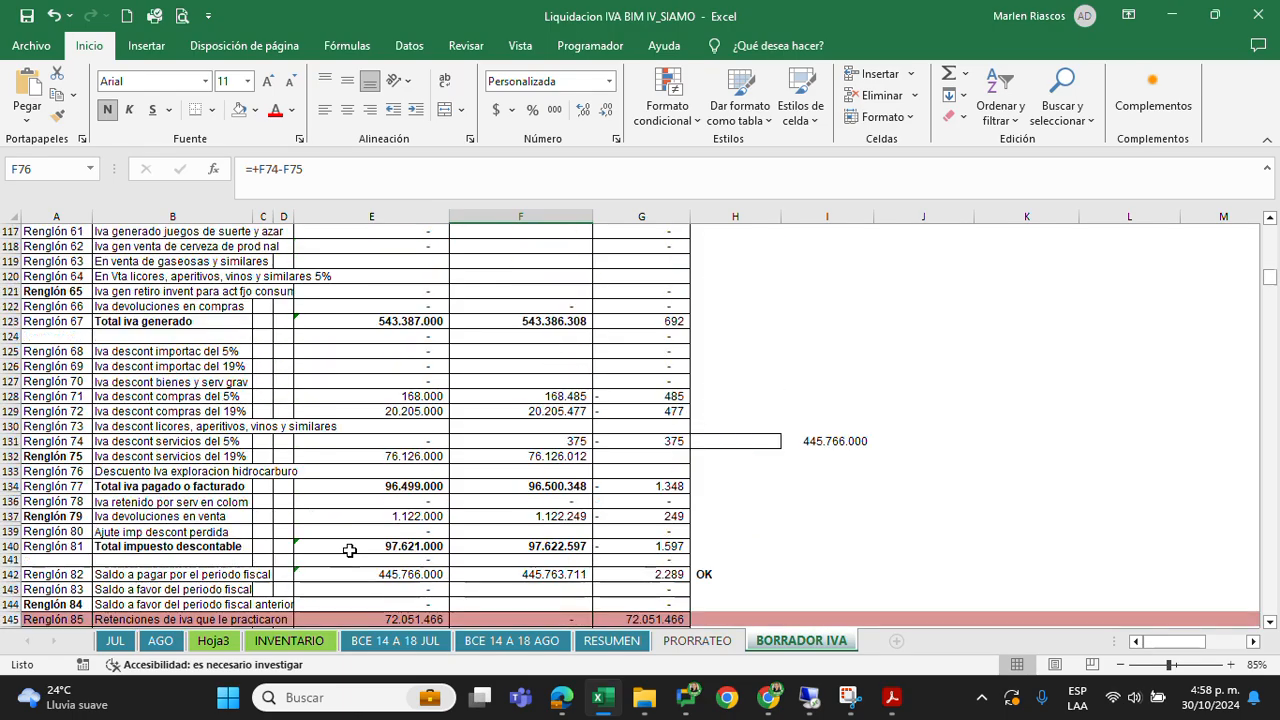
{"action": "scroll", "coordinate": [350, 550], "scroll_direction": "down", "scroll_amount": 2}
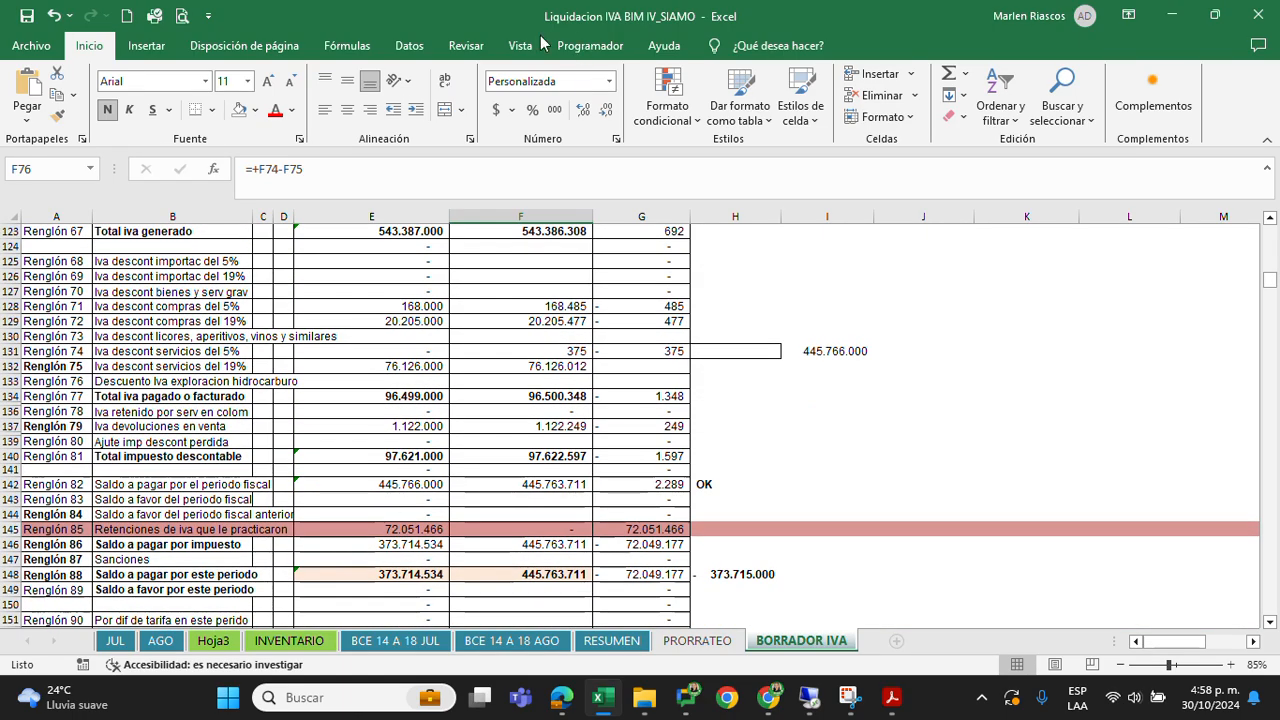
{"action": "scroll", "coordinate": [590, 243], "scroll_direction": "down", "scroll_amount": 2}
{"action": "scroll", "coordinate": [590, 243], "scroll_direction": "up", "scroll_amount": 5}
{"action": "scroll", "coordinate": [590, 243], "scroll_direction": "down", "scroll_amount": 3}
{"action": "scroll", "coordinate": [590, 243], "scroll_direction": "down", "scroll_amount": 1}
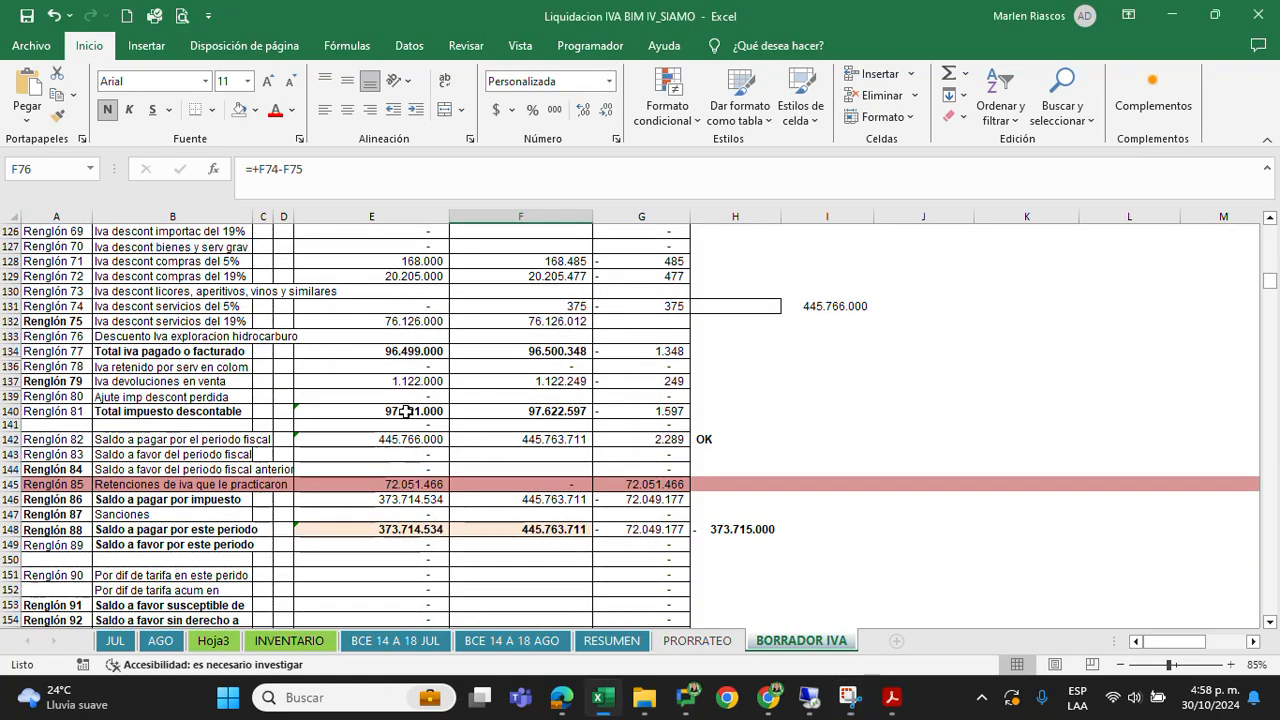
{"action": "scroll", "coordinate": [407, 335], "scroll_direction": "up", "scroll_amount": 16}
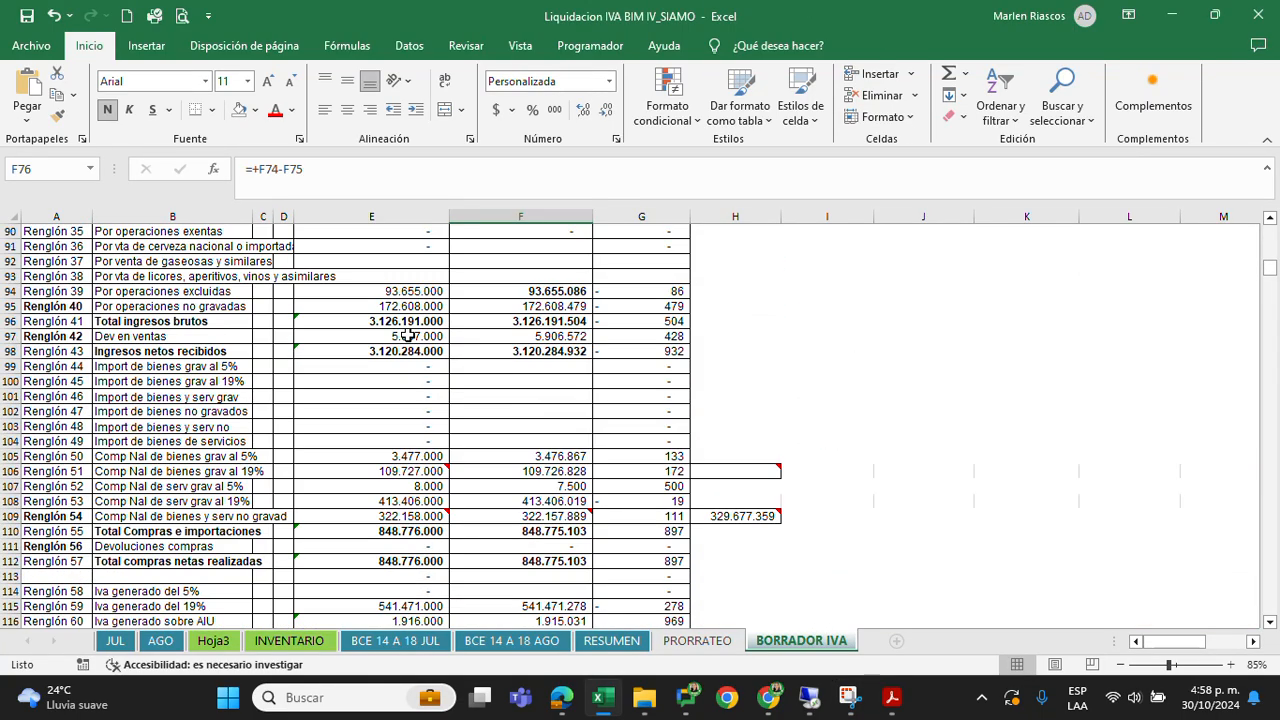
{"action": "scroll", "coordinate": [380, 355], "scroll_direction": "up", "scroll_amount": 1}
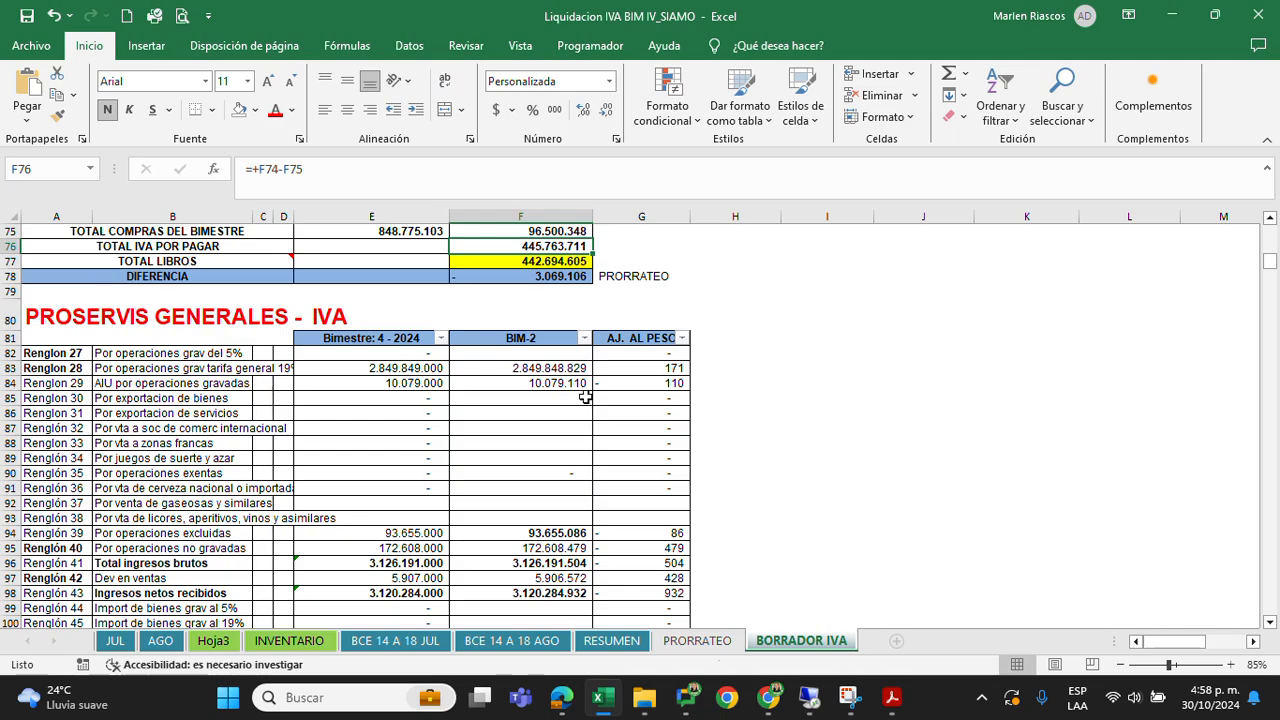
{"action": "left_click_drag", "start_coordinate": [1183, 642], "coordinate": [1080, 643]}
{"action": "scroll", "coordinate": [329, 466], "scroll_direction": "down", "scroll_amount": 13}
{"action": "scroll", "coordinate": [329, 469], "scroll_direction": "down", "scroll_amount": 4}
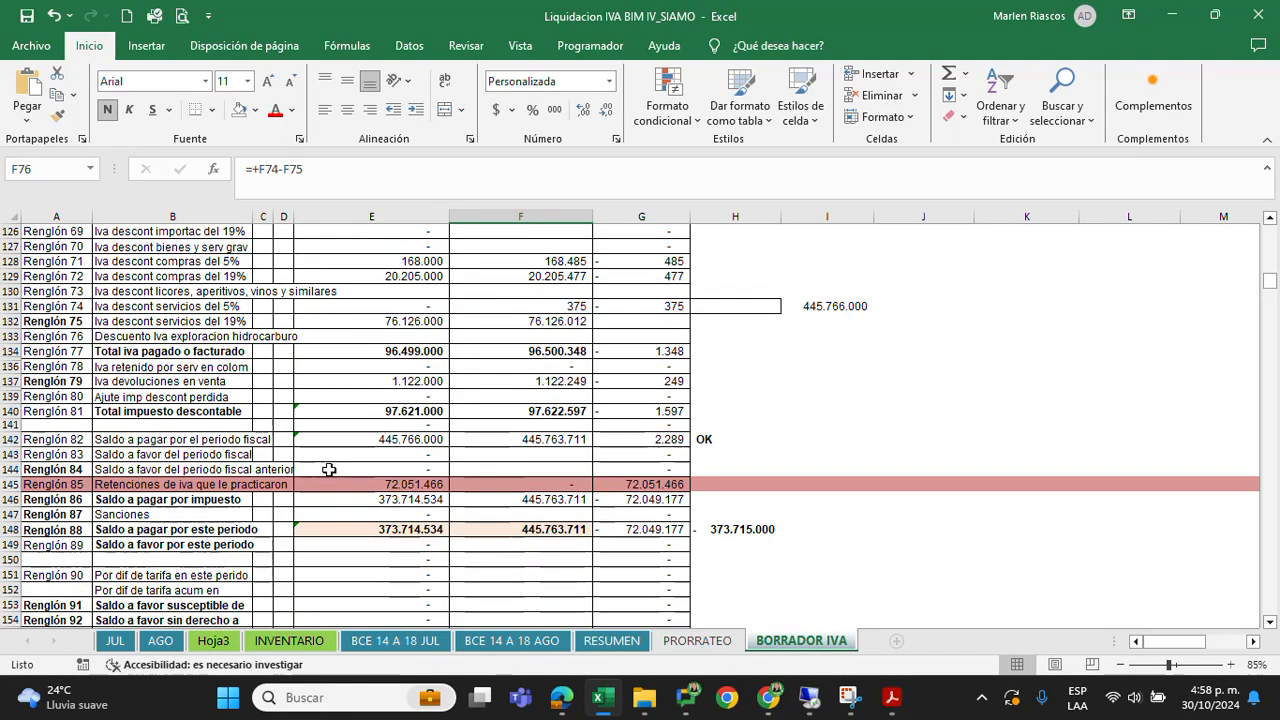
Inspect the Renglón 85 row, Retenciones de iva que le practicaron, and the external workbook link in E145
{"action": "left_click", "coordinate": [185, 469]}
{"action": "left_click_drag", "start_coordinate": [127, 484], "coordinate": [356, 486]}
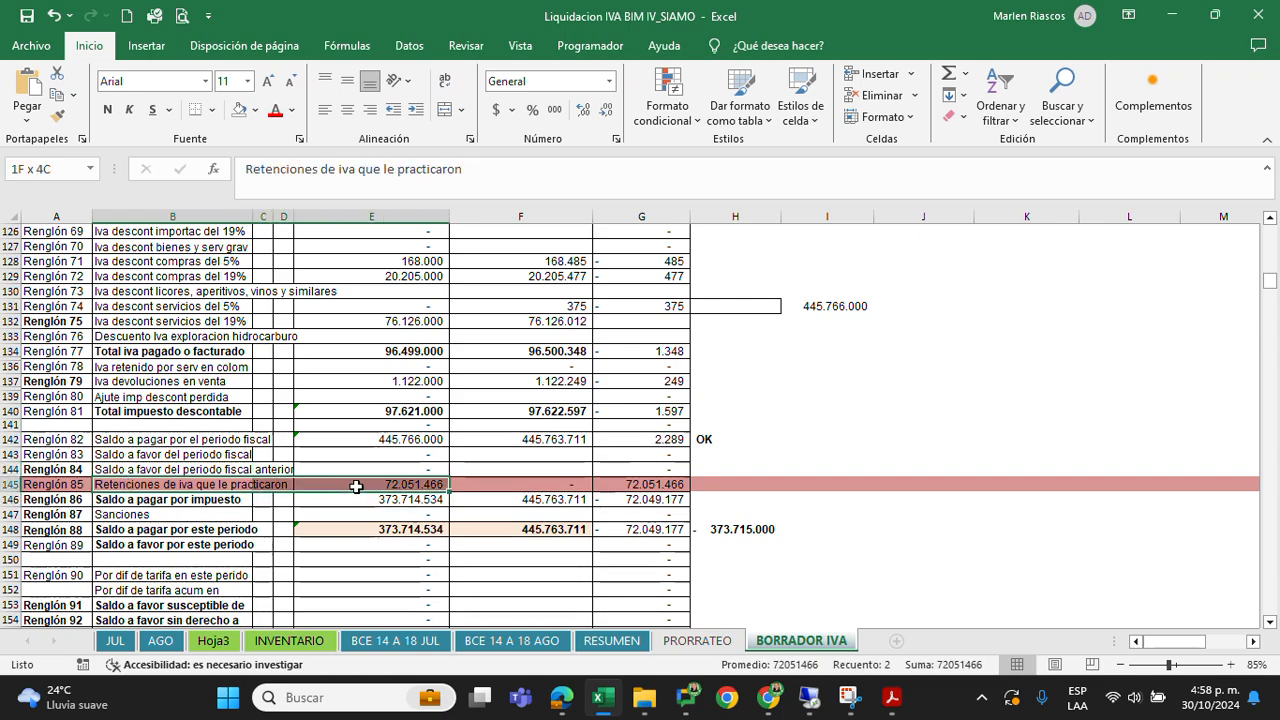
{"action": "left_click", "coordinate": [399, 487]}
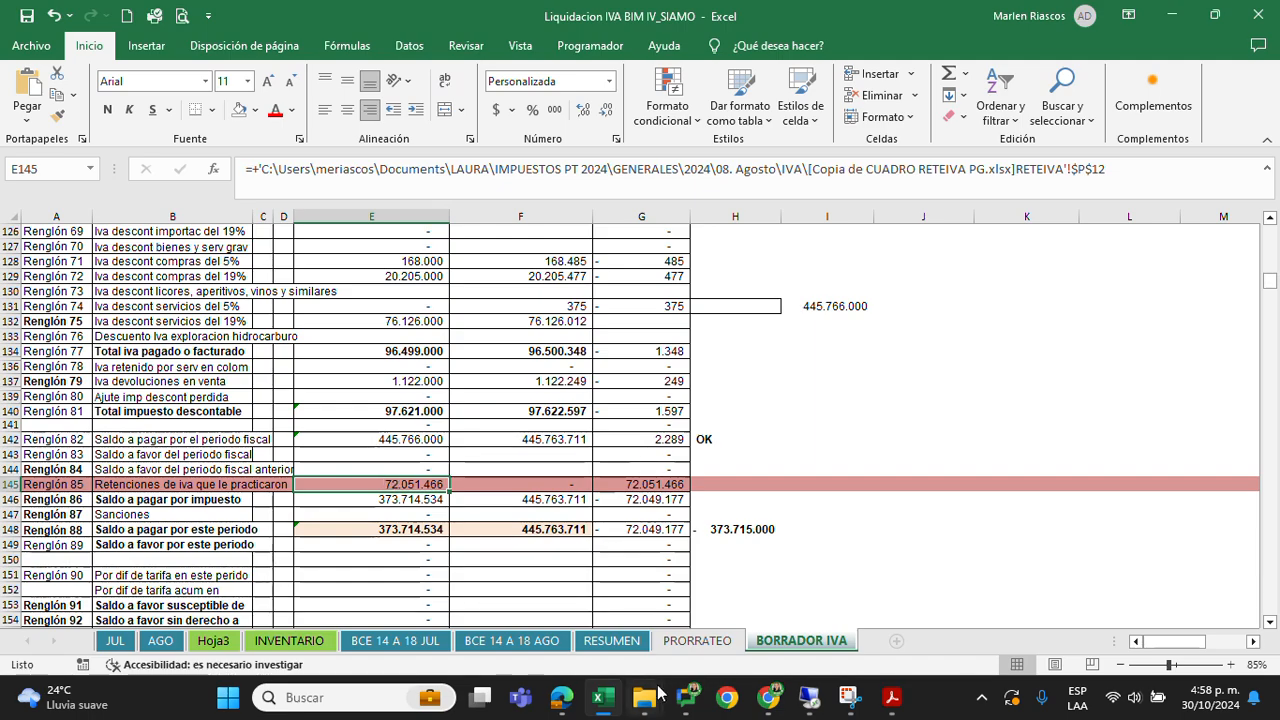
Open the CUADRO RETEIVA PG workbook from CERTIFICADOS 4BIM in the IVA folder, enable editing, and select P3 in the CERTIFICADOS column
{"action": "mouse_move", "coordinate": [658, 702]}
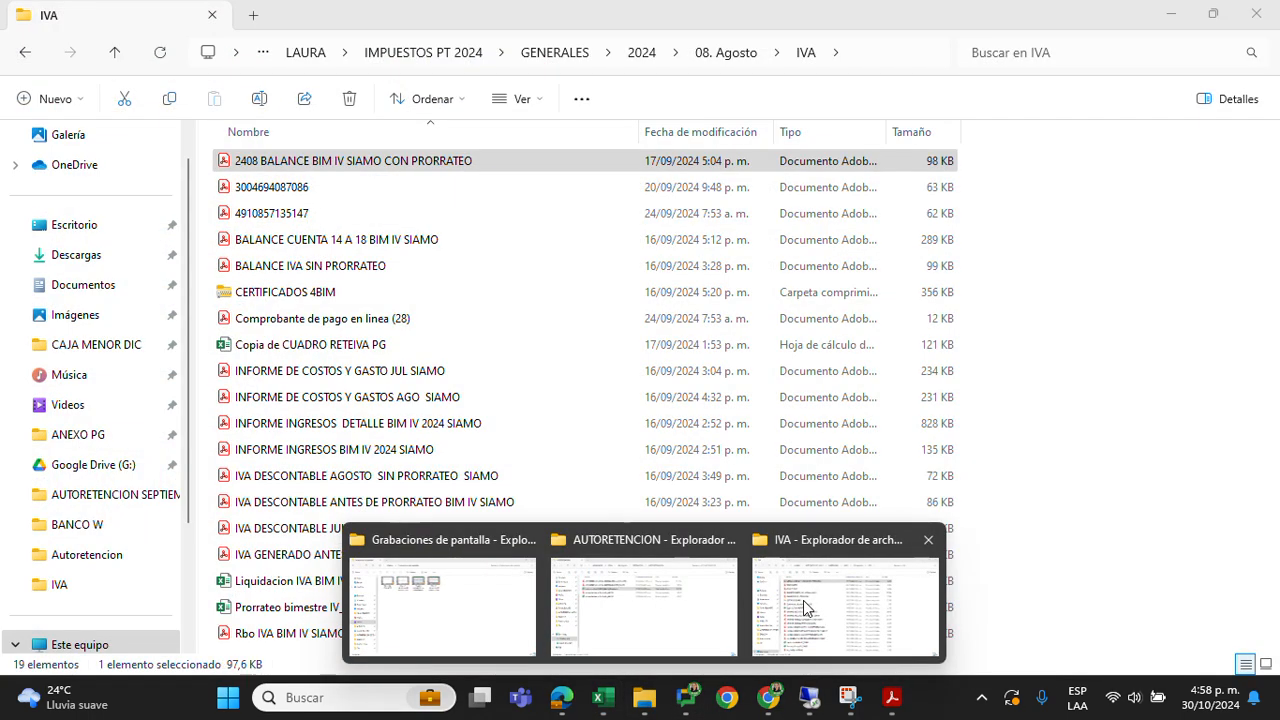
{"action": "left_click", "coordinate": [803, 600]}
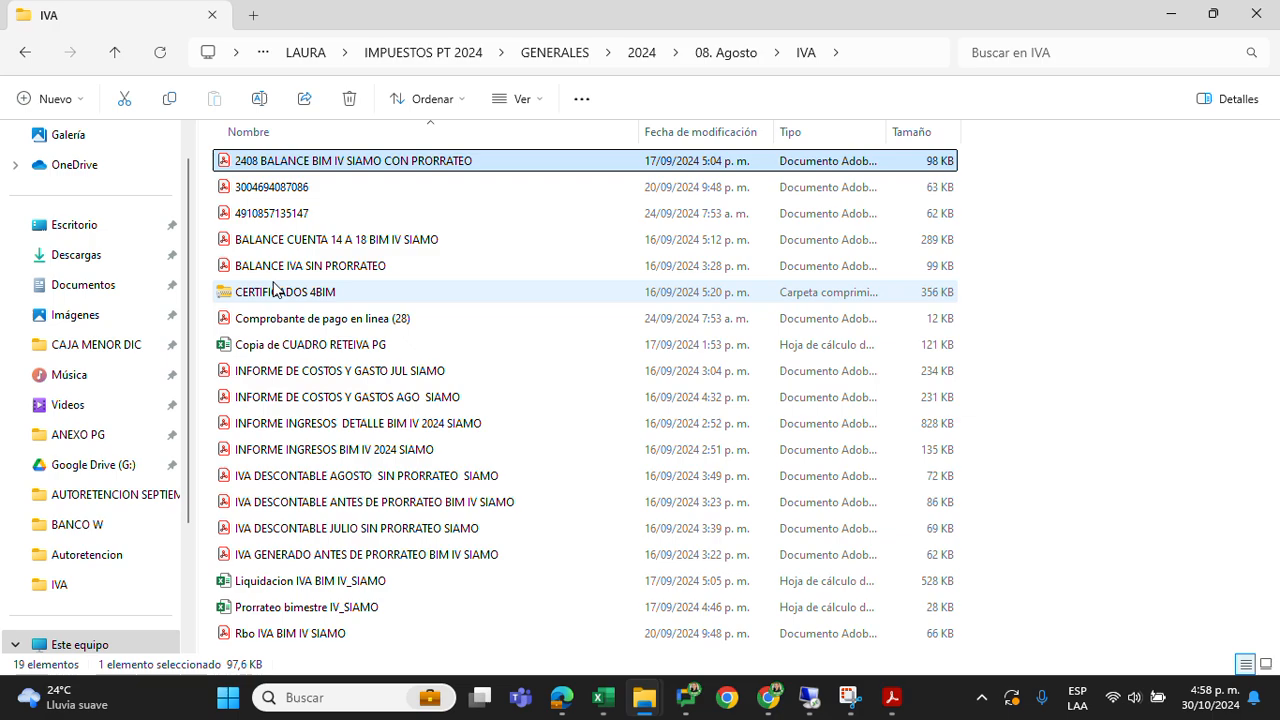
{"action": "double_click", "coordinate": [275, 290]}
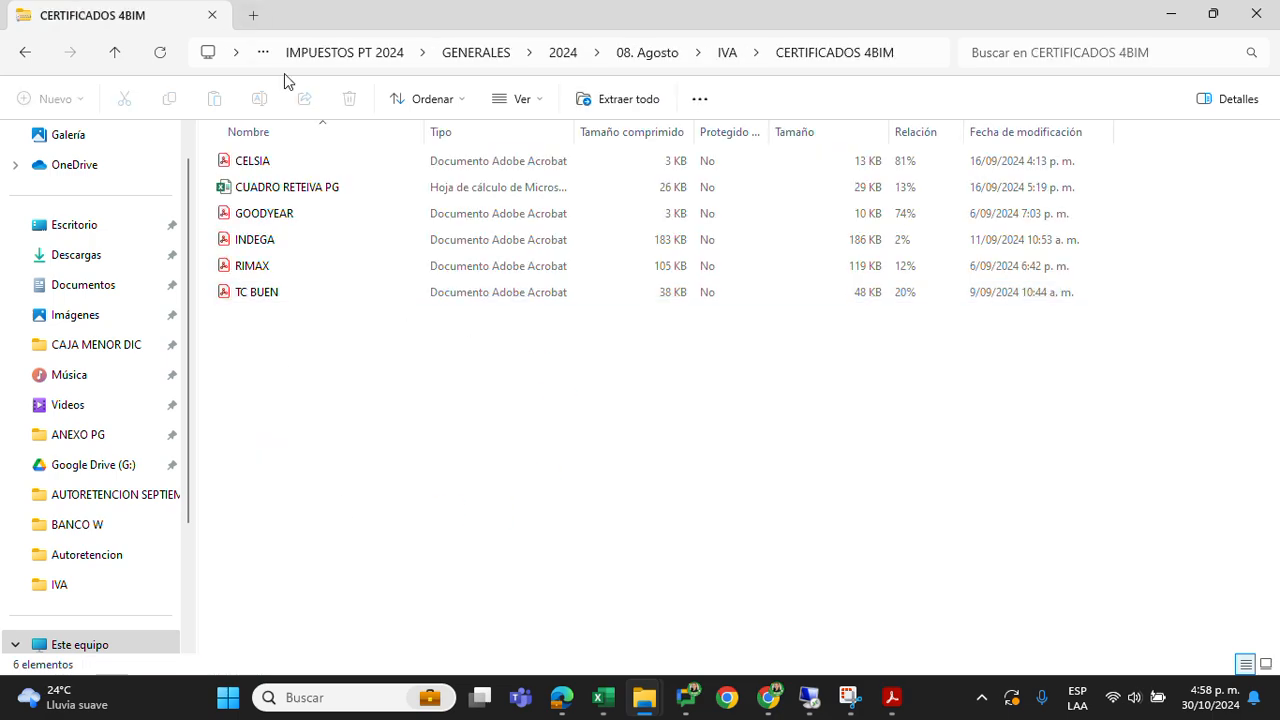
{"action": "left_click", "coordinate": [275, 189]}
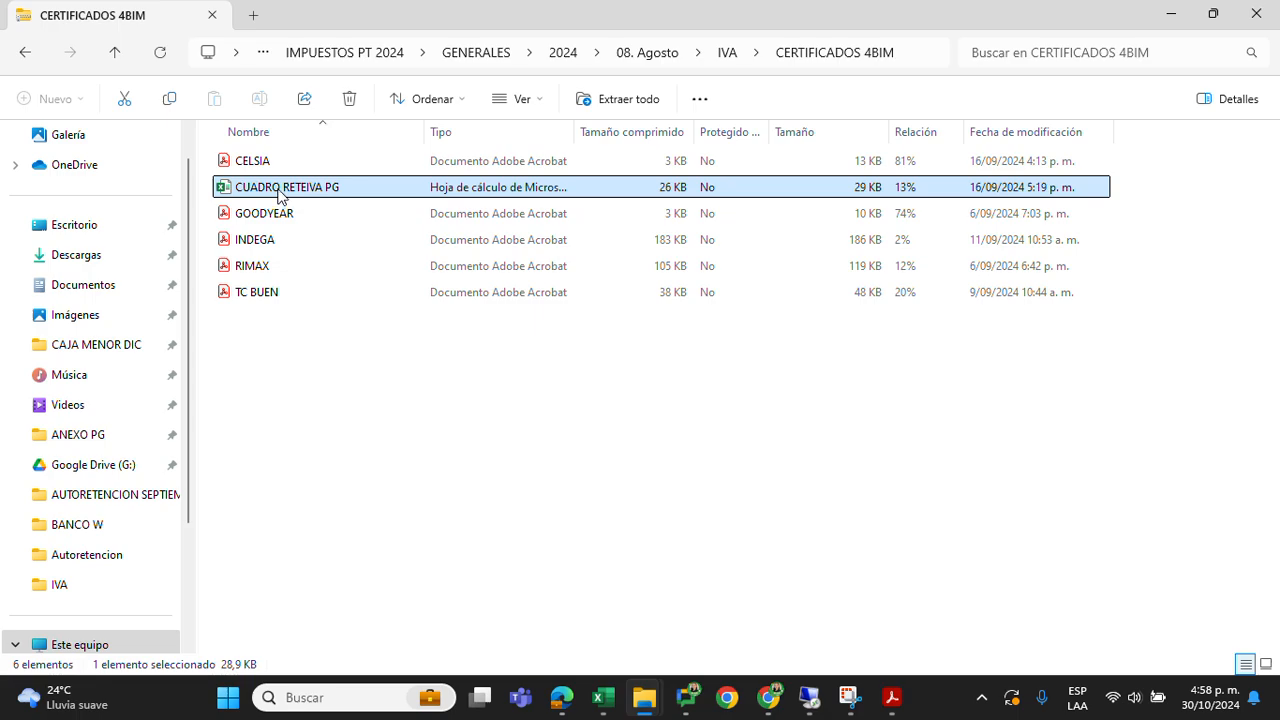
{"action": "double_click", "coordinate": [279, 192]}
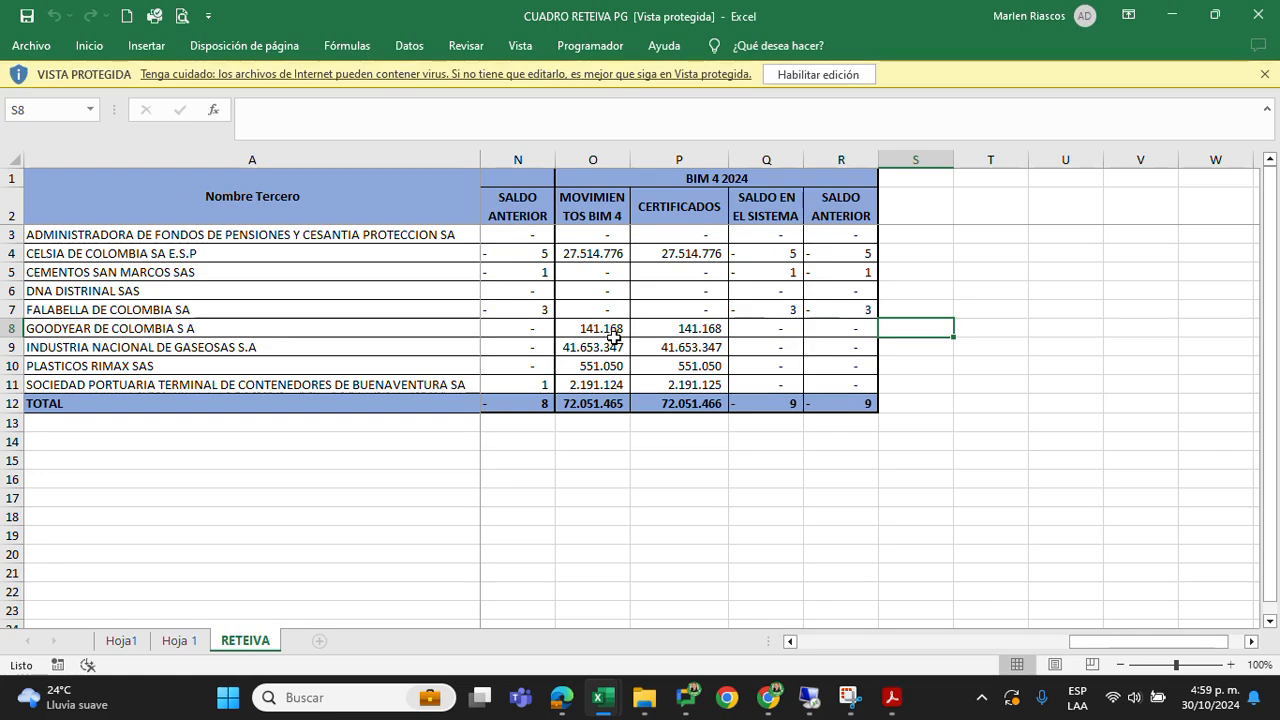
{"action": "left_click", "coordinate": [805, 78]}
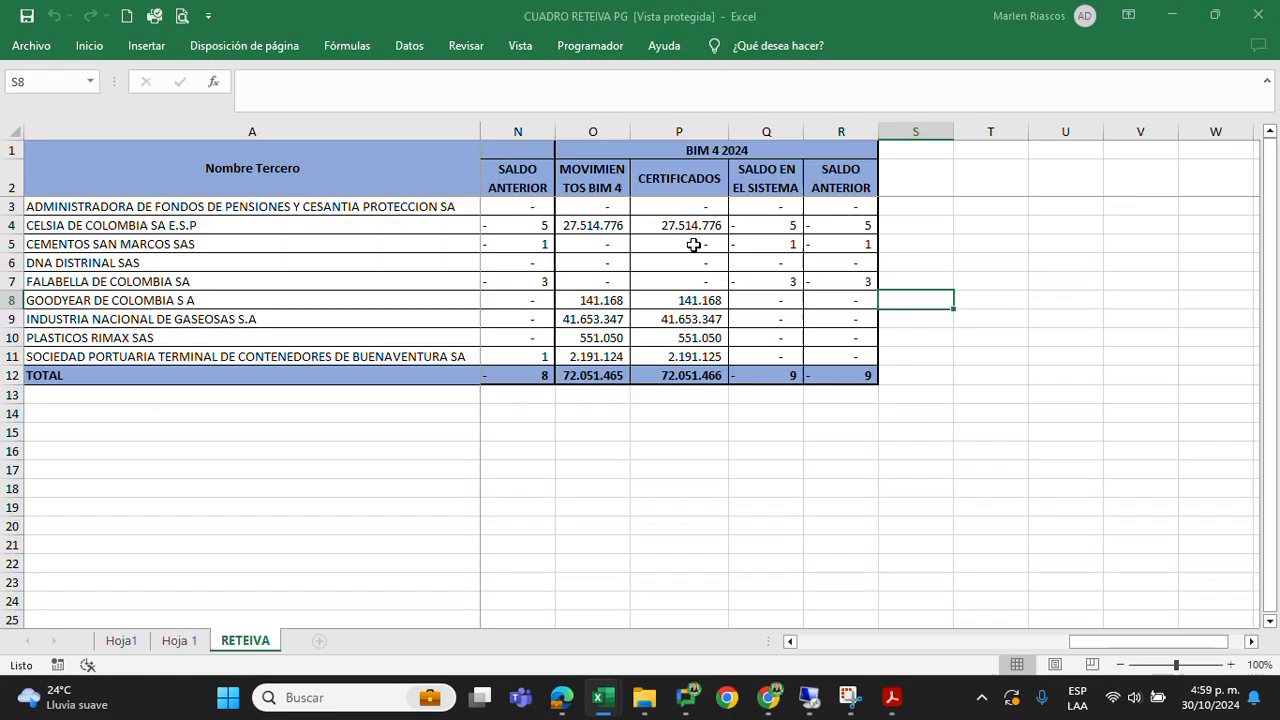
{"action": "left_click", "coordinate": [701, 292]}
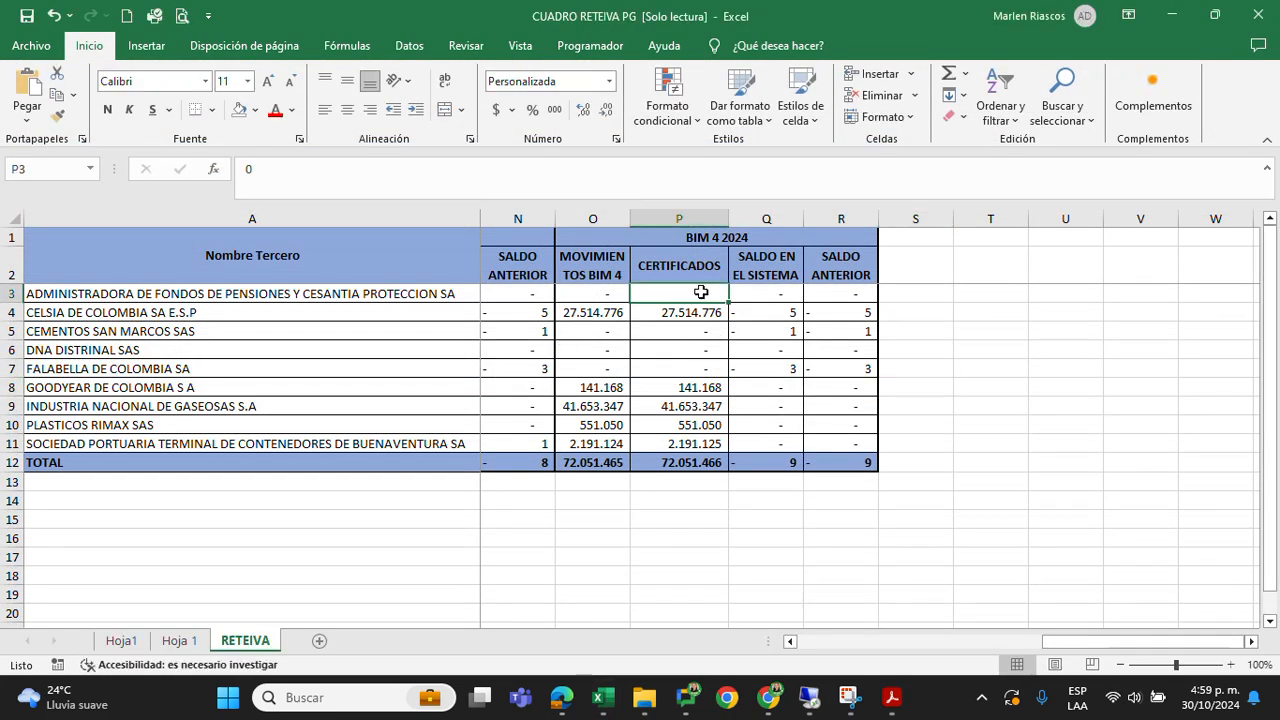
Review the CERTIFICADOS amounts in P3:P11 for CELSIA, GOODYEAR, INDUSTRIA NACIONAL DE GASEOSAS, PLASTICOS RIMAX and SOCIEDAD PORTUARIA, and close the CUADRO RETEIVA PG workbook
{"action": "left_click_drag", "start_coordinate": [698, 287], "coordinate": [686, 443]}
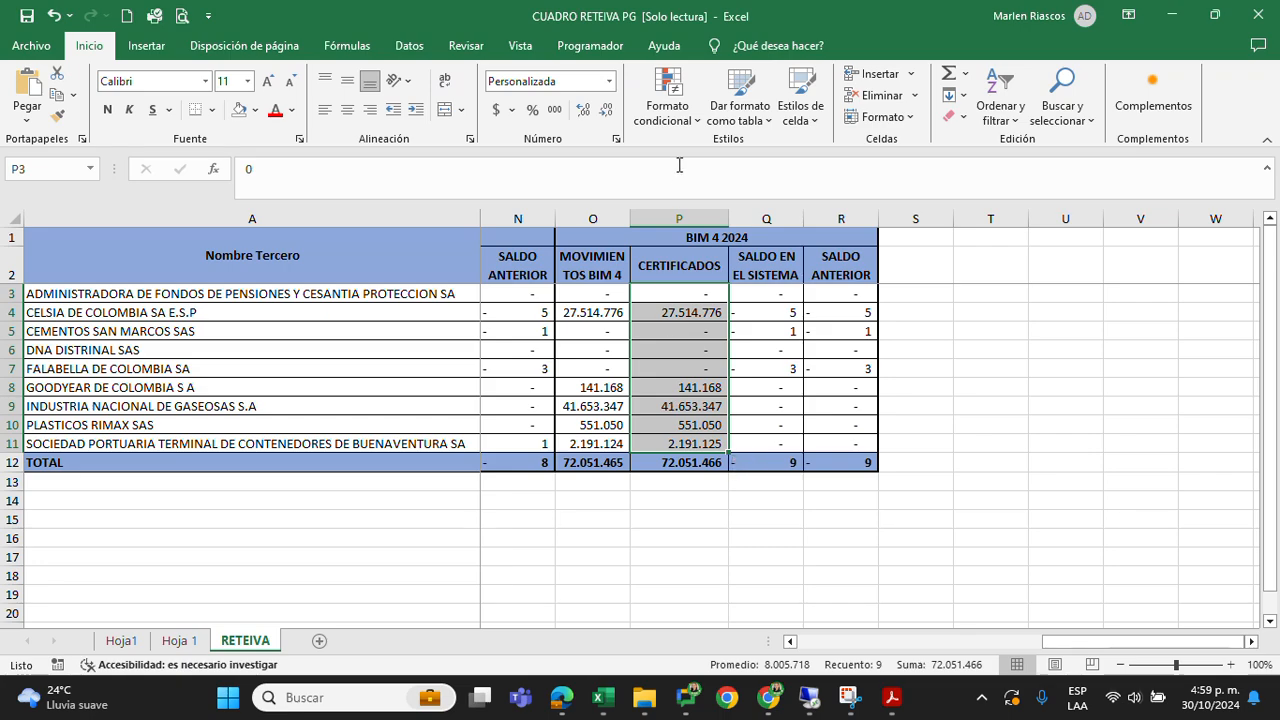
{"action": "left_click", "coordinate": [703, 314]}
{"action": "left_click", "coordinate": [692, 389]}
{"action": "left_click", "coordinate": [706, 405]}
{"action": "left_click", "coordinate": [692, 425]}
{"action": "left_click", "coordinate": [692, 443]}
{"action": "left_click", "coordinate": [1008, 410]}
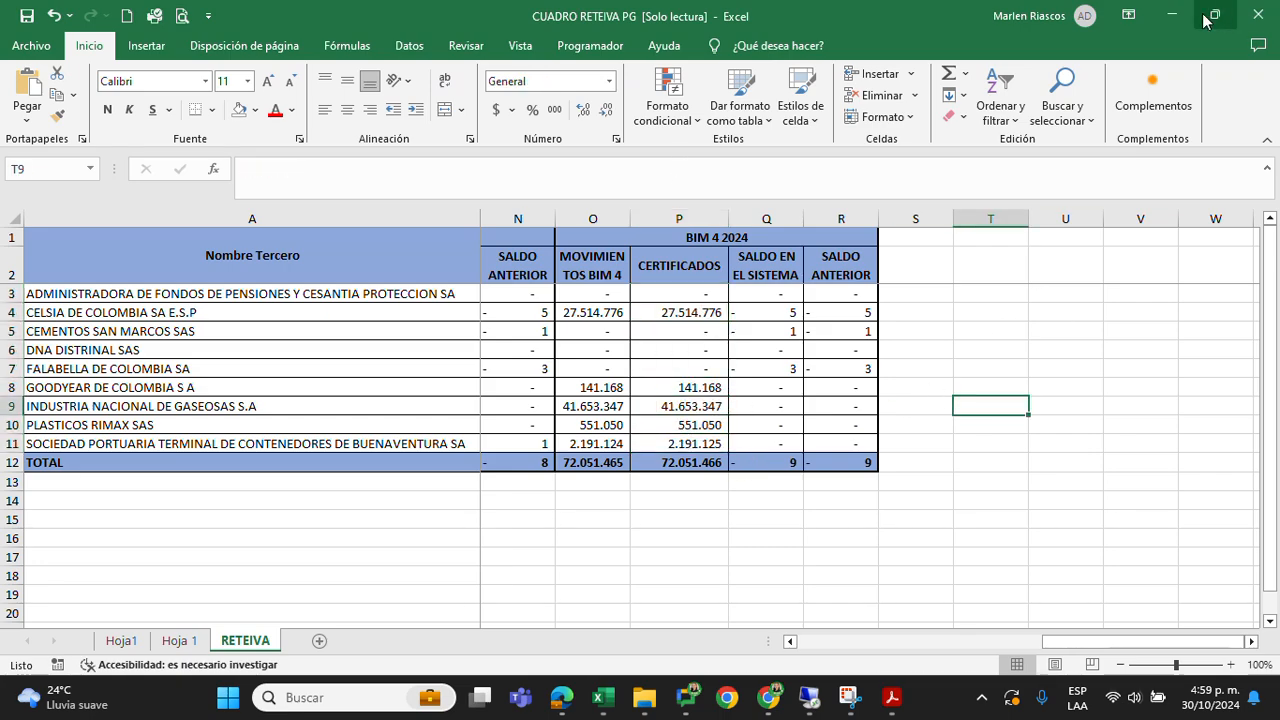
{"action": "left_click", "coordinate": [1262, 17]}
Open the CELSIA certificate from the CERTIFICADOS 4BIM folder, check its IVA withholding total, and close all open PDFs
{"action": "mouse_move", "coordinate": [644, 697]}
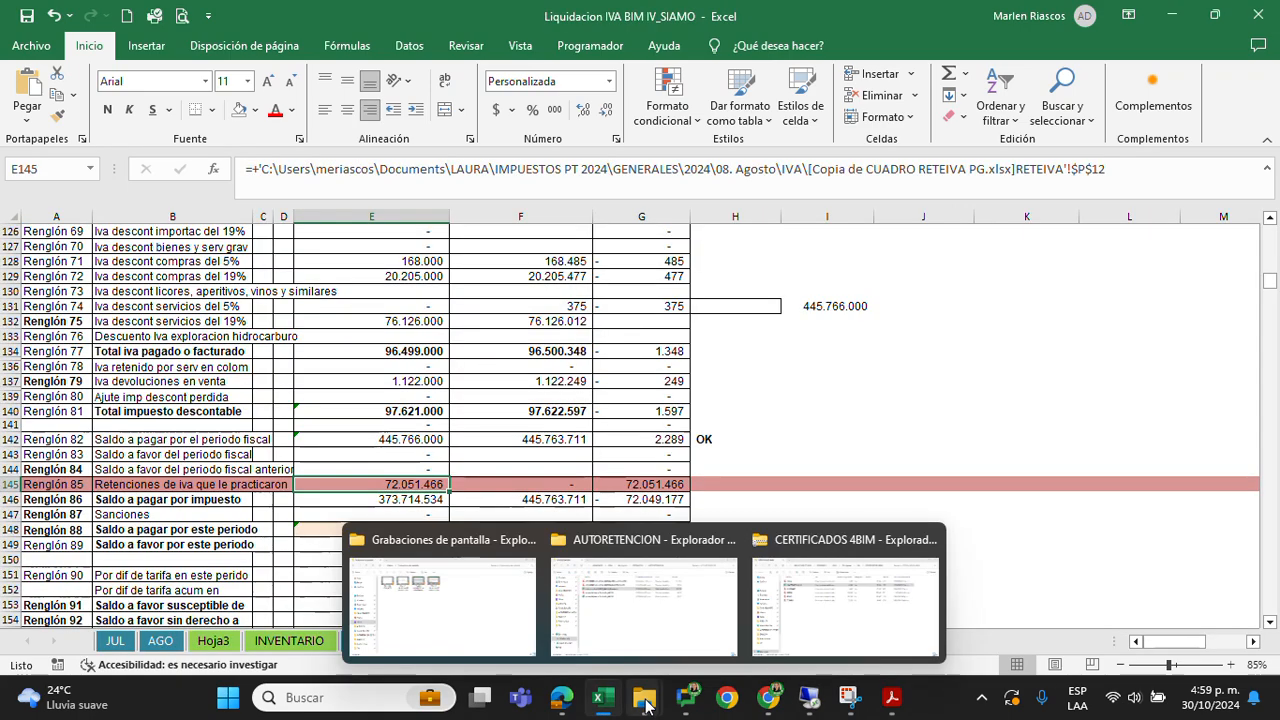
{"action": "left_click", "coordinate": [808, 610]}
{"action": "left_click", "coordinate": [316, 167]}
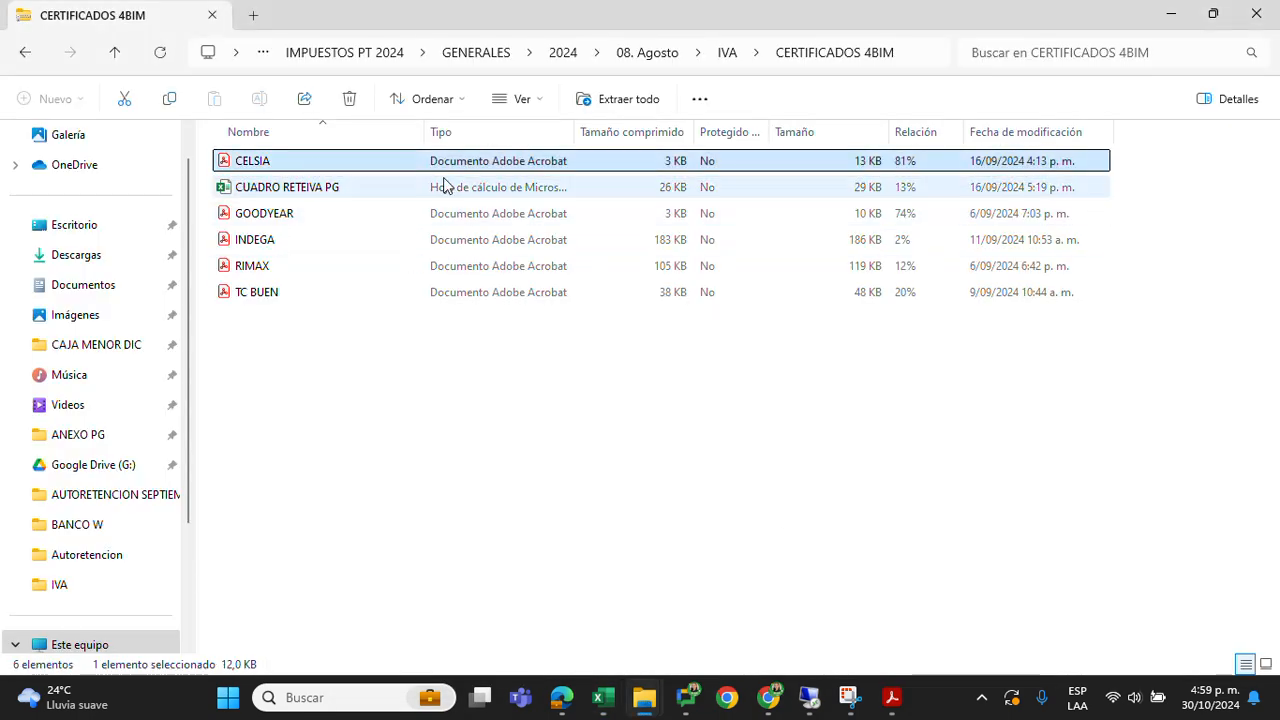
{"action": "double_click", "coordinate": [408, 165]}
{"action": "scroll", "coordinate": [632, 430], "scroll_direction": "down", "scroll_amount": 5}
{"action": "scroll", "coordinate": [629, 434], "scroll_direction": "up", "scroll_amount": 5}
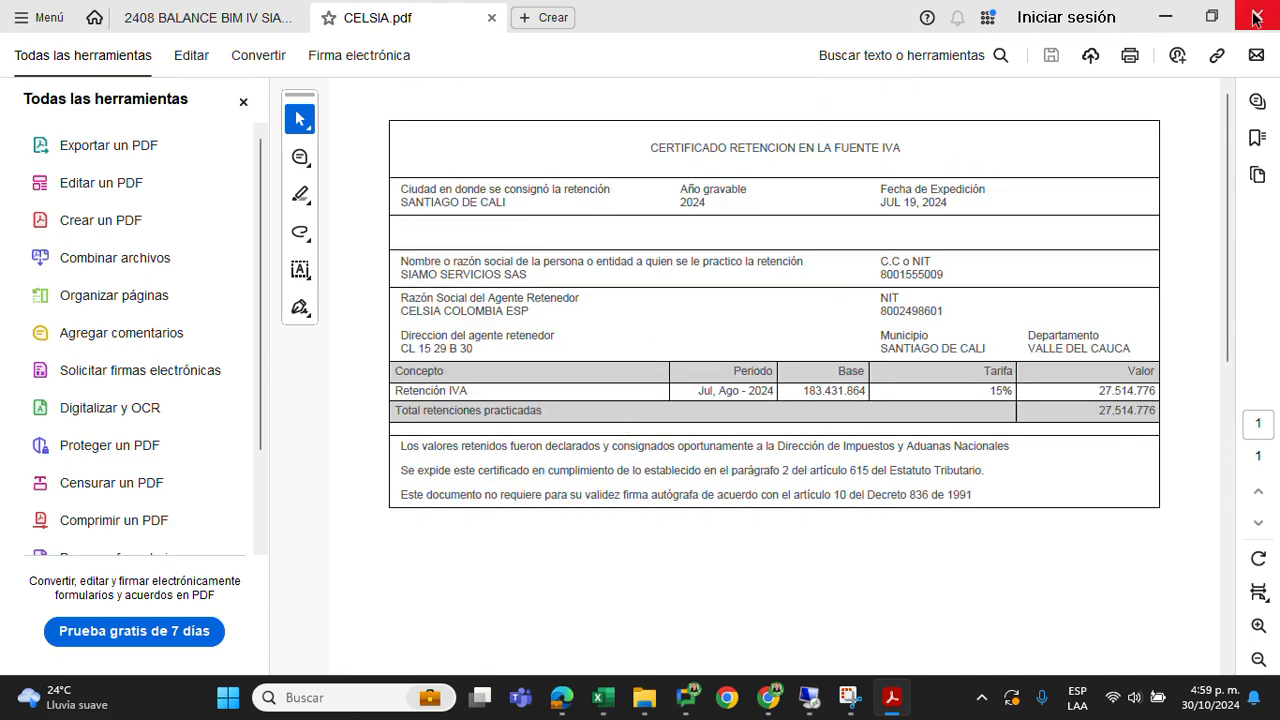
{"action": "left_click", "coordinate": [1256, 18]}
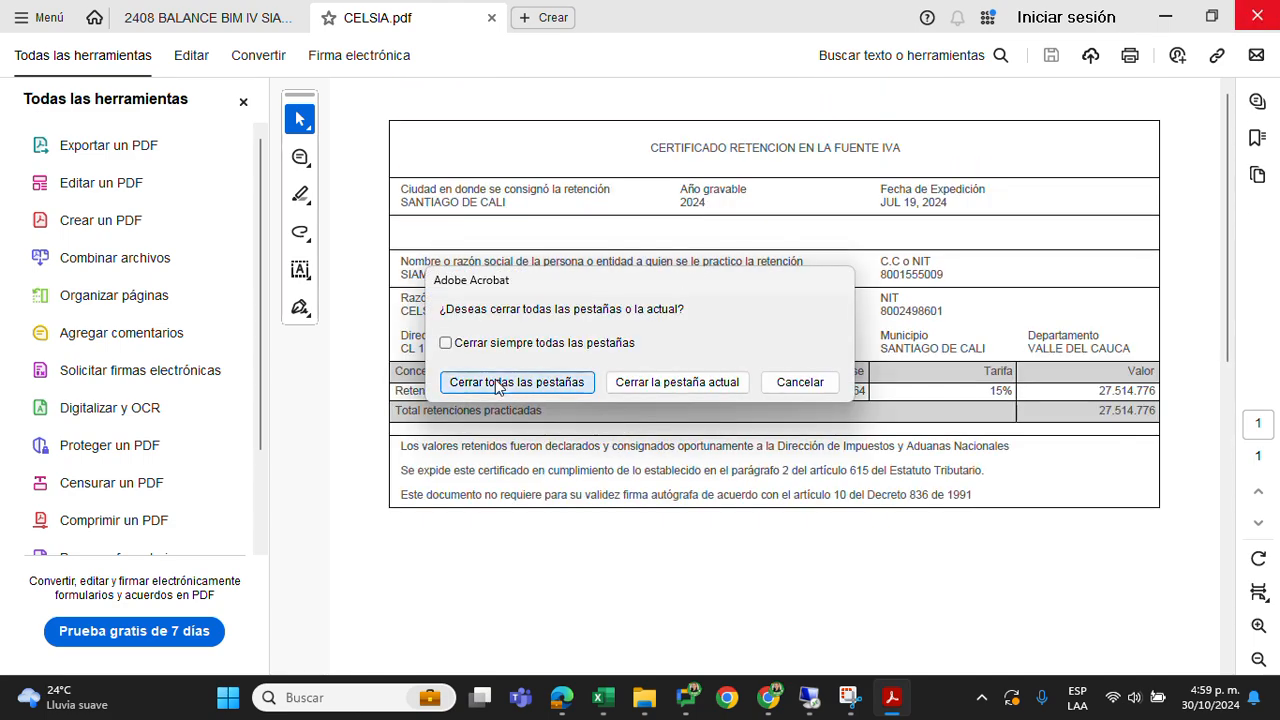
{"action": "left_click", "coordinate": [525, 384]}
Open the INDEGA certificate, check its total IVA withholding, close it, and return to the Liquidacion IVA BIM IV_SIAMO workbook in Excel
{"action": "left_click", "coordinate": [271, 221]}
{"action": "left_click", "coordinate": [255, 240]}
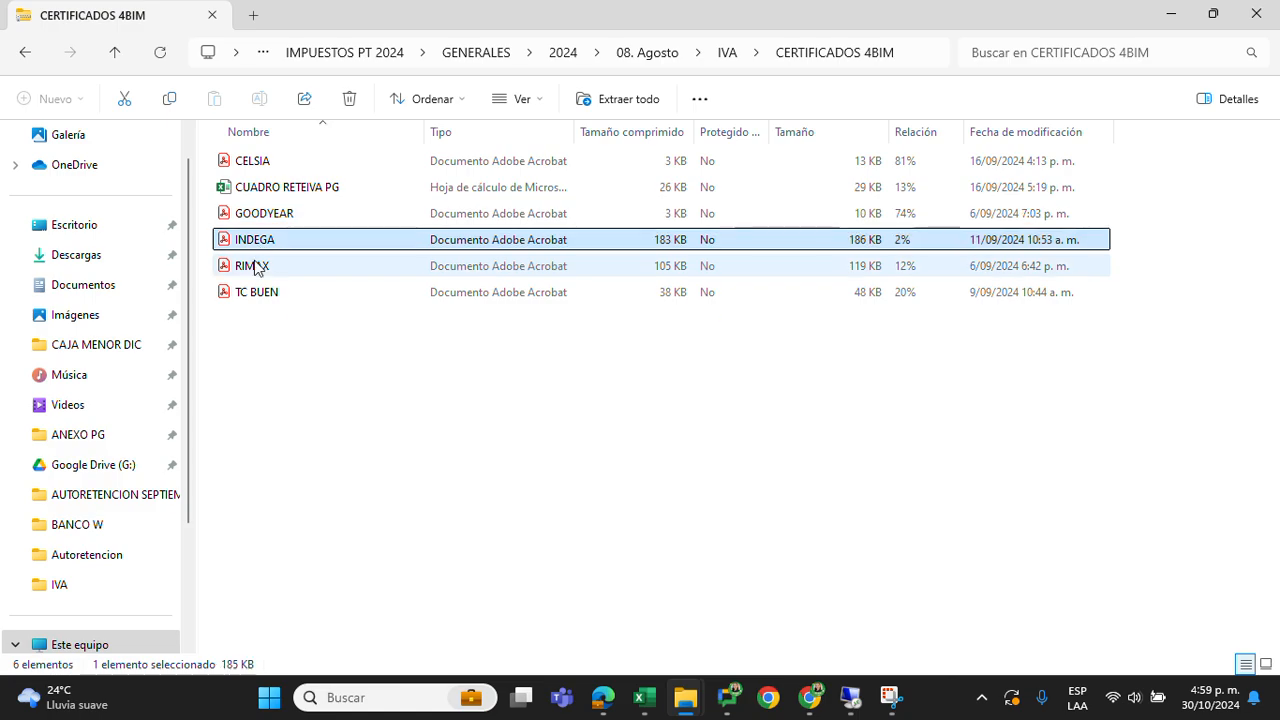
{"action": "double_click", "coordinate": [296, 240]}
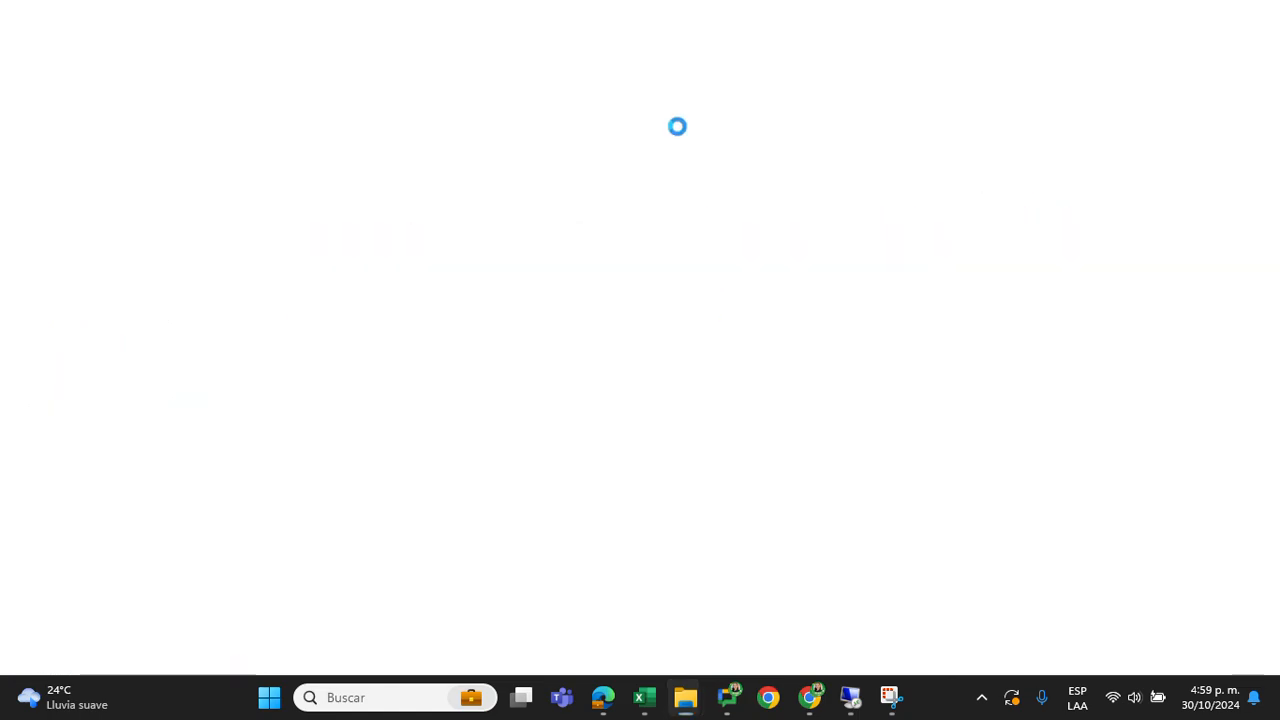
{"action": "scroll", "coordinate": [859, 368], "scroll_direction": "down", "scroll_amount": 5}
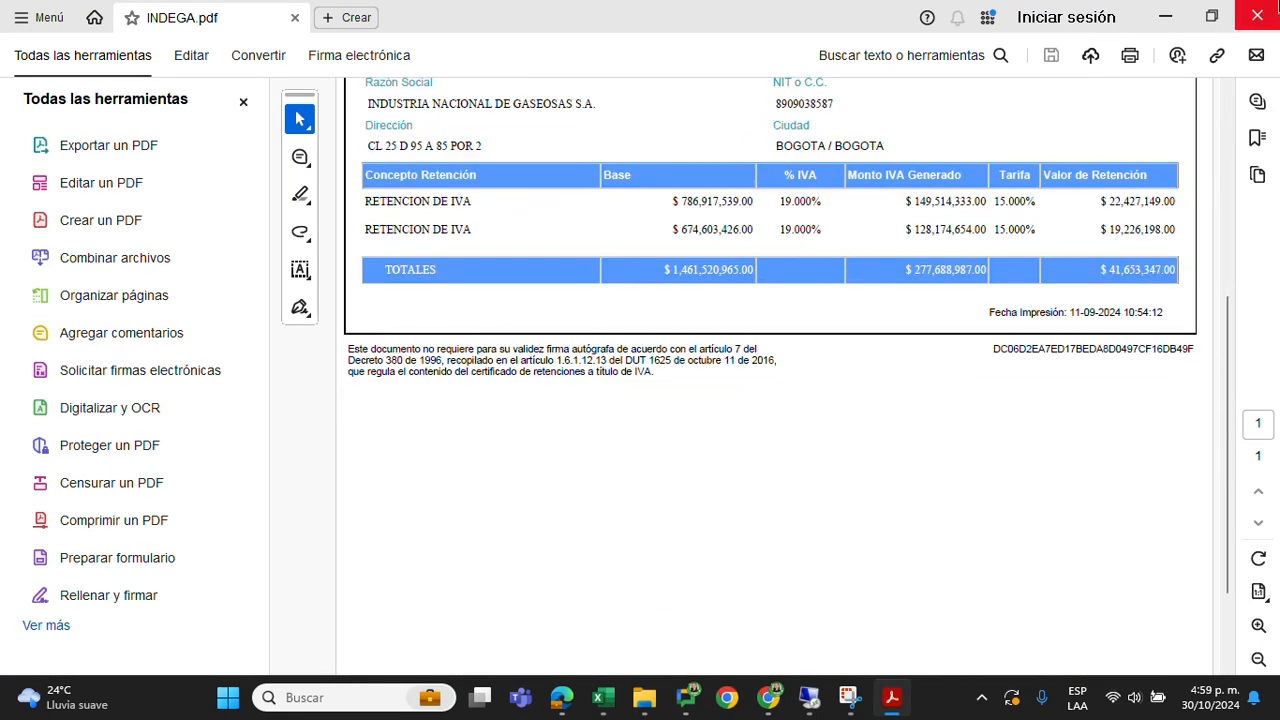
{"action": "left_click", "coordinate": [1257, 17]}
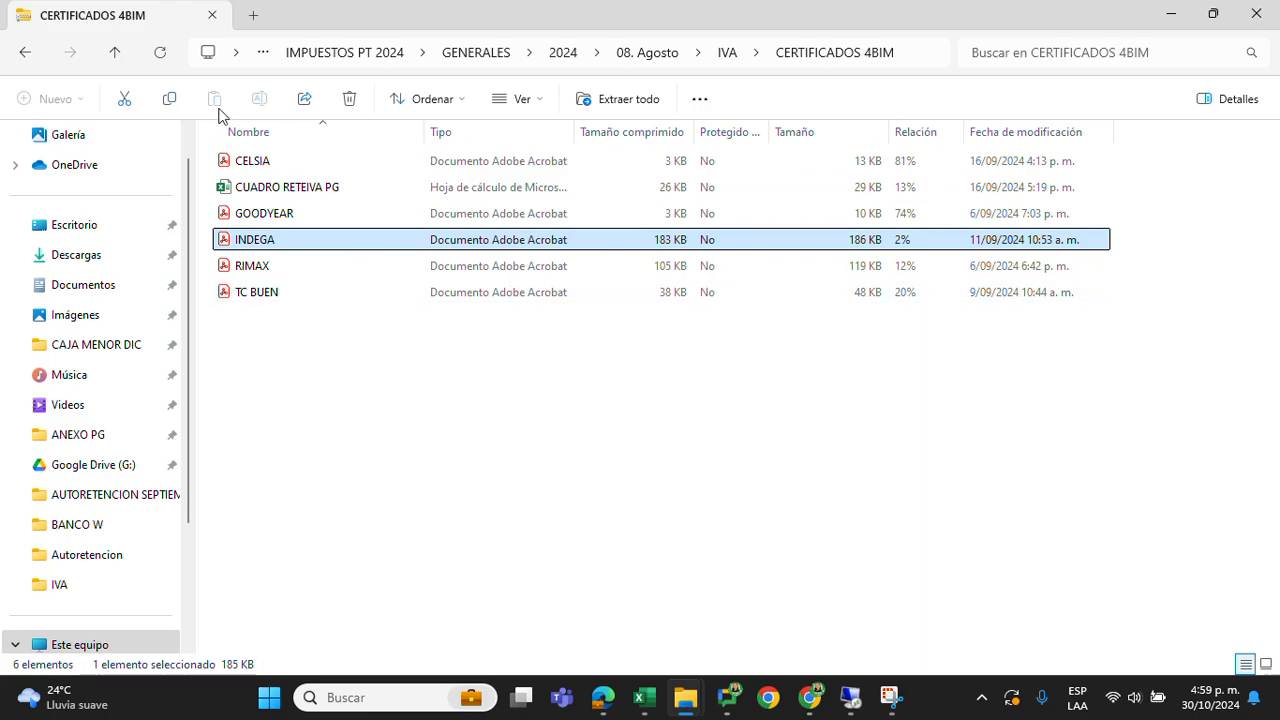
{"action": "left_click", "coordinate": [638, 712]}
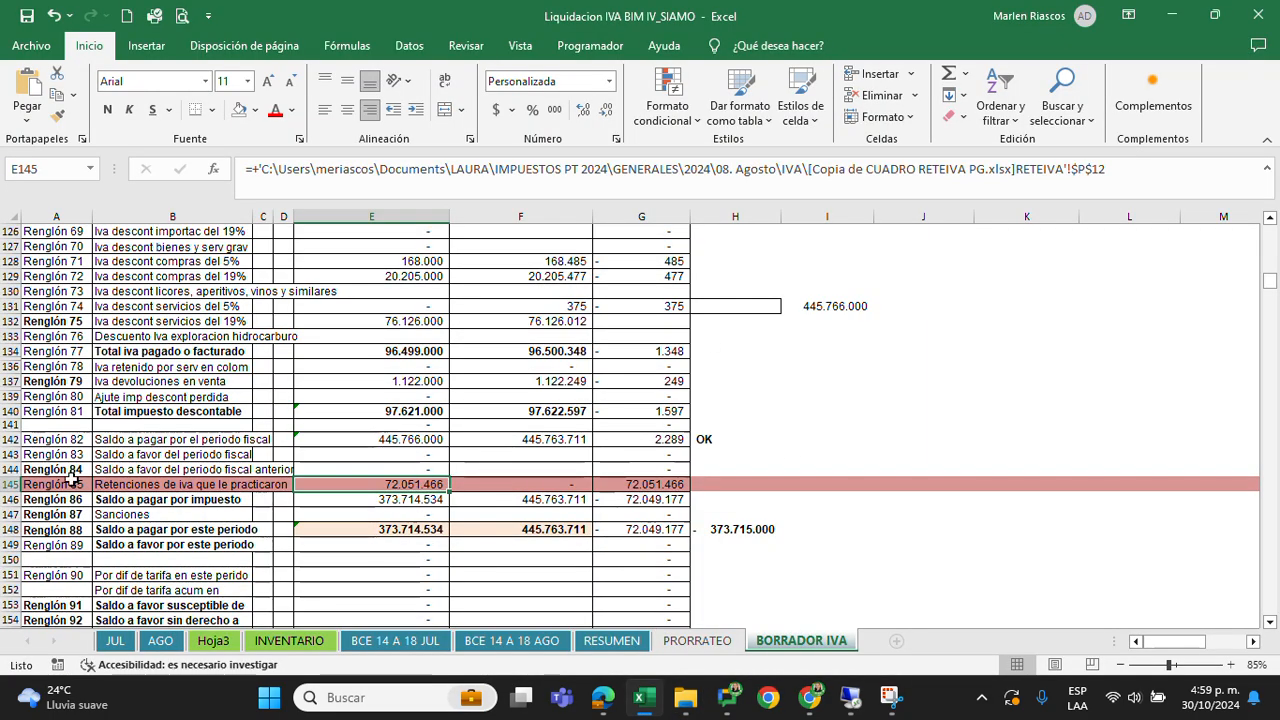
Examine Renglón 85, Retenciones de iva que le practicaron, together with the Saldo a pagar amounts in Renglón 86 and Renglón 88 of BORRADOR IVA
{"action": "left_click_drag", "start_coordinate": [72, 484], "coordinate": [795, 484]}
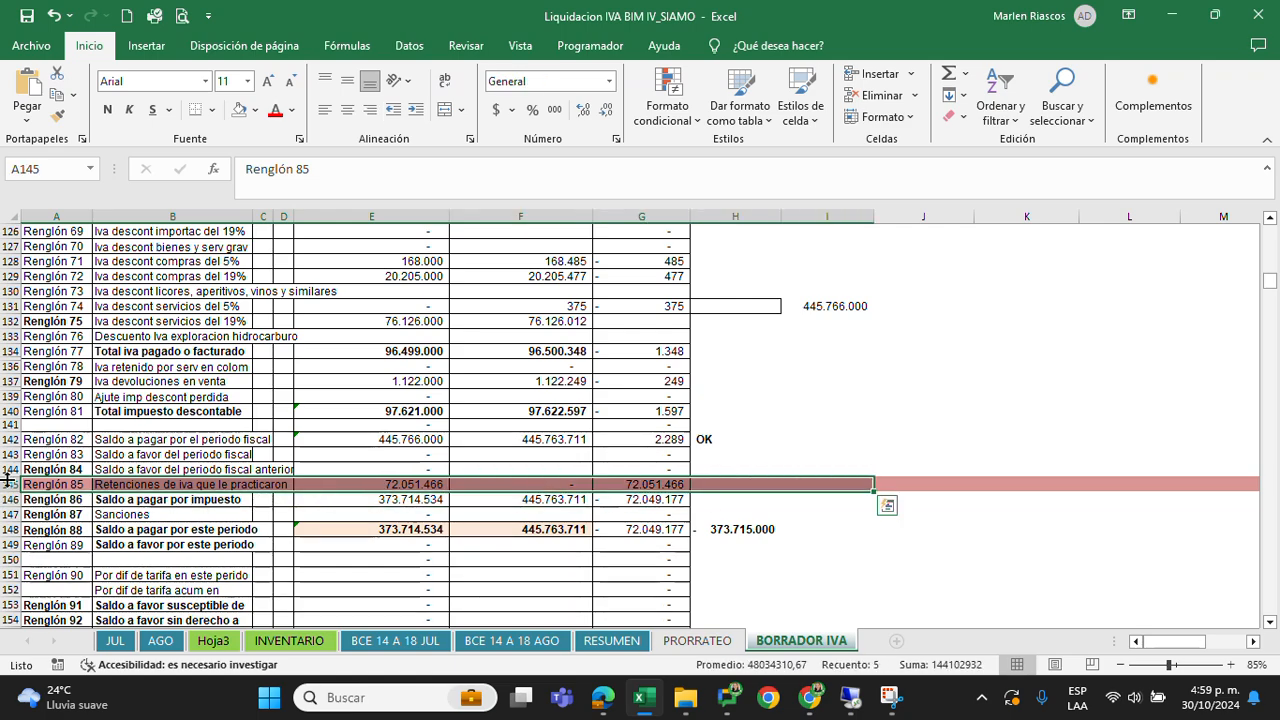
{"action": "left_click", "coordinate": [5, 484]}
{"action": "left_click", "coordinate": [167, 484]}
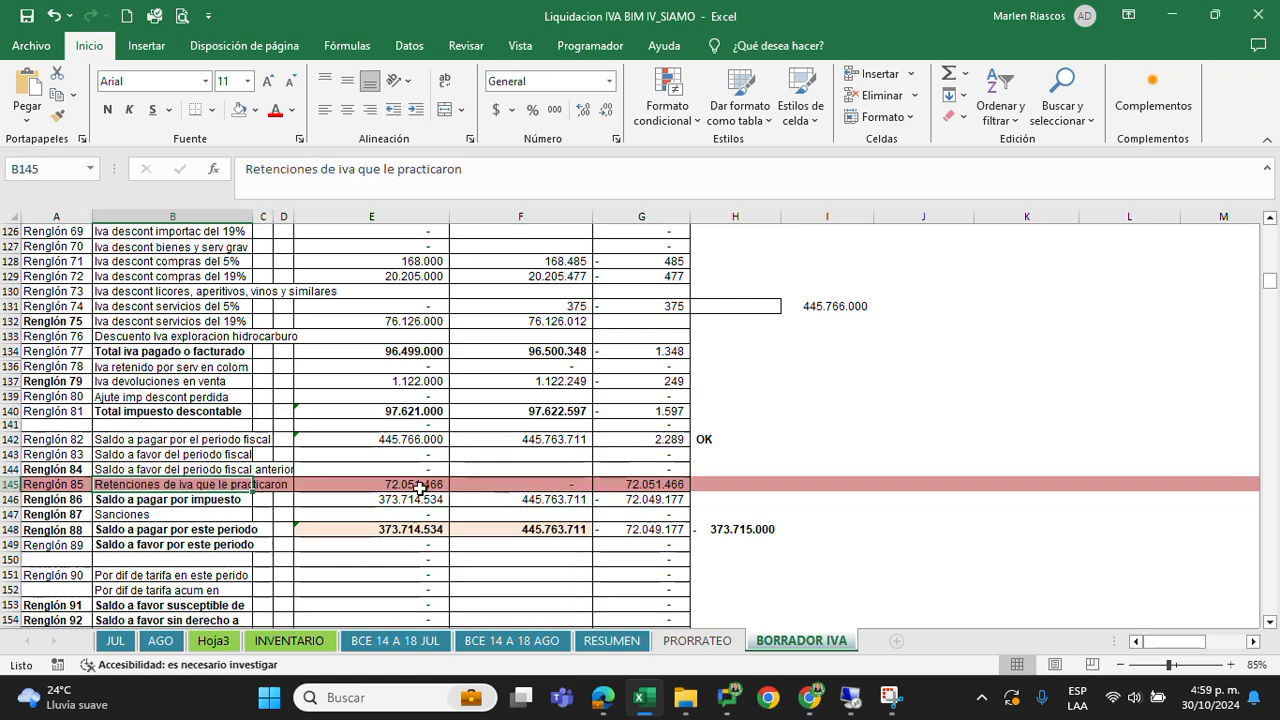
{"action": "left_click", "coordinate": [418, 485]}
{"action": "left_click", "coordinate": [410, 500]}
{"action": "left_click", "coordinate": [400, 529]}
{"action": "left_click", "coordinate": [398, 500]}
{"action": "left_click", "coordinate": [398, 484]}
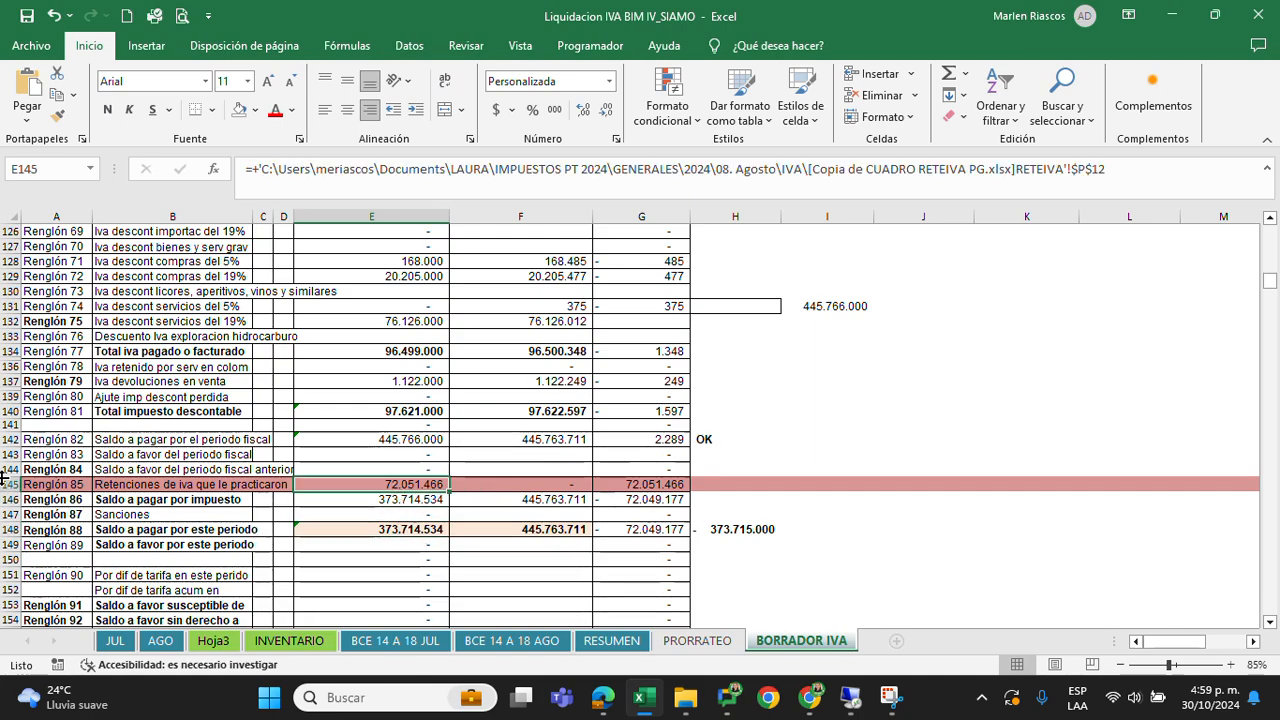
{"action": "scroll", "coordinate": [400, 490], "scroll_direction": "down", "scroll_amount": 3}
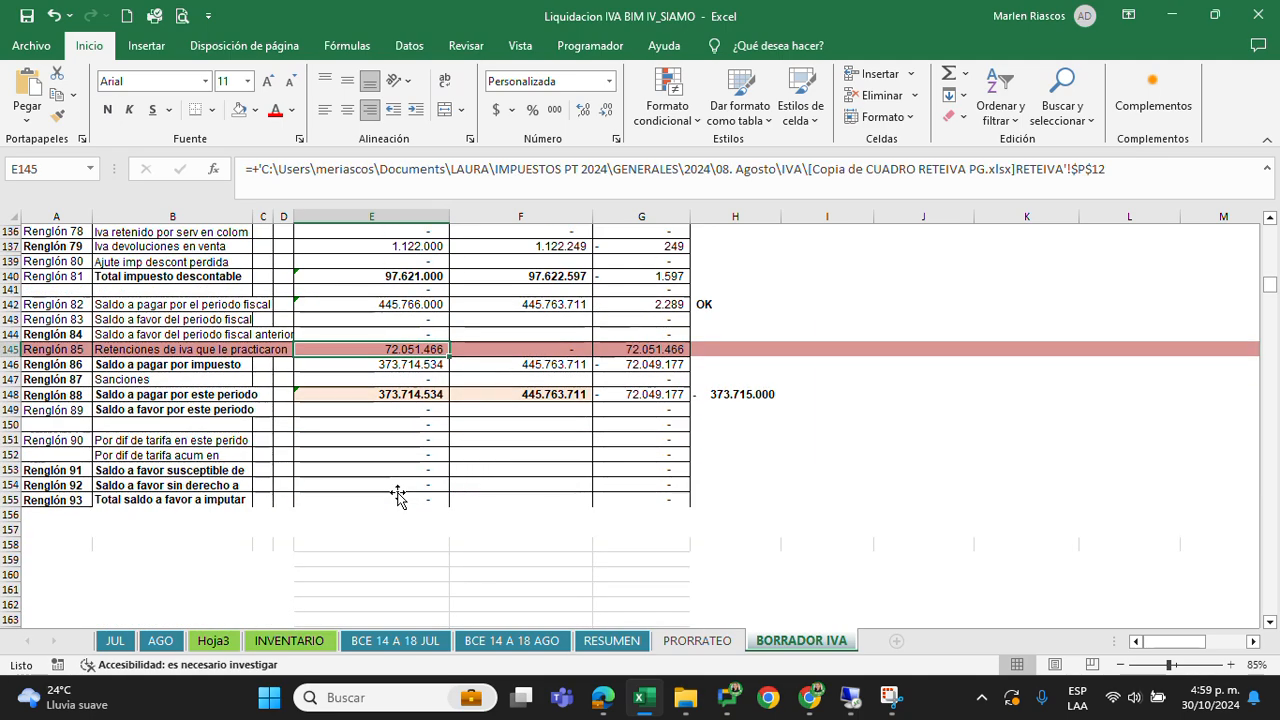
{"action": "scroll", "coordinate": [398, 495], "scroll_direction": "up", "scroll_amount": 3}
{"action": "scroll", "coordinate": [398, 495], "scroll_direction": "up", "scroll_amount": 1}
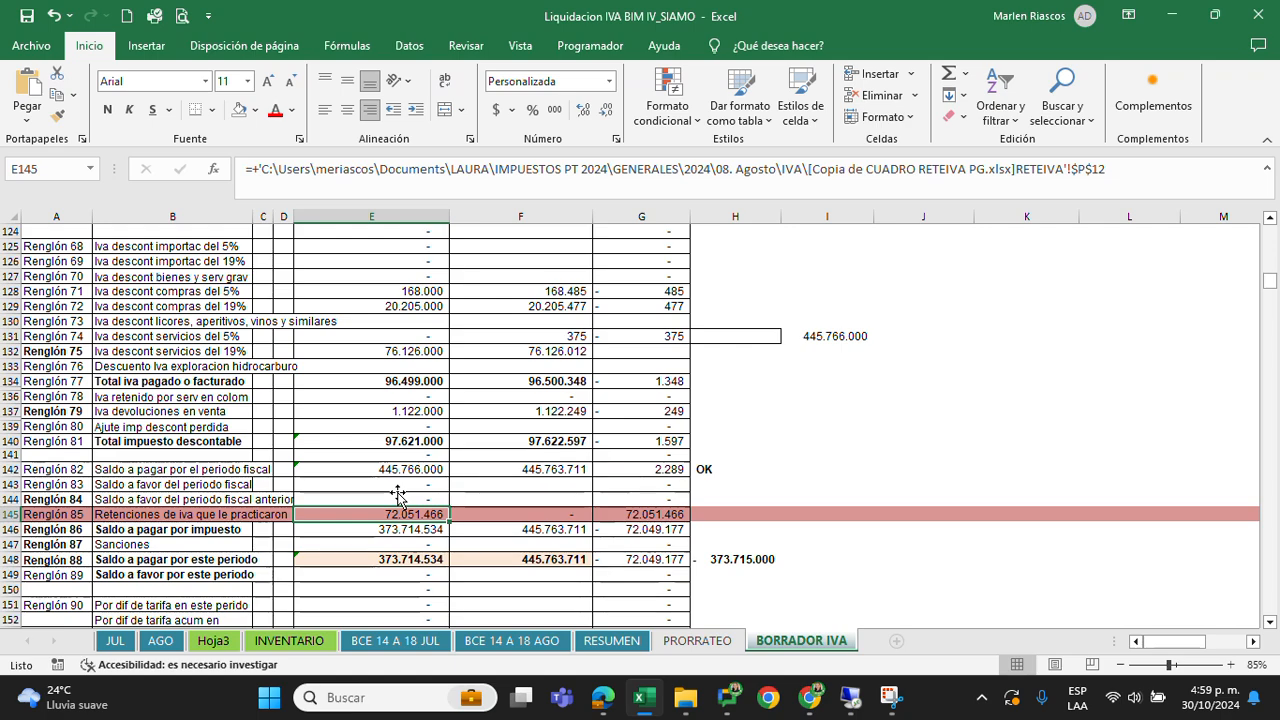